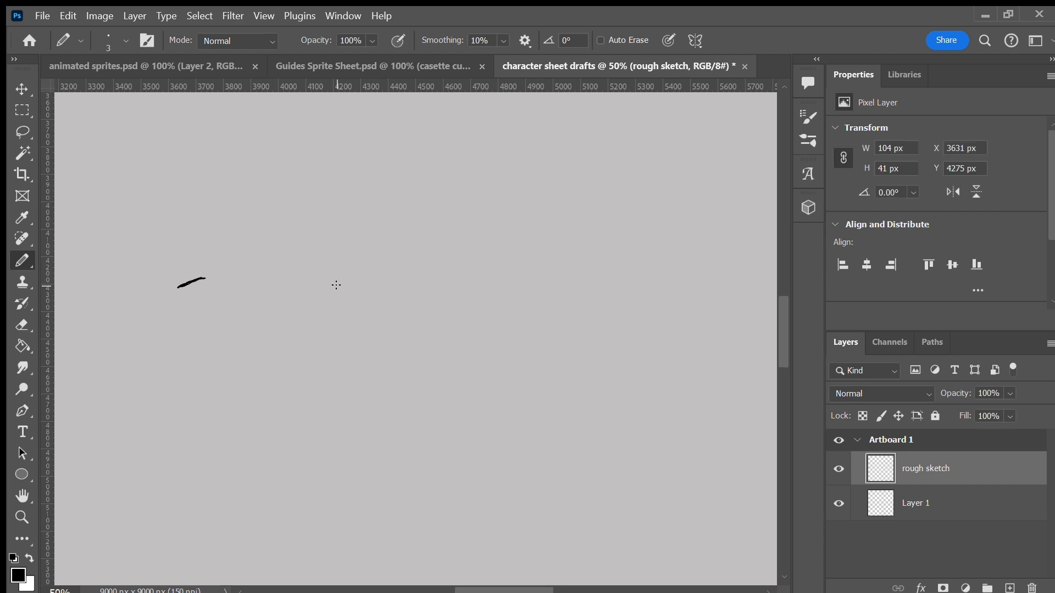
Step: Sketch a detailed anime eye with iris, eyelid lines and a feathery eyebrow on the rough sketch layer
mouse_move(403, 306)
mouse_down()
mouse_move(437, 289)
mouse_move(502, 286)
mouse_up()
drag(443, 286, 513, 287)
drag(438, 294, 457, 317)
drag(482, 289, 465, 317)
mouse_move(476, 288)
mouse_down()
mouse_move(447, 298)
mouse_move(472, 304)
mouse_move(435, 322)
mouse_move(489, 310)
mouse_move(397, 268)
mouse_move(414, 241)
mouse_move(411, 271)
mouse_move(457, 238)
mouse_move(518, 239)
mouse_move(520, 227)
mouse_move(525, 246)
mouse_move(428, 272)
mouse_move(408, 289)
mouse_move(441, 270)
mouse_move(487, 267)
mouse_up()
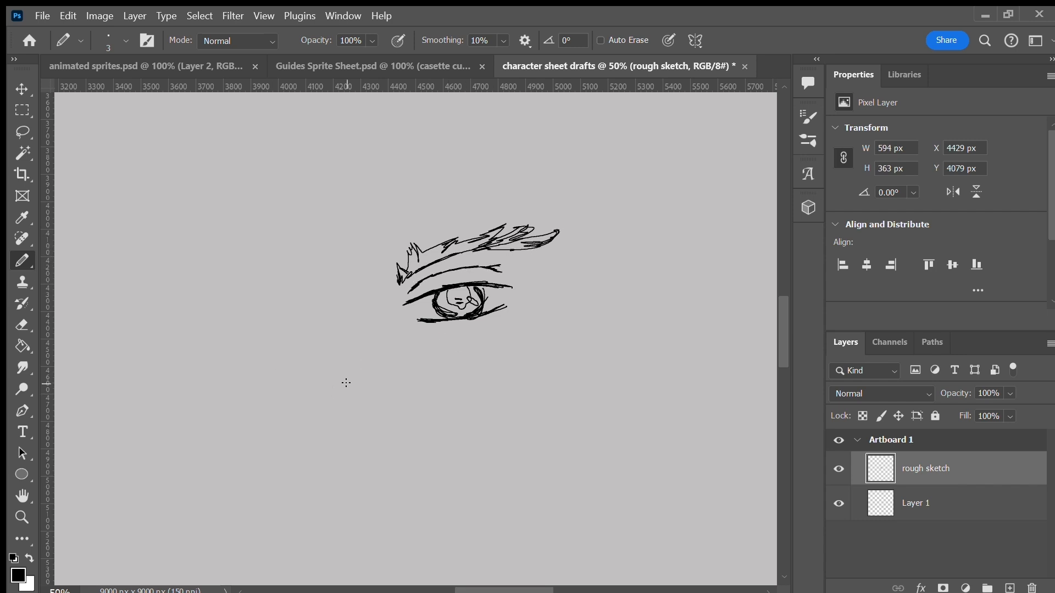
Step: Draw an unfilled ellipse about 1151 by 1082 px with a 3 px black stroke around the eye as the head shape
key(ctrl+shift+alt+n)
click(22, 516)
alt+click(397, 308)
alt+click(430, 341)
click(22, 474)
drag(335, 230, 493, 379)
Step: Move the eye on the rough sketch layer into the circle's right half, at X 4513, Y 4055 px
click(1007, 502)
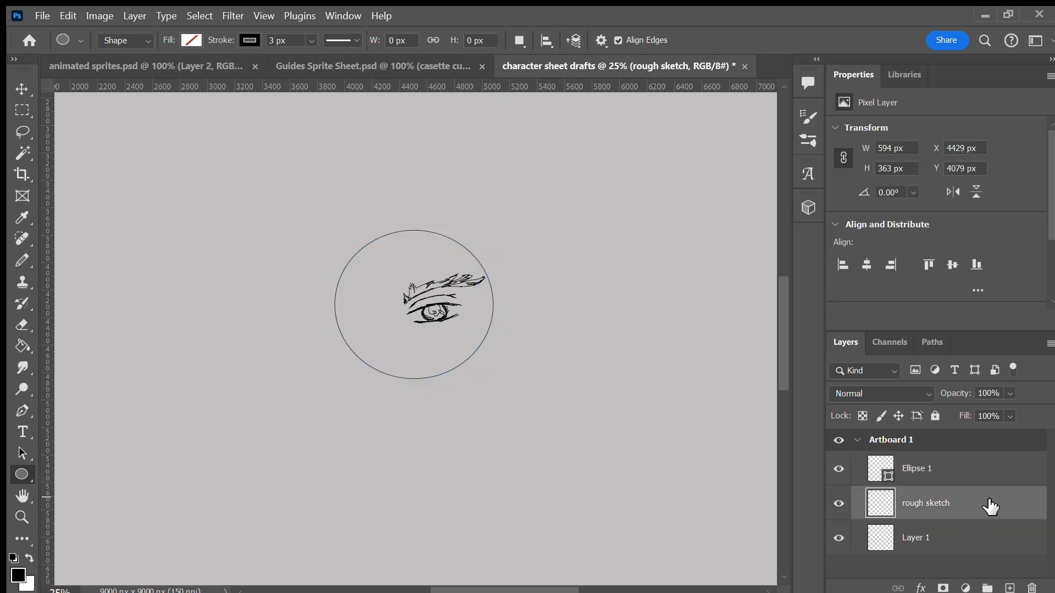
click(23, 87)
key(Left)
key(Left)
key(Up)
key(Up)
key(Up)
key(Up)
key(Up)
key(Up)
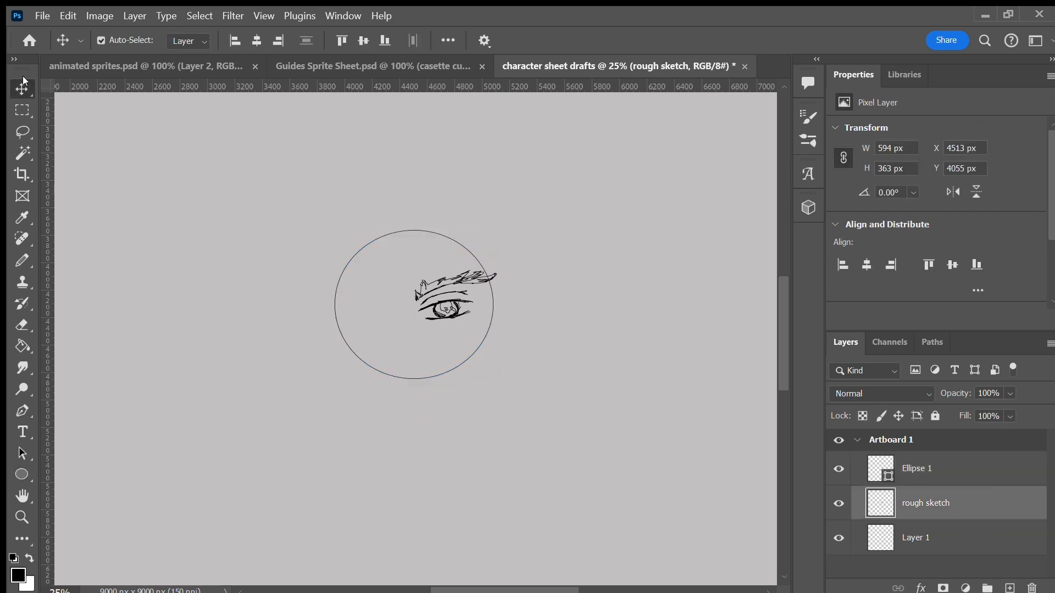
Step: Duplicate the rough sketch layer, mirror the copy horizontally and shift it left to X 3805 px as the second eye
key(ctrl+j)
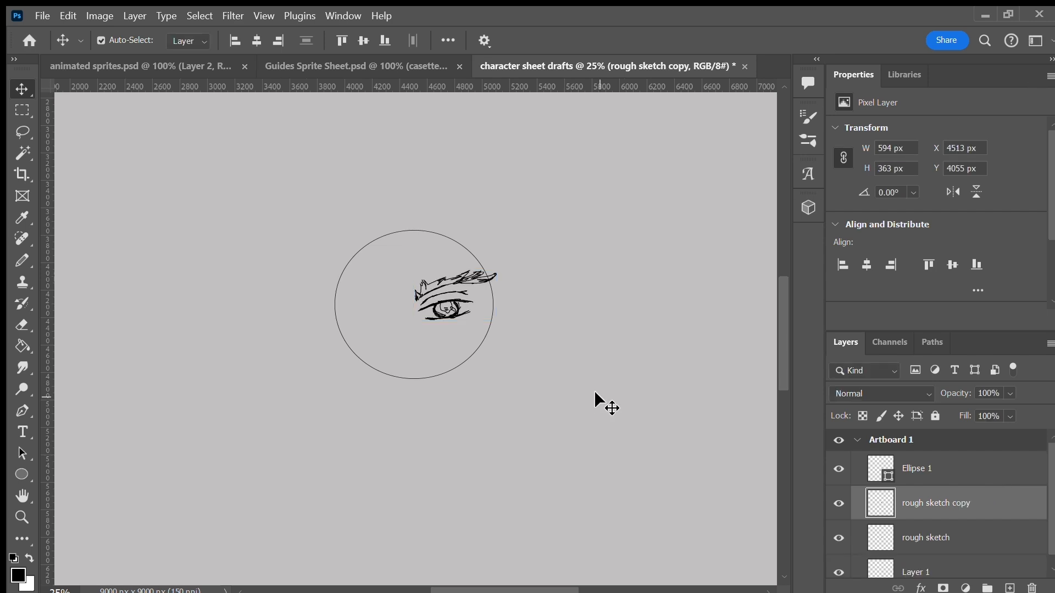
click(367, 358)
key(Left)
key(Left)
key(shift+Left)
key(shift+Left)
key(shift+Left)
key(shift+Left)
key(shift+Left)
key(shift+Left)
key(shift+Left)
key(shift+Left)
key(shift+Left)
key(shift+Left)
key(shift+Left)
key(shift+Left)
key(shift+Left)
key(shift+Left)
key(shift+Left)
key(shift+Left)
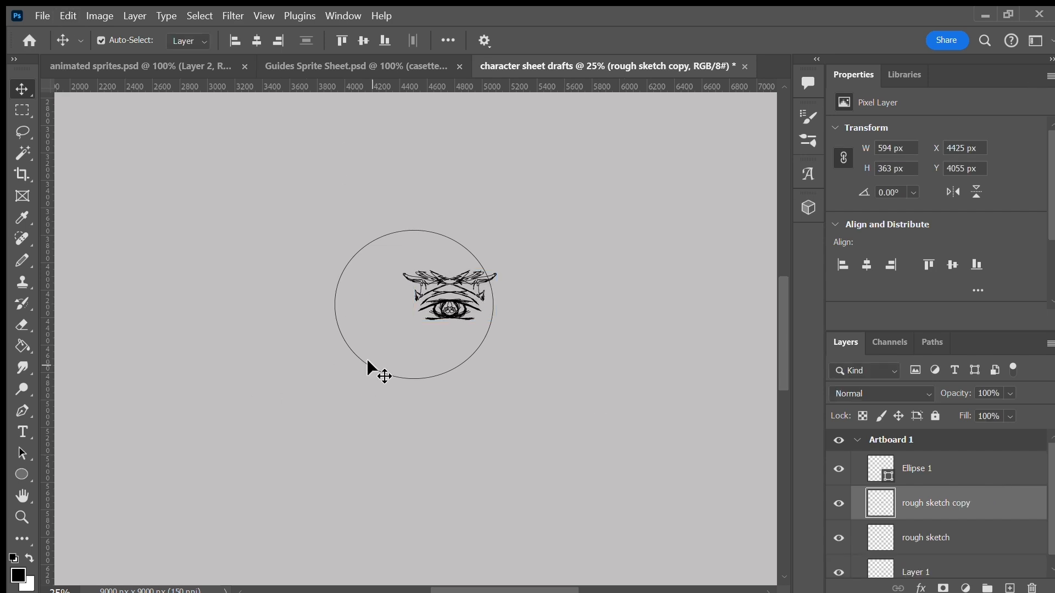
key(shift+Left)
key(shift+Left)
key(shift+Left)
key(shift+Left)
key(shift+Left)
key(shift+Left)
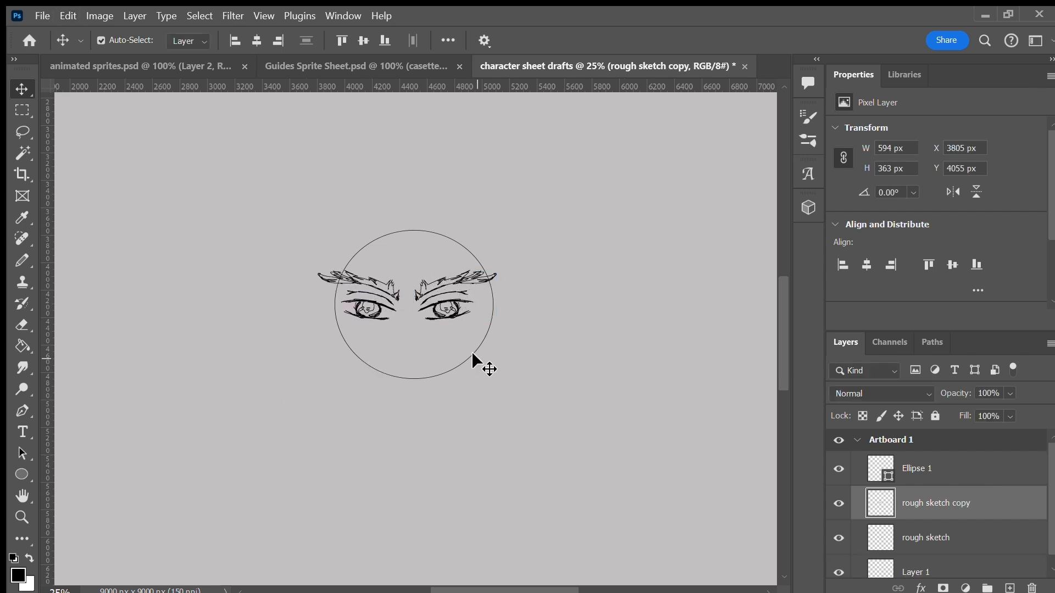
Step: Shift the circle left to X 3875 px to centre it on both eyes and add a layer group above it
click(973, 467)
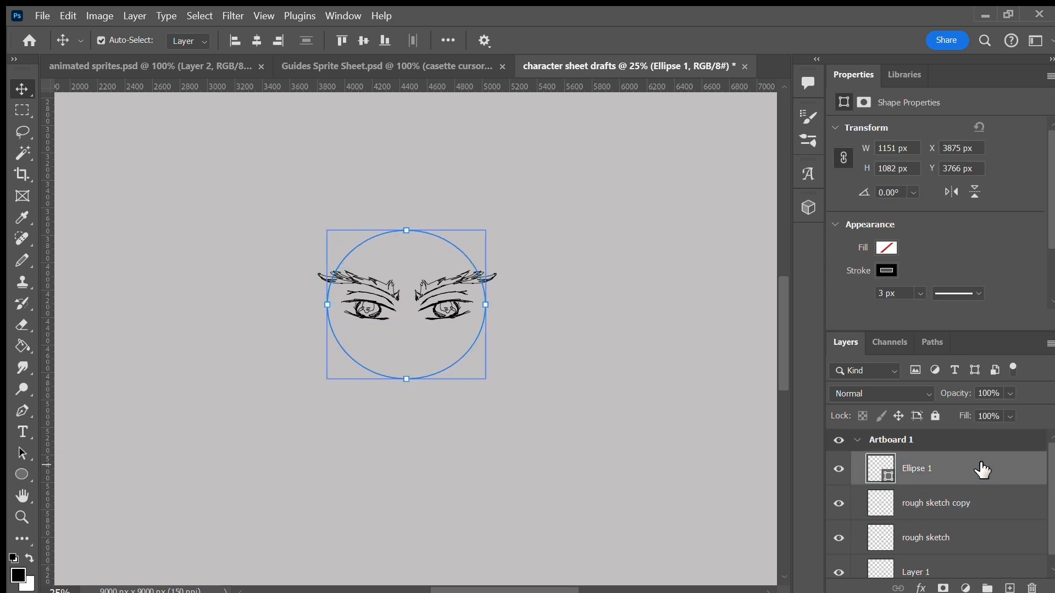
click(987, 588)
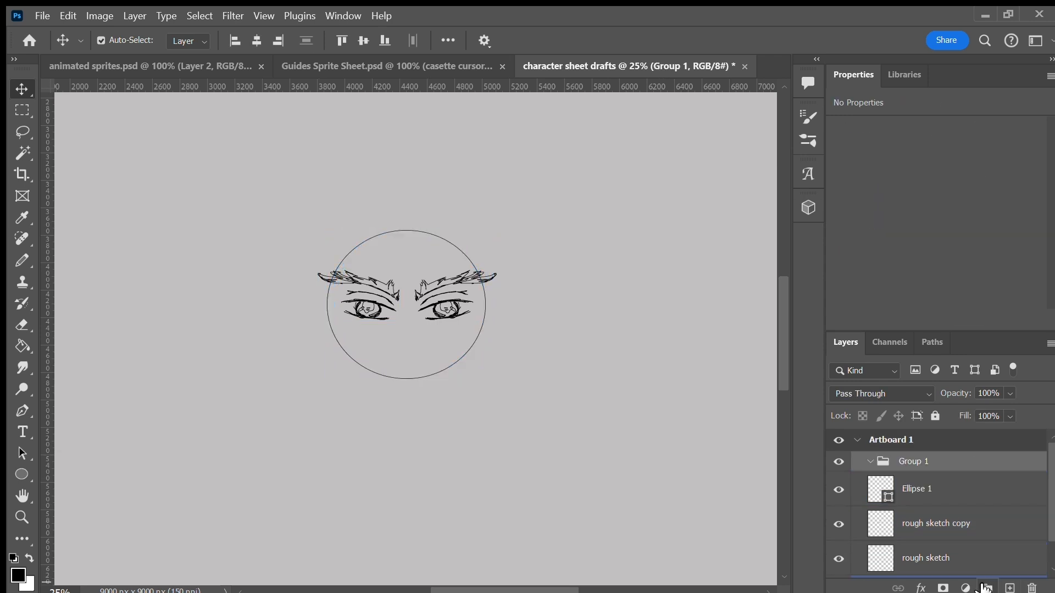
Step: Set the foreground colour to red and add a new layer inside the group for pencil guidelines
click(30, 558)
click(22, 577)
click(697, 215)
click(22, 260)
click(1009, 588)
Step: Sketch red guidelines: horizontal lines at the brows and under the eyes, a vertical centre line, and a pointed jaw on both sides
drag(285, 279, 466, 273)
drag(262, 323, 560, 315)
drag(409, 231, 402, 413)
drag(418, 197, 395, 432)
mouse_move(329, 286)
mouse_down()
mouse_move(329, 323)
mouse_move(399, 424)
mouse_up()
mouse_move(330, 330)
mouse_down()
mouse_move(426, 415)
mouse_move(468, 352)
mouse_up()
drag(484, 317, 400, 423)
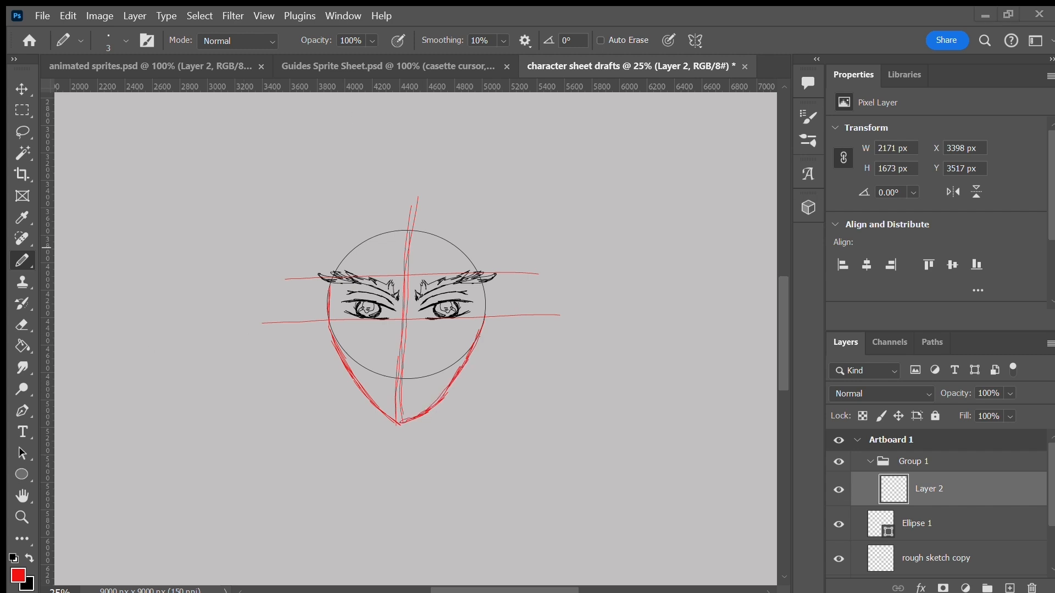
Step: Combine both eyes on the rough sketch copy layer, remove the original rough sketch layer, restore black as the drawing colour, and save
scroll(1018, 527, down, 1)
click(1021, 523)
click(29, 557)
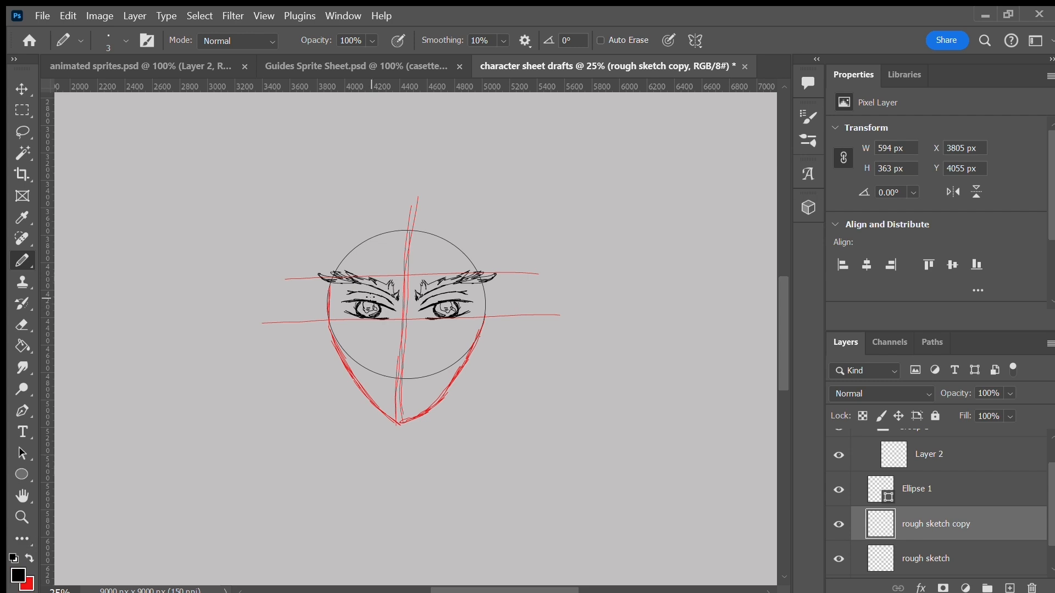
click(983, 561)
key(Delete)
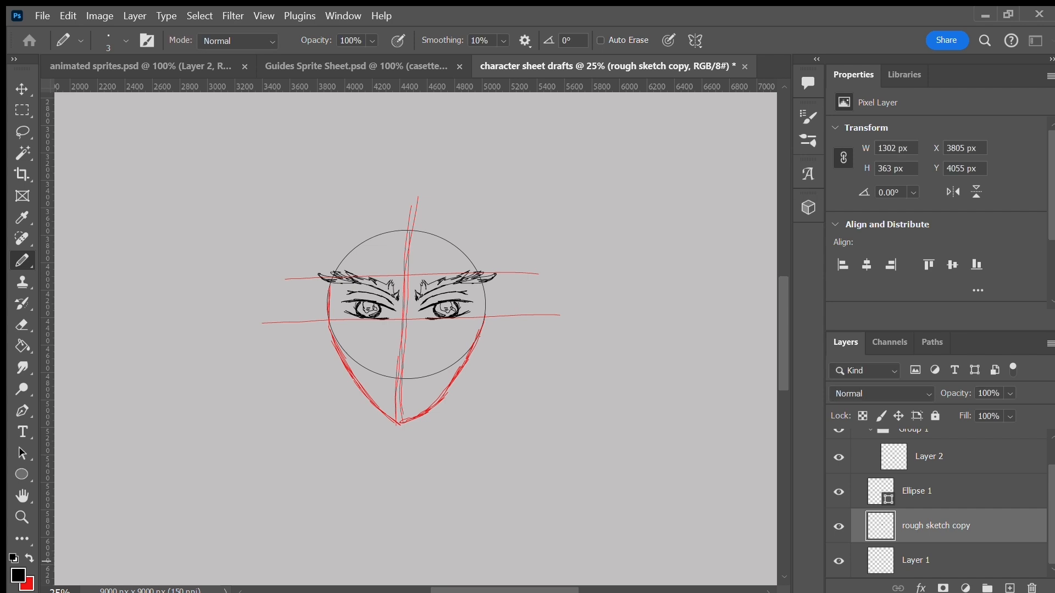
key(ctrl+s)
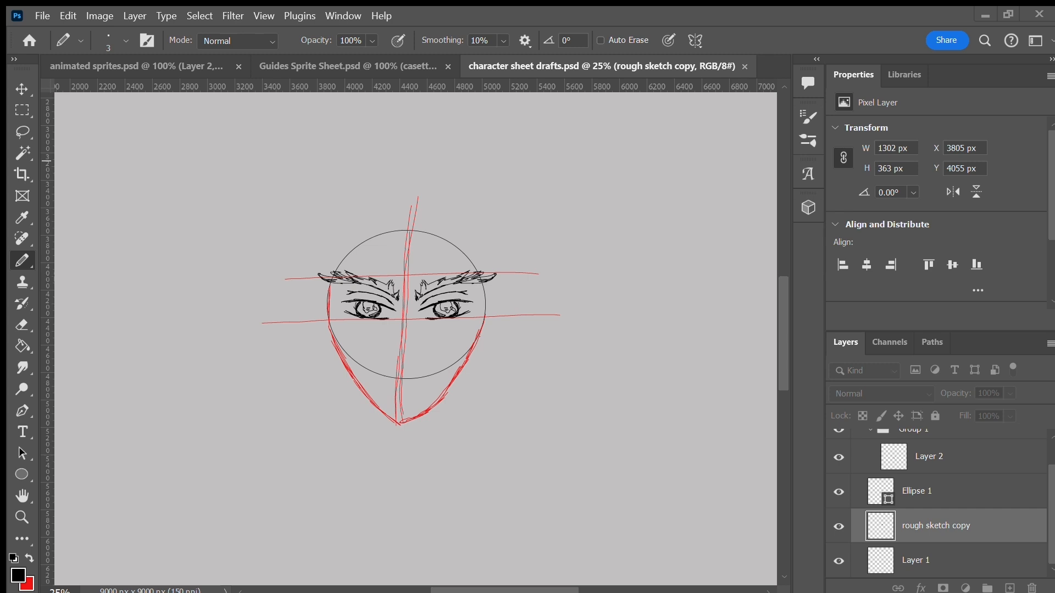
Step: Hide the red guideline layer and sketch the nose and the face's left contour down to the chin on Layer 1
scroll(1048, 454, up, 1)
click(839, 489)
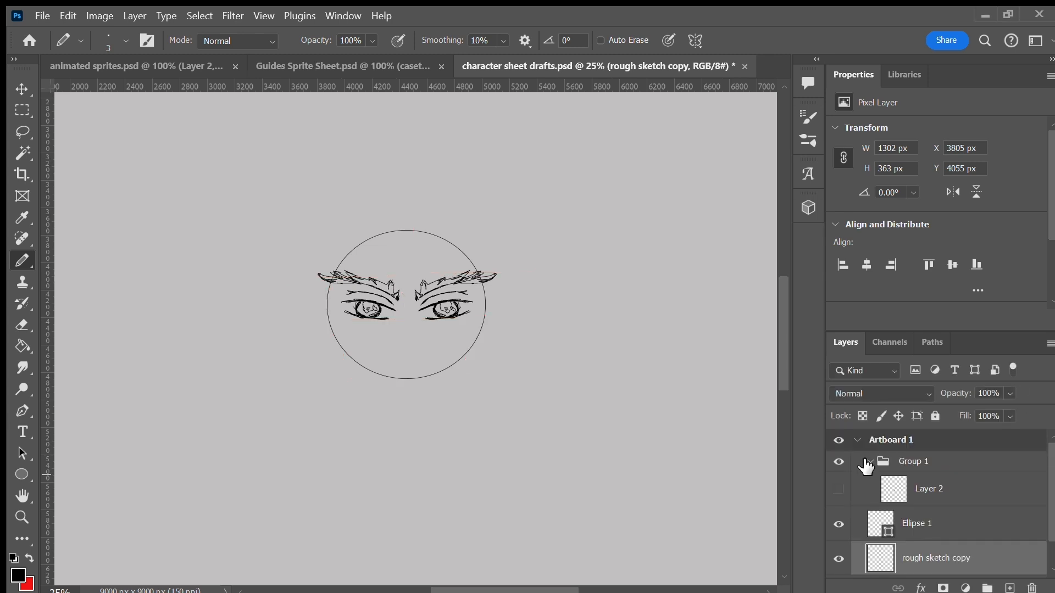
scroll(999, 466, down, 2)
click(976, 554)
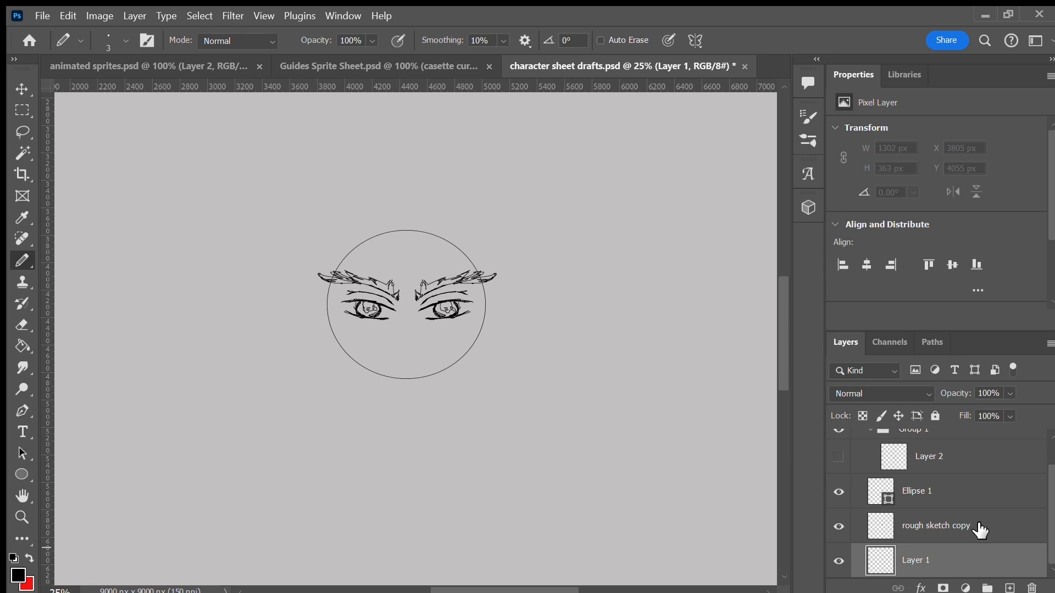
mouse_move(392, 355)
mouse_down()
mouse_move(416, 355)
mouse_move(408, 348)
mouse_up()
mouse_move(331, 279)
mouse_down()
mouse_move(340, 369)
mouse_move(385, 421)
mouse_move(414, 422)
mouse_up()
Step: Copy the face's left contour onto its own layer and flip the copy horizontally
key(l)
mouse_move(329, 277)
mouse_down()
mouse_move(313, 305)
mouse_move(336, 305)
mouse_move(333, 273)
mouse_up()
key(ctrl+c)
key(ctrl+v)
click(388, 372)
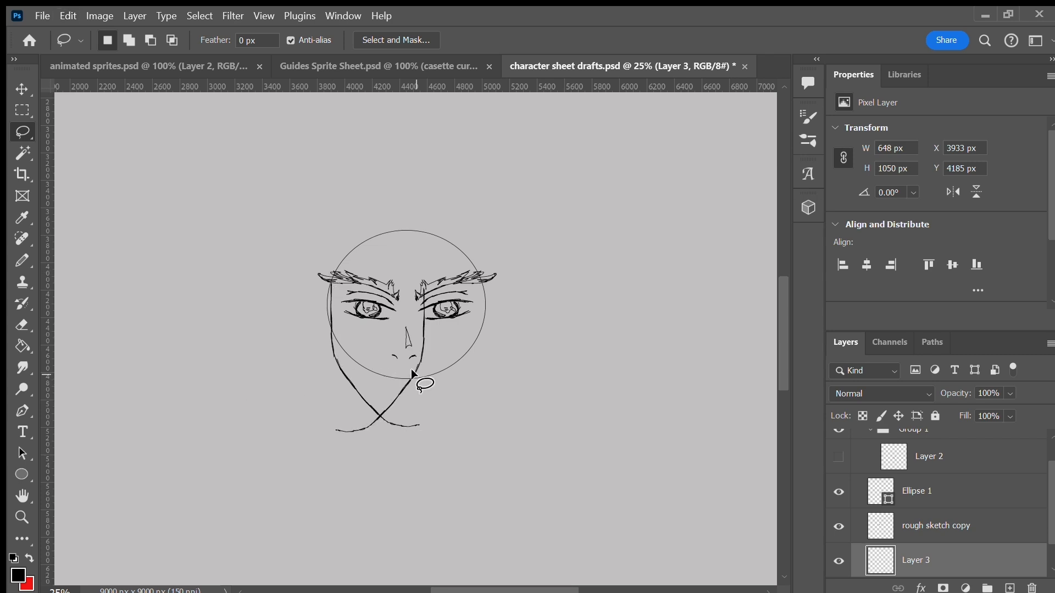
Step: Move the mirrored contour to X 4341, Y 4145 px to complete the face outline, and merge it with the original contour's layer
click(17, 82)
key(shift+Up)
key(shift+Right)
key(shift+Right)
key(shift+Right)
key(shift+Right)
key(shift+Right)
key(shift+Right)
key(shift+Right)
key(shift+Right)
key(shift+Right)
key(Right)
key(Right)
key(Right)
key(Right)
key(Right)
key(Right)
key(Right)
key(Right)
key(Right)
key(Right)
key(Right)
key(Right)
key(Right)
key(Right)
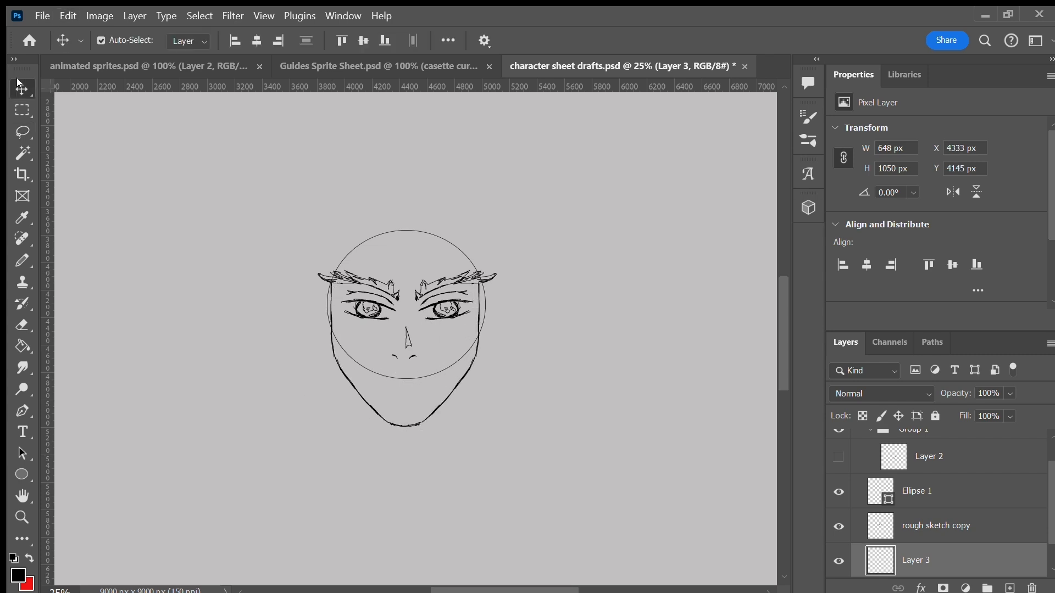
scroll(934, 528, down, 1)
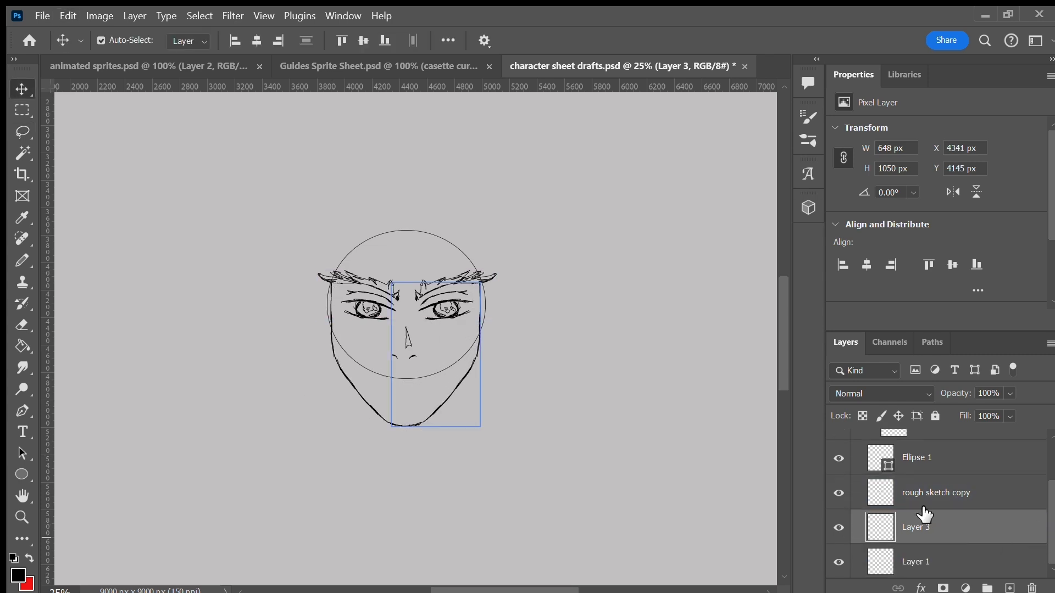
scroll(966, 522, up, 1)
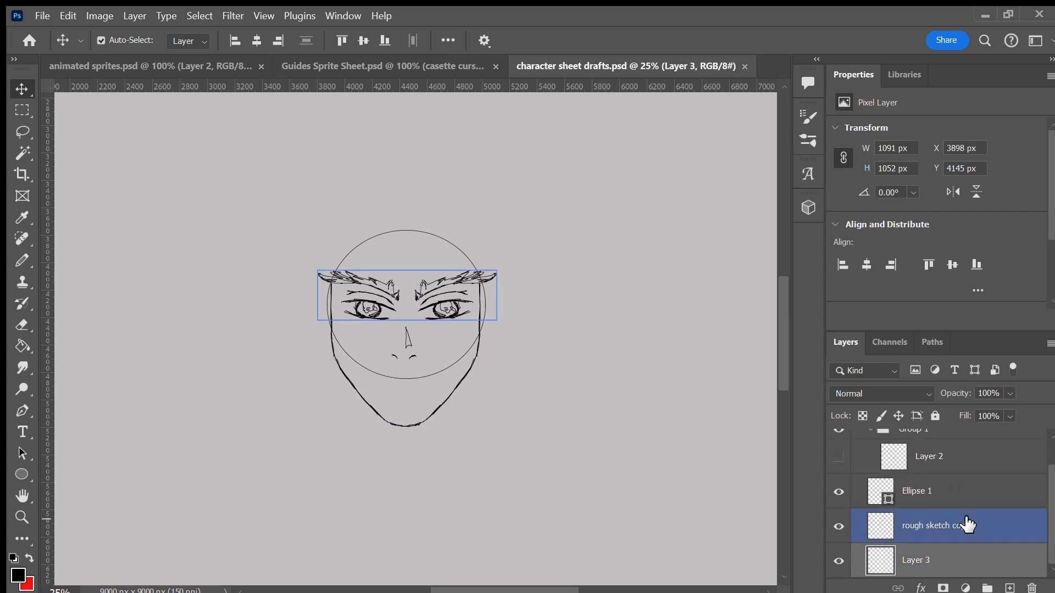
Step: Rasterize the Ellipse 1 layer and erase the circle below the brows, keeping the top arc and a short segment under the nose
click(976, 499)
click(412, 378)
click(456, 245)
drag(416, 378, 445, 365)
drag(480, 318, 482, 302)
mouse_move(328, 287)
mouse_down()
mouse_move(336, 343)
mouse_move(401, 378)
mouse_up()
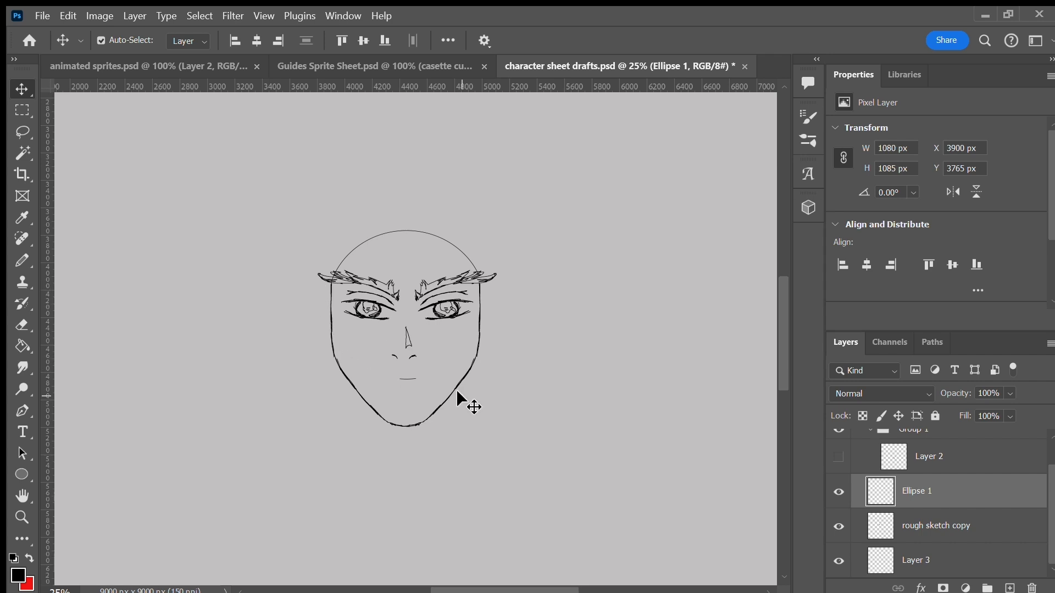
Step: Replace the leftover segment under the nose with a smirking mouth and lower lip line on Layer 3, and save the document
key(b)
click(998, 566)
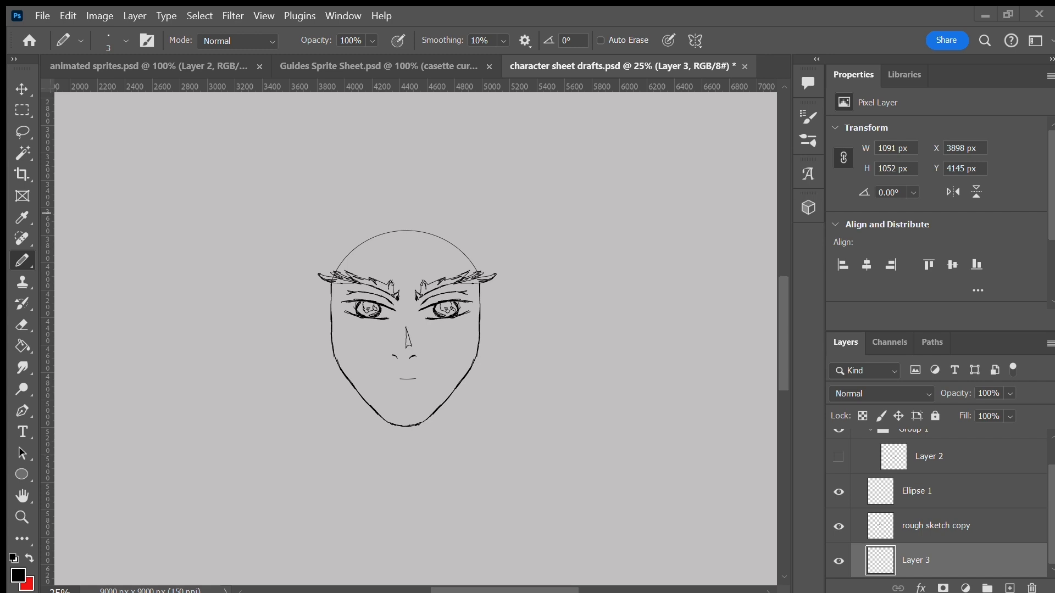
click(988, 489)
click(1010, 562)
mouse_move(389, 373)
mouse_down()
mouse_move(435, 368)
mouse_move(396, 372)
mouse_up()
mouse_move(391, 377)
mouse_down()
mouse_move(421, 376)
mouse_move(383, 374)
mouse_move(420, 385)
mouse_up()
key(ctrl+s)
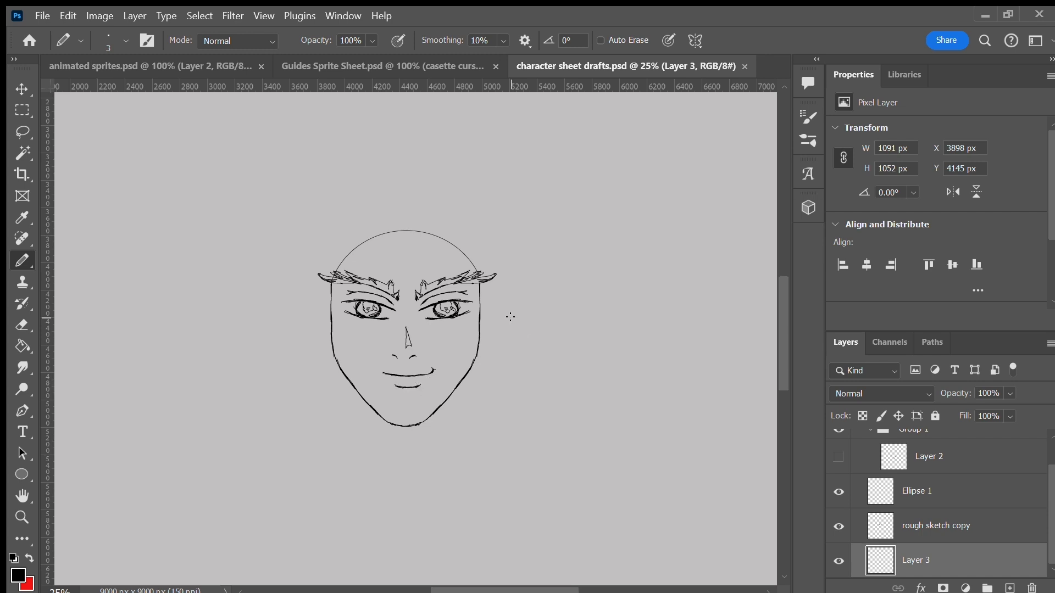
Step: Add a new layer above Layer 3 and name it hair
click(993, 519)
click(1012, 560)
click(1010, 588)
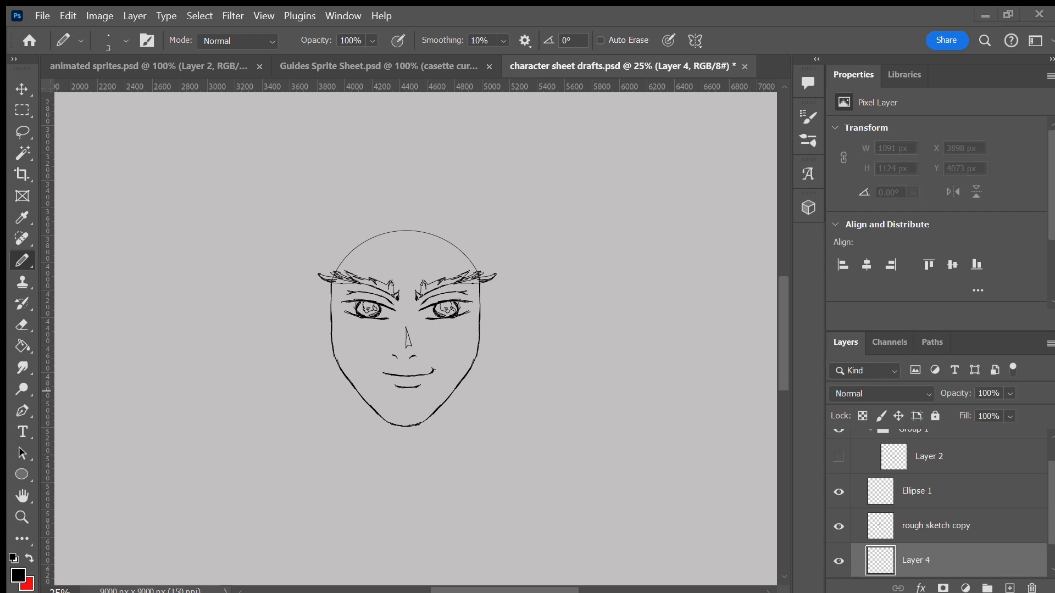
double_click(917, 560)
text(hair)
key(Return)
Step: Set the foreground colour to dark purple for the hair lines
drag(407, 231, 406, 318)
key(ctrl+z)
click(18, 576)
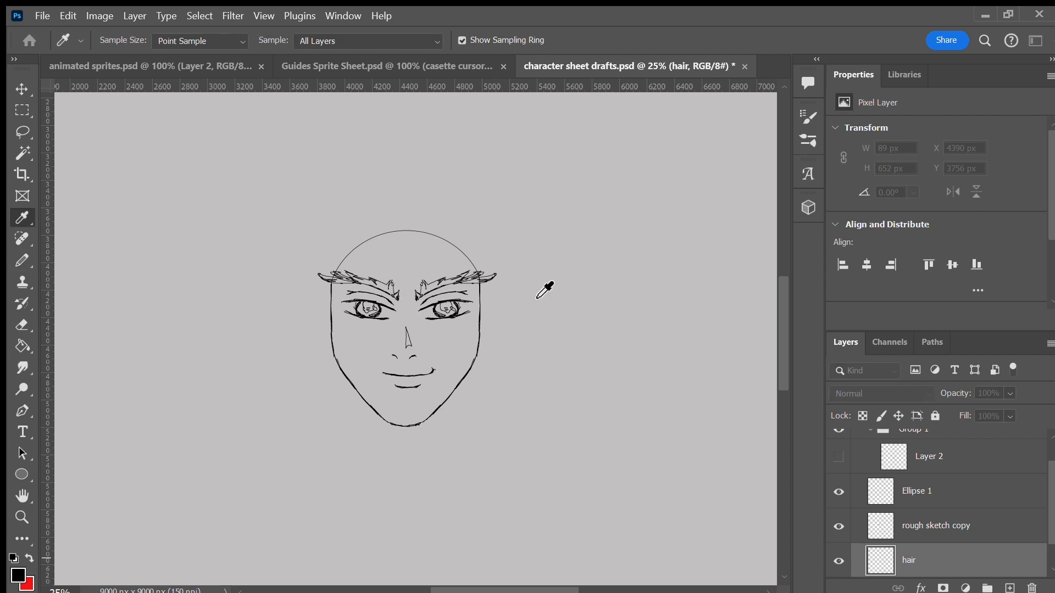
key(Return)
Step: Outline a wavy hair strand from above the crown down past the nose on the hair layer, viewed at 55% zoom
mouse_move(411, 232)
mouse_down()
mouse_move(399, 256)
mouse_move(417, 352)
mouse_move(410, 269)
mouse_move(415, 233)
mouse_move(420, 268)
mouse_move(428, 237)
mouse_up()
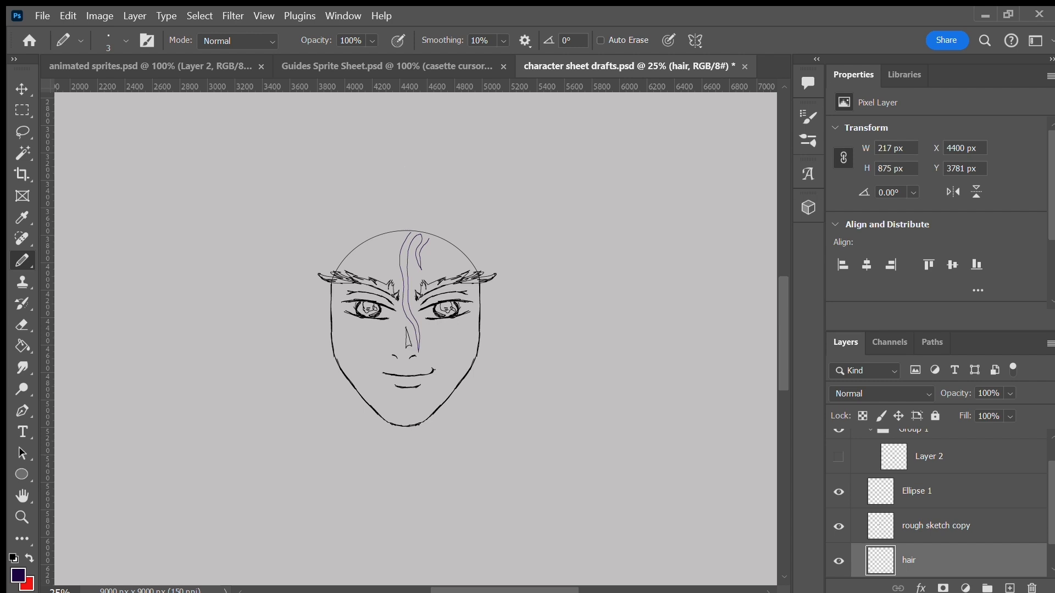
key(ctrl+s)
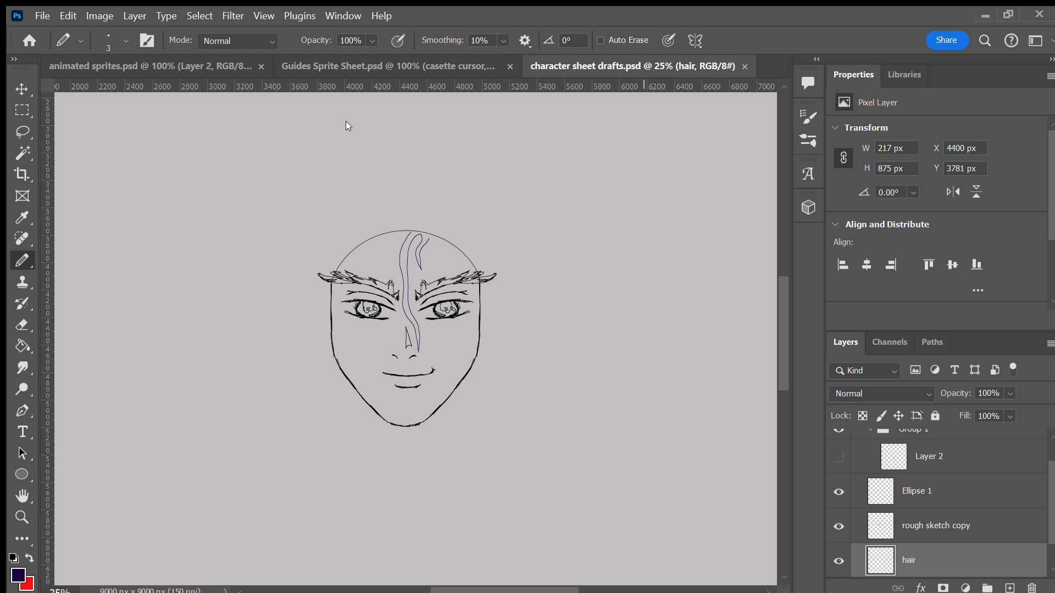
click(54, 591)
text(55)
key(Return)
scroll(775, 326, up, 3)
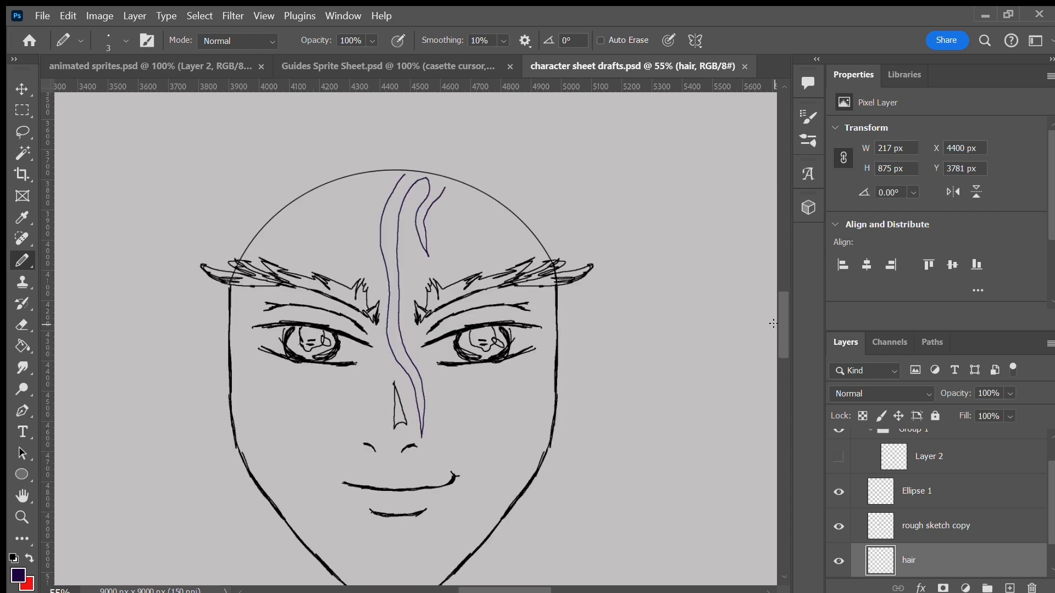
mouse_move(405, 175)
mouse_down()
mouse_move(434, 153)
mouse_move(450, 163)
mouse_move(447, 180)
mouse_up()
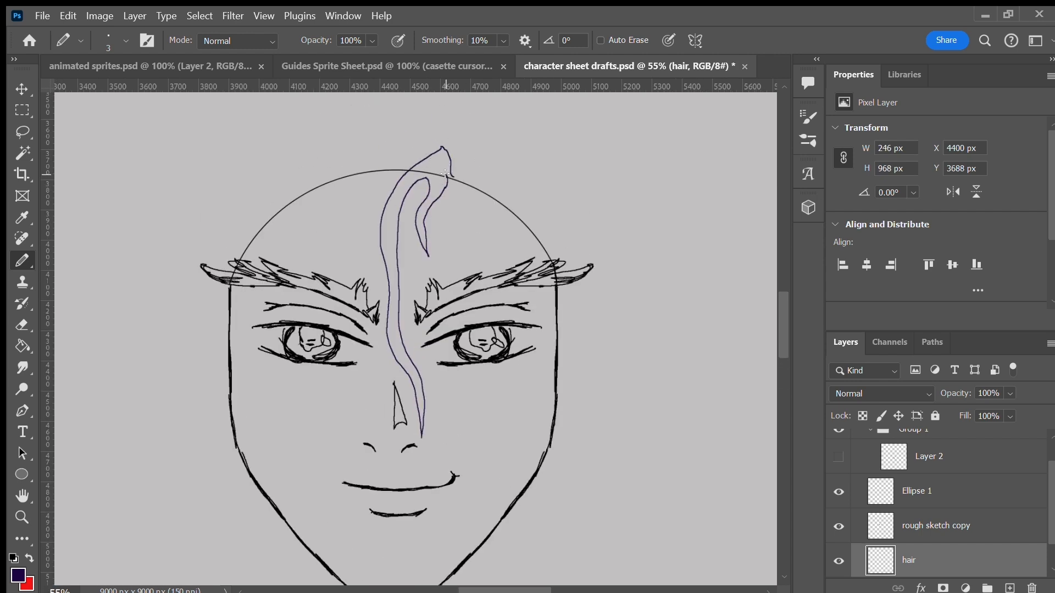
Step: Add a new layer above the hair layer and try a curved hair stroke from the crown along the head's right side
key(ctrl+shift+alt+n)
scroll(776, 324, up, 2)
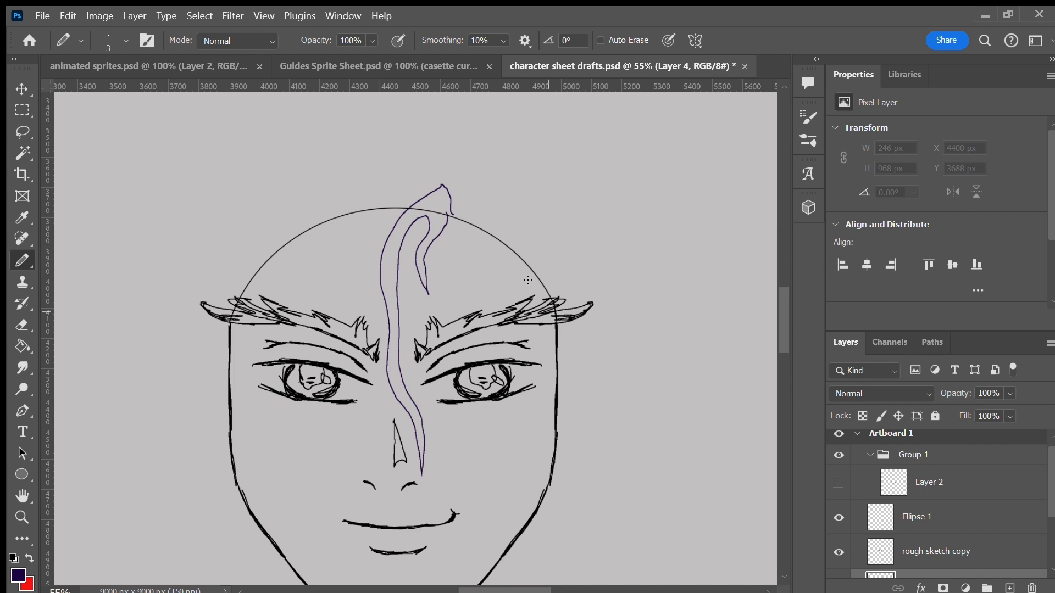
drag(454, 206, 563, 237)
key(ctrl+z)
mouse_move(782, 327)
mouse_down()
mouse_move(780, 346)
mouse_move(779, 324)
mouse_up()
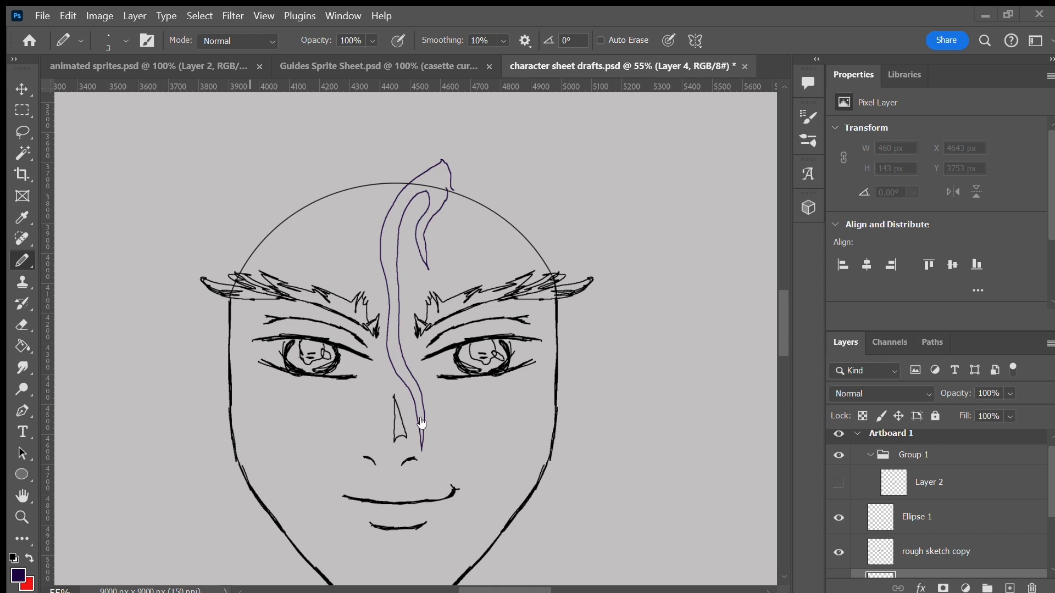
Step: Erase the wavy strand outlines from the hair layer
scroll(1016, 522, down, 3)
click(971, 522)
mouse_move(420, 452)
mouse_down()
mouse_move(391, 359)
mouse_move(393, 279)
mouse_move(440, 167)
mouse_up()
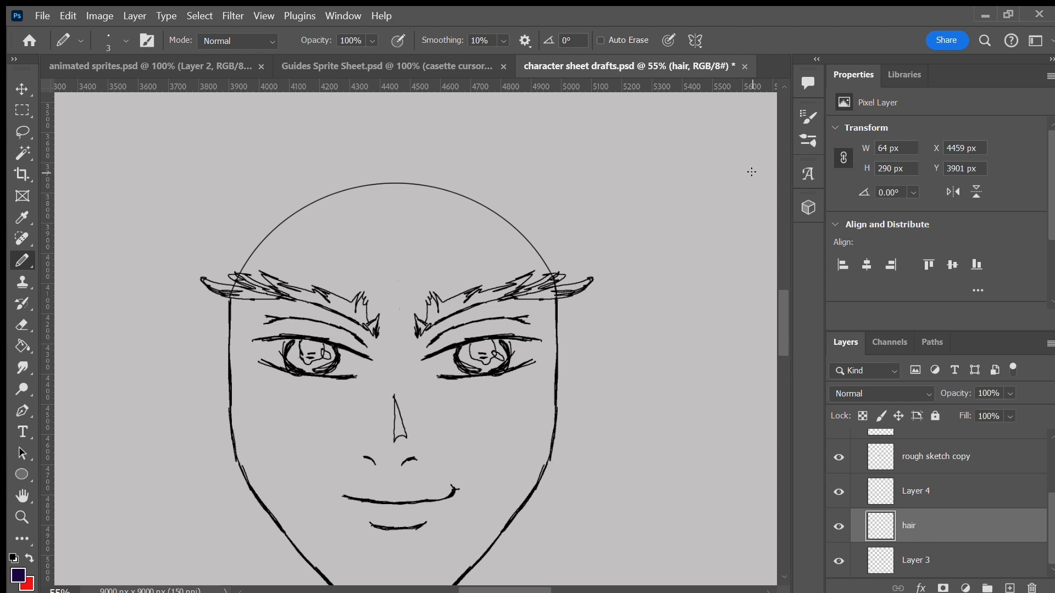
drag(349, 230, 358, 255)
drag(336, 215, 409, 316)
drag(344, 216, 496, 405)
drag(365, 192, 442, 320)
drag(384, 216, 451, 346)
key(ctrl+z)
key(ctrl+z)
key(ctrl+z)
key(ctrl+z)
key(ctrl+z)
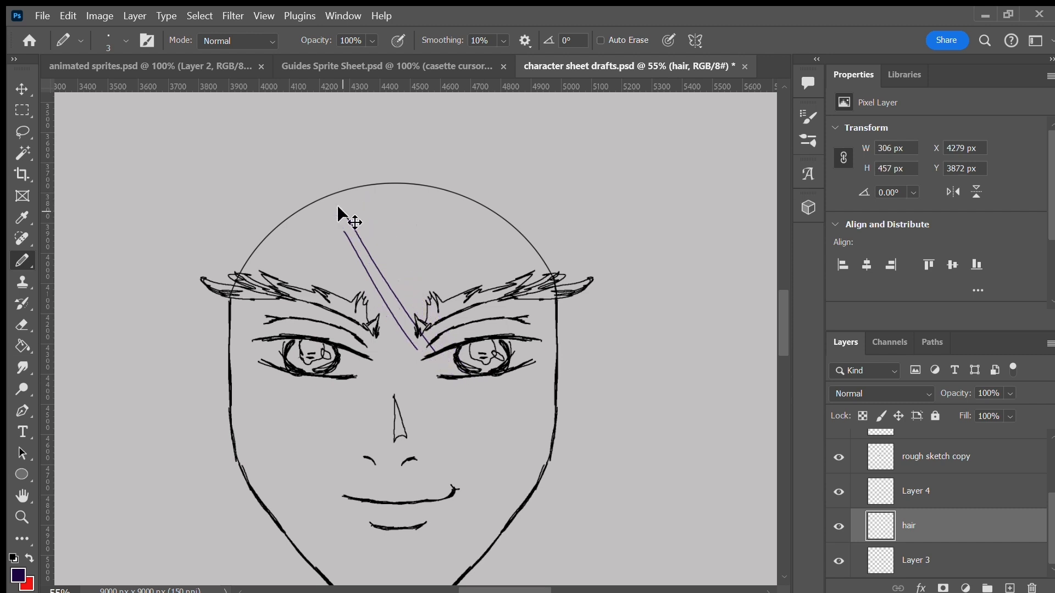
key(ctrl+z)
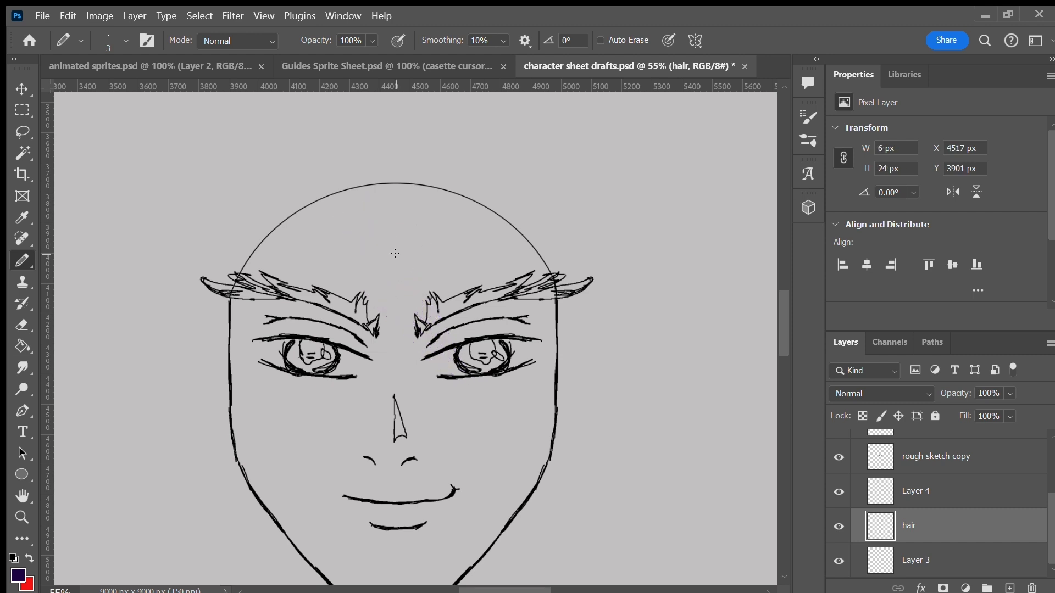
Step: Sketch a pointed central bang on the hair layer, about 240 px wide and 975 px tall, from above the crown past the eyes
drag(413, 207, 407, 346)
drag(408, 239, 425, 383)
mouse_move(430, 217)
mouse_down()
mouse_move(421, 375)
mouse_move(449, 419)
mouse_up()
drag(428, 294, 436, 374)
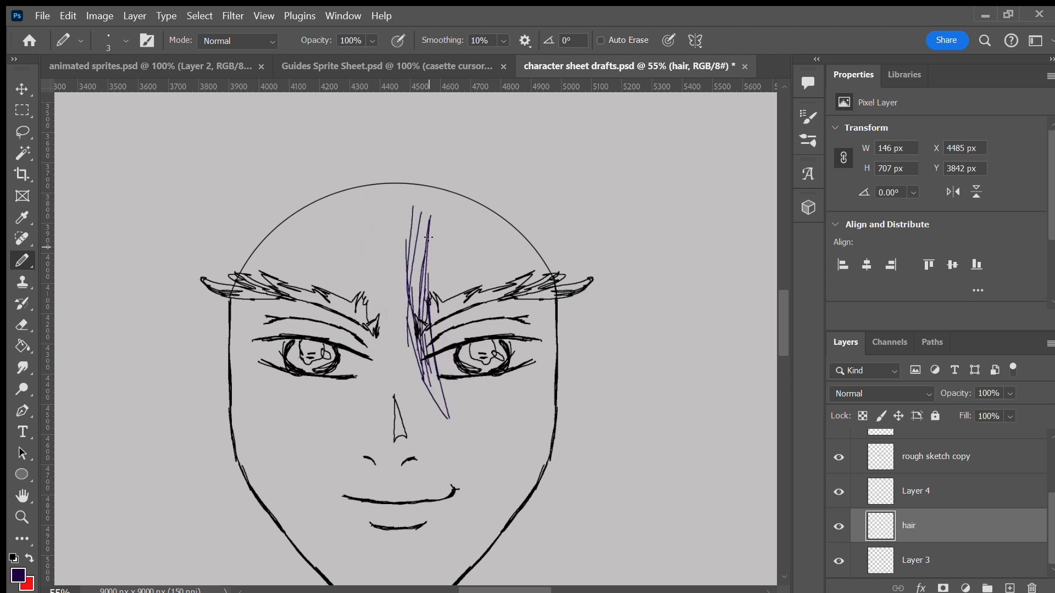
drag(447, 195, 423, 283)
drag(428, 166, 405, 242)
drag(460, 205, 458, 307)
drag(462, 179, 471, 258)
drag(436, 151, 463, 193)
mouse_move(421, 125)
mouse_down()
mouse_move(428, 187)
mouse_move(455, 201)
mouse_up()
drag(430, 147, 399, 251)
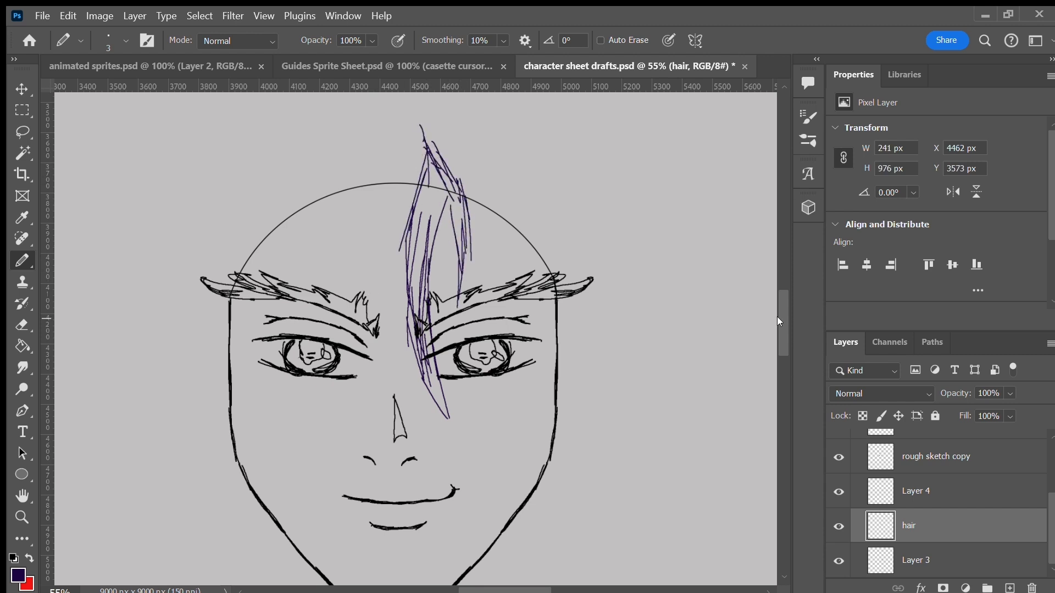
Step: Sketch a long narrow hair spike extending outward from the crown on the right side of the head
drag(783, 314, 782, 306)
drag(456, 238, 549, 217)
drag(459, 236, 591, 216)
mouse_move(571, 223)
mouse_down()
mouse_move(497, 251)
mouse_move(593, 217)
mouse_up()
drag(456, 237, 642, 204)
drag(487, 264, 571, 224)
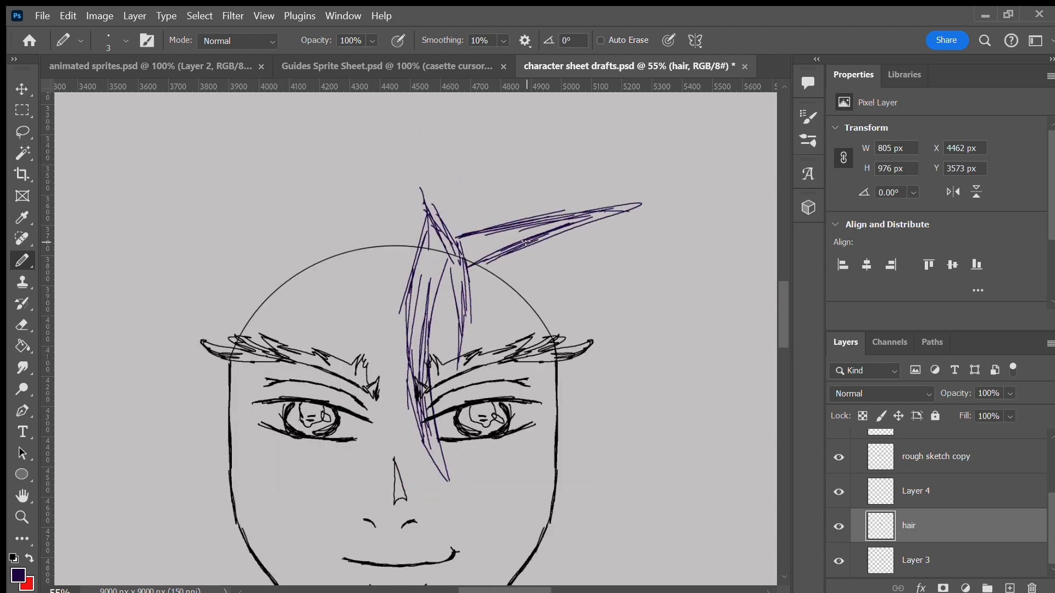
Step: Sketch a long diagonal bang sweeping from the crown across the right temple to a point beside the cheek
drag(471, 309, 551, 419)
drag(470, 292, 556, 424)
drag(544, 387, 593, 466)
drag(472, 270, 589, 457)
drag(559, 407, 615, 503)
drag(480, 261, 611, 507)
mouse_move(783, 306)
mouse_down()
mouse_move(780, 342)
mouse_move(773, 298)
mouse_up()
drag(497, 289, 580, 420)
drag(510, 277, 575, 412)
Step: Sketch a narrow side lock hanging down along the right edge of the face beneath the diagonal bang
drag(557, 461, 561, 516)
drag(562, 480, 581, 564)
drag(574, 457, 579, 548)
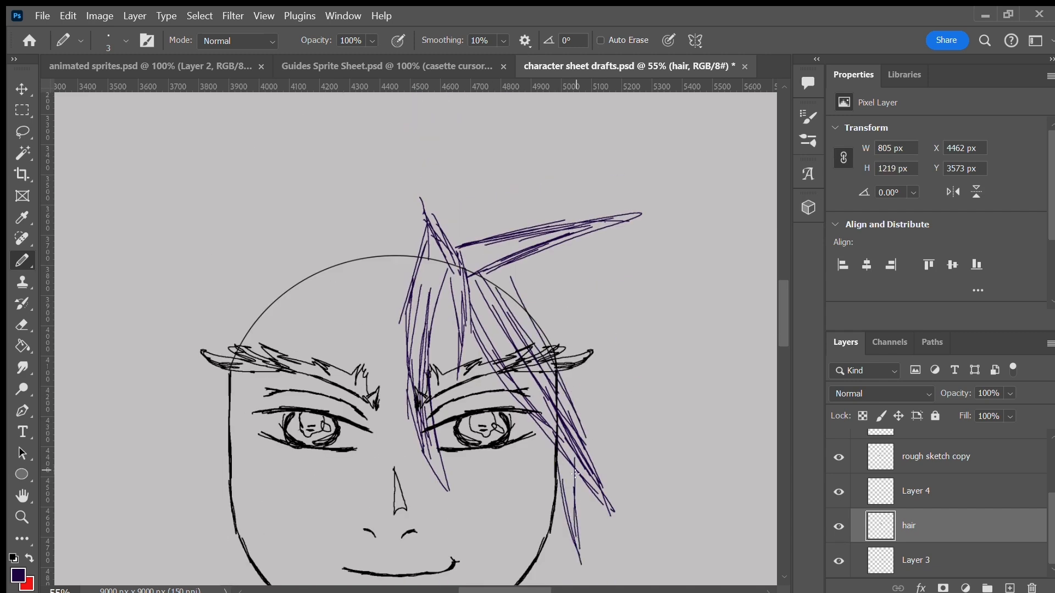
drag(782, 308, 783, 341)
drag(560, 276, 577, 355)
drag(558, 250, 586, 428)
drag(584, 225, 576, 373)
mouse_move(552, 291)
mouse_down()
mouse_move(588, 449)
mouse_move(577, 352)
mouse_up()
Step: Add two more outward spikes below the first one on the right side of the head
drag(779, 340, 776, 312)
drag(511, 231, 605, 229)
mouse_move(526, 224)
mouse_down()
mouse_move(669, 214)
mouse_move(519, 288)
mouse_up()
drag(496, 243, 572, 307)
drag(526, 279, 624, 329)
mouse_move(478, 237)
mouse_down()
mouse_move(565, 291)
mouse_move(674, 320)
mouse_up()
drag(556, 324, 632, 331)
drag(539, 282, 648, 313)
mouse_move(604, 327)
mouse_down()
mouse_move(708, 300)
mouse_move(662, 322)
mouse_up()
mouse_move(588, 339)
mouse_down()
mouse_move(636, 337)
mouse_move(708, 300)
mouse_up()
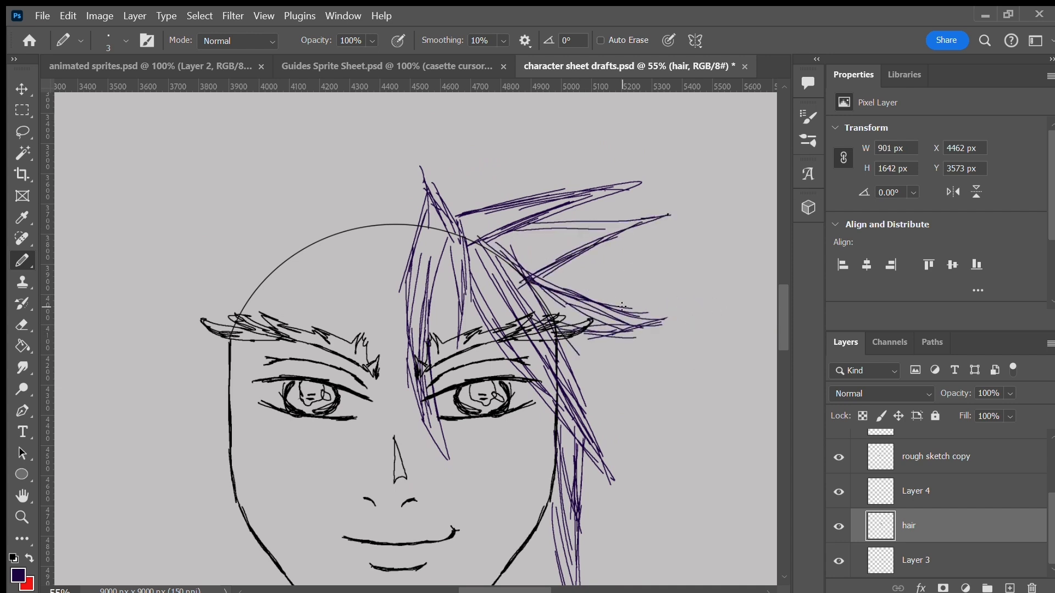
Step: Add curved strokes over the right temple and lengthen the diagonal right bang with additional strokes
mouse_move(494, 221)
mouse_down()
mouse_move(556, 257)
mouse_move(561, 385)
mouse_move(571, 288)
mouse_up()
drag(504, 206, 580, 345)
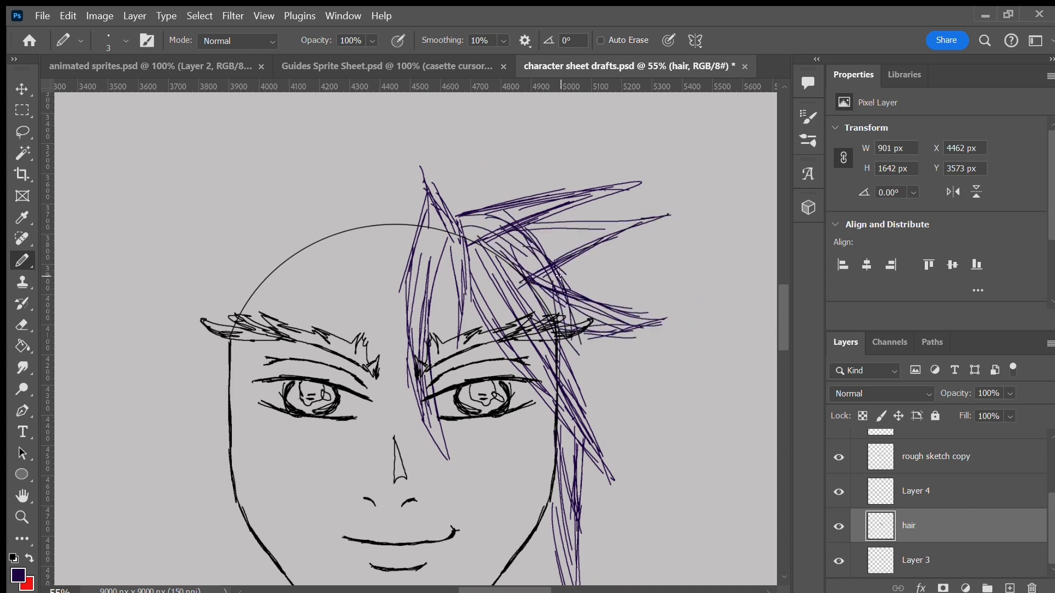
drag(530, 306, 648, 508)
drag(488, 287, 637, 497)
drag(517, 341, 612, 447)
drag(557, 331, 630, 471)
mouse_move(580, 333)
mouse_down()
mouse_move(618, 467)
mouse_move(588, 385)
mouse_up()
Step: Sketch a tall central spike above the crown, a spike at its left and further spikes fanning out to the upper right
drag(775, 302, 771, 289)
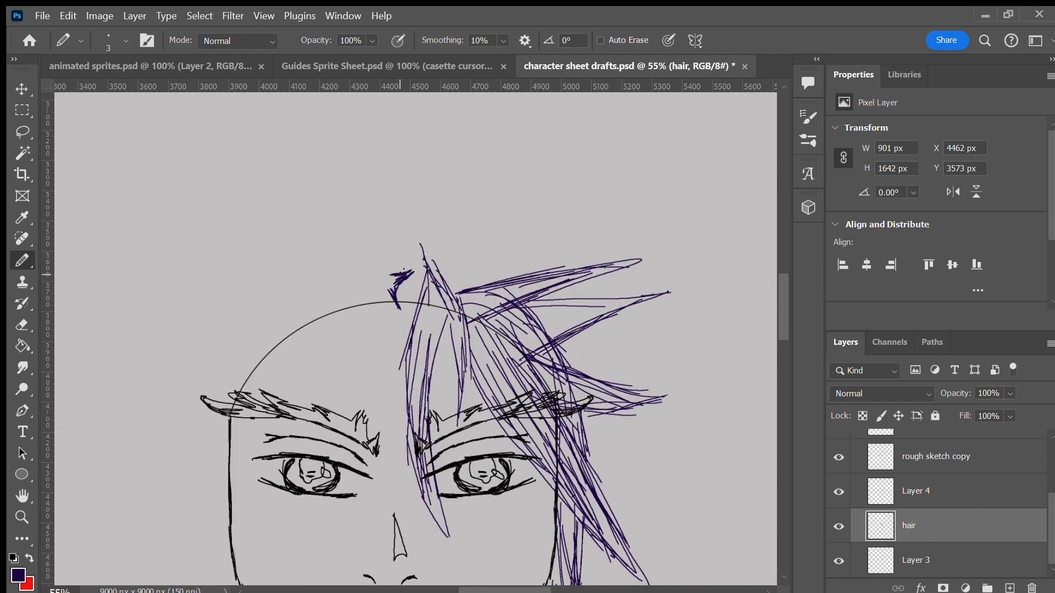
mouse_move(388, 282)
mouse_down()
mouse_move(407, 265)
mouse_move(285, 242)
mouse_up()
drag(245, 211, 380, 268)
mouse_move(219, 195)
mouse_down()
mouse_move(330, 297)
mouse_move(311, 273)
mouse_move(449, 247)
mouse_up()
mouse_move(379, 237)
mouse_down()
mouse_move(408, 120)
mouse_move(454, 253)
mouse_move(493, 238)
mouse_move(467, 258)
mouse_move(675, 201)
mouse_move(511, 275)
mouse_move(566, 308)
mouse_move(649, 289)
mouse_up()
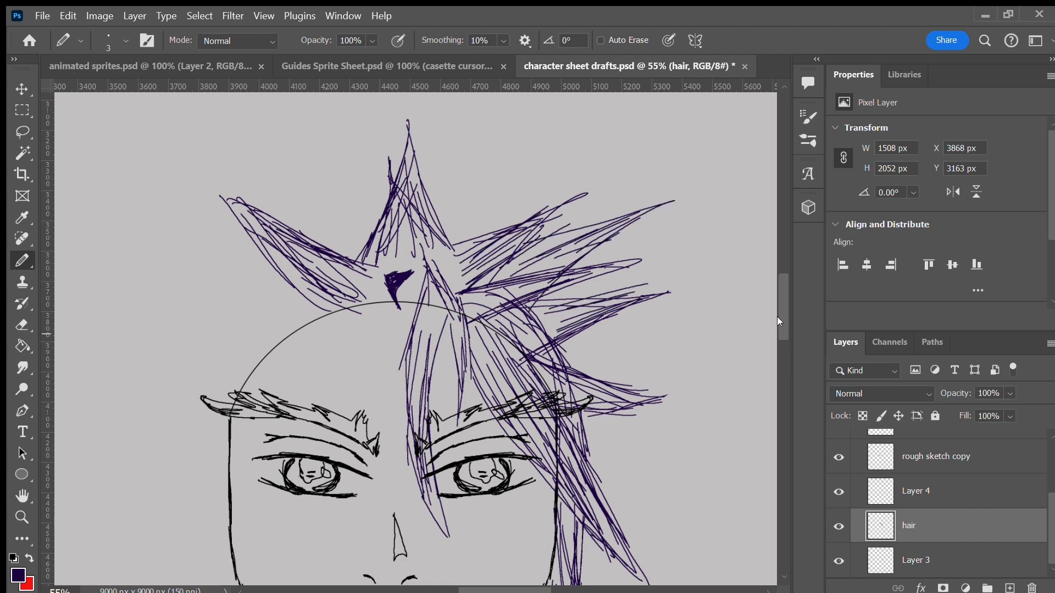
Step: Sketch two curved spikes sweeping outward on the left side of the head below the upper-left spike
scroll(774, 325, down, 3)
scroll(774, 332, up, 1)
mouse_move(302, 277)
mouse_down()
mouse_move(253, 242)
mouse_move(154, 223)
mouse_move(286, 297)
mouse_move(297, 279)
mouse_move(184, 165)
mouse_move(256, 221)
mouse_up()
scroll(776, 322, up, 3)
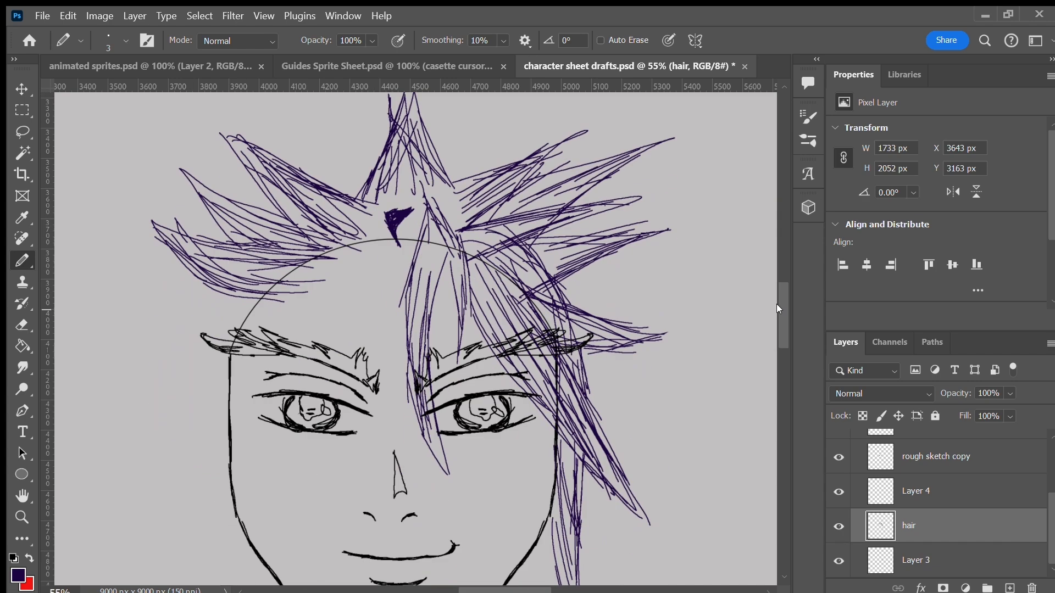
Step: Fill the gaps around the tall central spike with shorter spikes
scroll(777, 301, down, 1)
mouse_move(308, 153)
mouse_down()
mouse_move(352, 208)
mouse_move(340, 230)
mouse_move(456, 223)
mouse_move(467, 164)
mouse_move(495, 181)
mouse_move(363, 175)
mouse_up()
mouse_move(351, 138)
mouse_down()
mouse_move(370, 207)
mouse_move(374, 173)
mouse_up()
Step: Sketch a left bang sweeping from the crown over the temple and down beside the left eye
mouse_move(781, 313)
mouse_down()
mouse_move(778, 305)
mouse_move(779, 328)
mouse_up()
drag(293, 188, 208, 385)
drag(323, 215, 220, 340)
mouse_move(381, 148)
mouse_down()
mouse_move(258, 240)
mouse_move(416, 145)
mouse_up()
drag(387, 177, 354, 199)
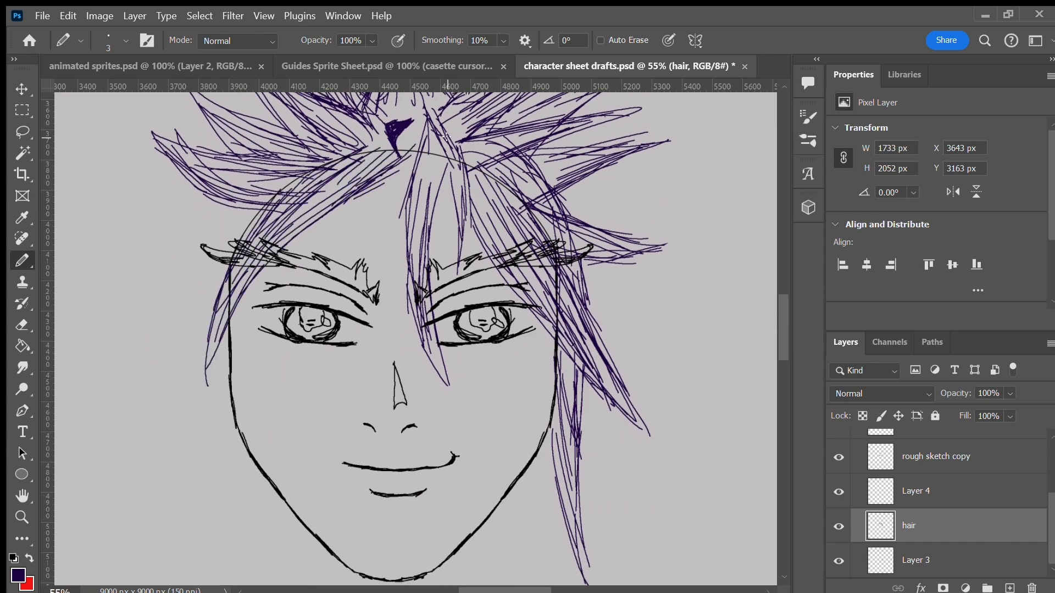
Step: Darken and hatch the central bang, and add a short strand curving into it from the left
mouse_move(385, 164)
mouse_down()
mouse_move(355, 230)
mouse_move(388, 247)
mouse_move(365, 250)
mouse_move(376, 200)
mouse_move(391, 280)
mouse_up()
drag(431, 164, 418, 336)
drag(443, 135, 467, 275)
mouse_move(462, 157)
mouse_down()
mouse_move(437, 121)
mouse_move(418, 152)
mouse_up()
mouse_move(423, 136)
mouse_down()
mouse_move(407, 226)
mouse_move(443, 380)
mouse_move(446, 166)
mouse_move(449, 379)
mouse_up()
drag(446, 175, 463, 300)
mouse_move(462, 275)
mouse_down()
mouse_move(468, 173)
mouse_move(433, 117)
mouse_move(404, 270)
mouse_up()
drag(354, 196, 407, 270)
drag(354, 198, 403, 272)
mouse_move(397, 177)
mouse_down()
mouse_move(390, 221)
mouse_move(405, 261)
mouse_up()
drag(395, 162, 399, 243)
Step: Darken the outlines of the diagonal right bang and the lowest spike on the right side
drag(475, 233, 655, 441)
drag(646, 431, 558, 250)
drag(501, 166, 566, 275)
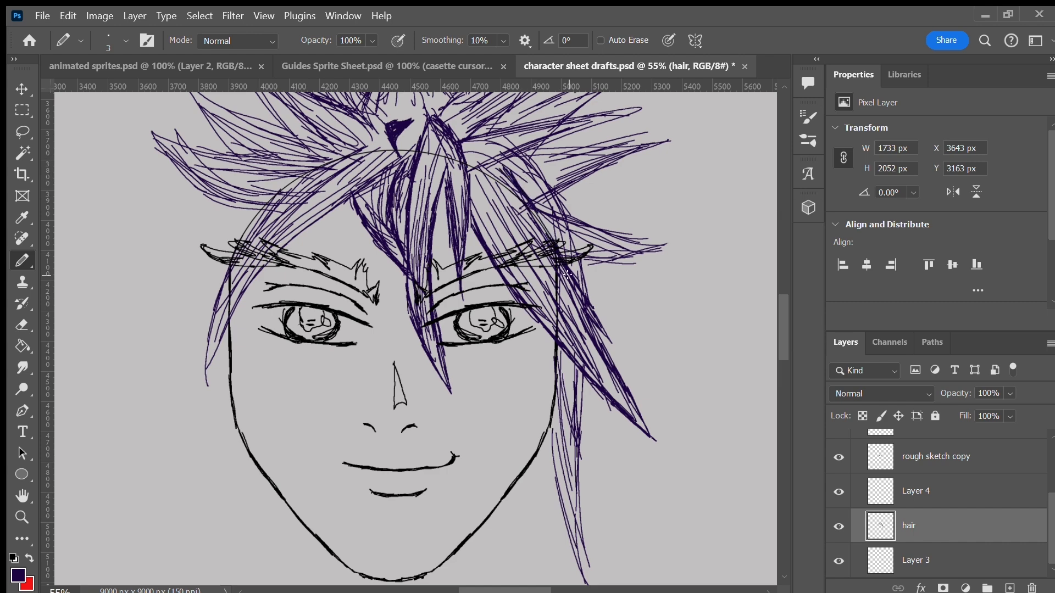
drag(462, 137, 510, 150)
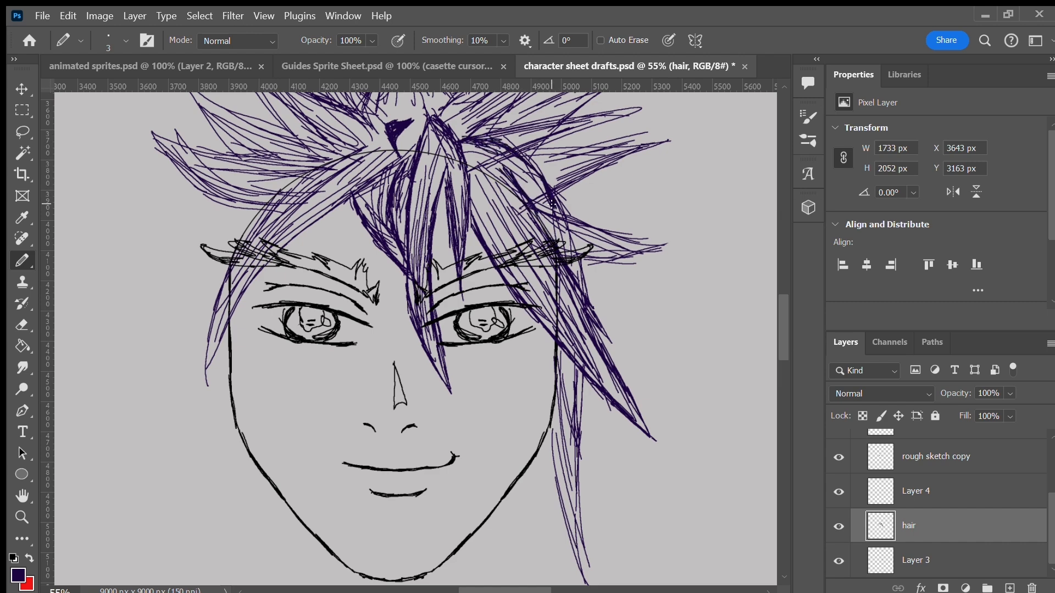
drag(552, 204, 645, 236)
mouse_move(588, 259)
mouse_down()
mouse_move(665, 248)
mouse_move(663, 236)
mouse_up()
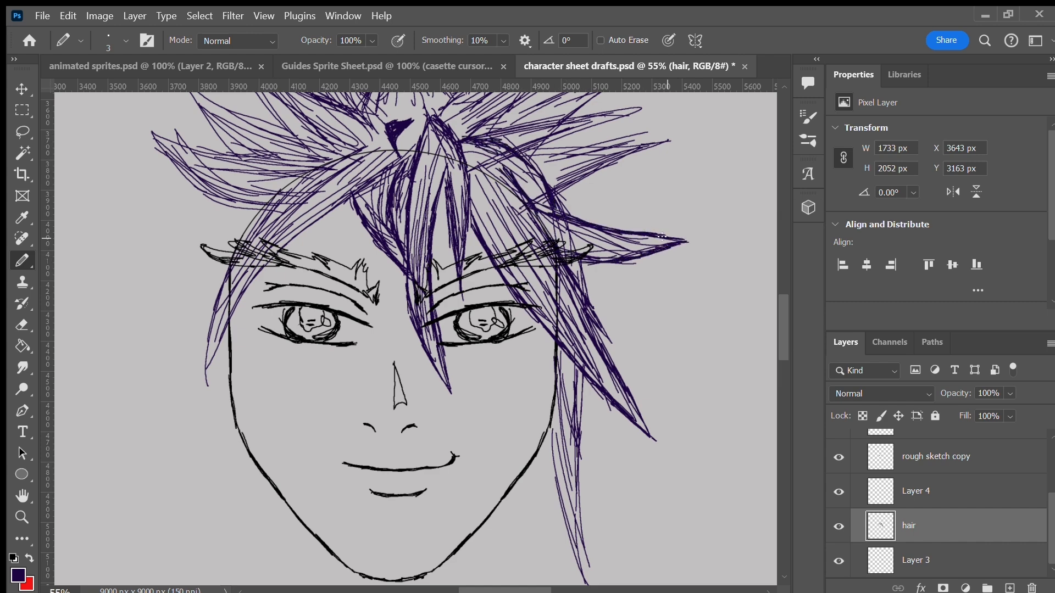
Step: Darken and fill out the side lock hanging along the right edge of the face
drag(584, 262, 591, 303)
drag(588, 376, 590, 568)
scroll(588, 356, down, 3)
drag(576, 347, 591, 392)
drag(568, 368, 585, 413)
drag(549, 253, 566, 360)
drag(555, 298, 580, 394)
Step: Darken the outline of the spike directly above the lowest one on the right side
drag(779, 339, 771, 296)
mouse_move(607, 302)
mouse_down()
mouse_move(558, 330)
mouse_move(682, 279)
mouse_up()
drag(677, 278, 523, 292)
drag(604, 282, 662, 273)
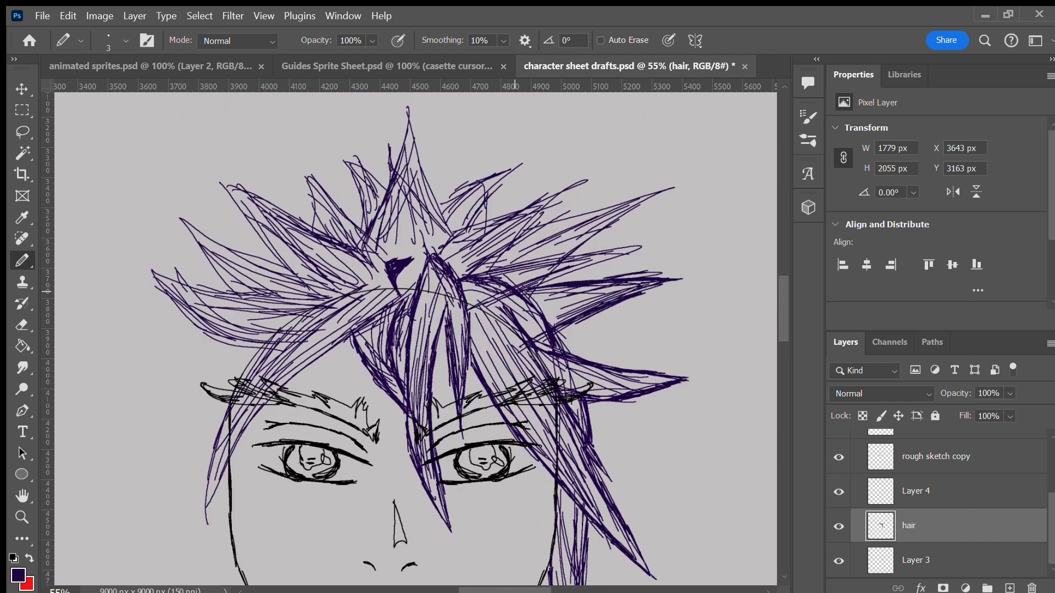
Step: Darken the outlines of the next two spikes higher up on the right side of the head
drag(568, 272, 643, 242)
mouse_move(627, 241)
mouse_down()
mouse_move(590, 247)
mouse_move(681, 186)
mouse_move(502, 240)
mouse_up()
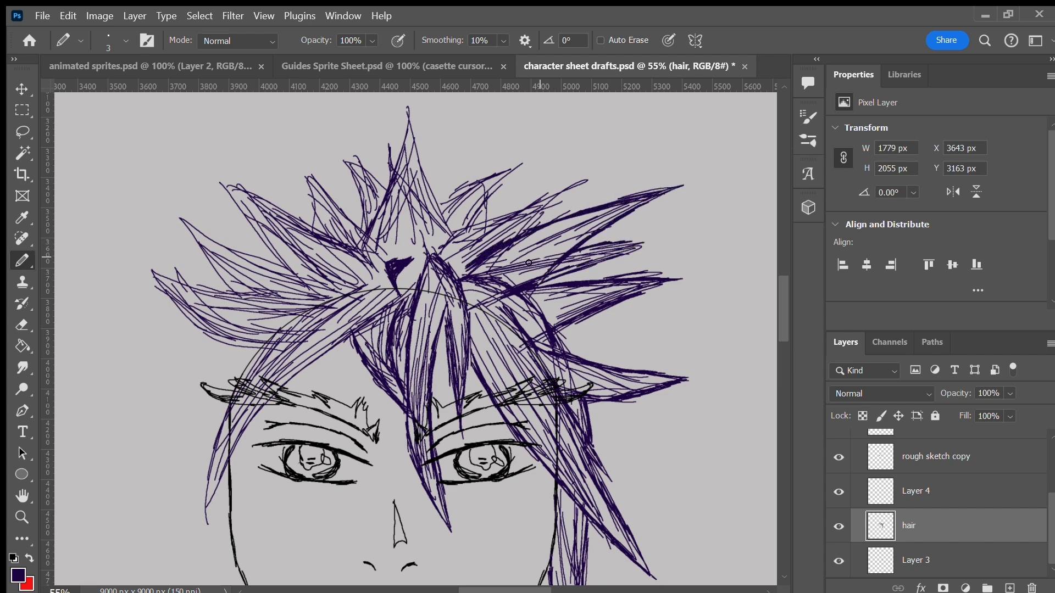
drag(500, 264, 654, 185)
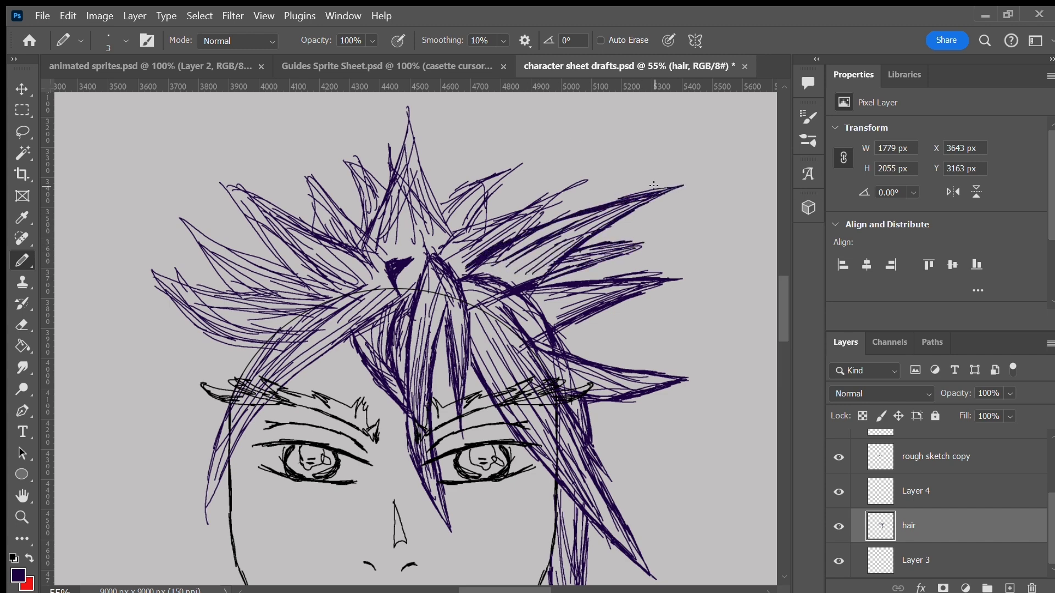
drag(622, 258, 577, 275)
drag(554, 284, 606, 255)
scroll(779, 313, down, 3)
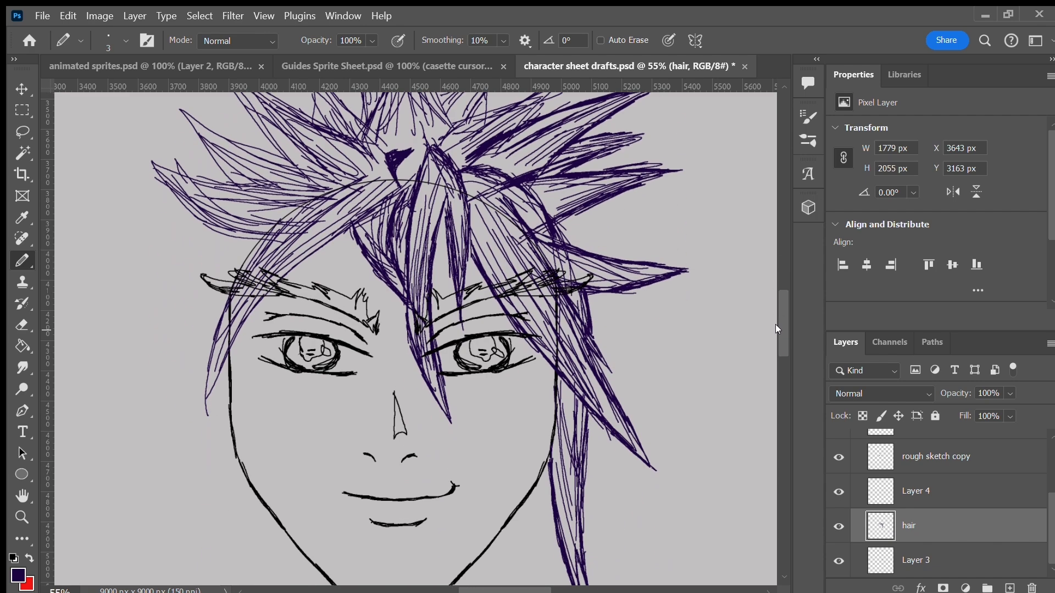
Step: Darken the right edge of the tall central spike and the smaller spikes beside it on the upper right
drag(770, 324, 771, 307)
mouse_move(483, 218)
mouse_down()
mouse_move(489, 188)
mouse_move(515, 169)
mouse_up()
drag(480, 189, 530, 151)
drag(440, 200, 487, 169)
drag(410, 107, 434, 193)
mouse_move(415, 143)
mouse_down()
mouse_move(454, 227)
mouse_move(576, 182)
mouse_up()
mouse_move(586, 181)
mouse_down()
mouse_move(528, 217)
mouse_move(589, 183)
mouse_up()
drag(567, 187, 542, 195)
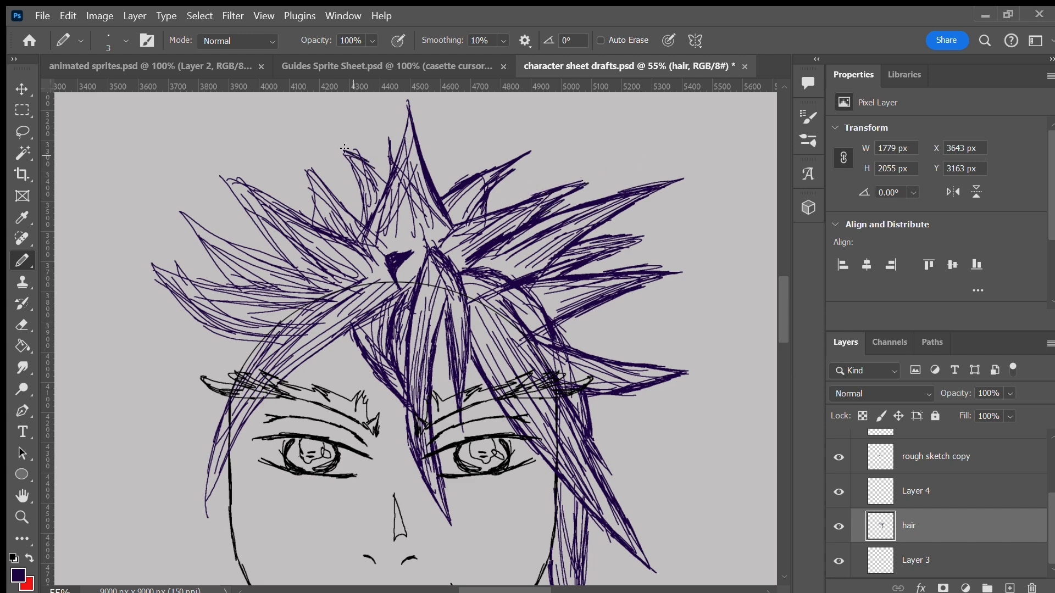
Step: Darken and sharpen the outlines of the two short spikes and the larger spike on the upper left
drag(337, 146, 362, 197)
drag(357, 187, 365, 223)
drag(779, 312, 780, 313)
drag(311, 164, 358, 213)
drag(292, 159, 306, 172)
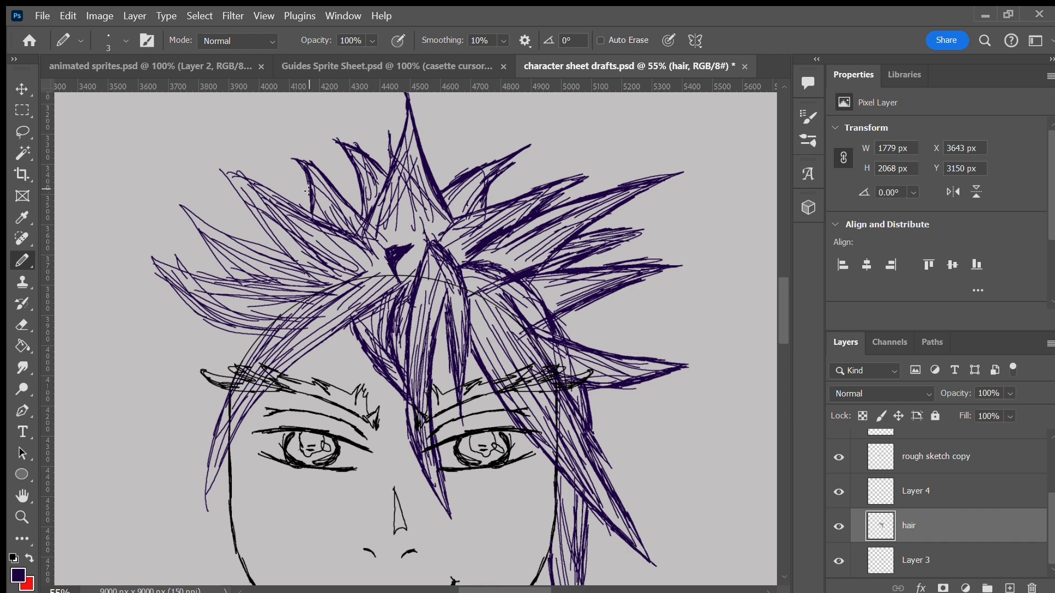
mouse_move(342, 227)
mouse_down()
mouse_move(258, 185)
mouse_move(245, 197)
mouse_move(265, 226)
mouse_up()
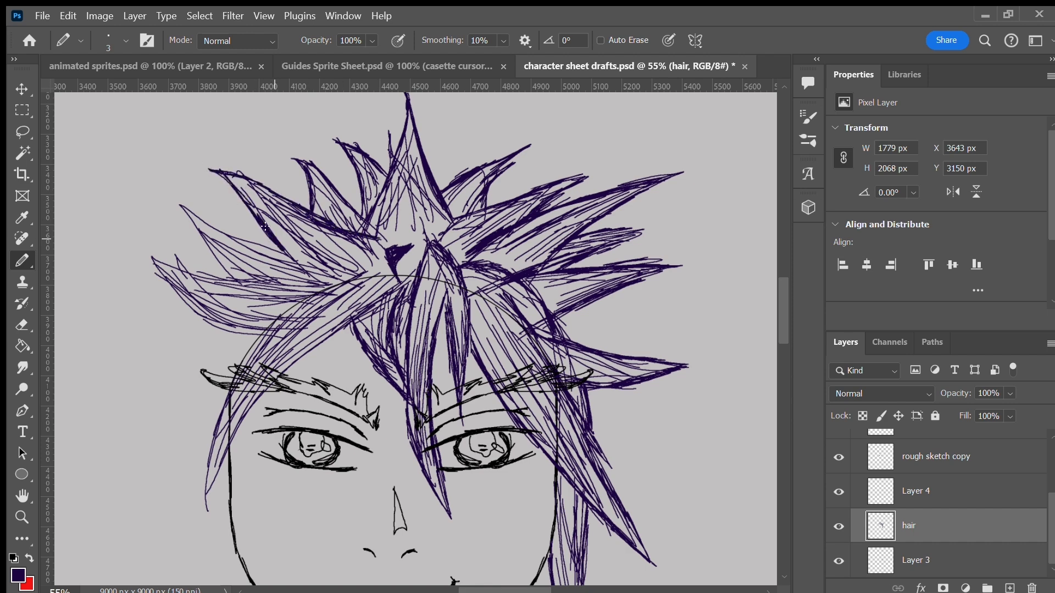
Step: Lengthen the left bang to a point beside the cheek and darken its outline back up to the crown
drag(351, 268, 252, 333)
mouse_move(292, 297)
mouse_down()
mouse_move(224, 375)
mouse_move(176, 549)
mouse_up()
drag(207, 428, 164, 556)
drag(163, 556, 228, 455)
mouse_move(222, 467)
mouse_down()
mouse_move(257, 409)
mouse_move(324, 351)
mouse_up()
drag(281, 385, 356, 320)
mouse_move(358, 278)
mouse_down()
mouse_move(365, 301)
mouse_move(395, 279)
mouse_up()
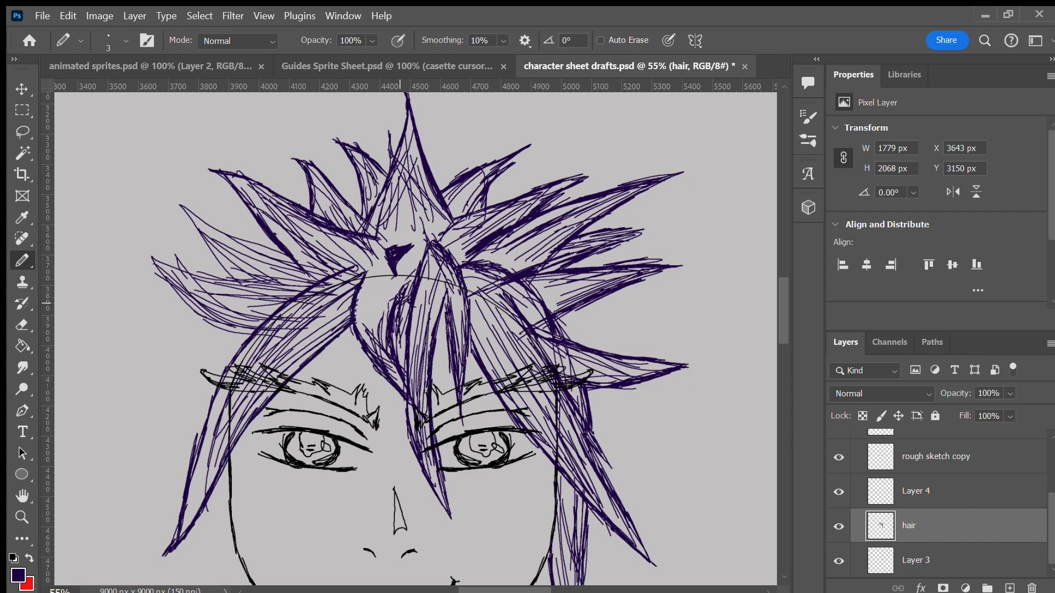
Step: Enlarge the solid dark triangular gap at the crown where the hair spikes meet
mouse_move(783, 307)
mouse_down()
mouse_move(779, 325)
mouse_move(775, 309)
mouse_up()
drag(398, 231, 419, 211)
drag(783, 322, 783, 325)
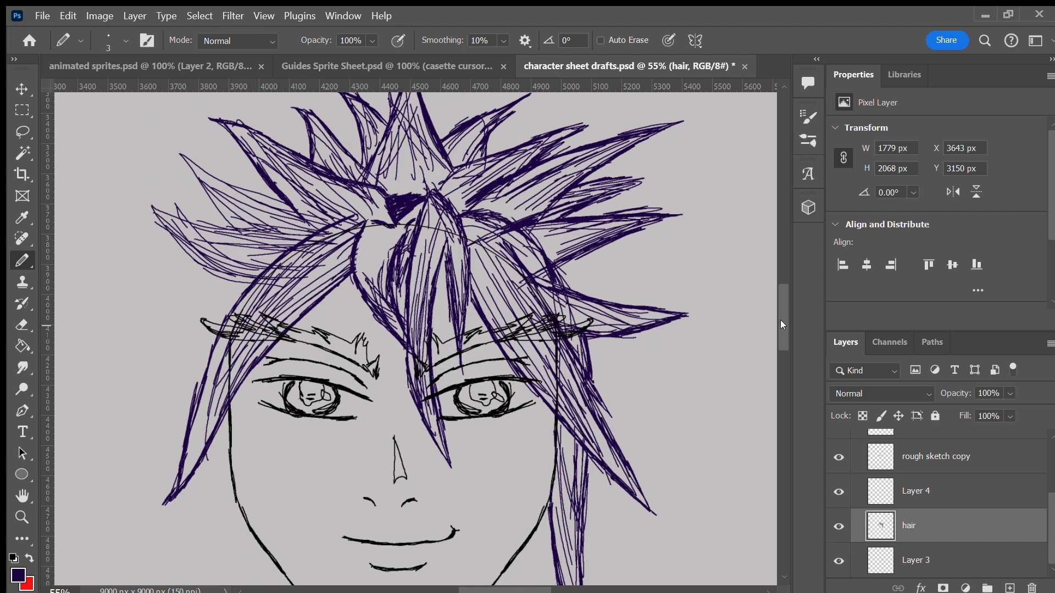
Step: Refine the tip of the left bang and darken the outlines of the two curved left spikes
drag(196, 463, 163, 480)
mouse_move(781, 326)
mouse_down()
mouse_move(777, 339)
mouse_move(778, 330)
mouse_up()
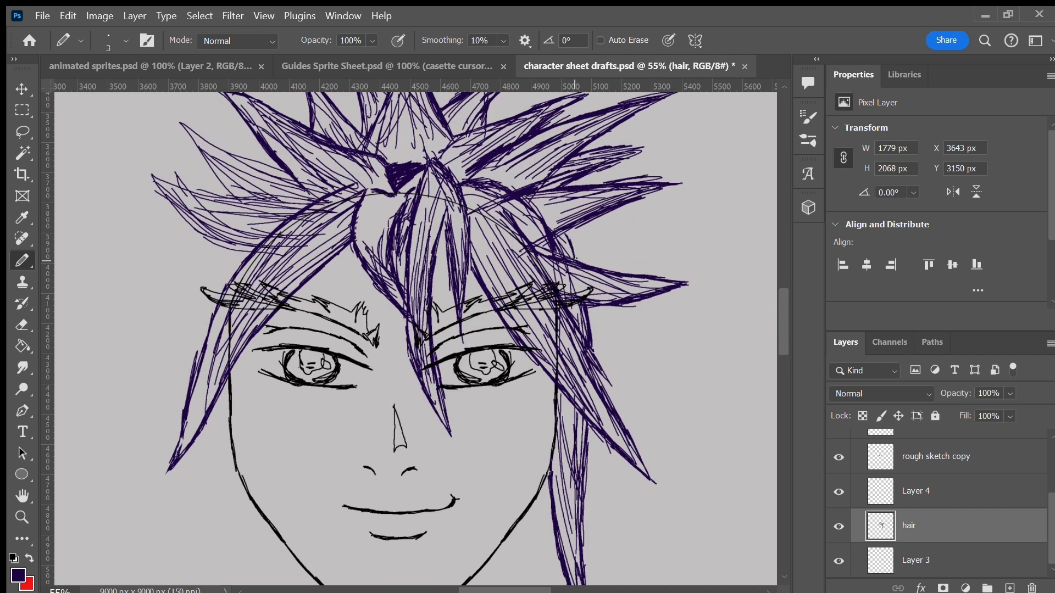
mouse_move(151, 170)
mouse_down()
mouse_move(251, 252)
mouse_move(222, 195)
mouse_move(298, 195)
mouse_up()
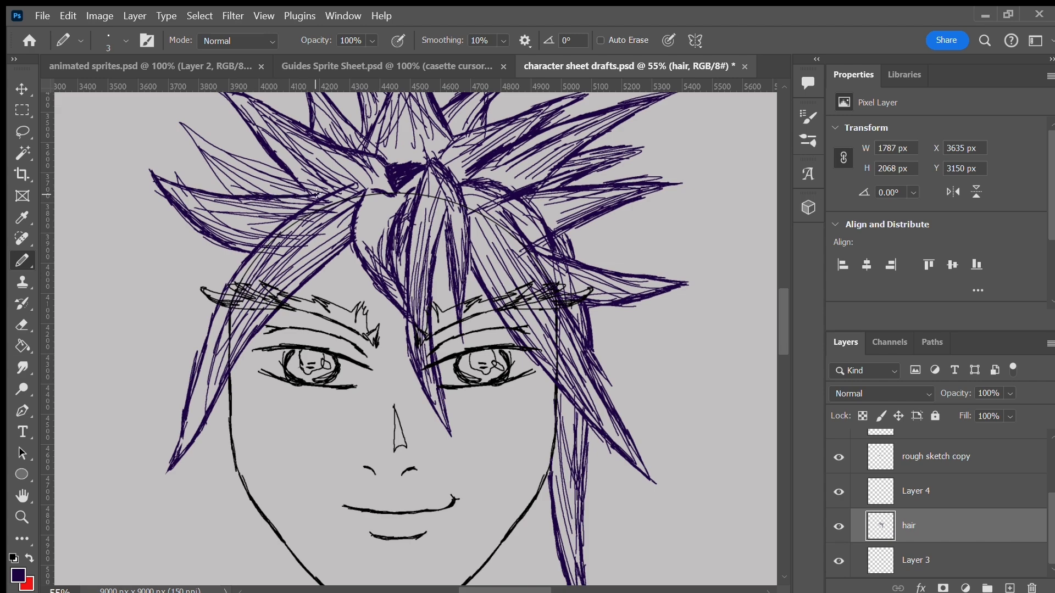
mouse_move(174, 120)
mouse_down()
mouse_move(233, 195)
mouse_move(277, 167)
mouse_up()
Step: Strengthen the left bang's outer edge and sketch a hatched side lock hanging beneath it along the left cheek and jaw
mouse_move(779, 321)
mouse_down()
mouse_move(775, 311)
mouse_move(777, 319)
mouse_up()
mouse_move(218, 276)
mouse_down()
mouse_move(189, 327)
mouse_move(184, 406)
mouse_up()
scroll(235, 269, down, 3)
mouse_move(227, 364)
mouse_down()
mouse_move(211, 468)
mouse_move(187, 522)
mouse_move(202, 384)
mouse_move(191, 384)
mouse_up()
drag(188, 513, 234, 349)
mouse_move(219, 300)
mouse_down()
mouse_move(194, 501)
mouse_move(207, 423)
mouse_up()
drag(188, 282, 205, 191)
drag(198, 239, 238, 148)
key(ctrl+z)
key(ctrl+z)
key(ctrl+z)
key(ctrl+z)
key(ctrl+z)
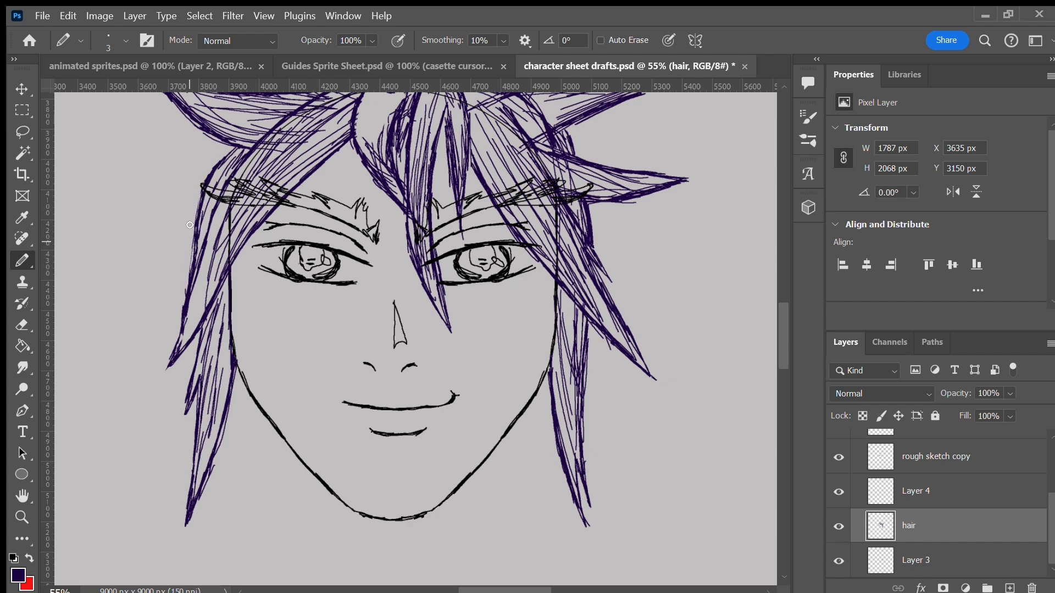
Step: Thicken the outer edge of the left bang and hatch its interior toward the tip
drag(227, 161, 199, 261)
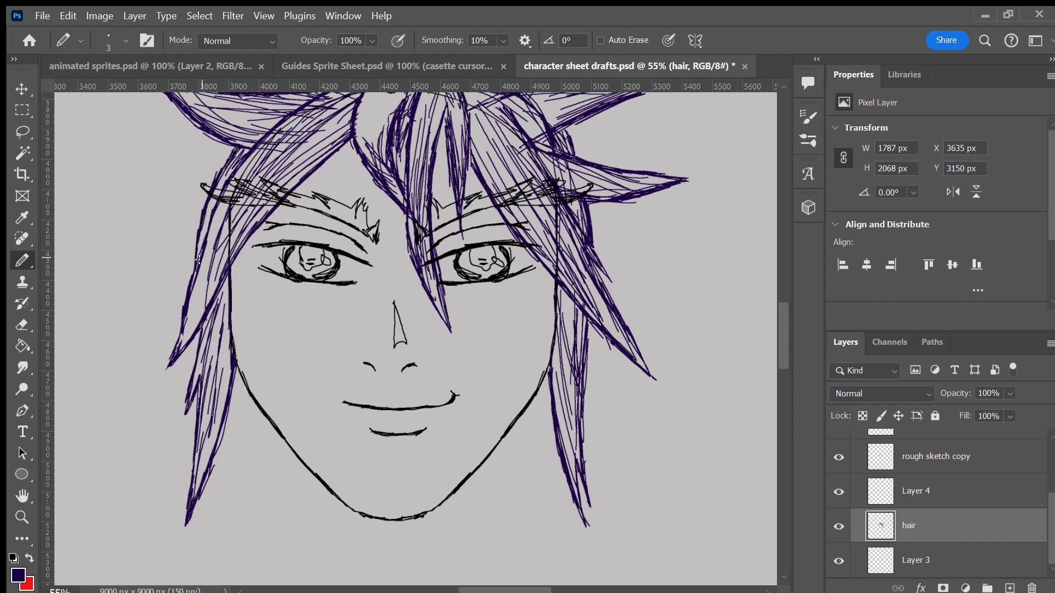
drag(198, 326, 218, 240)
drag(177, 348, 206, 235)
drag(190, 328, 215, 280)
drag(203, 235, 220, 181)
mouse_move(781, 326)
mouse_down()
mouse_move(777, 305)
mouse_move(776, 332)
mouse_up()
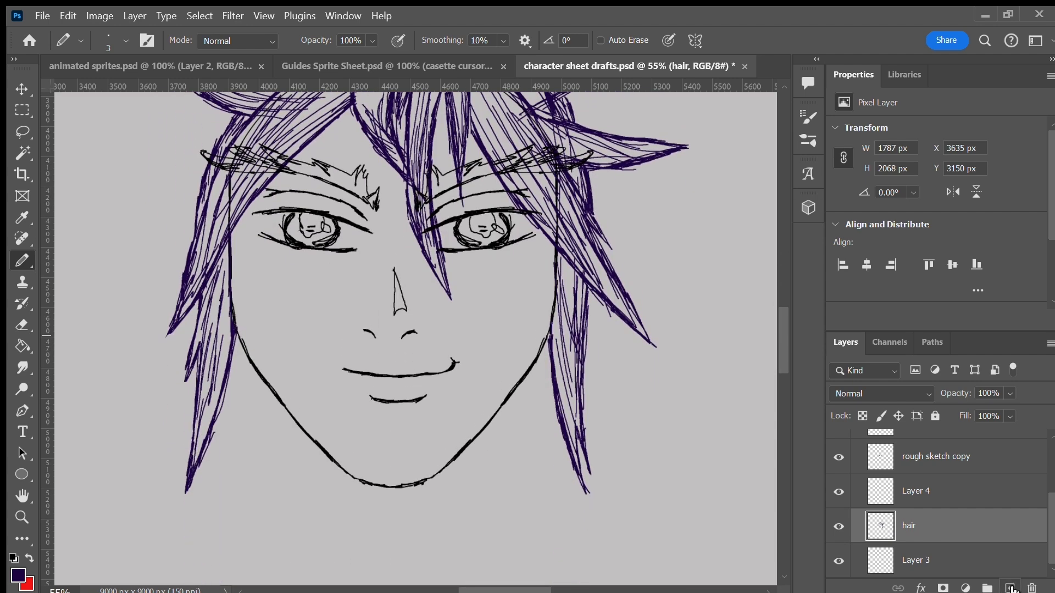
Step: Add a new layer above the hair layer and name it backhair
click(1010, 588)
double_click(914, 526)
key(Return)
Step: Fill the gaps between the top hair spikes with small dark back-hair spikes on the backhair layer
alt+click(496, 409)
drag(781, 334, 778, 311)
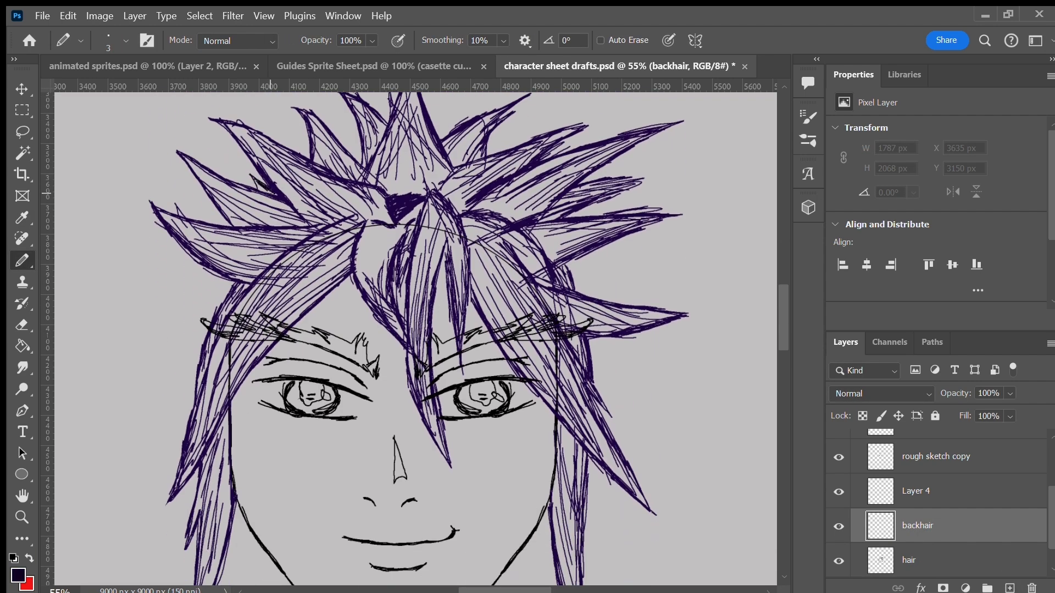
drag(261, 186, 258, 183)
drag(354, 151, 363, 164)
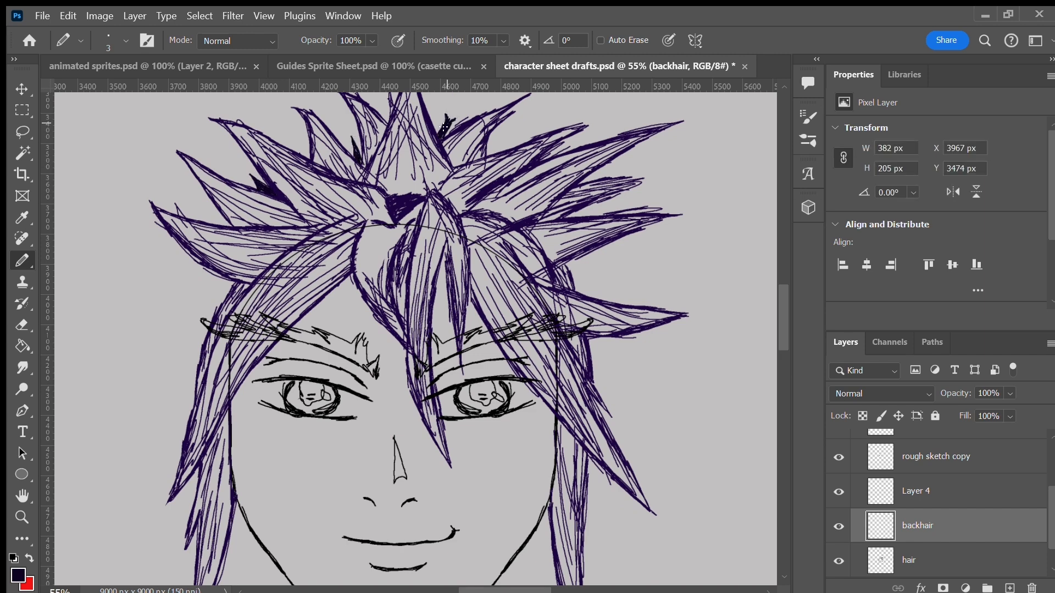
drag(780, 309, 779, 310)
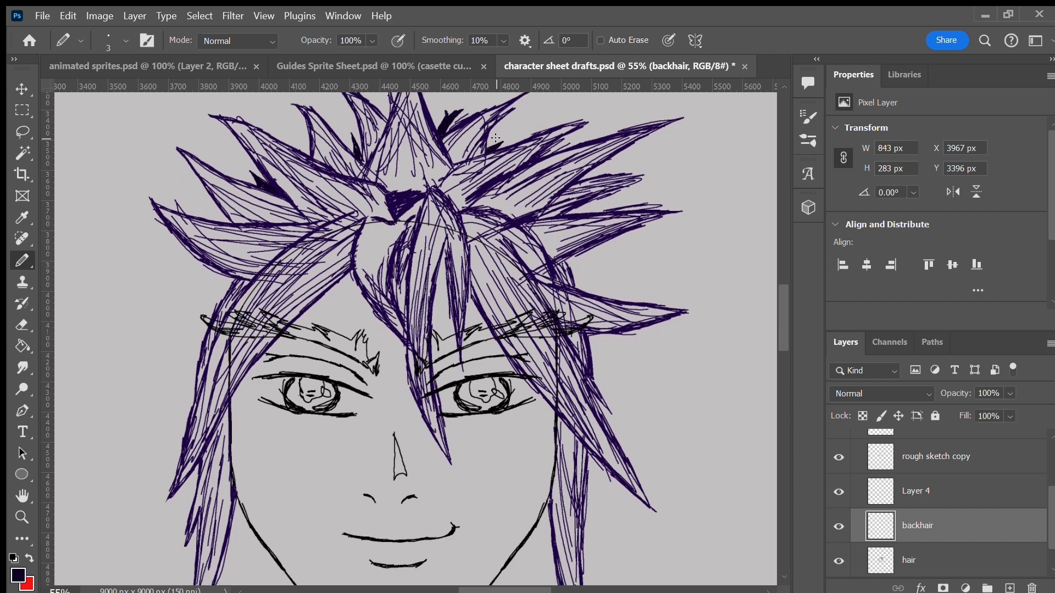
Step: Sketch a small hatched back-hair tuft sticking out beside each temple, just under the large side spikes
drag(201, 298, 228, 283)
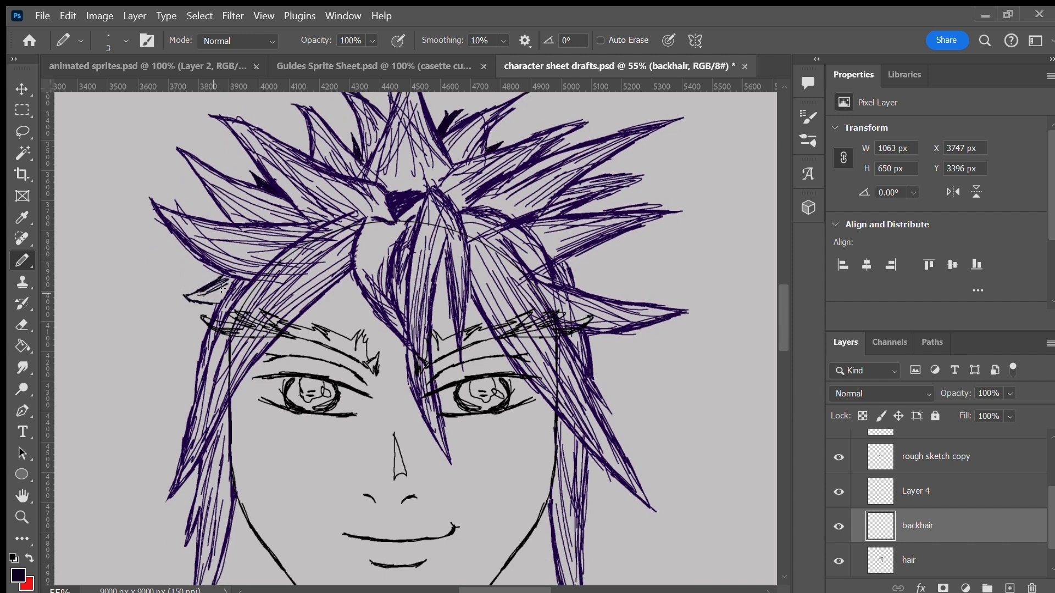
drag(580, 286, 610, 260)
drag(569, 259, 617, 255)
mouse_move(572, 264)
mouse_down()
mouse_move(593, 268)
mouse_move(577, 283)
mouse_up()
Step: Sketch long hatched back-hair spikes sweeping down and outward behind the side hair on both sides at eye level
drag(780, 318, 779, 333)
drag(208, 200, 148, 329)
drag(205, 220, 157, 316)
mouse_move(596, 231)
mouse_down()
mouse_move(658, 328)
mouse_move(632, 306)
mouse_up()
drag(593, 237, 656, 326)
drag(614, 267, 650, 322)
drag(588, 218, 599, 238)
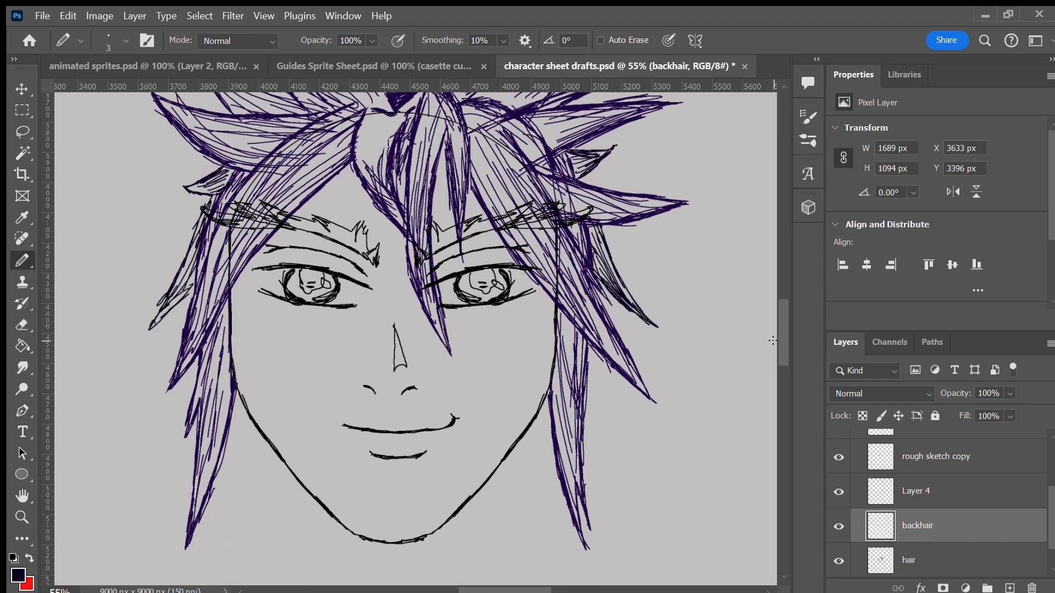
Step: Sketch back-hair strands hanging outside the right side lock and hatched strands along the inner edge of the left side lock
drag(780, 316, 780, 322)
drag(607, 321, 606, 461)
drag(596, 452, 613, 499)
mouse_move(592, 313)
mouse_down()
mouse_move(600, 467)
mouse_move(588, 384)
mouse_up()
mouse_move(238, 369)
mouse_down()
mouse_move(229, 472)
mouse_move(213, 510)
mouse_move(225, 483)
mouse_up()
drag(250, 352, 235, 456)
drag(236, 377, 217, 489)
drag(246, 370, 234, 461)
Step: Sketch a thin hatched back-hair lock hanging inside the right side lock along the jaw
mouse_move(783, 338)
mouse_down()
mouse_move(783, 328)
mouse_move(776, 348)
mouse_up()
drag(540, 321, 529, 423)
drag(547, 291, 527, 395)
mouse_move(545, 305)
mouse_down()
mouse_move(536, 439)
mouse_move(557, 450)
mouse_up()
drag(543, 311, 528, 387)
drag(544, 396, 543, 426)
Step: Add a small hatched back-hair spike outside the left side lock at mouth level and save the document
drag(199, 253, 165, 312)
drag(198, 256, 172, 301)
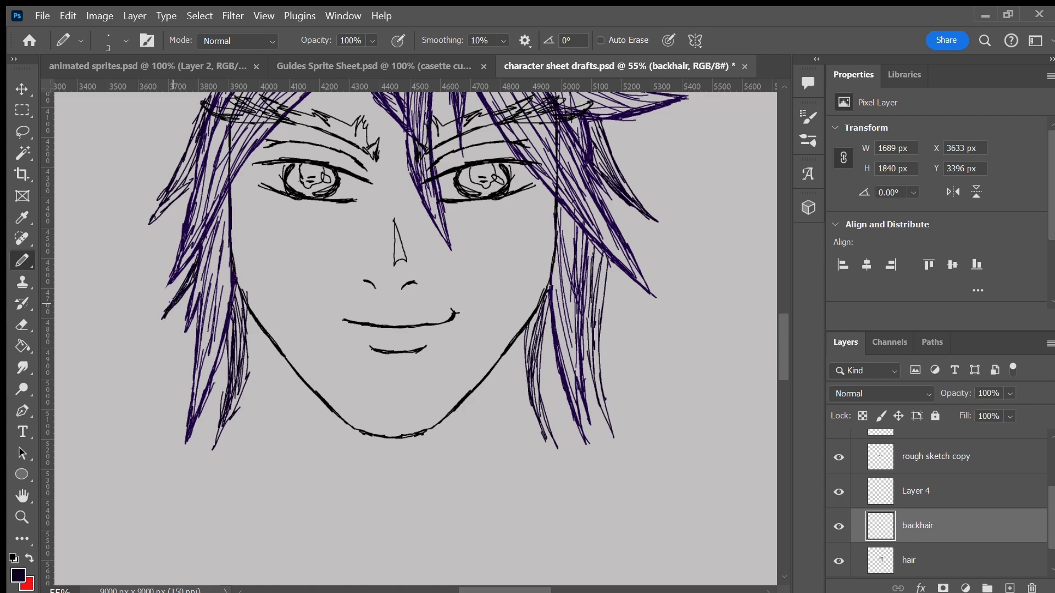
mouse_move(780, 321)
mouse_down()
mouse_move(780, 299)
mouse_move(777, 332)
mouse_move(773, 316)
mouse_up()
key(ctrl+s)
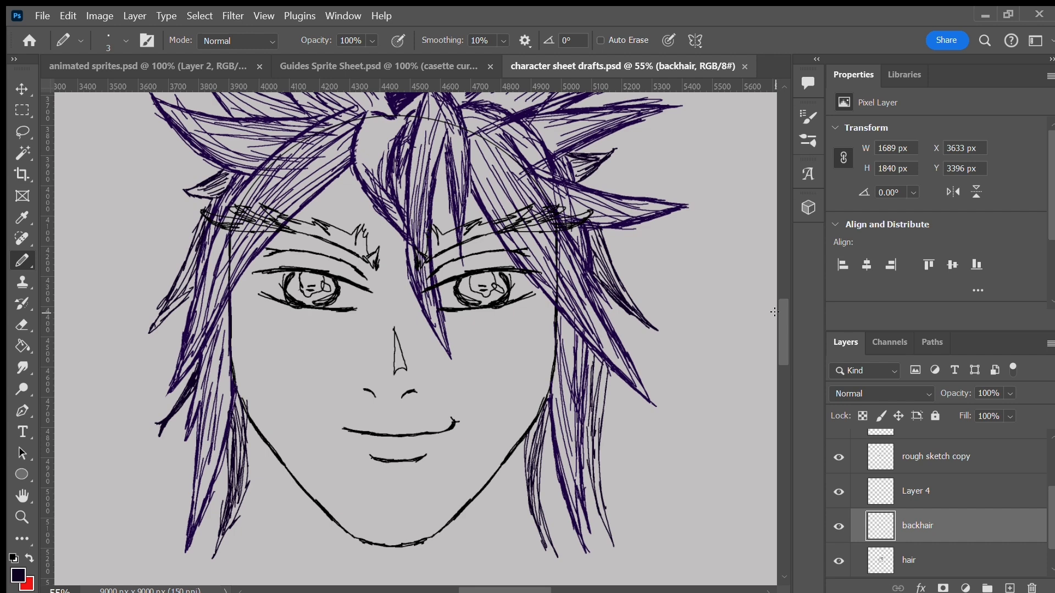
Step: Delete Layer 4 and rename the rough sketch copy layer as eyes
text(25)
key(Return)
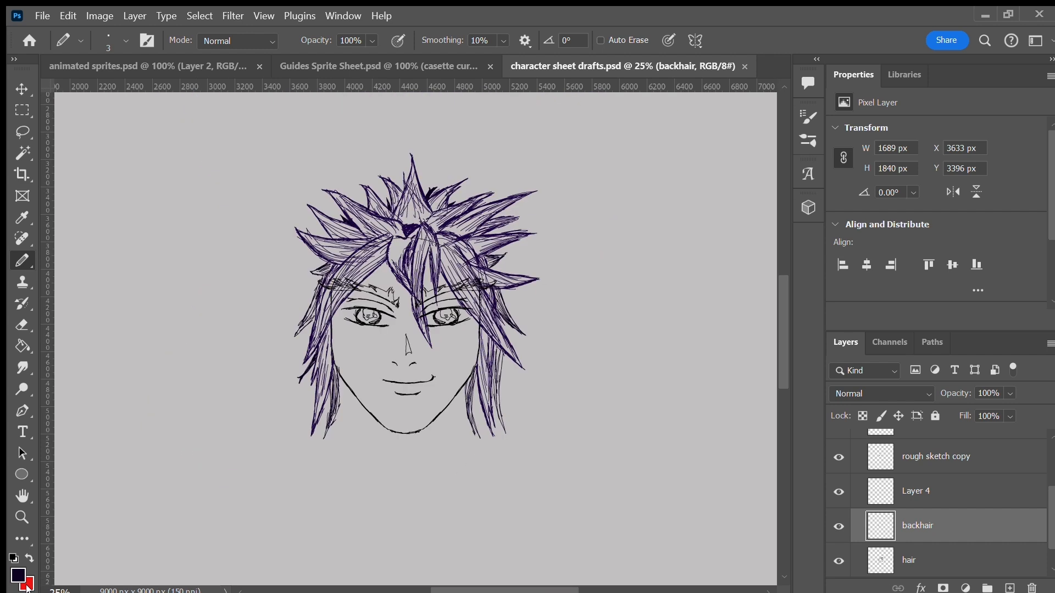
click(999, 497)
key(Delete)
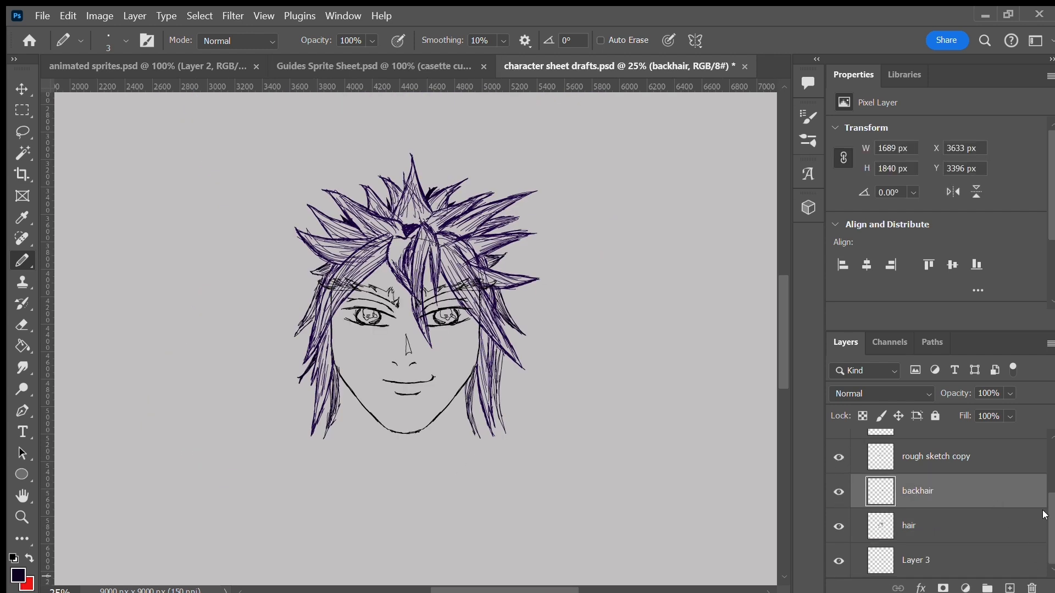
scroll(989, 494, up, 2)
double_click(953, 493)
text(eyes)
key(Return)
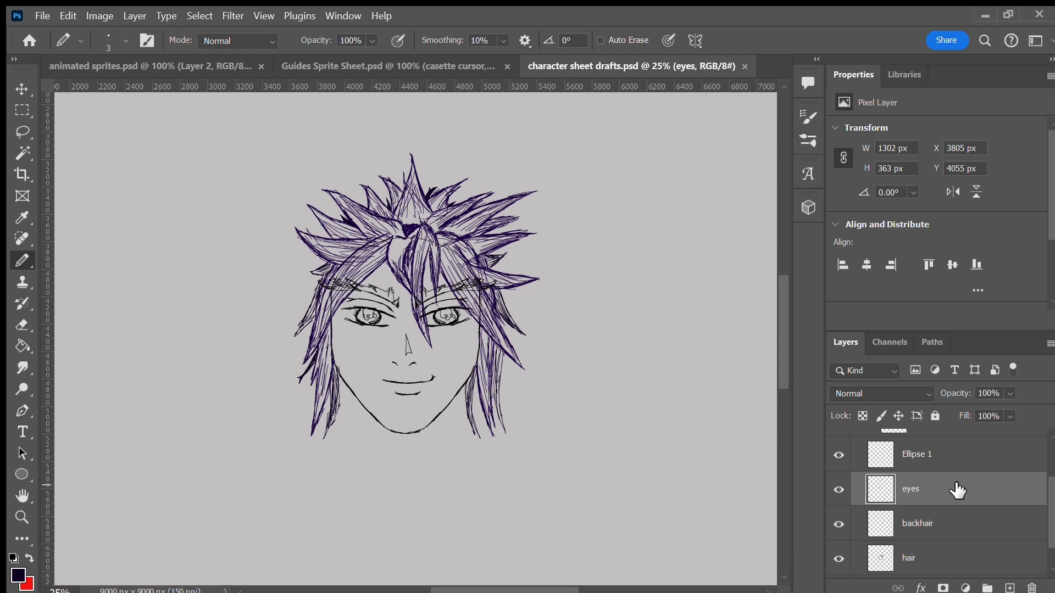
Step: Check the face outline by toggling layer visibility and add a new layer directly above Layer 3
scroll(994, 495, up, 2)
click(839, 517)
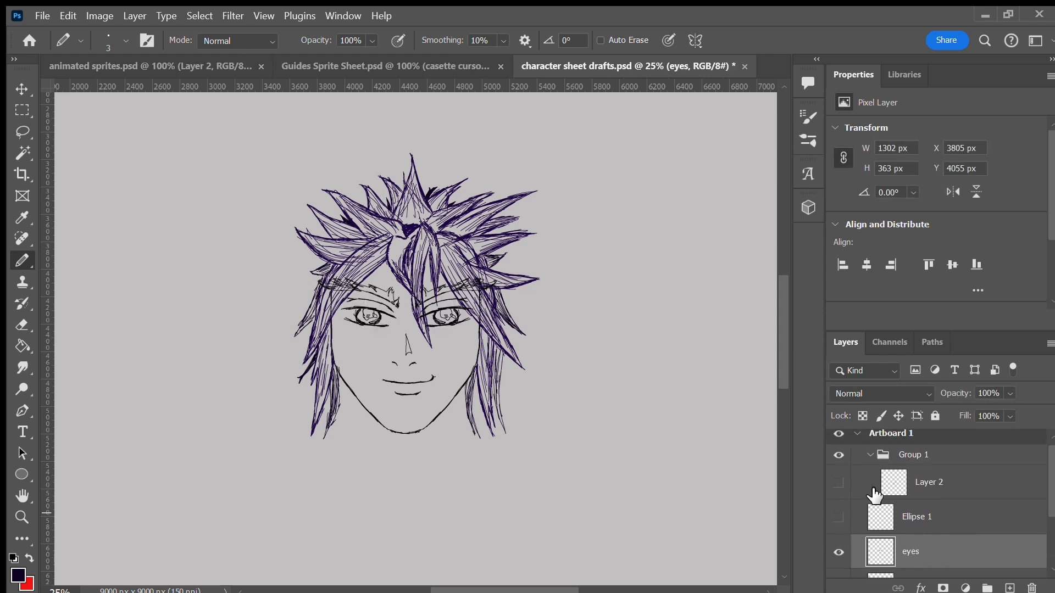
scroll(875, 496, down, 3)
click(841, 562)
click(839, 562)
click(1010, 588)
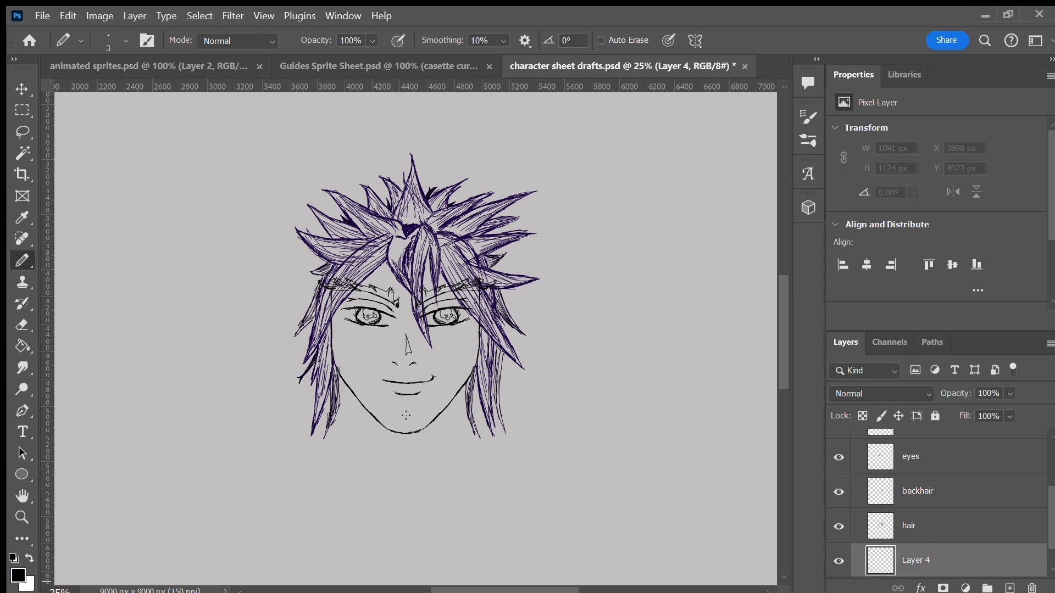
Step: Try a shorter jawline with a higher chin on the new layer, and undo the jaw strokes
drag(399, 416, 413, 415)
drag(470, 360, 465, 361)
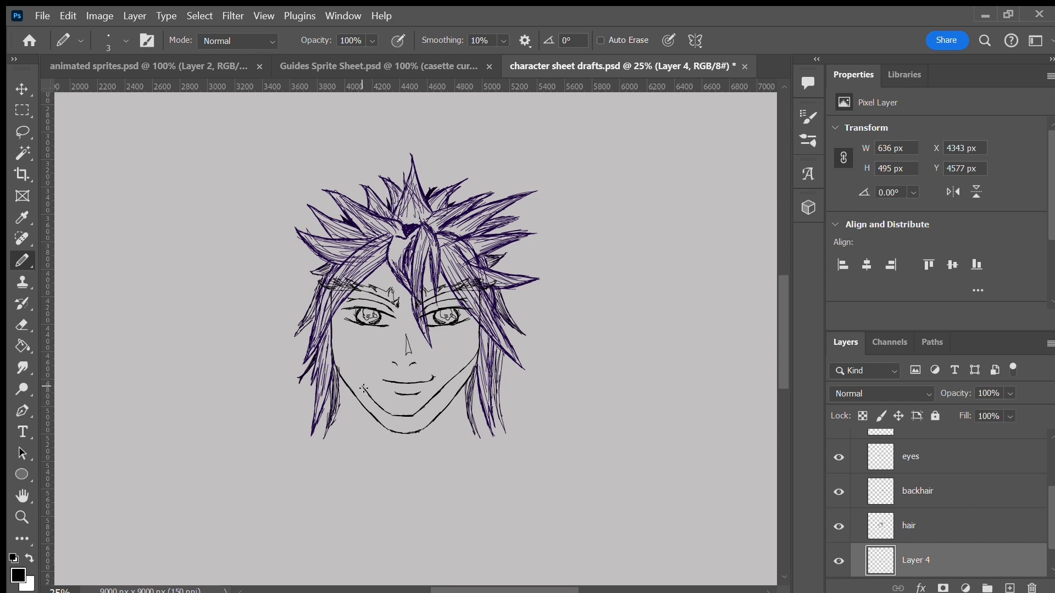
drag(334, 350, 325, 333)
key(ctrl+z)
key(ctrl+z)
key(ctrl+z)
key(ctrl+z)
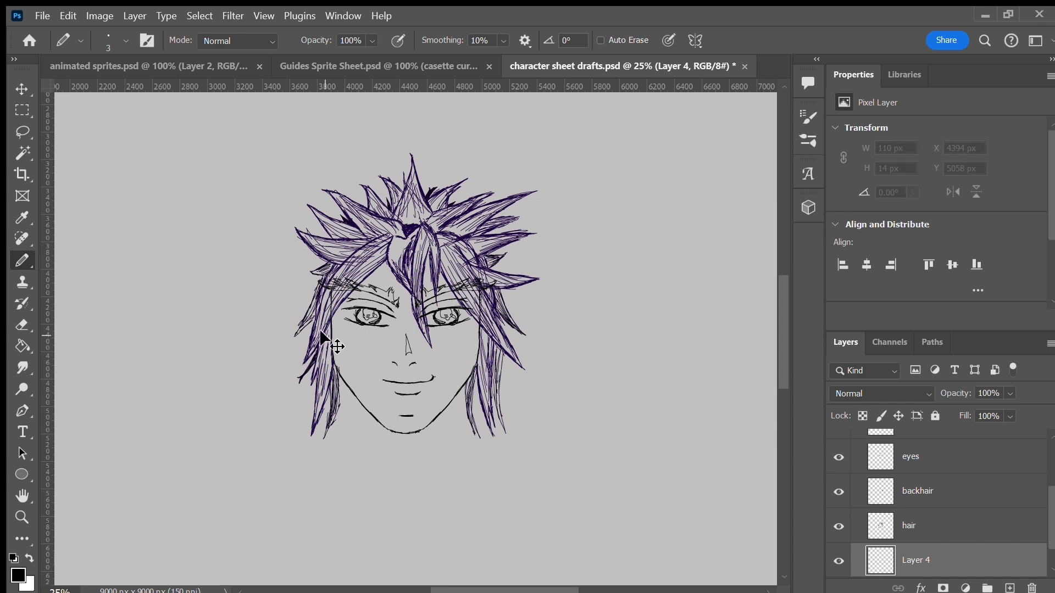
Step: Sketch narrower side lines for the face and a short flat chin line on Layer 4
drag(412, 421, 464, 380)
key(ctrl+z)
drag(336, 313, 338, 345)
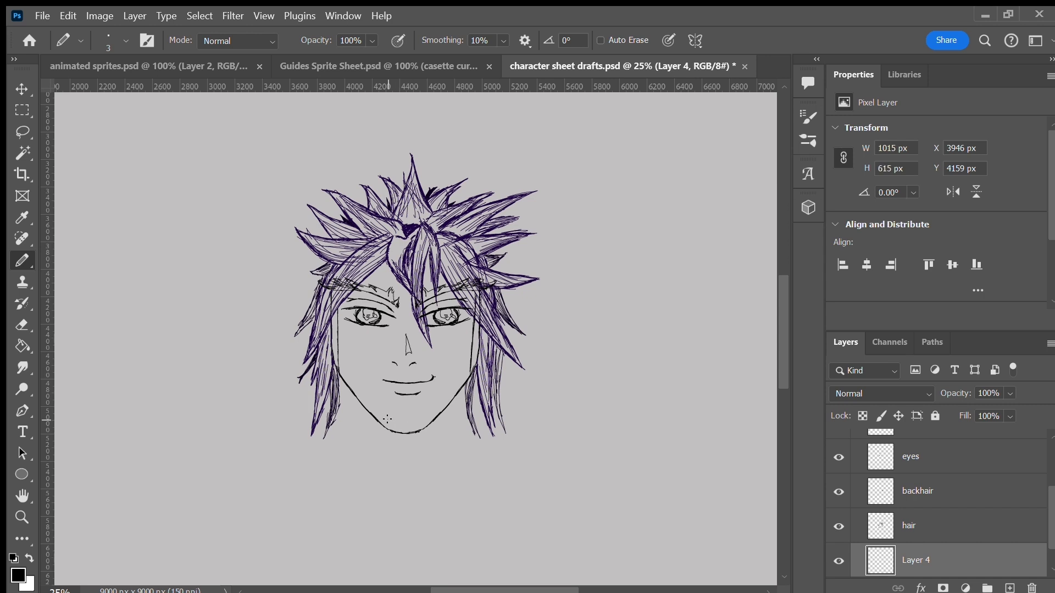
drag(399, 432, 418, 432)
Step: Try erasing the original outer side lines of the face on Layer 3
scroll(846, 566, down, 1)
click(973, 558)
drag(474, 375, 482, 291)
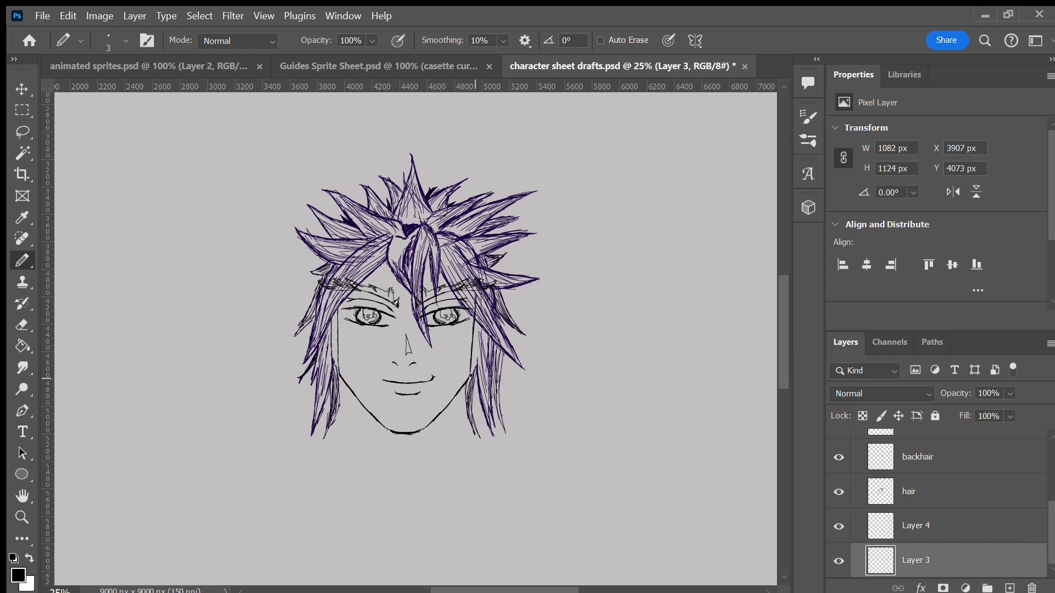
key(ctrl+z)
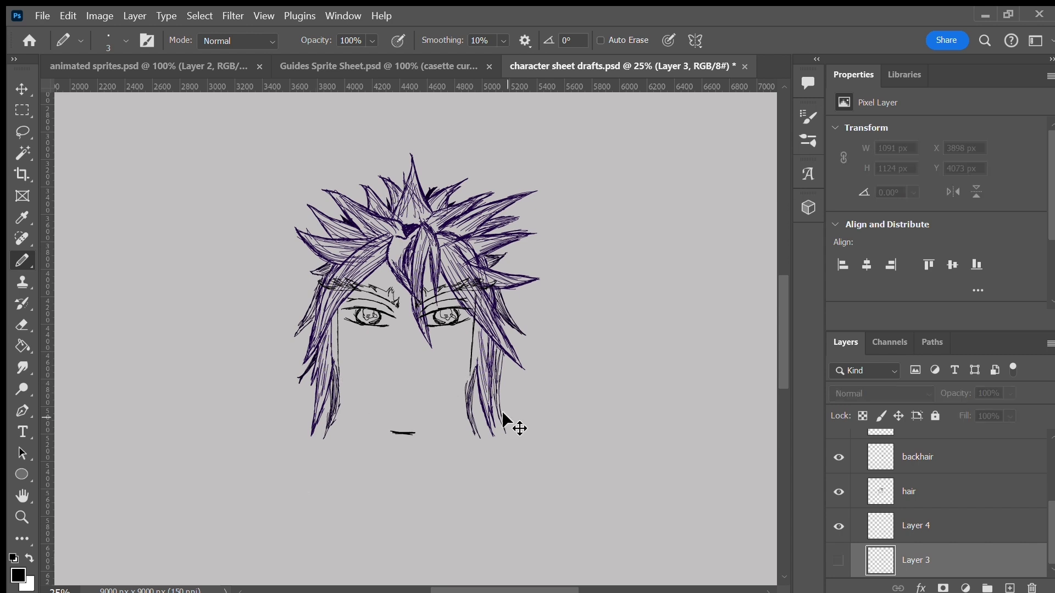
Step: Remove the narrower face side lines and the chin line from Layer 4
click(993, 525)
drag(338, 309, 335, 359)
drag(476, 295, 470, 373)
mouse_move(416, 432)
mouse_down()
mouse_move(386, 429)
mouse_move(425, 427)
mouse_move(429, 413)
mouse_move(417, 435)
mouse_move(434, 415)
mouse_move(374, 421)
mouse_move(392, 433)
mouse_move(369, 413)
mouse_move(422, 427)
mouse_up()
Step: Reshape the jaw on Layer 3 with straight edges and a flat, squared chin, and save the document
key(alt+bracketleft)
mouse_move(359, 402)
mouse_down()
mouse_move(386, 424)
mouse_move(436, 413)
mouse_up()
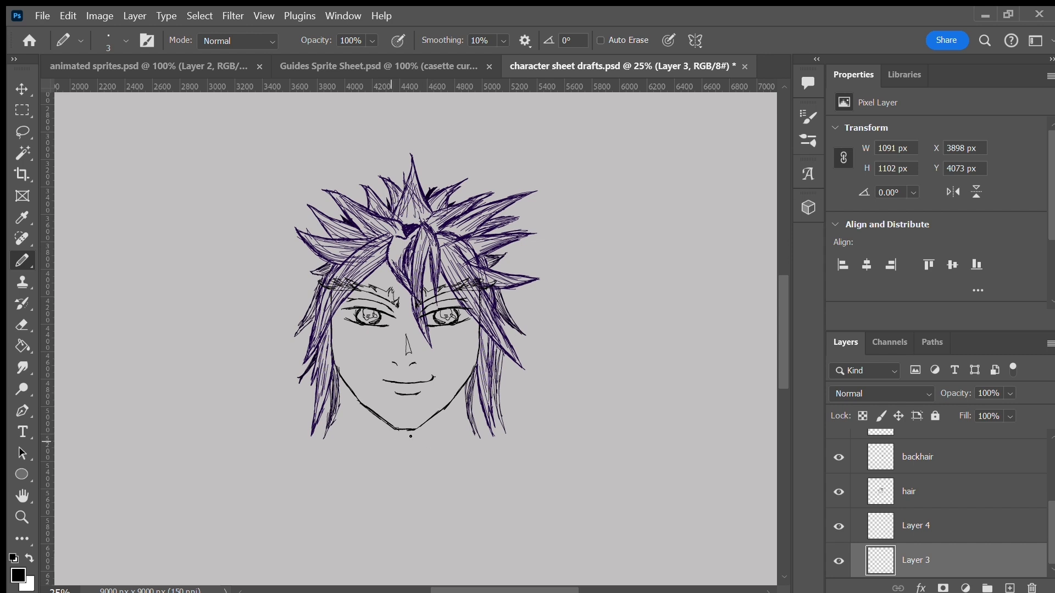
mouse_move(389, 427)
mouse_down()
mouse_move(425, 415)
mouse_move(384, 421)
mouse_up()
drag(345, 380, 386, 430)
mouse_move(472, 375)
mouse_down()
mouse_move(434, 433)
mouse_move(436, 423)
mouse_move(392, 430)
mouse_move(432, 430)
mouse_move(442, 411)
mouse_up()
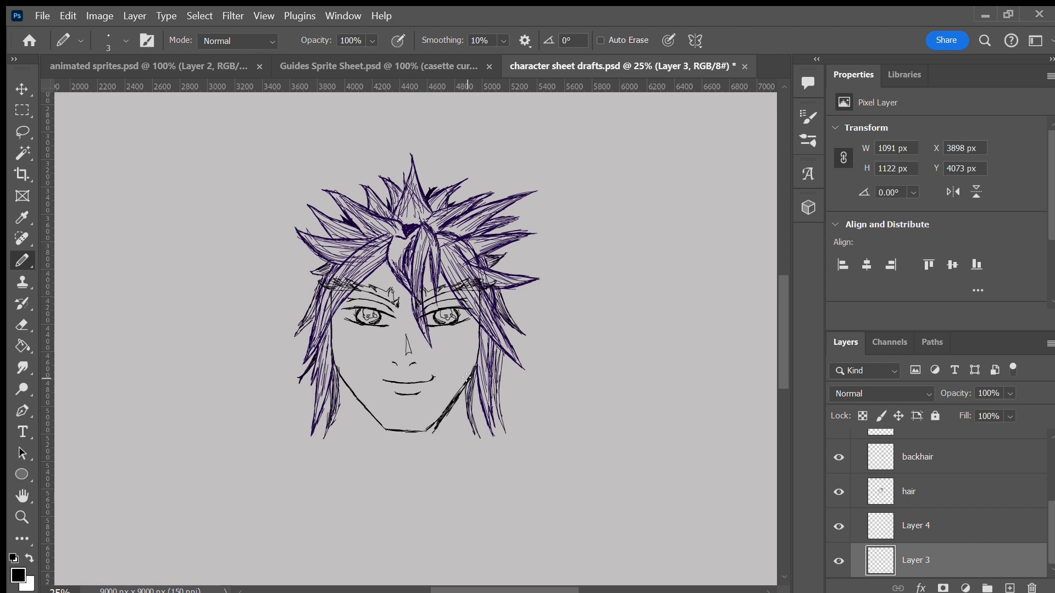
key(ctrl+z)
key(ctrl+s)
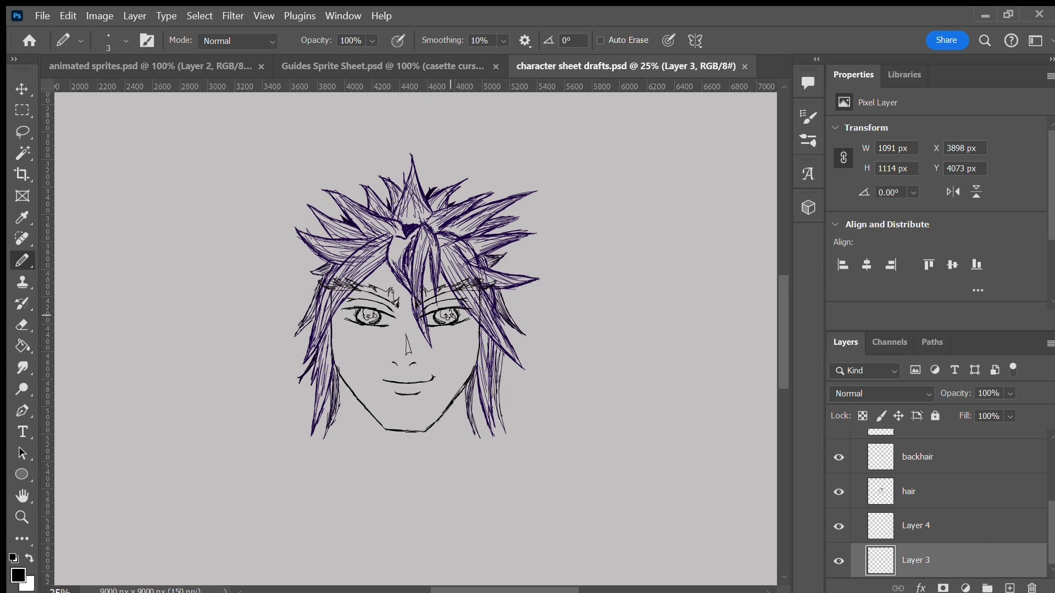
Step: Duplicate the eyes layer and hide the original
scroll(999, 510, up, 2)
click(999, 509)
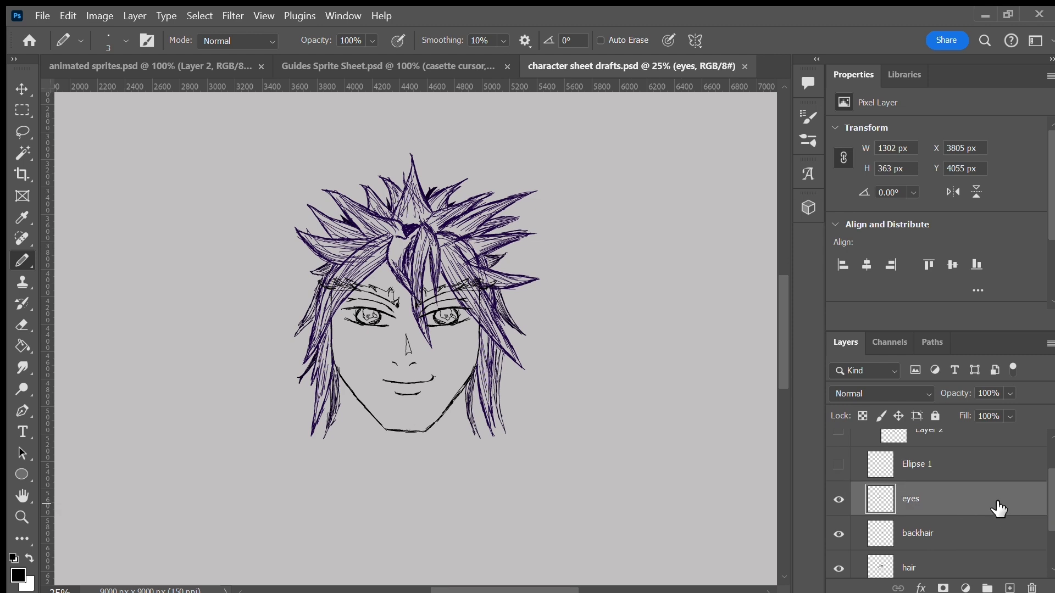
key(ctrl+j)
click(839, 534)
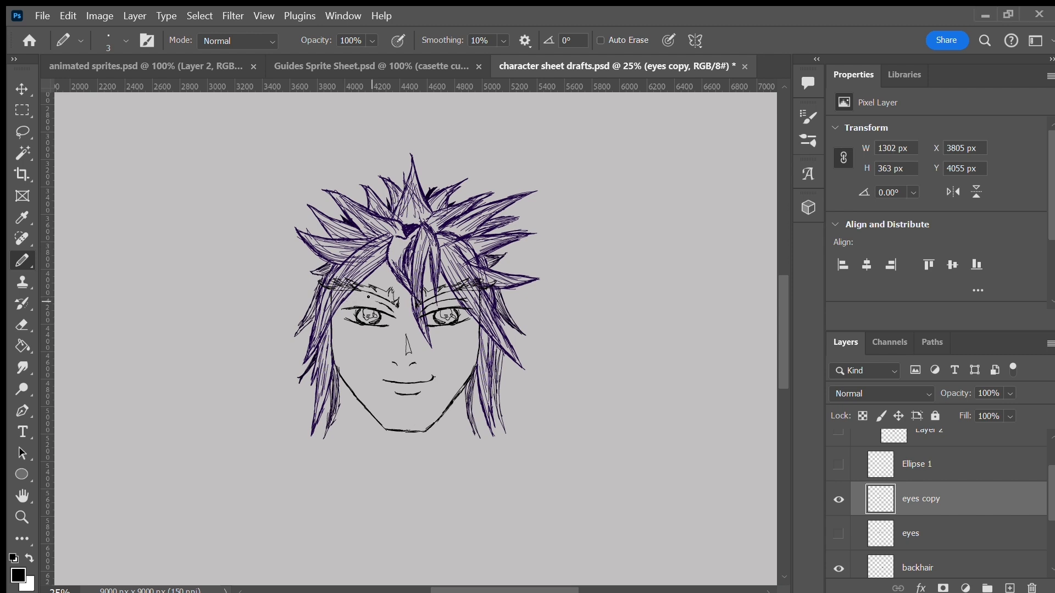
Step: Redraw the left eye narrower and sharper on the eyes copy layer
drag(376, 323, 357, 306)
mouse_move(350, 311)
mouse_down()
mouse_move(384, 313)
mouse_move(368, 315)
mouse_up()
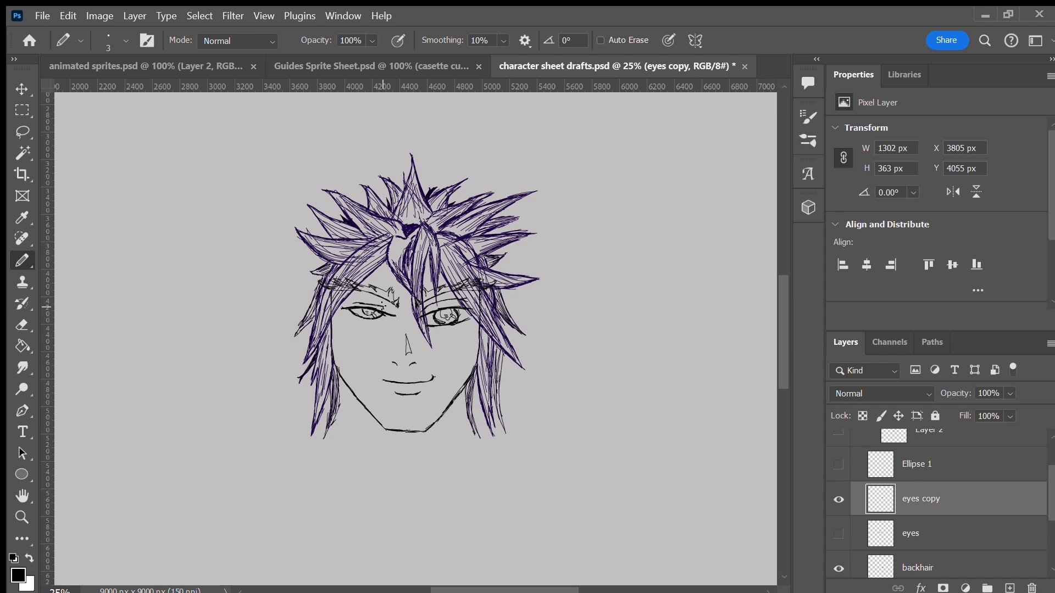
Step: Copy the left eye onto its own layer with a lasso selection and erase the right eye from the eyes copy layer
key(l)
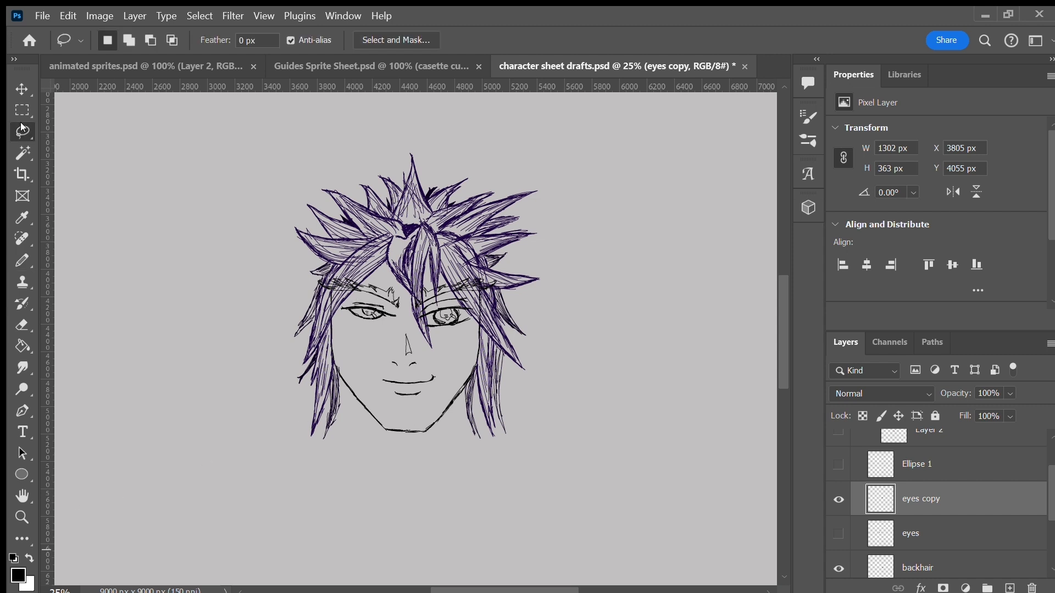
mouse_move(385, 300)
mouse_down()
mouse_move(346, 324)
mouse_move(395, 314)
mouse_up()
key(ctrl+r)
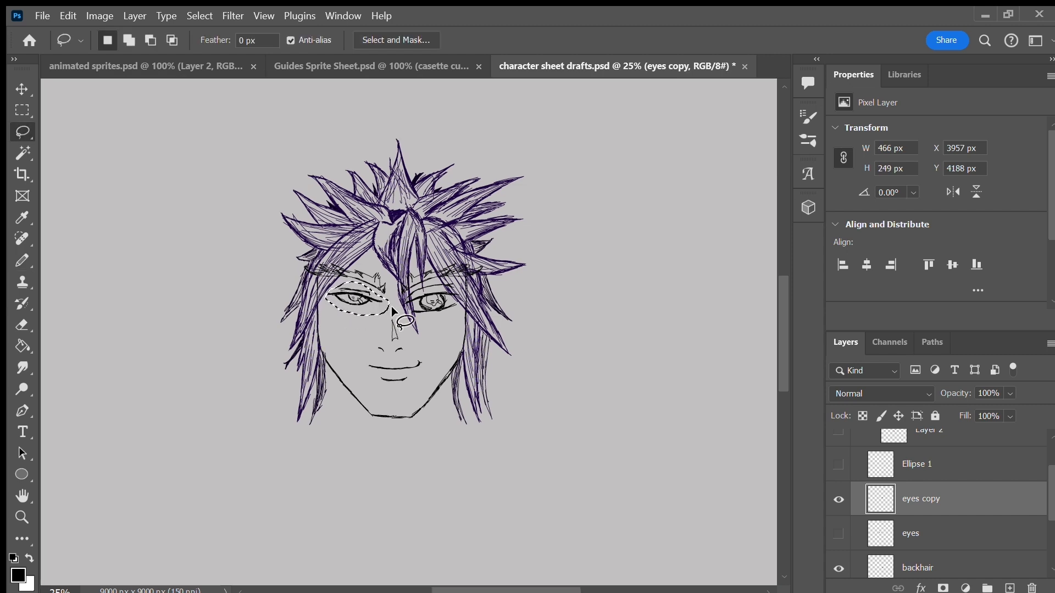
key(ctrl+j)
click(962, 528)
mouse_move(409, 301)
mouse_down()
mouse_move(418, 292)
mouse_move(429, 308)
mouse_move(446, 304)
mouse_up()
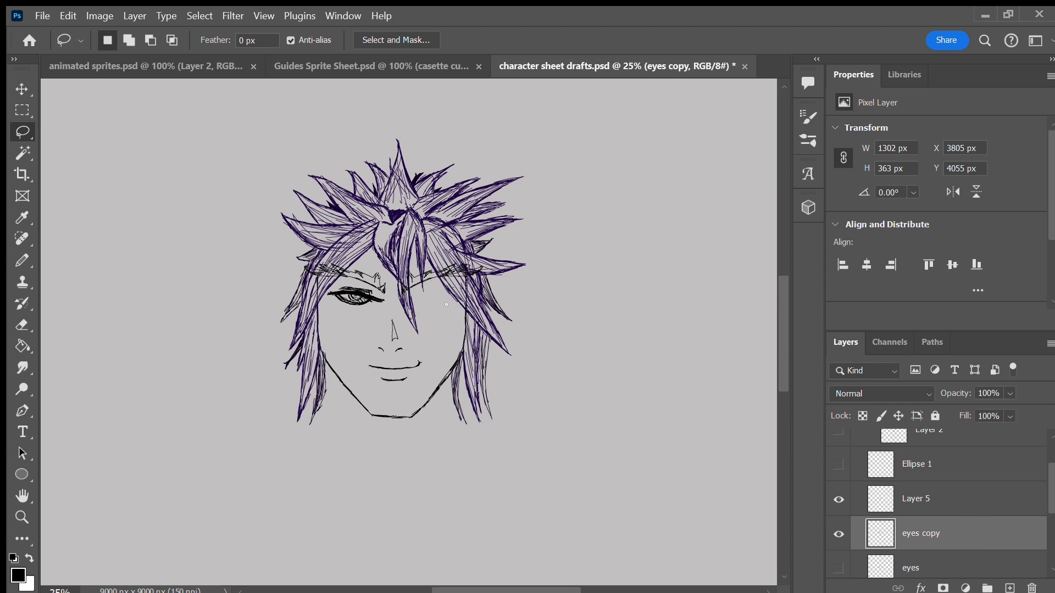
Step: Move the copied eye horizontally into the right eye's place at X 4527 px and save the document
click(998, 500)
key(v)
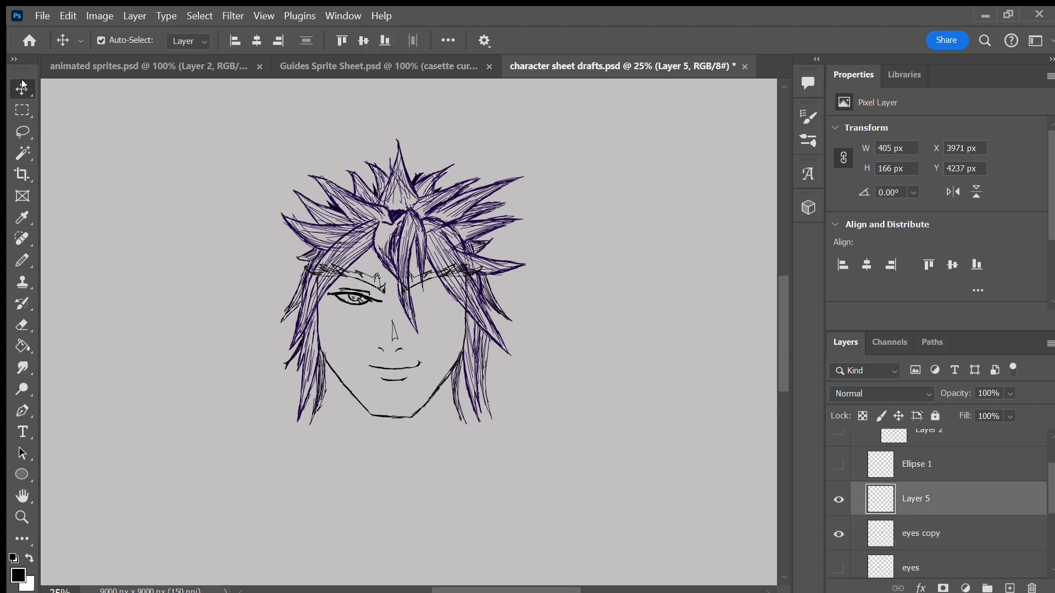
key(shift+Right)
key(shift+Right)
key(shift+Right)
key(shift+Right)
key(shift+Right)
key(shift+Right)
key(shift+Right)
key(shift+Right)
key(shift+Right)
key(shift+Right)
key(shift+Right)
key(shift+Right)
key(shift+Right)
key(shift+Right)
key(shift+Right)
key(shift+Right)
key(shift+Right)
key(shift+Right)
key(shift+Right)
key(shift+Right)
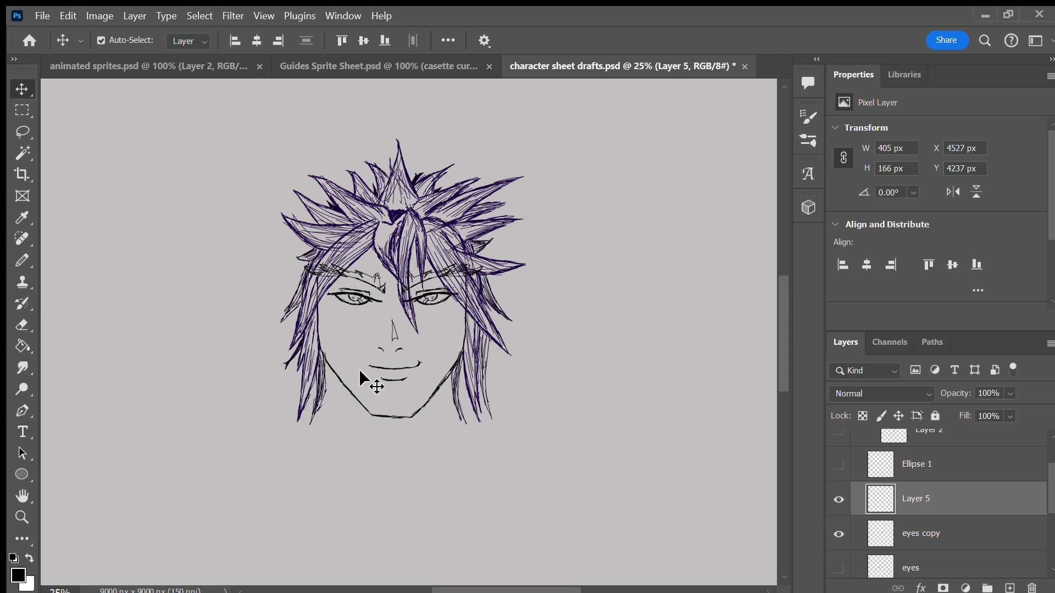
key(ctrl+s)
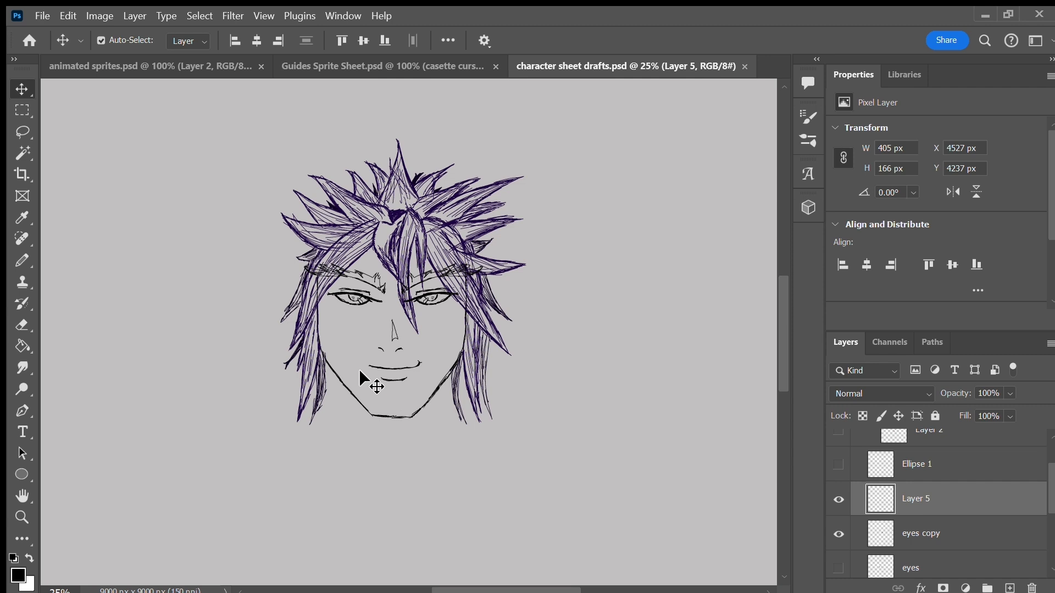
Step: Merge Layer 5 with the eyes copy layer and save the document
key(h)
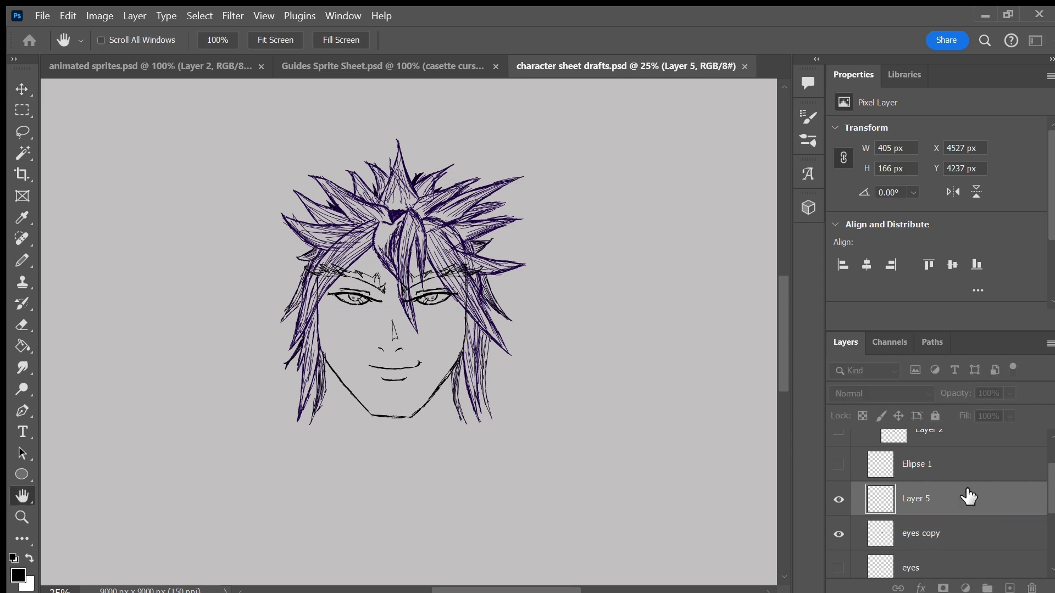
drag(956, 533, 996, 500)
shift+click(1007, 533)
key(ctrl+e)
key(ctrl+s)
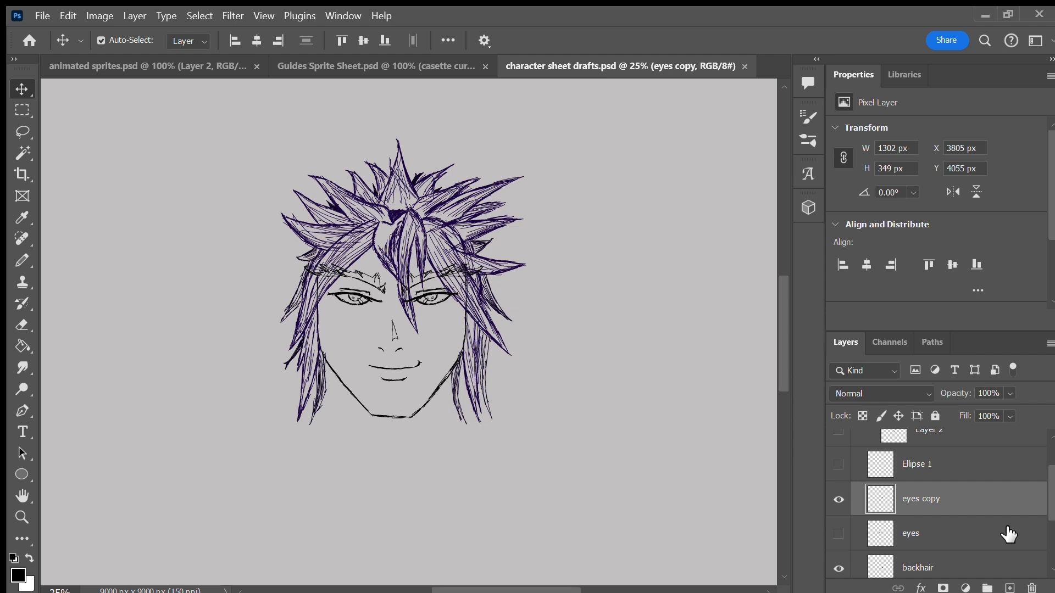
Step: Hide Layer 4 and make Layer 3 active with the Pencil tool
scroll(1042, 500, down, 3)
scroll(1046, 510, up, 1)
scroll(1044, 510, down, 2)
click(840, 527)
click(840, 526)
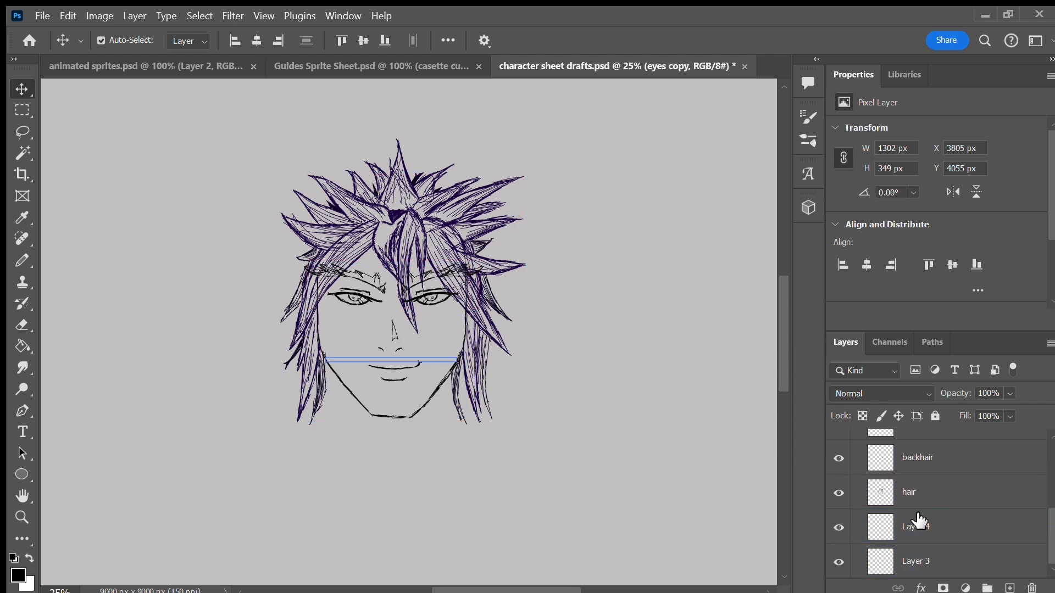
scroll(1041, 528, up, 5)
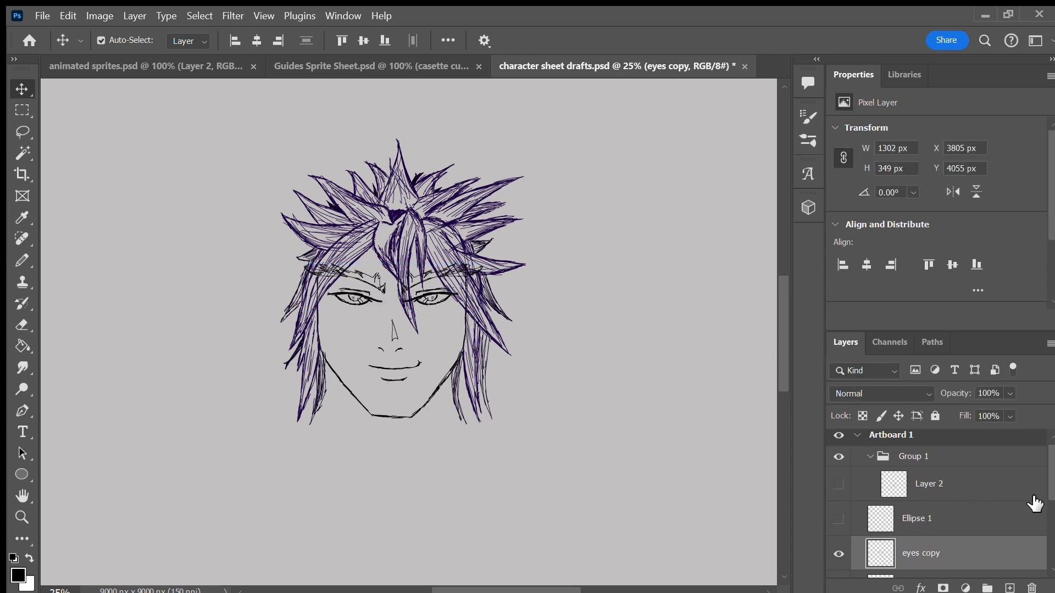
scroll(1036, 503, down, 5)
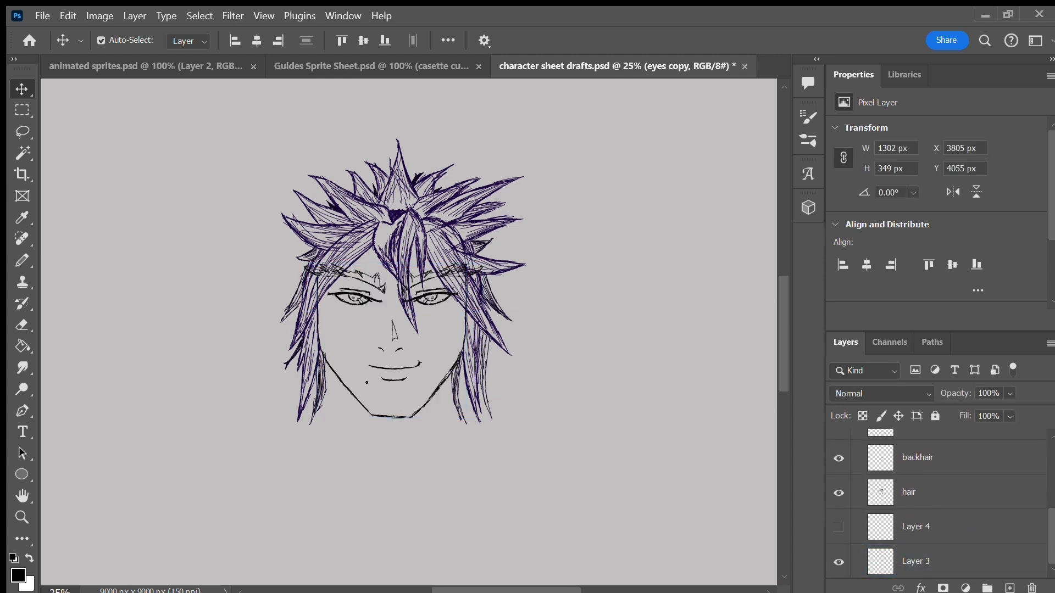
click(956, 552)
click(22, 258)
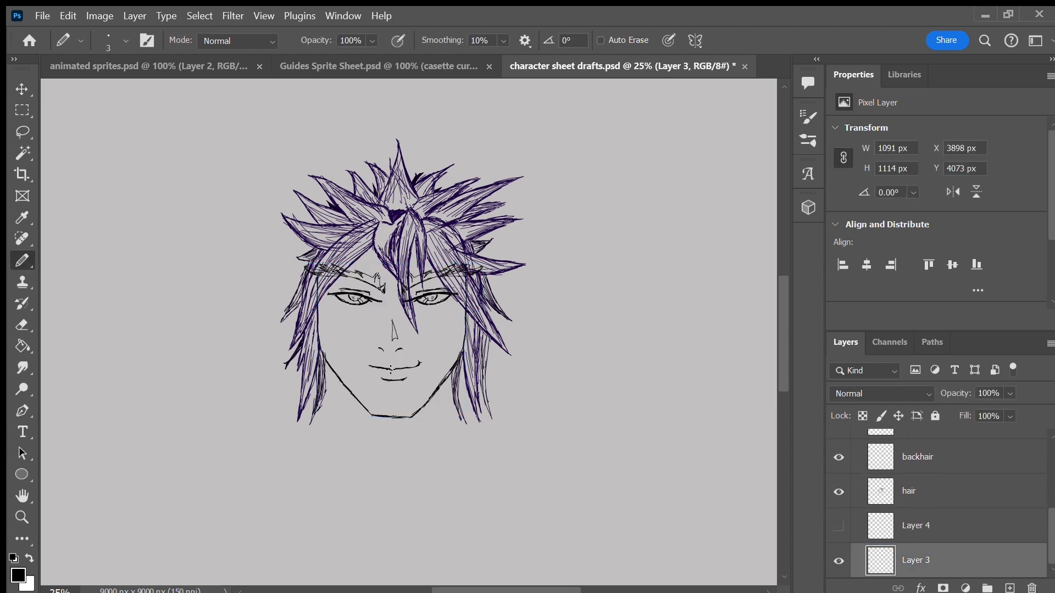
Step: Discard the hidden Layer 4 and sketch small lash marks beneath the eyes on a new layer
key(ctrl+s)
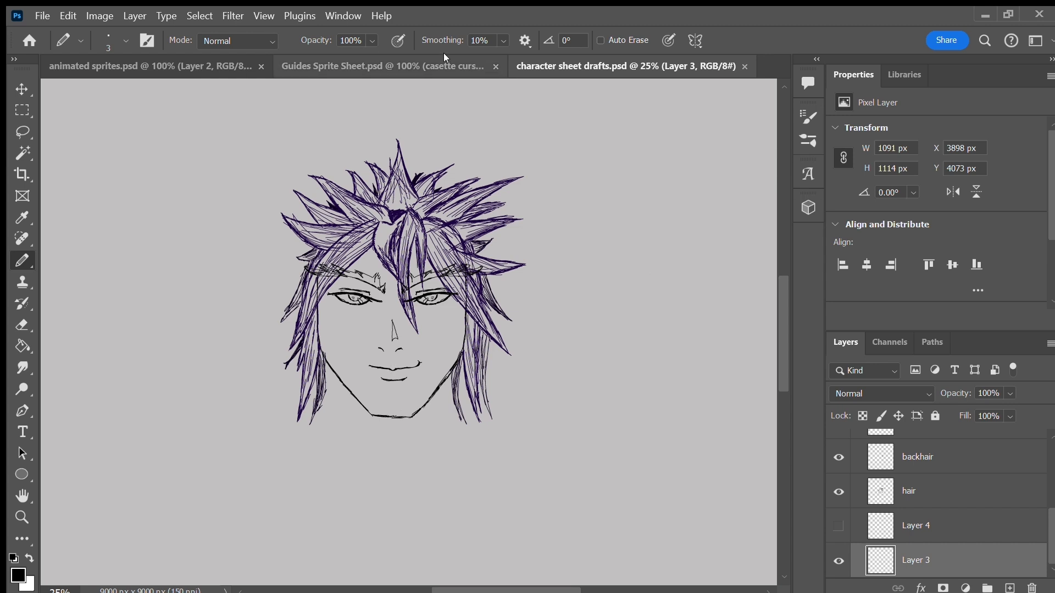
drag(965, 529, 1032, 588)
key(ctrl+z)
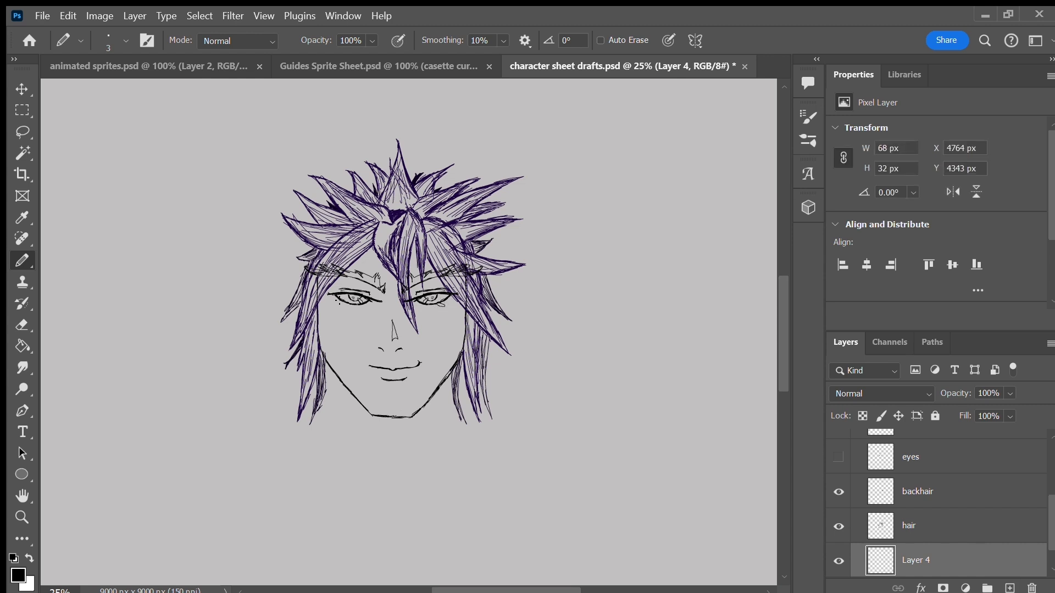
drag(338, 303, 339, 303)
Step: Rename the new layer as ears and sketch a feathered, wing-like ear on the left side of the head
double_click(917, 561)
text(ears)
key(Return)
mouse_move(298, 271)
mouse_down()
mouse_move(291, 253)
mouse_move(222, 346)
mouse_move(245, 321)
mouse_move(235, 336)
mouse_up()
mouse_move(275, 291)
mouse_down()
mouse_move(241, 360)
mouse_move(278, 329)
mouse_up()
mouse_move(286, 253)
mouse_down()
mouse_move(304, 272)
mouse_move(276, 255)
mouse_move(219, 318)
mouse_up()
drag(254, 285, 224, 316)
drag(279, 262, 261, 281)
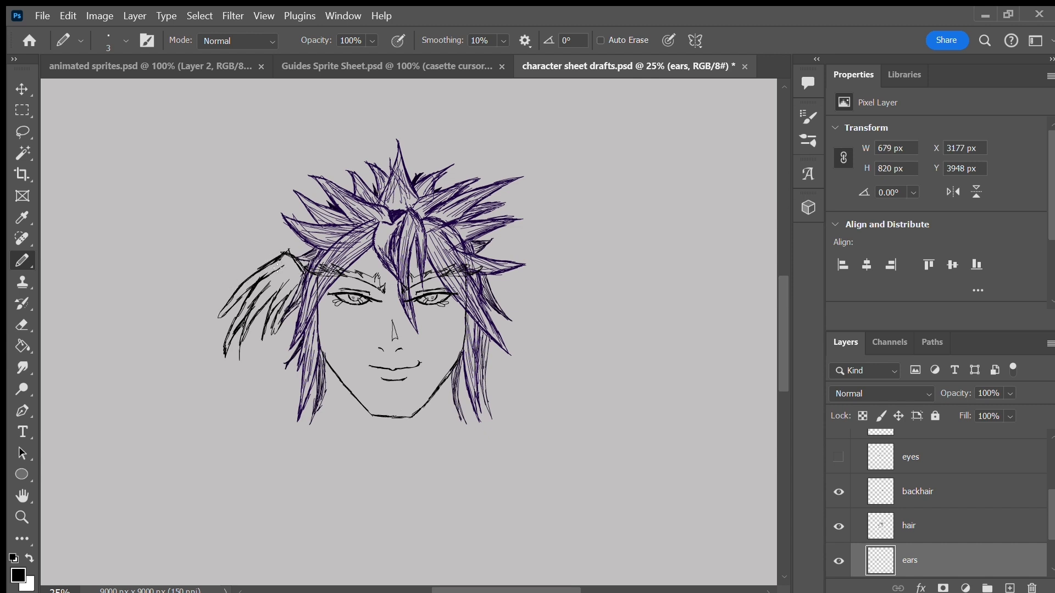
mouse_move(297, 277)
mouse_down()
mouse_move(288, 282)
mouse_move(299, 286)
mouse_move(311, 262)
mouse_up()
Step: Duplicate the ears layer and flip the copy horizontally
key(ctrl+j)
key(ctrl+t)
click(793, 35)
click(60, 16)
click(336, 372)
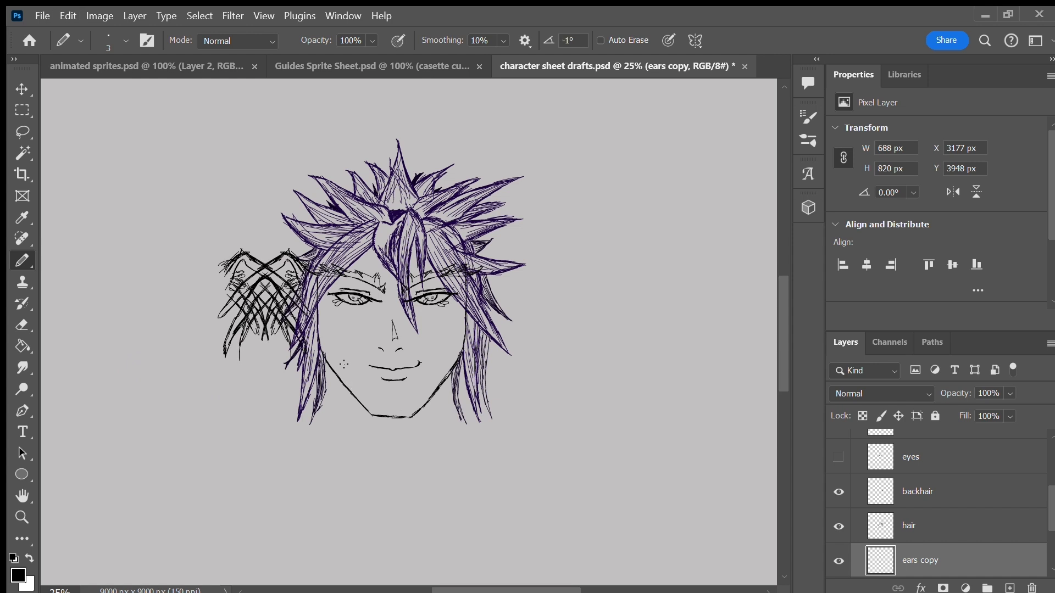
Step: Move the flipped ear horizontally to the head's right side at X 4993 px and save the document
click(28, 79)
key(shift+Right)
key(shift+Right)
key(shift+Right)
key(shift+Right)
key(shift+Right)
key(shift+Right)
key(shift+Right)
key(shift+Right)
key(shift+Right)
key(shift+Right)
key(shift+Right)
key(shift+Right)
key(shift+Right)
key(shift+Right)
key(shift+Right)
key(shift+Right)
key(shift+Right)
key(shift+Right)
key(shift+Right)
key(shift+Right)
key(shift+Right)
key(shift+Right)
key(shift+Right)
key(shift+Right)
key(shift+Right)
key(shift+Right)
key(shift+Right)
key(shift+Right)
key(shift+Right)
key(shift+Right)
key(Right)
key(Right)
key(ctrl+s)
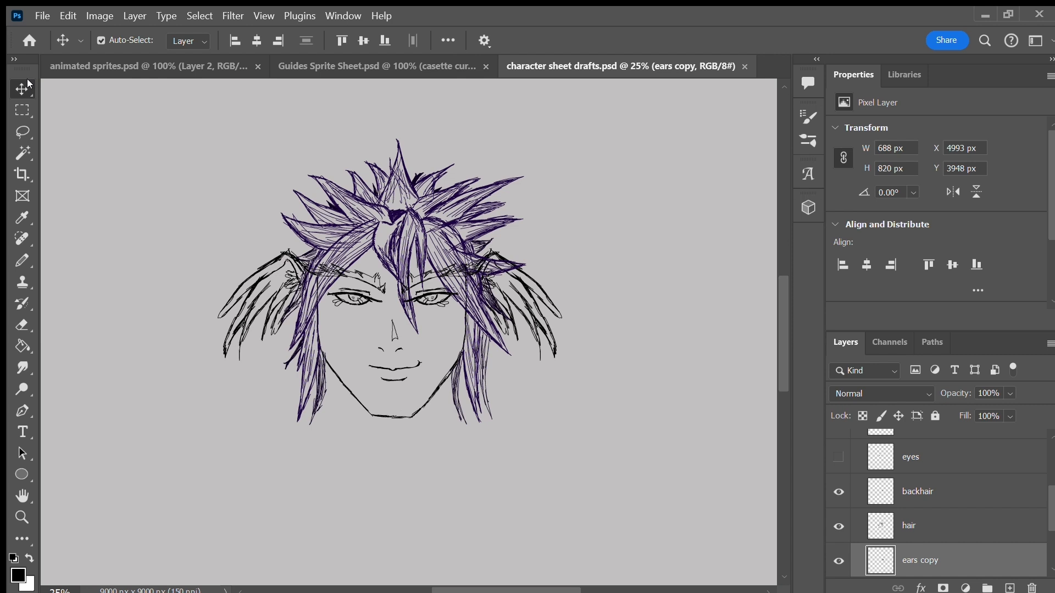
Step: Add a new layer and use the Pencil tool to sketch strands beside the jaw and neck lines below the chin
click(1010, 588)
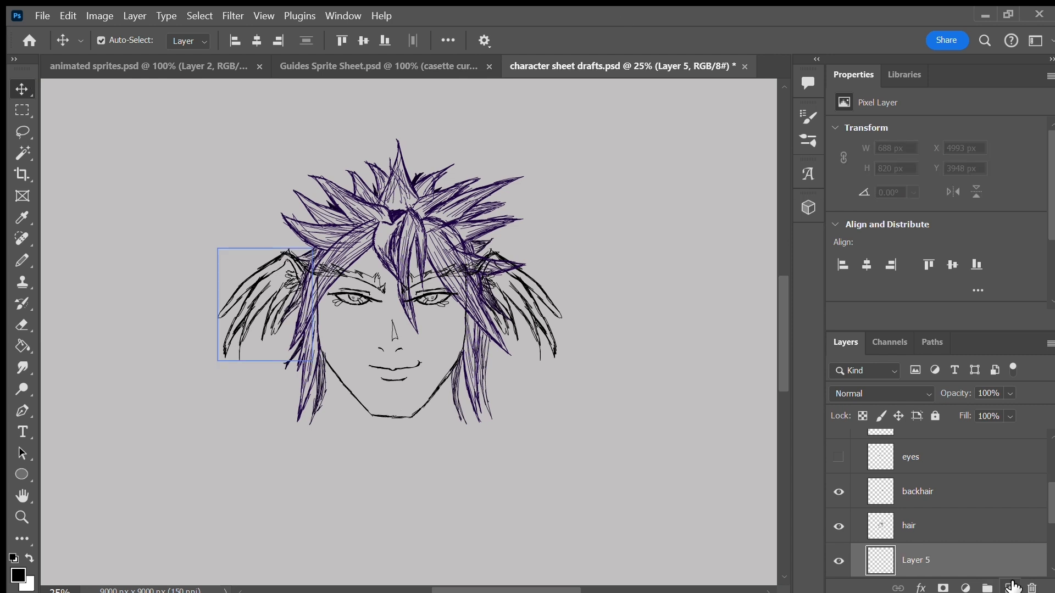
click(28, 253)
drag(331, 368, 321, 424)
mouse_move(444, 382)
mouse_down()
mouse_move(459, 428)
mouse_move(449, 408)
mouse_up()
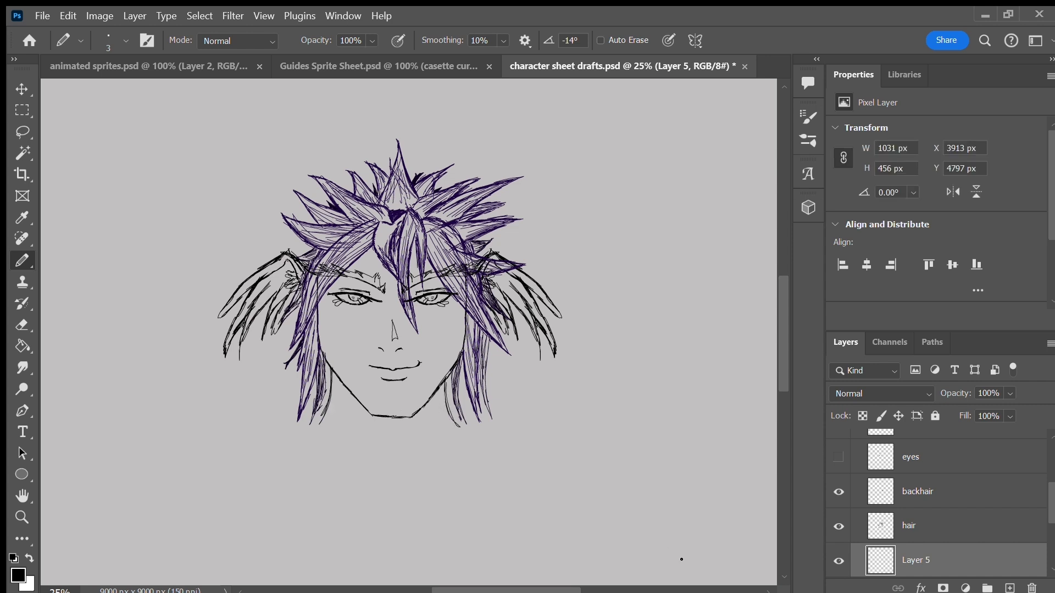
mouse_move(351, 397)
mouse_down()
mouse_move(384, 438)
mouse_move(378, 450)
mouse_up()
drag(419, 410, 405, 455)
drag(337, 380, 327, 429)
drag(333, 374, 330, 420)
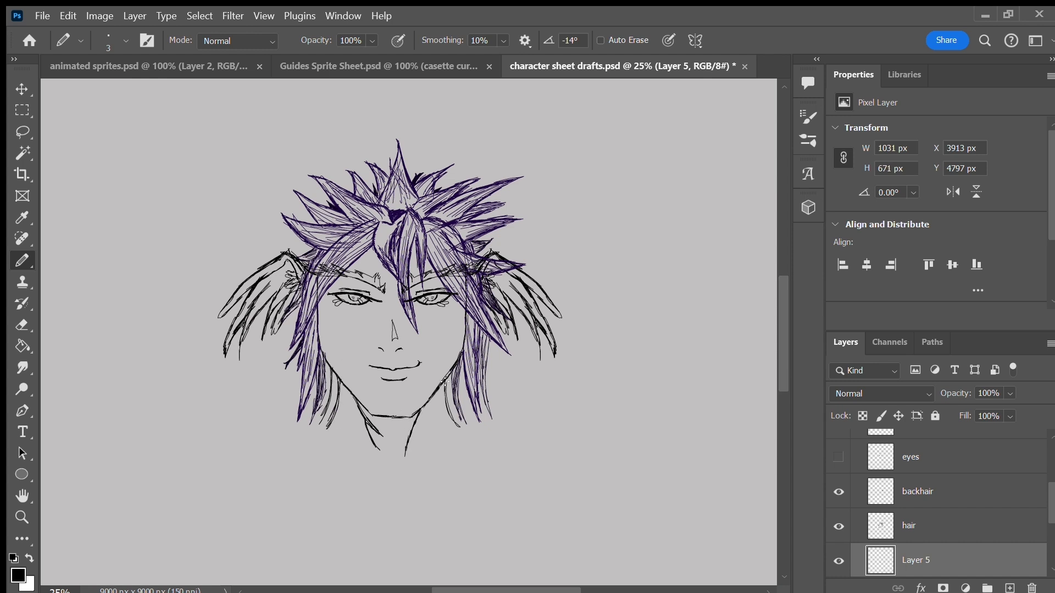
key(ctrl+z)
key(ctrl+z)
Step: Sketch strands on both sides of the jaw on the backhair layer in the sampled purple hair colour, and save
click(961, 498)
alt+click(303, 355)
drag(325, 395, 309, 440)
mouse_move(335, 374)
mouse_down()
mouse_move(322, 418)
mouse_move(307, 427)
mouse_move(319, 408)
mouse_up()
drag(331, 360, 302, 428)
mouse_move(333, 369)
mouse_down()
mouse_move(303, 420)
mouse_move(328, 400)
mouse_move(318, 437)
mouse_up()
drag(454, 385, 467, 442)
drag(455, 407, 464, 440)
drag(450, 377, 448, 401)
mouse_move(464, 366)
mouse_down()
mouse_move(457, 396)
mouse_move(456, 388)
mouse_up()
key(ctrl+s)
Step: Delete the unneeded leftover layers, including the hidden eyes layer
drag(1050, 494, 1050, 443)
drag(990, 500, 1031, 588)
drag(1005, 528, 1031, 587)
mouse_move(1050, 475)
mouse_down()
mouse_move(1048, 489)
mouse_move(1033, 482)
mouse_up()
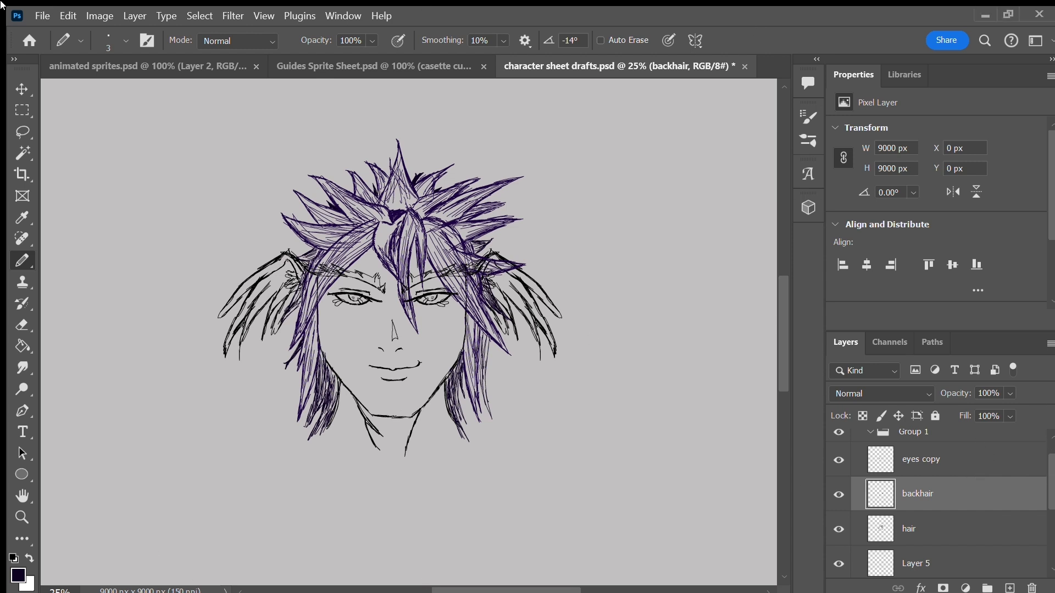
Step: Gather the head's sketch layers in Group 1 and rename the group as head
mouse_move(1049, 472)
mouse_down()
mouse_move(1049, 459)
mouse_move(1044, 573)
mouse_move(1049, 467)
mouse_up()
click(945, 457)
shift+click(996, 557)
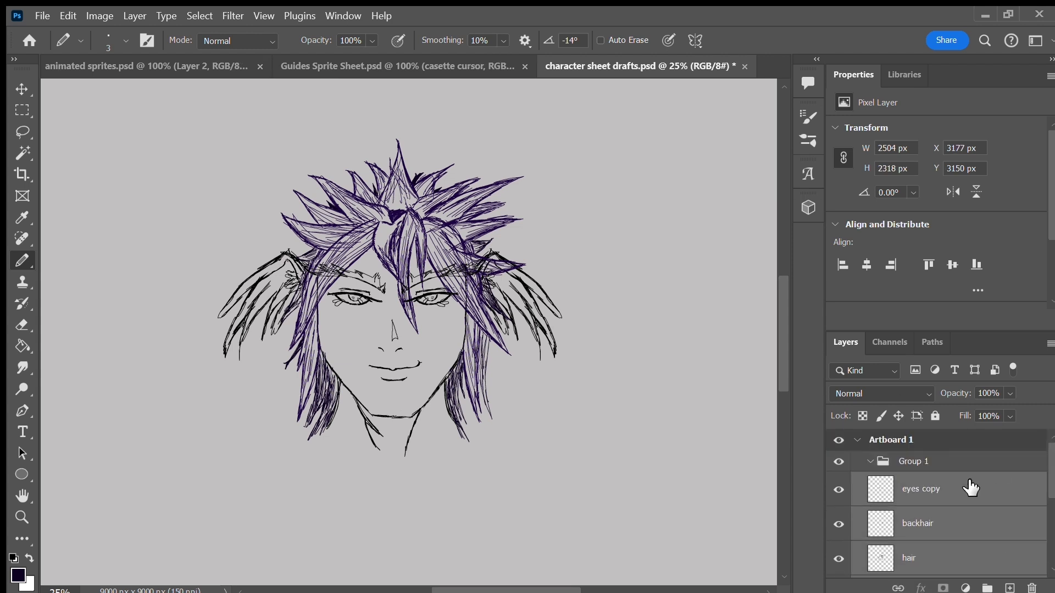
double_click(914, 462)
text(he)
key(Return)
click(870, 462)
Step: Clear the selection around the artboard and save the document
key(ctrl+minus)
key(m)
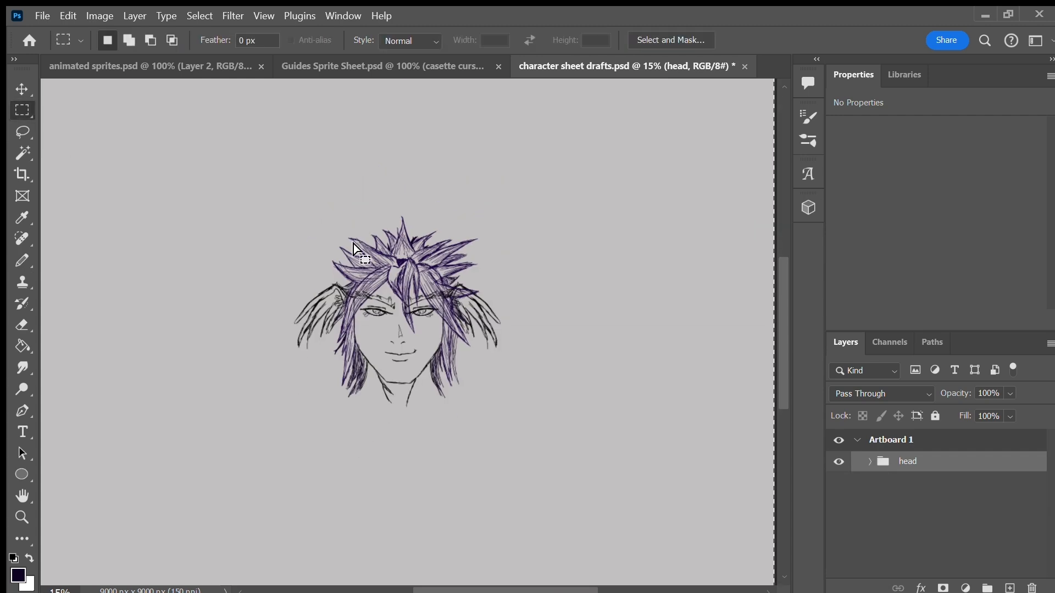
click(945, 509)
click(57, 590)
text(10)
key(Return)
key(ctrl+d)
scroll(551, 269, right, 4)
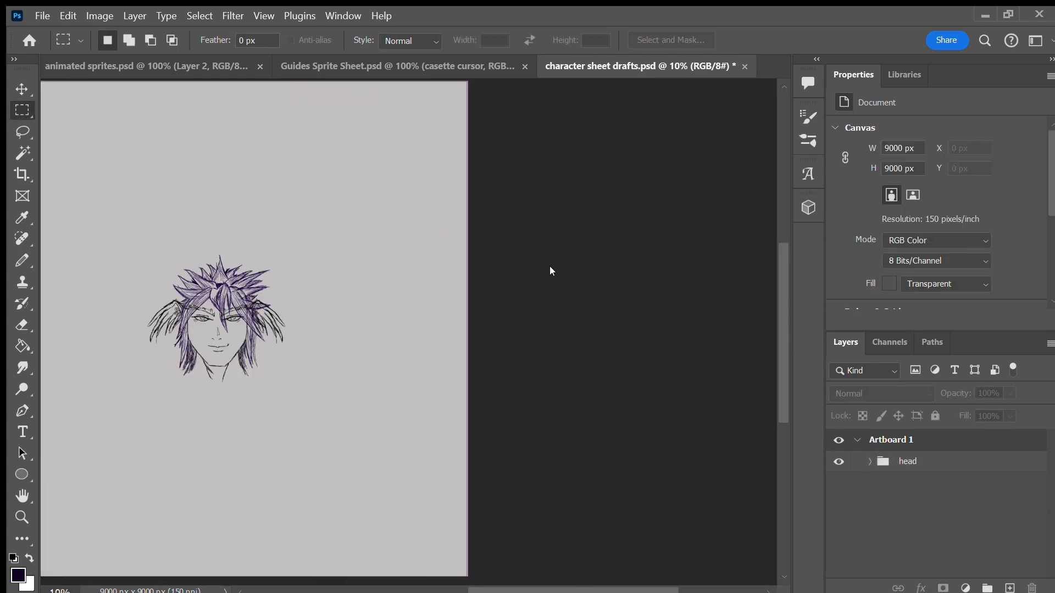
scroll(436, 544, left, 5)
key(ctrl+s)
Step: Raise the hair layer vertically on the head to Y 2919 px
click(913, 460)
key(ctrl+t)
click(22, 89)
drag(457, 302, 456, 278)
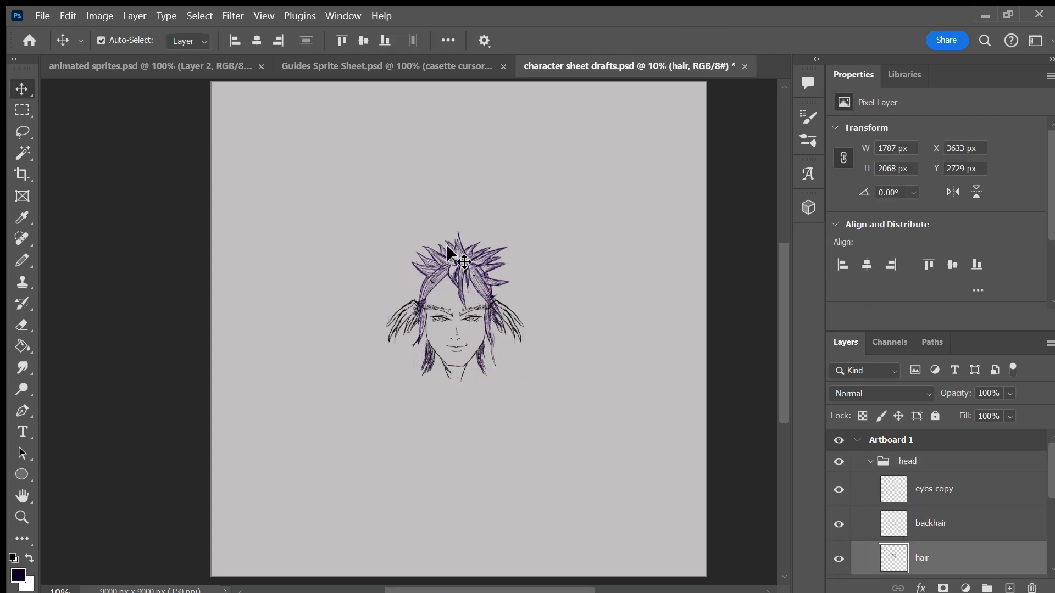
key(shift+Down)
key(shift+Down)
key(shift+Down)
key(shift+Down)
key(shift+Down)
key(shift+Down)
key(shift+Down)
key(shift+Down)
key(shift+Down)
key(shift+Down)
key(shift+Down)
key(shift+Down)
key(shift+Down)
key(shift+Down)
key(shift+Down)
key(shift+Down)
key(shift+Down)
key(shift+Down)
key(shift+Down)
key(shift+Down)
key(shift+Down)
key(shift+Down)
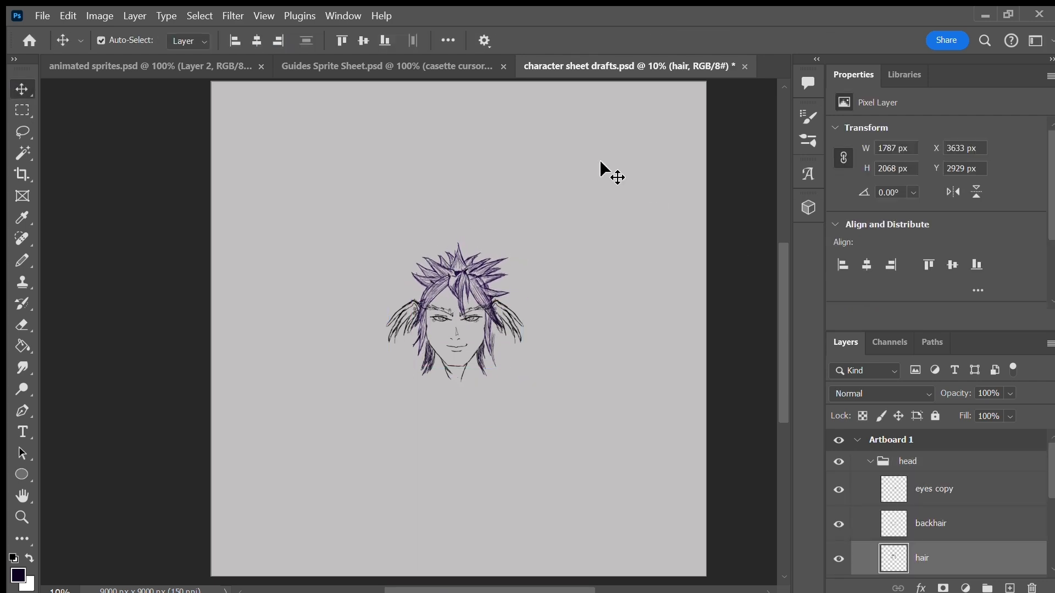
key(shift+Up)
key(shift+Up)
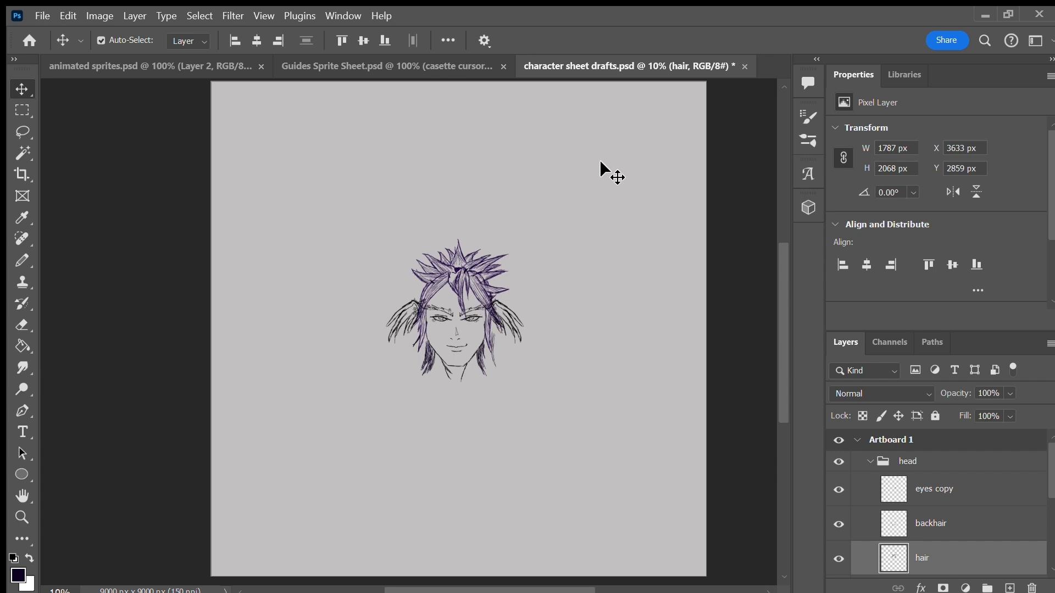
key(shift+Up)
key(shift+Up)
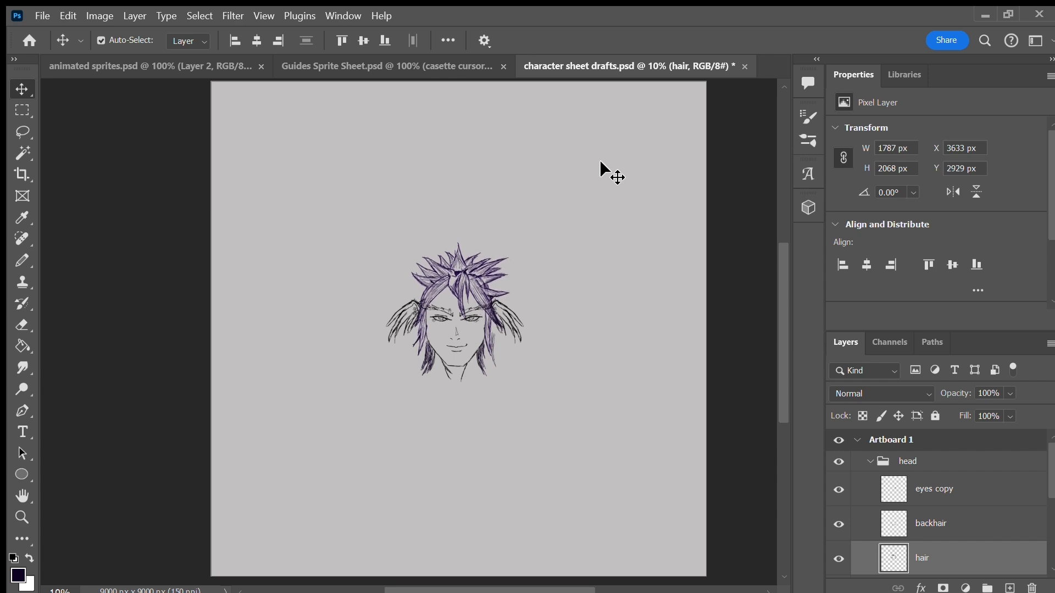
key(shift+Up)
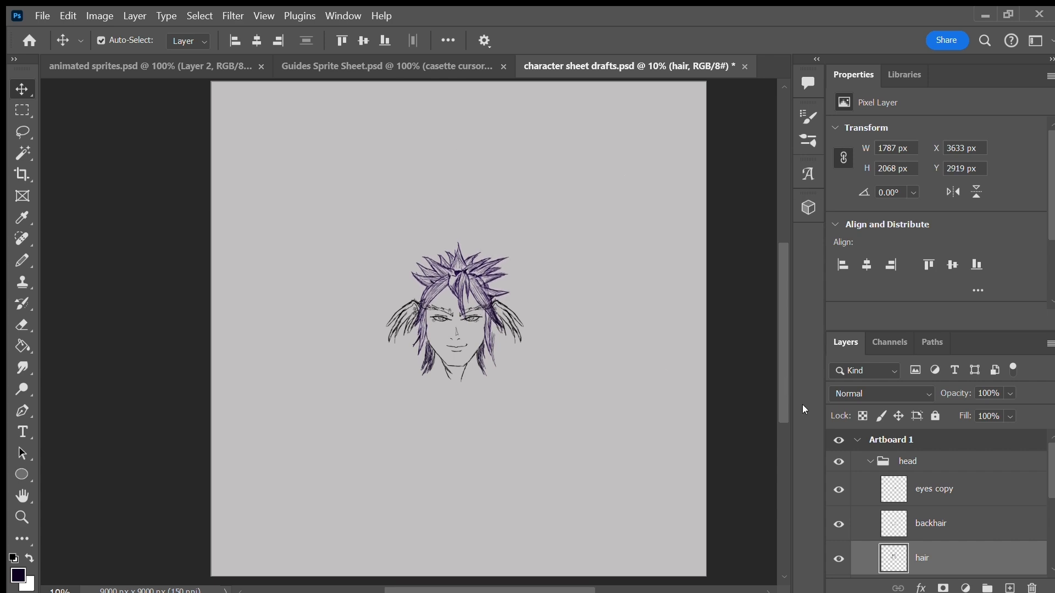
Step: Move the whole head group to the artboard's upper-right corner with Free Transform
click(878, 463)
click(870, 462)
key(ctrl+t)
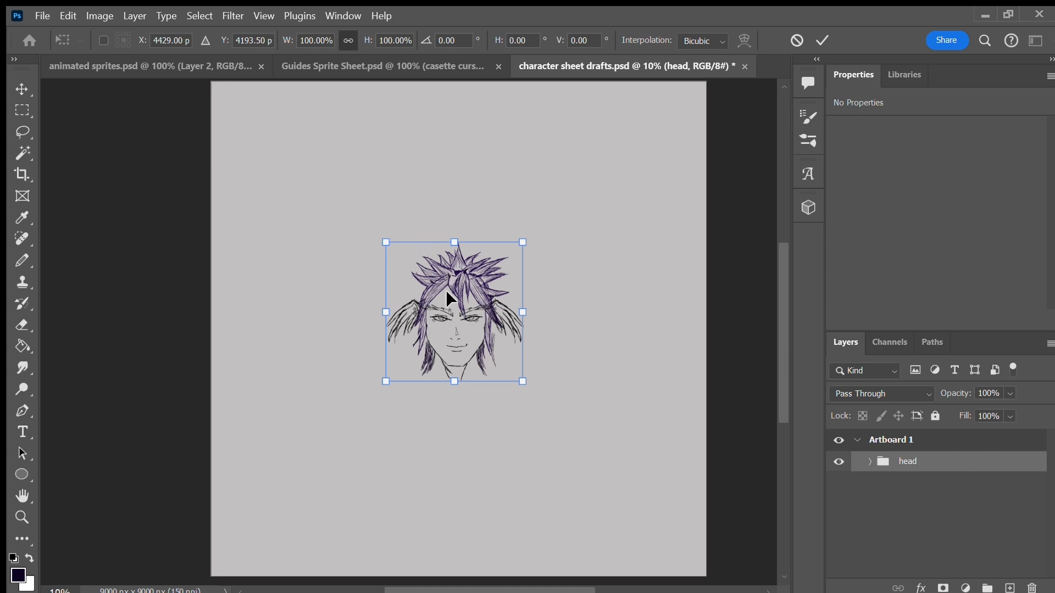
key(Escape)
key(ctrl+t)
mouse_move(460, 279)
mouse_down()
mouse_move(428, 272)
mouse_move(303, 148)
mouse_move(302, 130)
mouse_up()
drag(782, 344, 778, 339)
drag(306, 165, 615, 158)
click(822, 40)
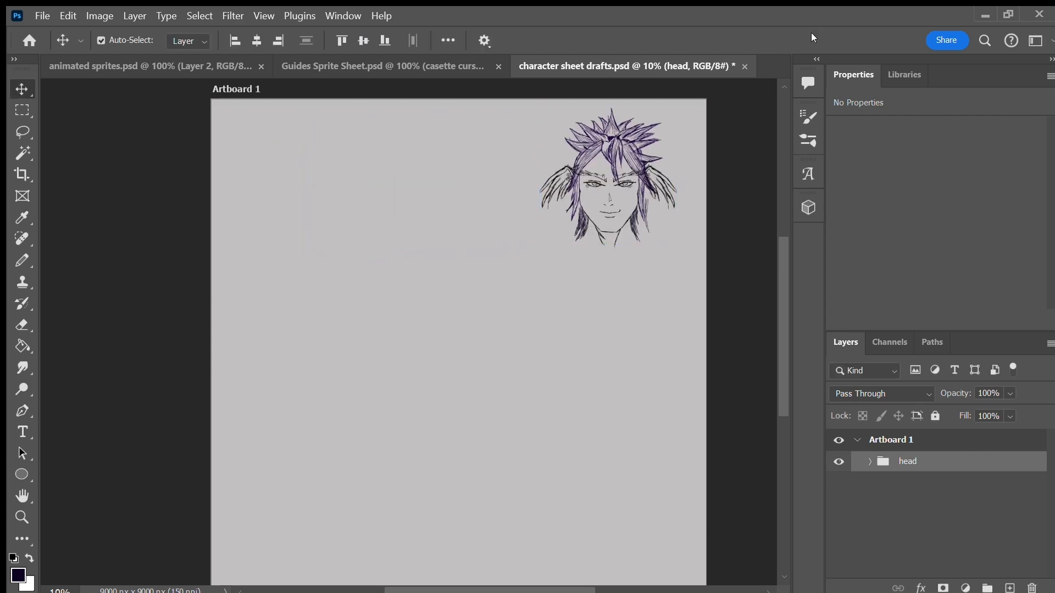
Step: Duplicate the head group and name the copy side
right_click(959, 466)
click(828, 65)
text(side)
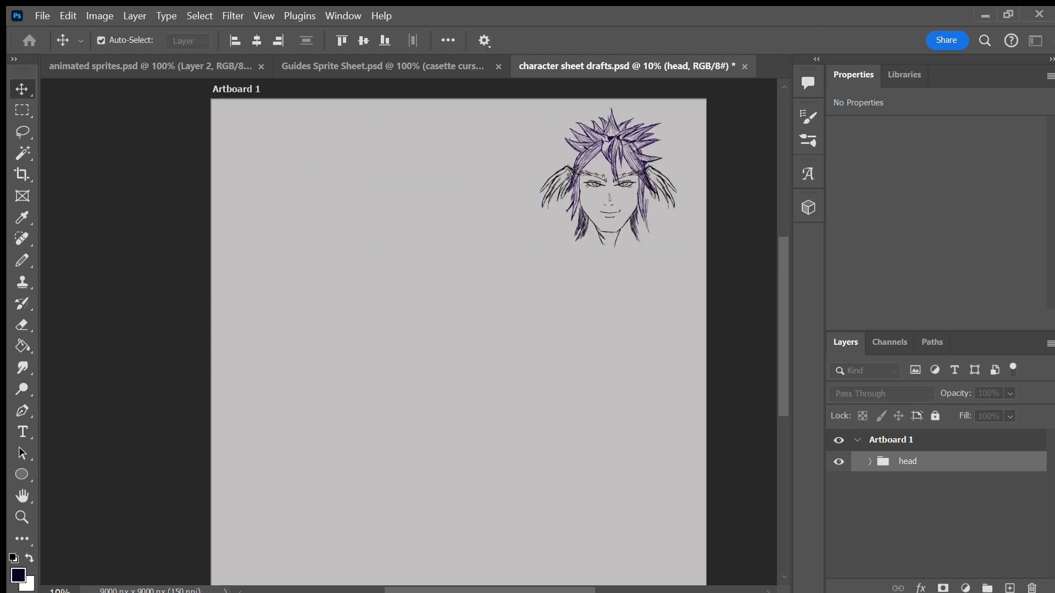
key(Return)
click(597, 168)
click(725, 165)
Step: Move the side group to the left part of the artboard, at about X 2172 px, Y 3496.5 px
click(869, 462)
click(869, 482)
click(906, 466)
key(ctrl+t)
drag(609, 177, 328, 294)
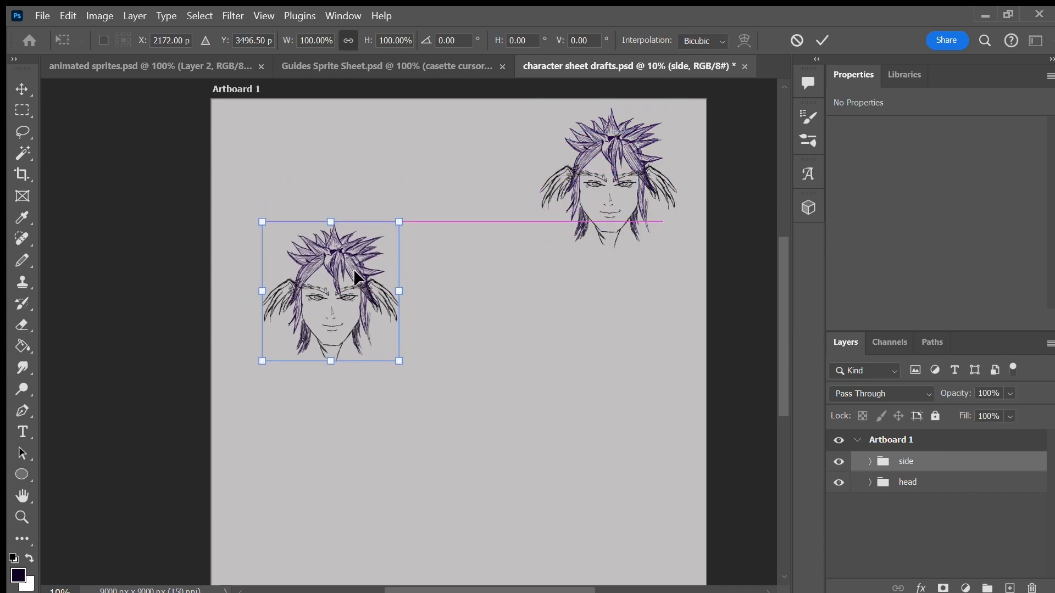
click(818, 38)
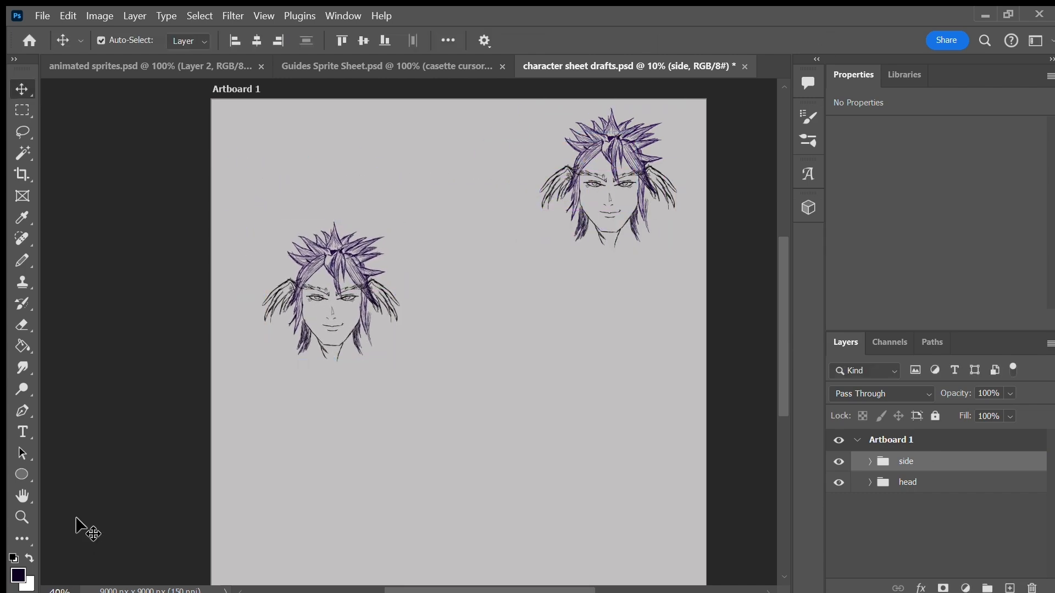
Step: Create a new group, place the side group inside it, and save the document
text(30)
key(Return)
drag(500, 590, 472, 587)
drag(783, 336, 774, 312)
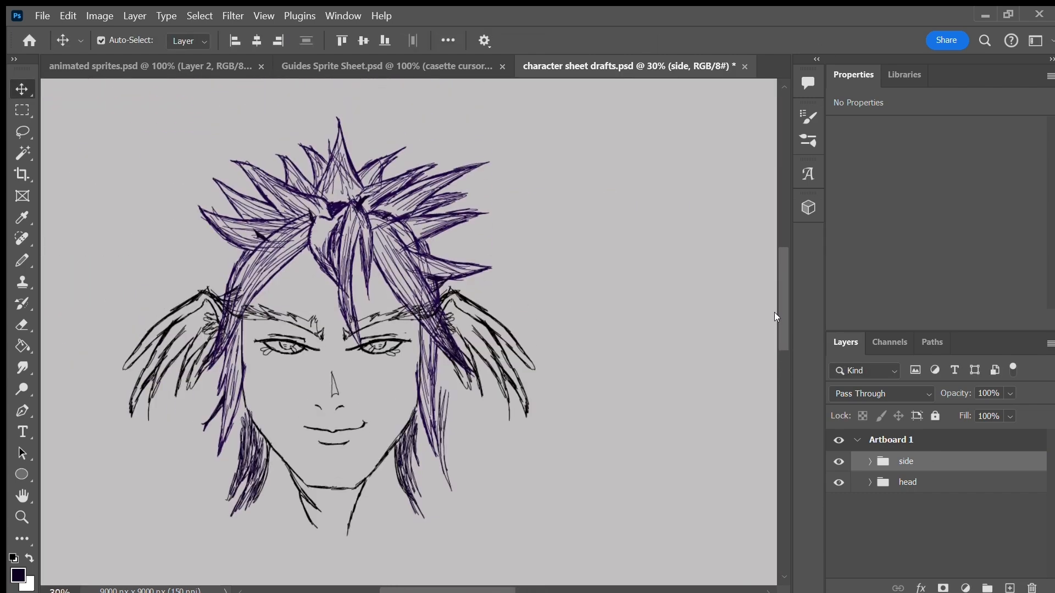
drag(463, 589, 476, 582)
click(987, 587)
drag(941, 482, 934, 461)
key(ctrl+s)
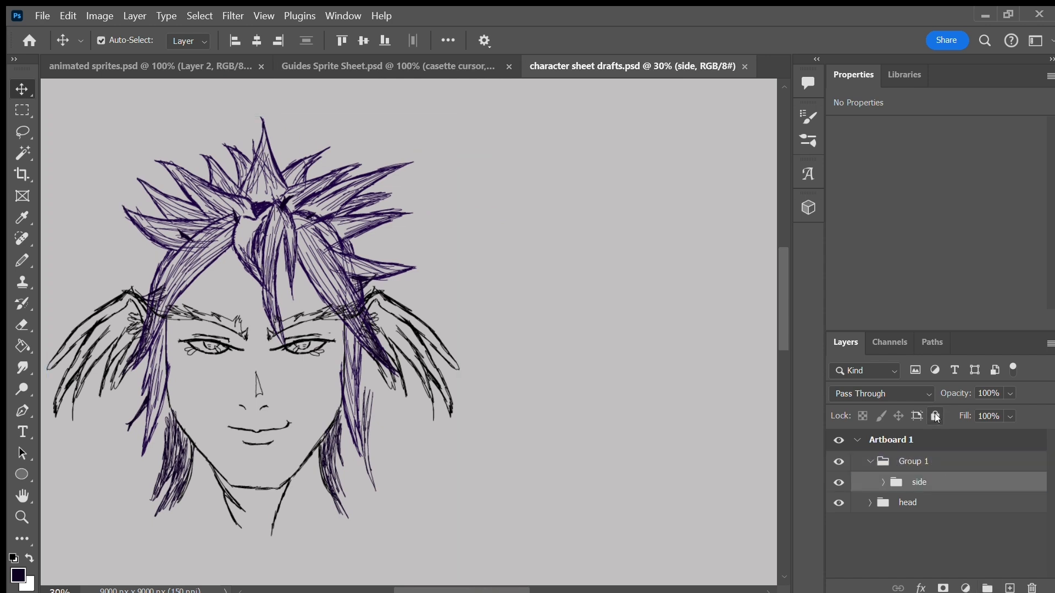
Step: On a new layer, sketch a turned head in red beside the front view, with skull circle, jaw, guide lines and winged ear
click(19, 574)
click(686, 205)
click(24, 256)
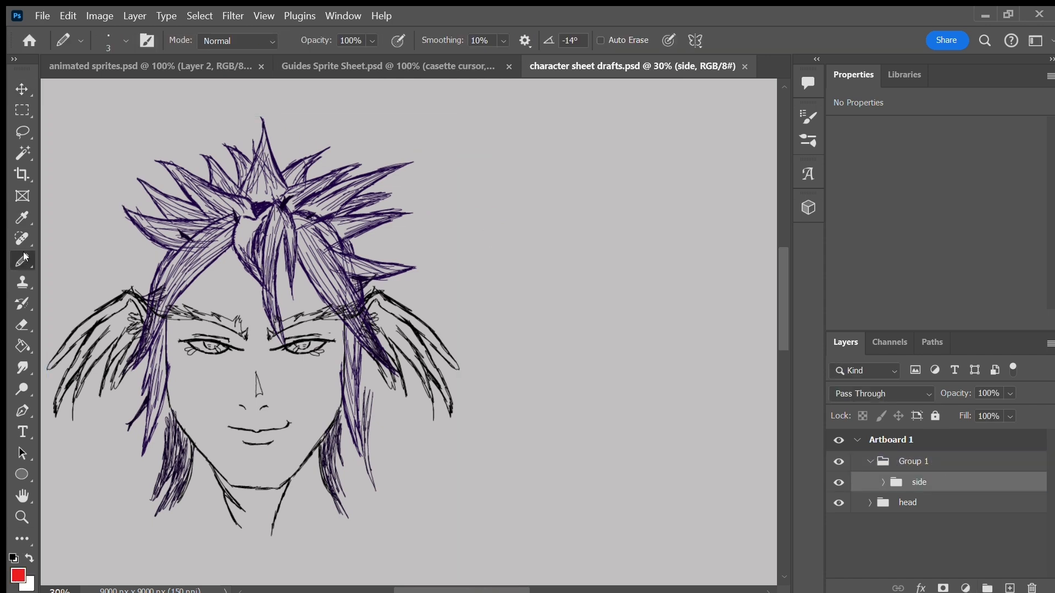
click(1010, 587)
mouse_move(590, 191)
mouse_down()
mouse_move(505, 286)
mouse_move(575, 362)
mouse_move(548, 382)
mouse_move(562, 253)
mouse_move(542, 404)
mouse_up()
mouse_move(518, 324)
mouse_down()
mouse_move(525, 368)
mouse_move(549, 411)
mouse_move(632, 370)
mouse_up()
mouse_move(563, 411)
mouse_down()
mouse_move(625, 373)
mouse_move(648, 342)
mouse_up()
mouse_move(656, 304)
mouse_down()
mouse_move(724, 244)
mouse_move(755, 278)
mouse_move(717, 308)
mouse_move(677, 292)
mouse_up()
drag(508, 279, 660, 297)
drag(519, 312, 671, 292)
drag(590, 201, 549, 395)
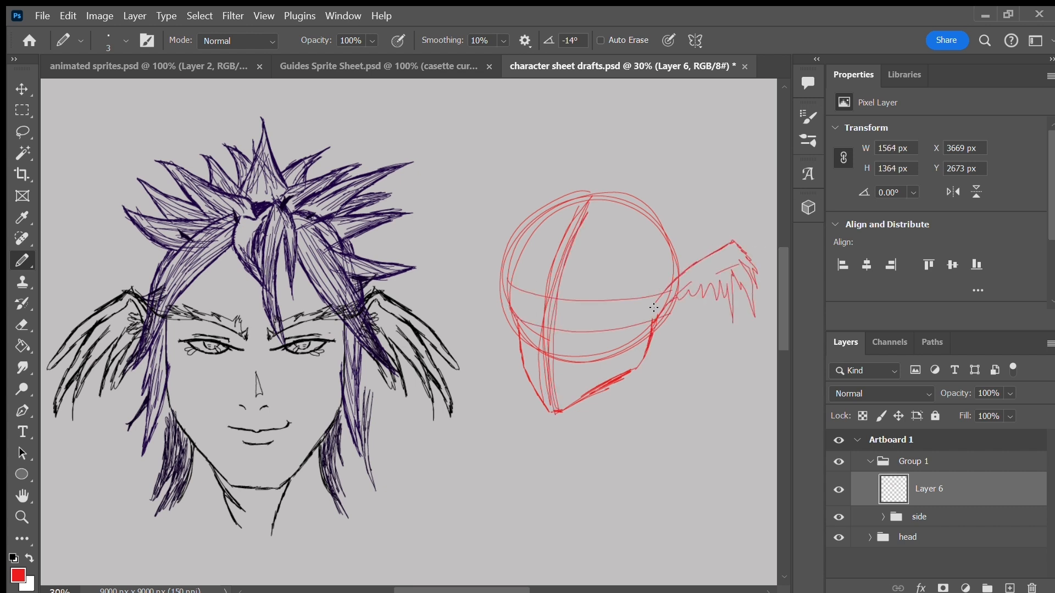
Step: Add a layer above the side group and sketch a red skull circle, jaw and centre, brow and eye guides over the front face
click(965, 515)
key(ctrl+j)
key(ctrl+z)
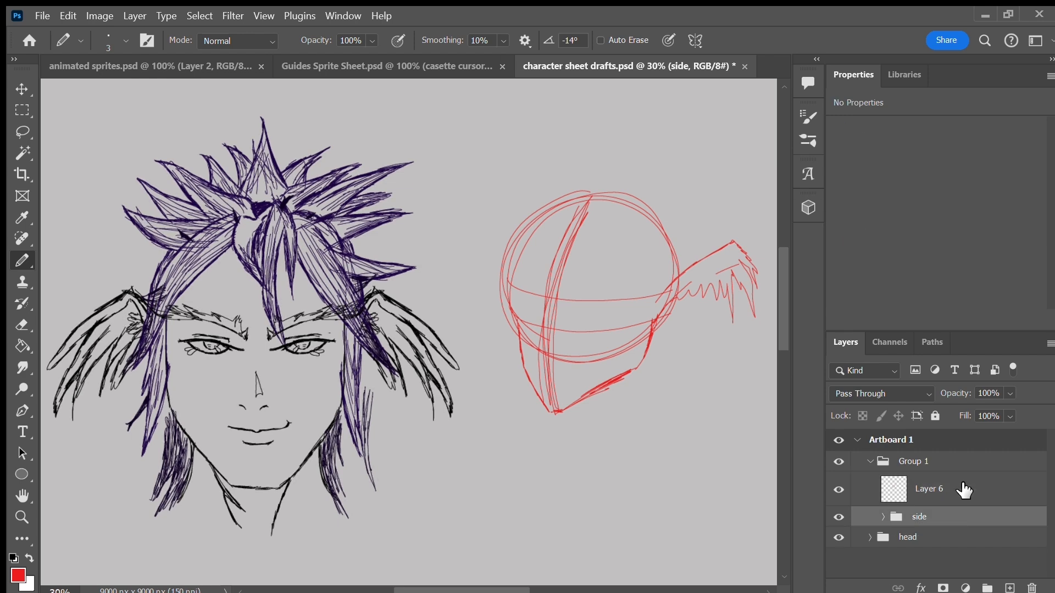
click(1009, 587)
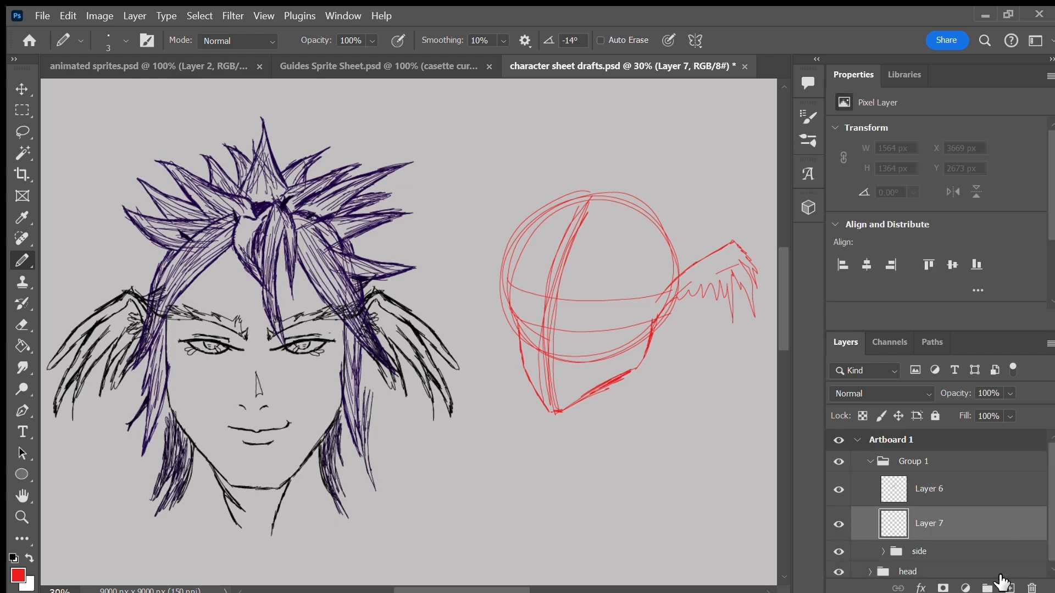
mouse_move(252, 215)
mouse_down()
mouse_move(176, 357)
mouse_move(237, 222)
mouse_up()
mouse_move(168, 370)
mouse_down()
mouse_move(199, 443)
mouse_move(269, 487)
mouse_move(335, 415)
mouse_move(350, 337)
mouse_up()
drag(150, 297, 362, 310)
drag(168, 353, 382, 366)
drag(265, 224, 254, 363)
drag(256, 308, 249, 488)
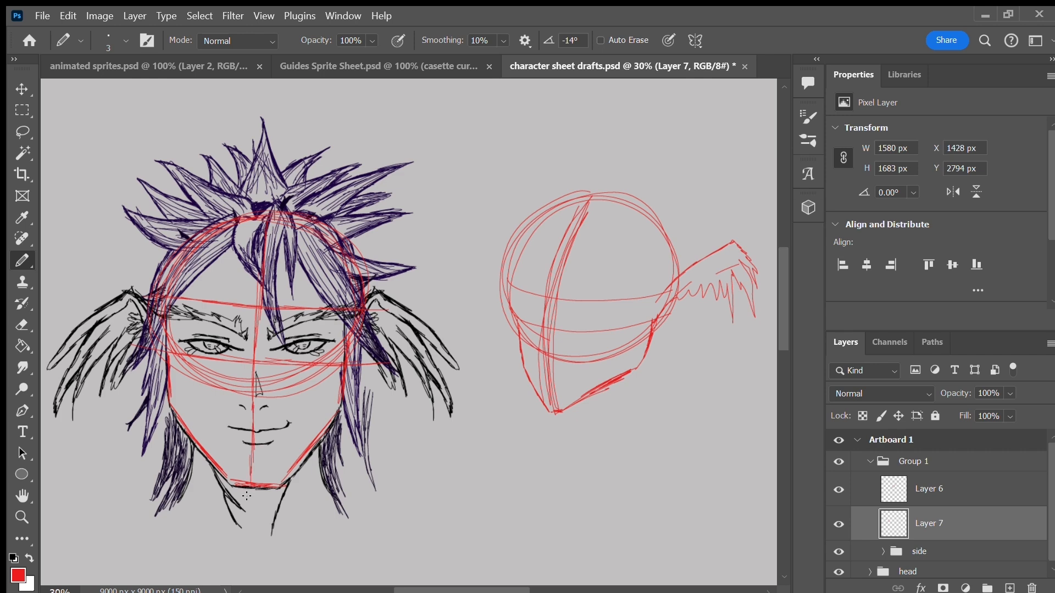
Step: Duplicate the front-face construction layer and move the copy beside the face, at X 3338 px, Y 3031 px
key(ctrl+j)
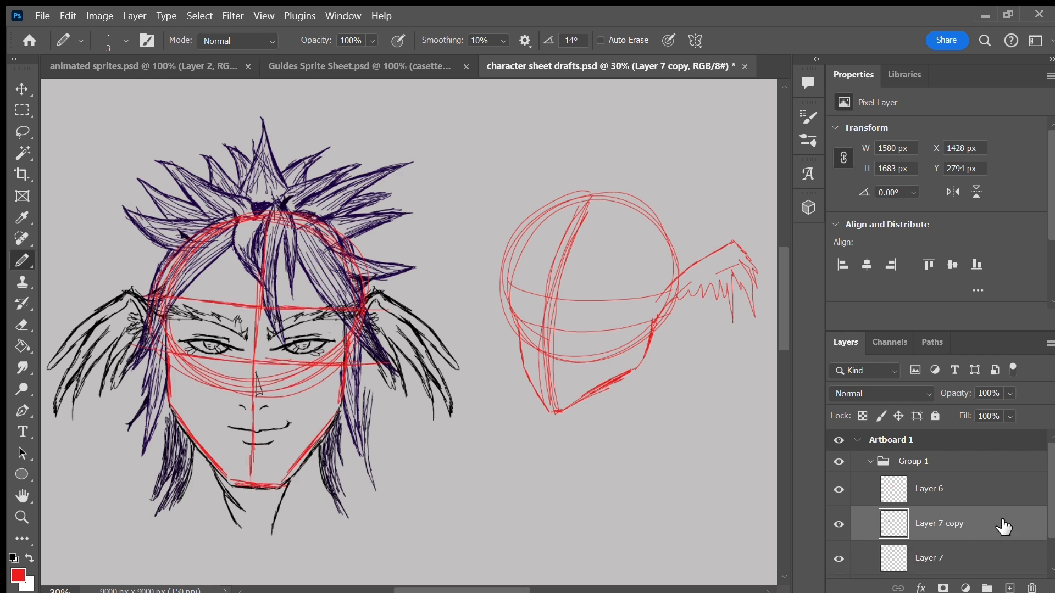
key(v)
key(ctrl+t)
drag(289, 220, 603, 258)
click(815, 37)
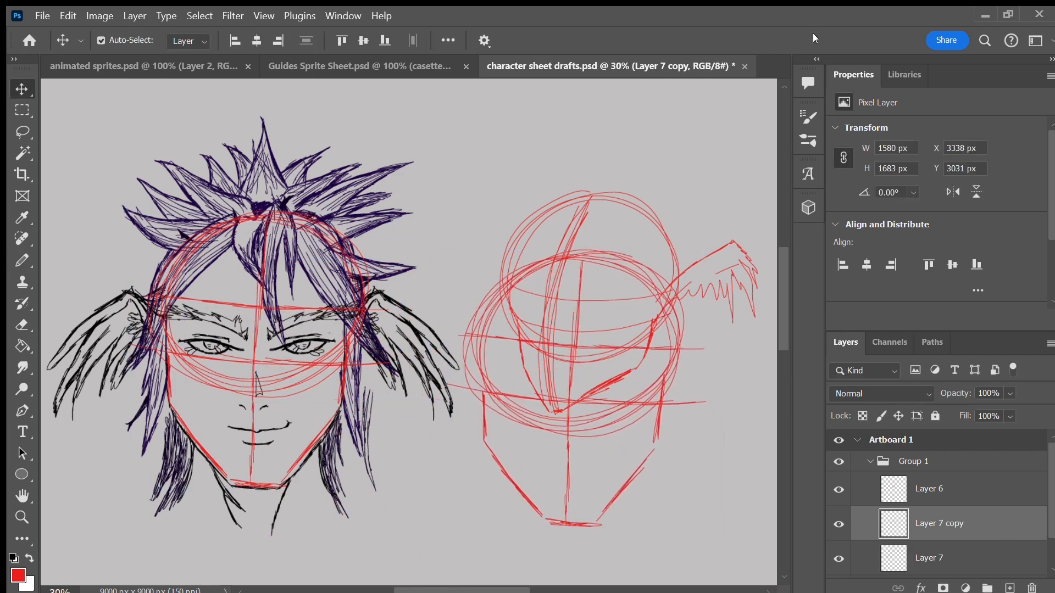
Step: Hide the first turned-head sketch and replace the construction copy's straight centre line with one curved toward the far side
click(838, 488)
drag(576, 350, 564, 489)
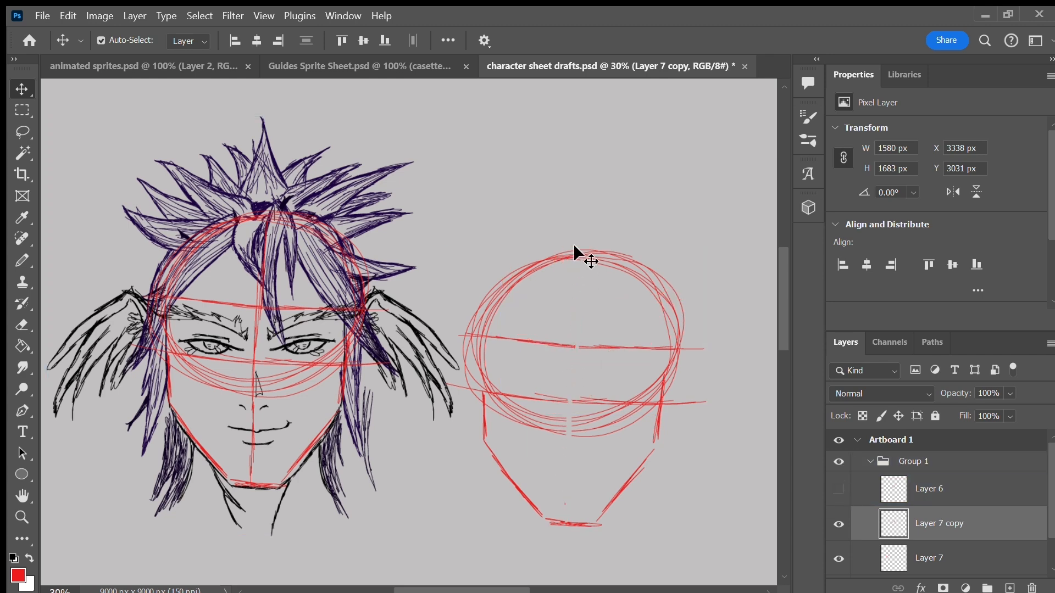
key(b)
drag(586, 257, 541, 469)
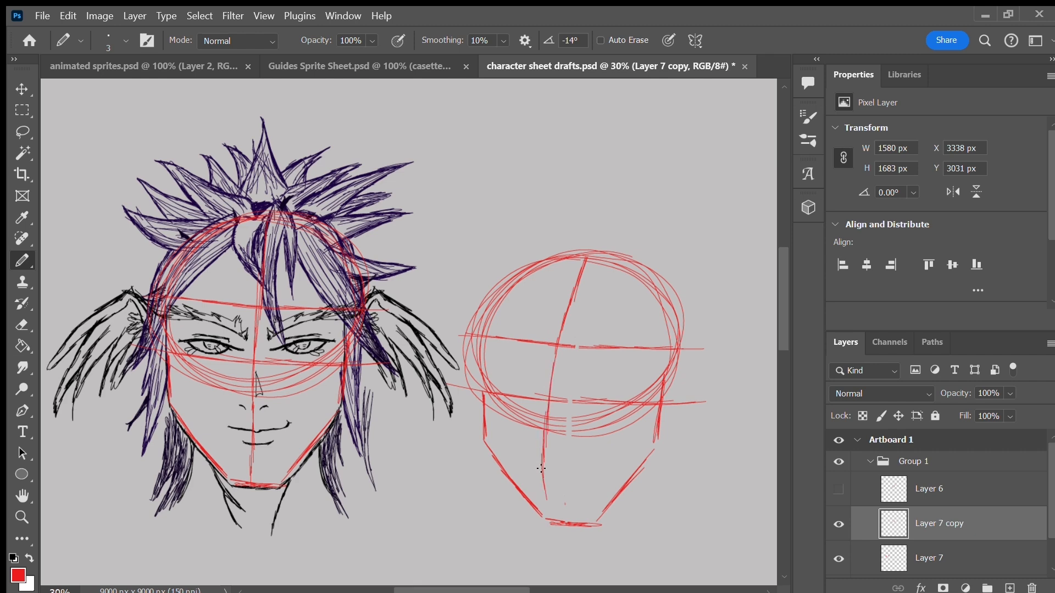
Step: Redraw the turned head's far cheek and jaw line further inward and erase the excess lines outside the far side
drag(498, 417, 495, 395)
drag(500, 443, 532, 494)
key(ctrl+z)
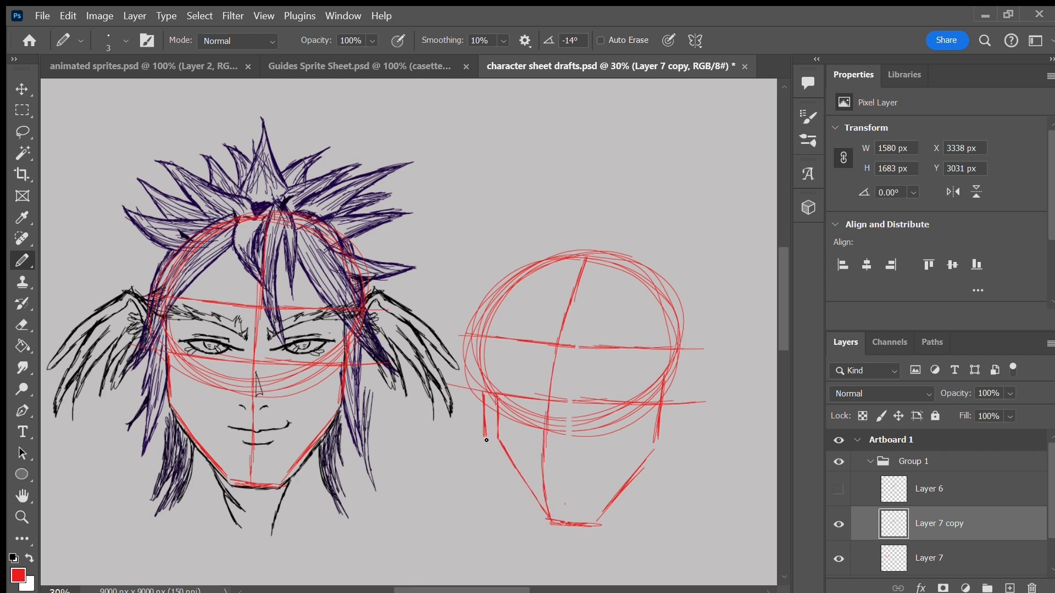
mouse_move(497, 397)
mouse_down()
mouse_move(500, 302)
mouse_move(549, 256)
mouse_up()
mouse_move(476, 363)
mouse_down()
mouse_move(471, 309)
mouse_move(464, 394)
mouse_move(486, 435)
mouse_up()
drag(484, 391, 477, 319)
drag(486, 371, 481, 289)
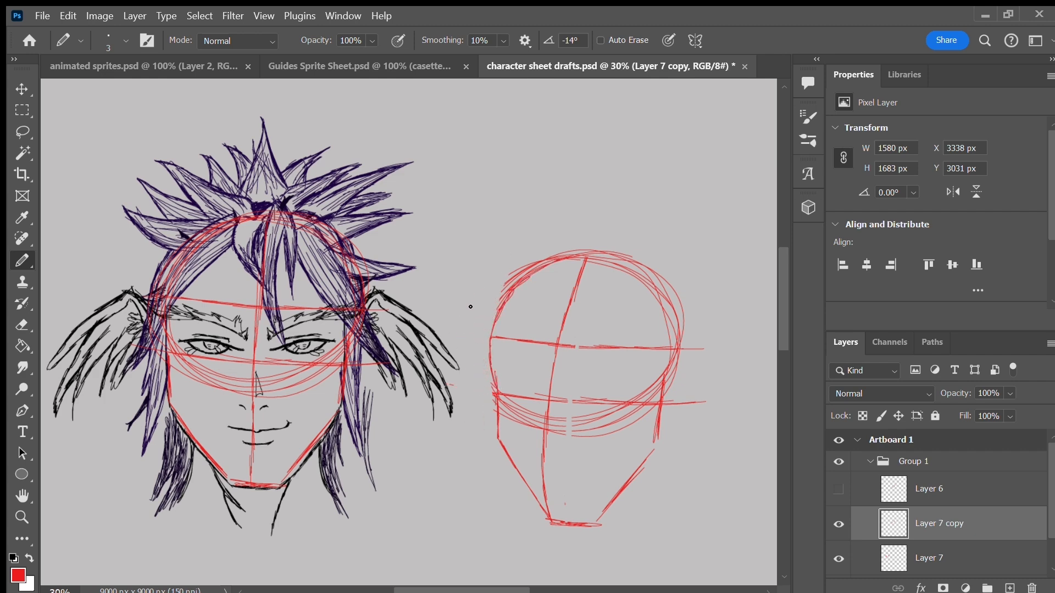
Step: Redraw the near cheek and jaw line further outward and sketch a rough winged ear beside it
drag(575, 522, 661, 437)
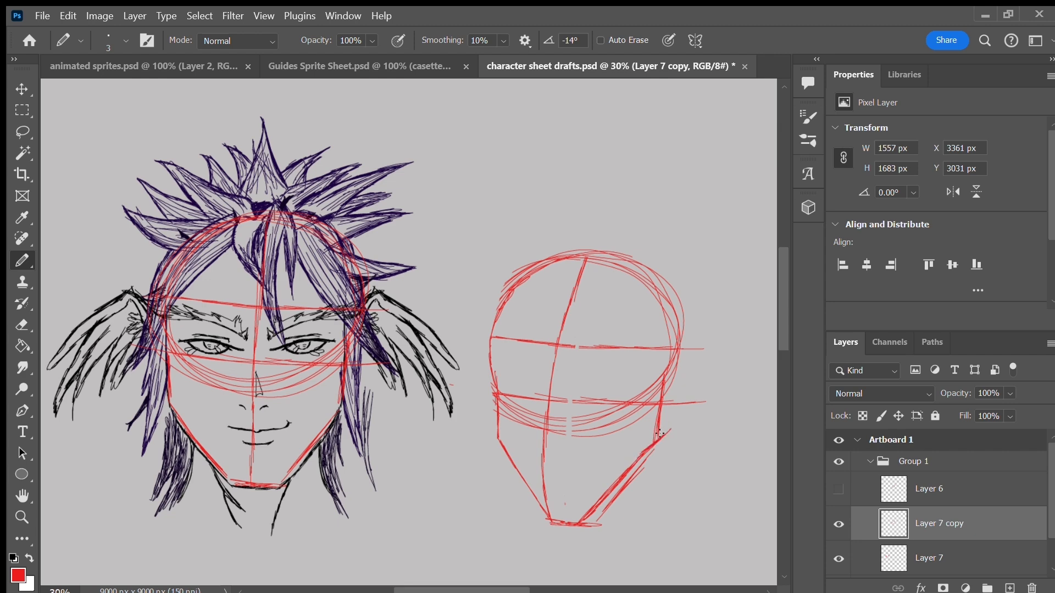
key(ctrl+z)
drag(673, 432, 681, 377)
mouse_move(675, 427)
mouse_down()
mouse_move(591, 525)
mouse_move(648, 456)
mouse_up()
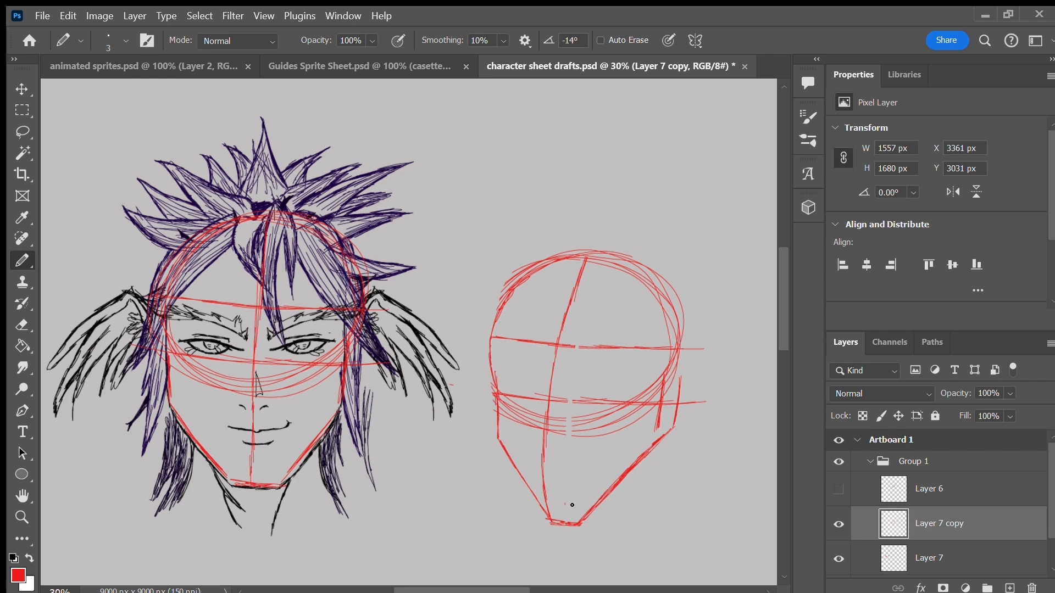
mouse_move(672, 411)
mouse_down()
mouse_move(717, 340)
mouse_move(695, 371)
mouse_move(749, 327)
mouse_move(742, 378)
mouse_move(717, 386)
mouse_move(688, 347)
mouse_up()
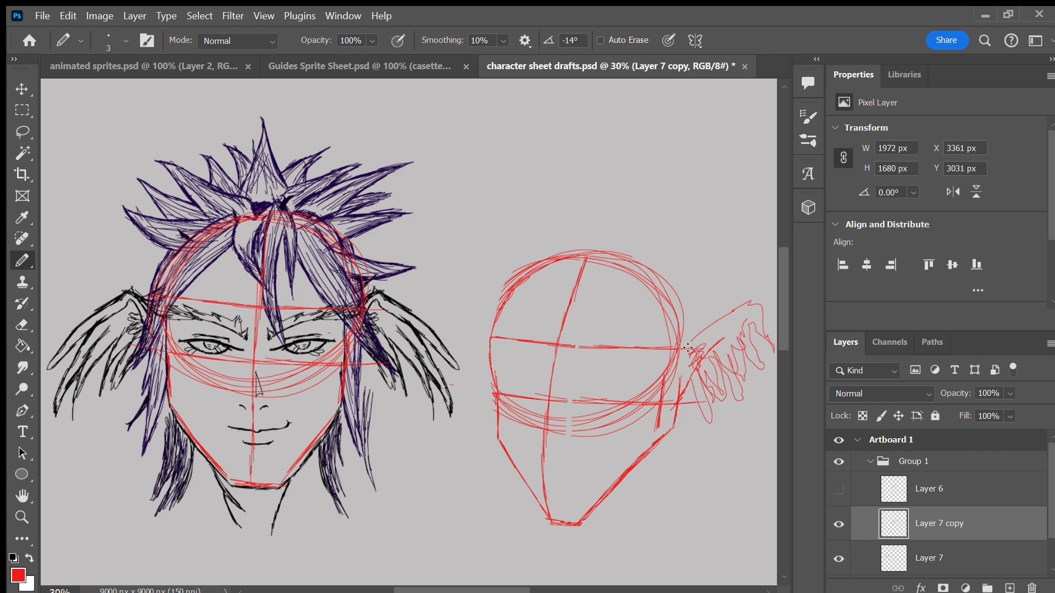
Step: Extend the turned head's skull at the back and refine the cranium outline with overlapping red curves
mouse_move(668, 282)
mouse_down()
mouse_move(692, 299)
mouse_move(544, 257)
mouse_move(692, 301)
mouse_up()
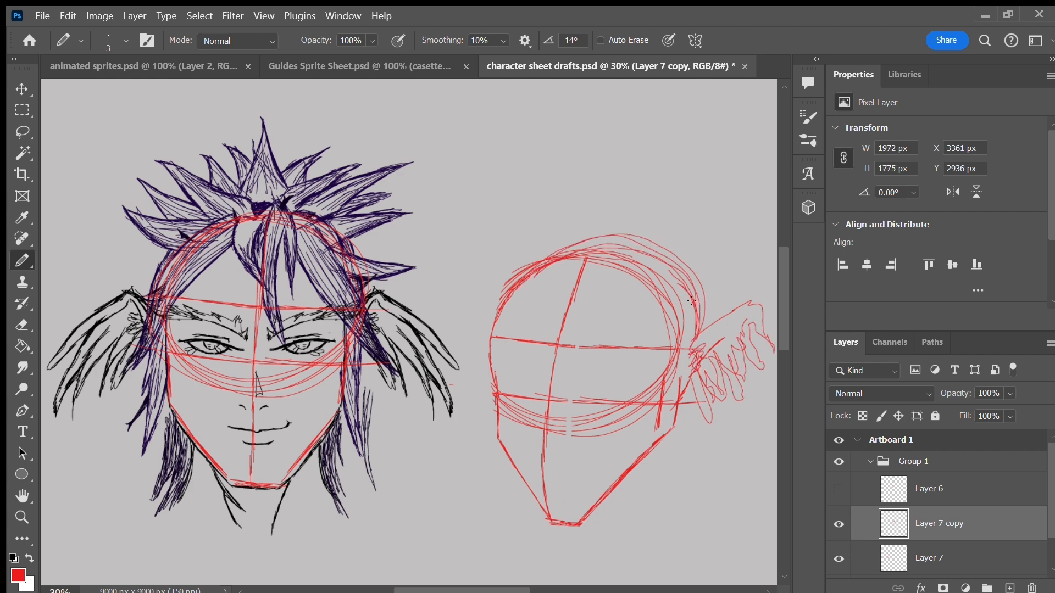
drag(522, 283, 525, 413)
drag(507, 306, 530, 415)
drag(497, 341, 532, 415)
mouse_move(493, 317)
mouse_down()
mouse_move(489, 405)
mouse_move(513, 273)
mouse_move(547, 258)
mouse_move(681, 281)
mouse_up()
mouse_move(612, 245)
mouse_down()
mouse_move(699, 355)
mouse_move(595, 427)
mouse_up()
mouse_move(501, 389)
mouse_down()
mouse_move(637, 419)
mouse_move(582, 253)
mouse_up()
drag(695, 266, 686, 388)
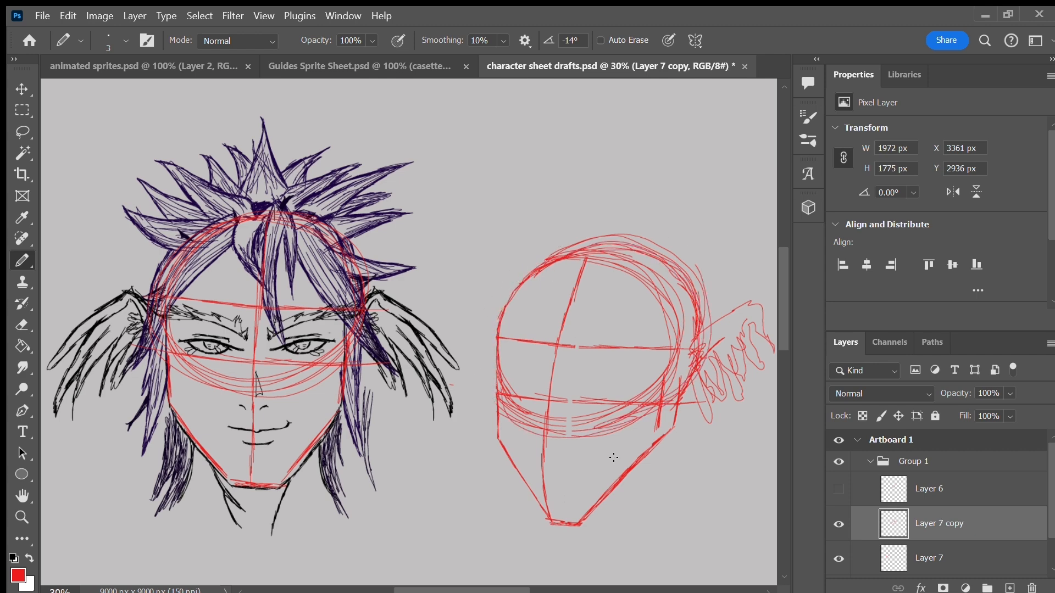
Step: Toggle the front face's construction layer off and on to compare the face with its guides
scroll(1044, 503, down, 2)
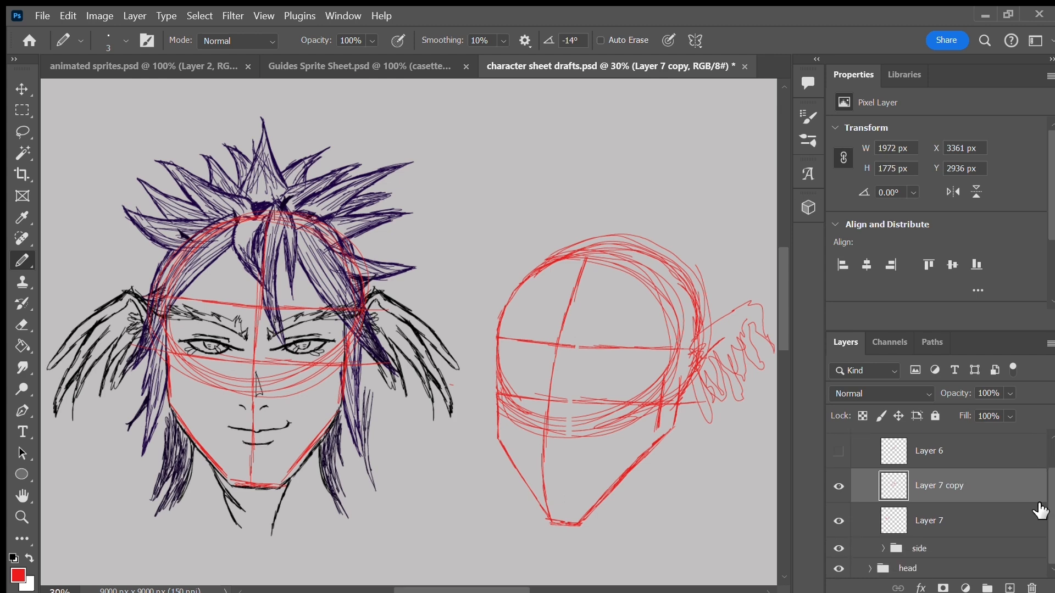
click(839, 521)
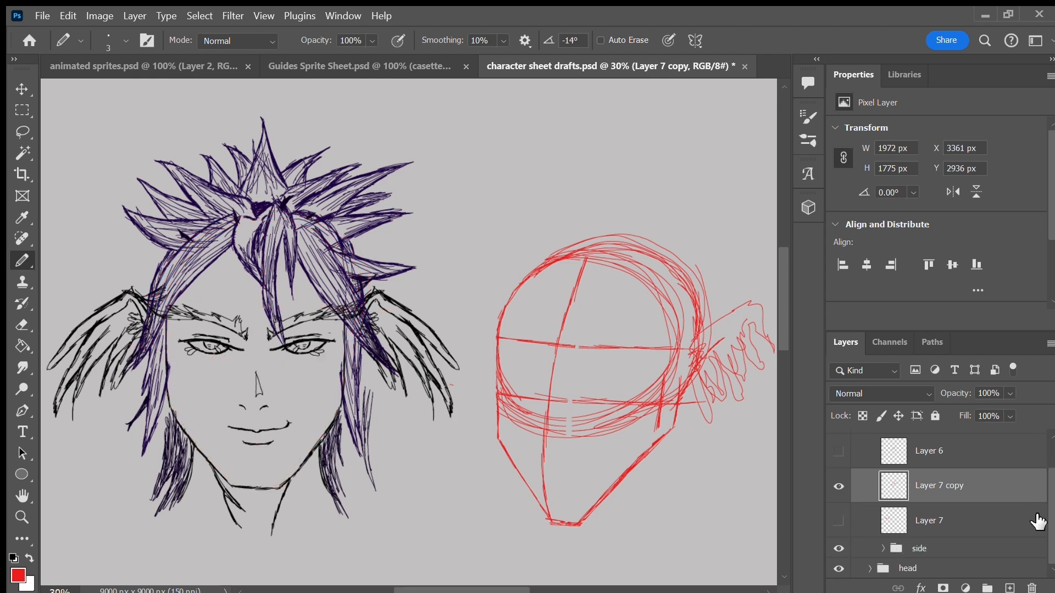
click(839, 521)
Step: Reset the foreground colour to black and move the side group's eyes copy layer onto the turned head, at X 3311 px, Y 3507 px
click(14, 558)
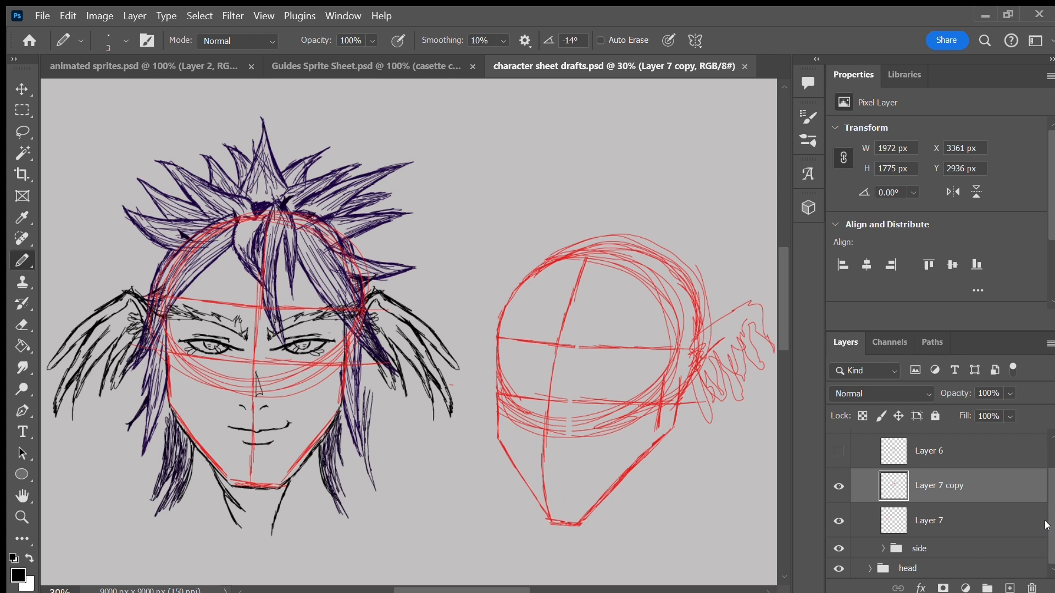
click(884, 549)
scroll(1047, 492, down, 3)
click(972, 485)
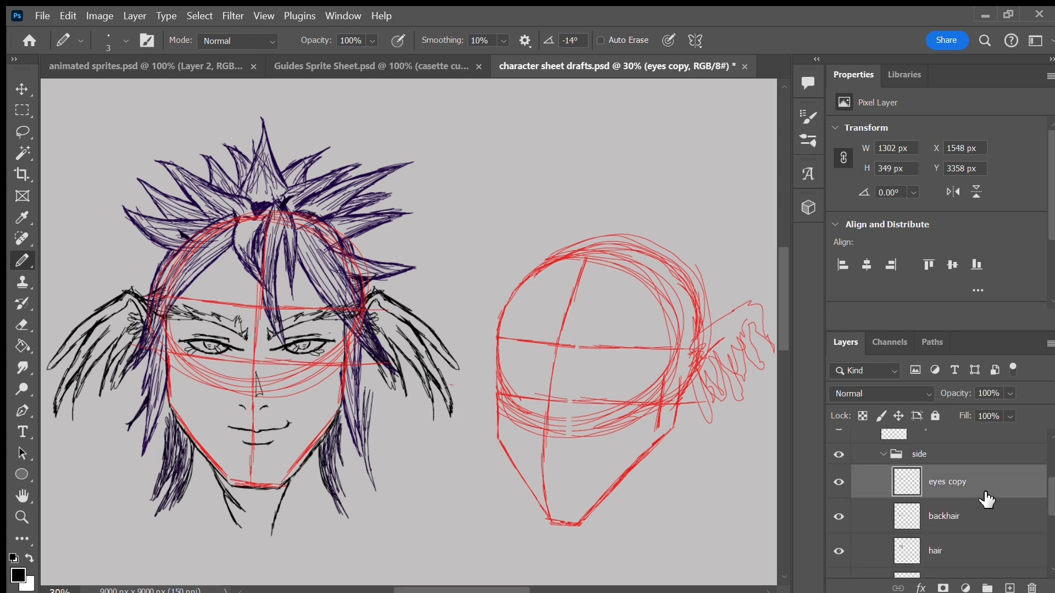
key(ctrl+t)
key(Left)
key(Left)
key(Left)
key(Left)
key(Left)
key(Left)
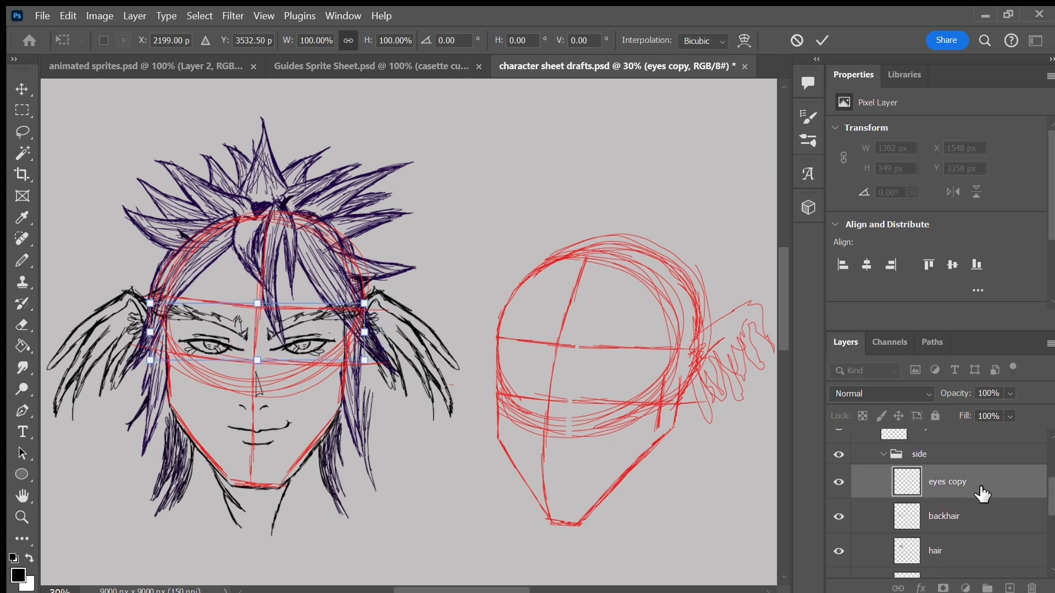
key(Right)
key(Right)
key(Right)
key(Right)
key(Right)
key(Right)
key(Right)
key(Right)
key(Right)
key(Right)
key(Right)
key(Right)
key(Right)
key(Right)
key(Right)
key(Right)
key(Right)
key(Right)
key(Right)
key(Right)
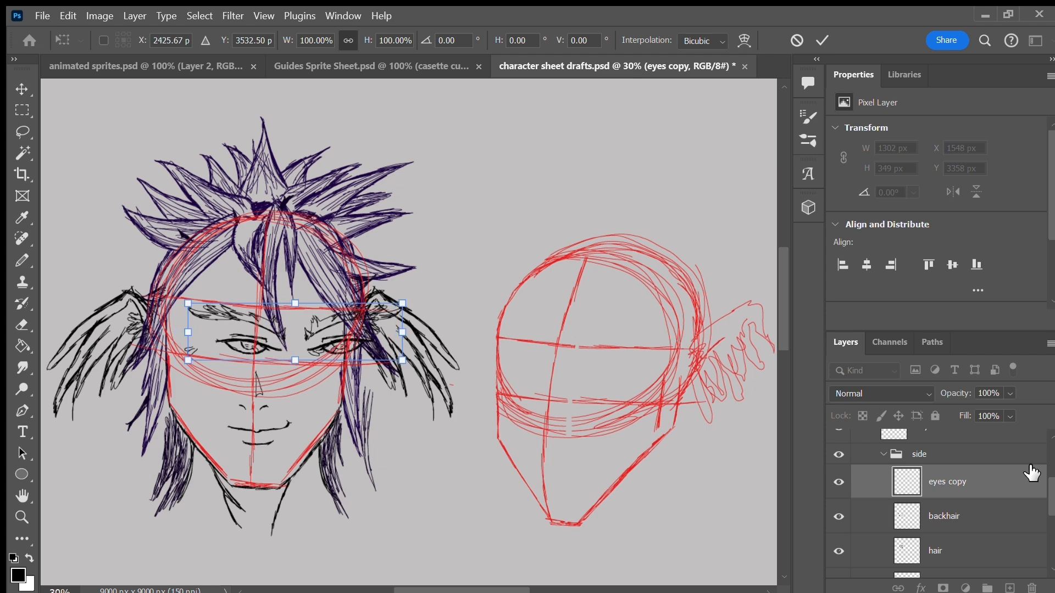
drag(324, 340, 589, 369)
click(822, 40)
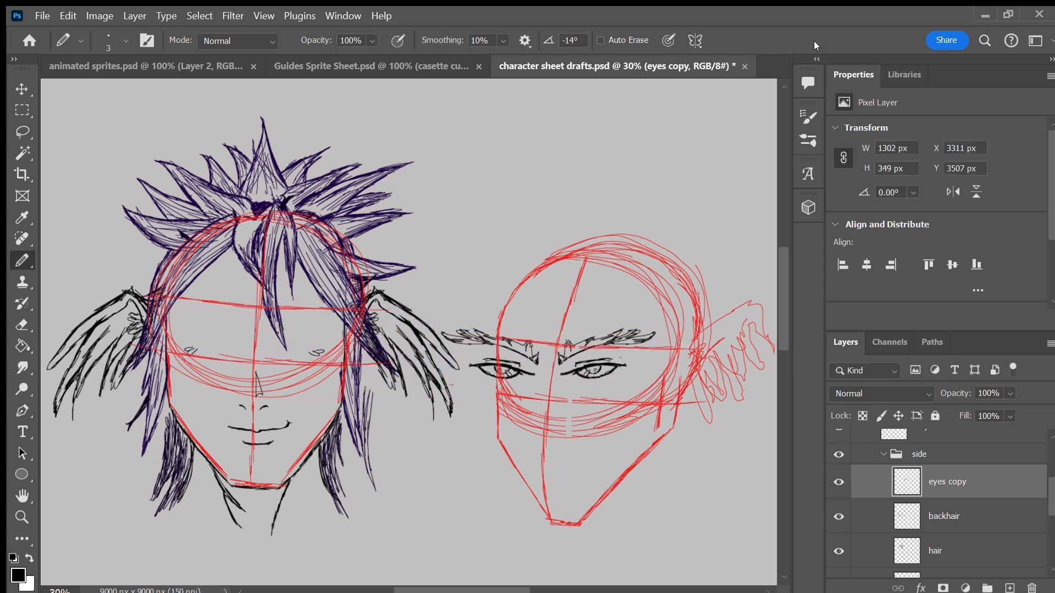
Step: Lasso the far eye and eyebrow on the turned head and separate them onto their own layer
key(l)
mouse_move(441, 367)
mouse_down()
mouse_move(539, 351)
mouse_move(521, 372)
mouse_move(476, 367)
mouse_move(454, 377)
mouse_move(462, 306)
mouse_up()
key(ctrl+j)
click(991, 518)
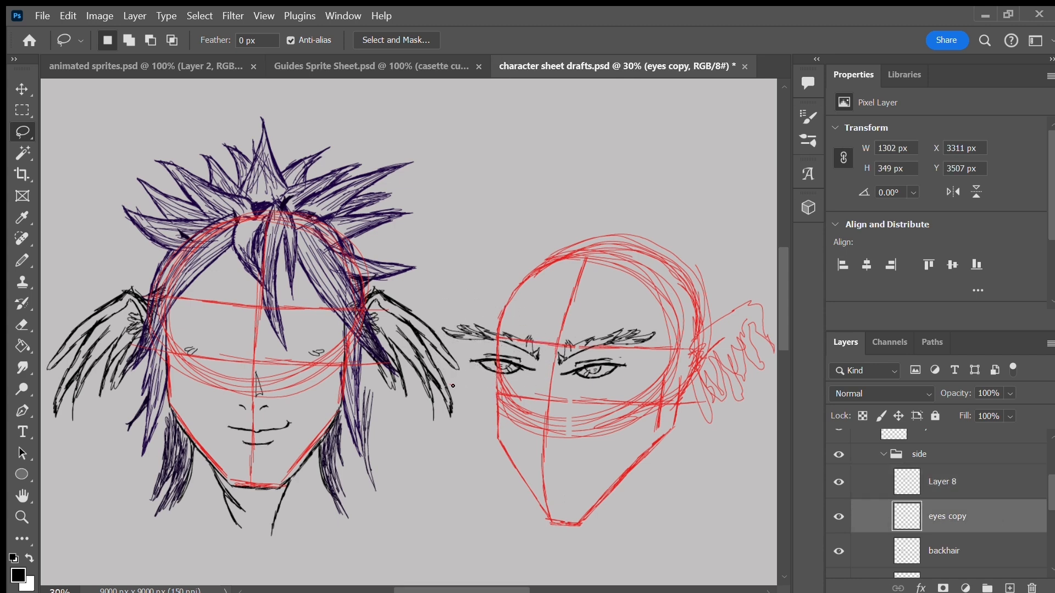
Step: Scale the far eye and eyebrow to about 70.93% and lower them onto the far side of the turned head
click(980, 481)
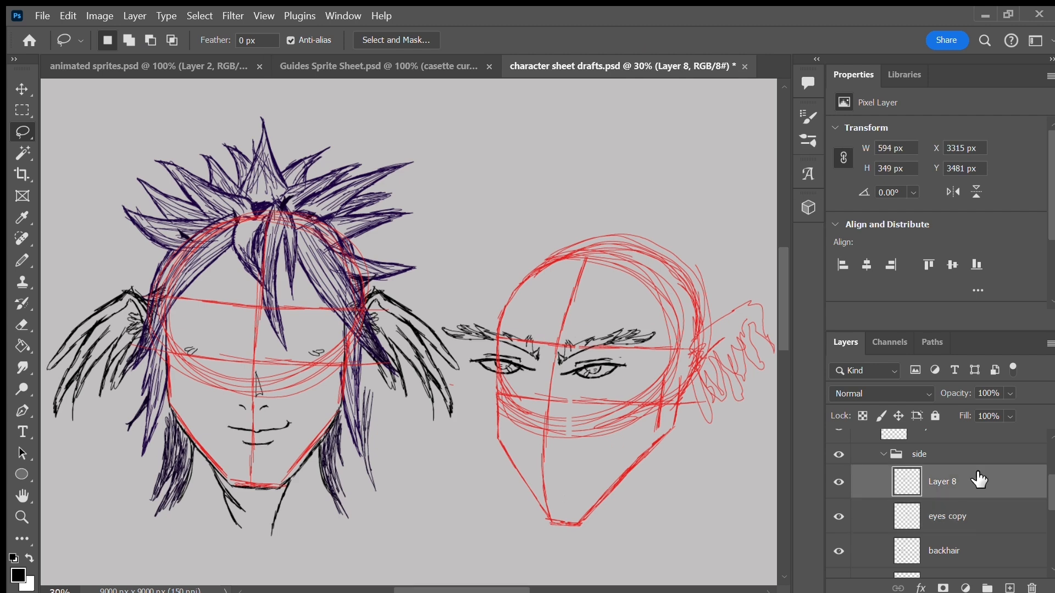
key(ctrl+t)
drag(442, 324, 469, 339)
drag(518, 362, 514, 378)
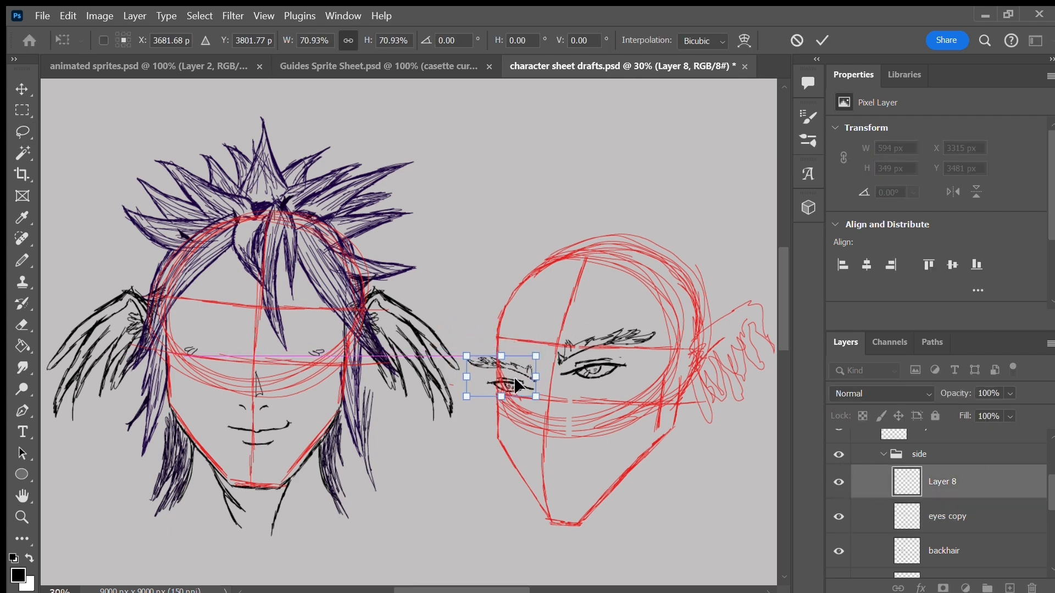
key(Return)
Step: Move the near eye and eyebrow down toward the centre line, to X 3737 px, Y 3587 px
click(978, 511)
key(ctrl+t)
drag(608, 367, 600, 380)
key(Return)
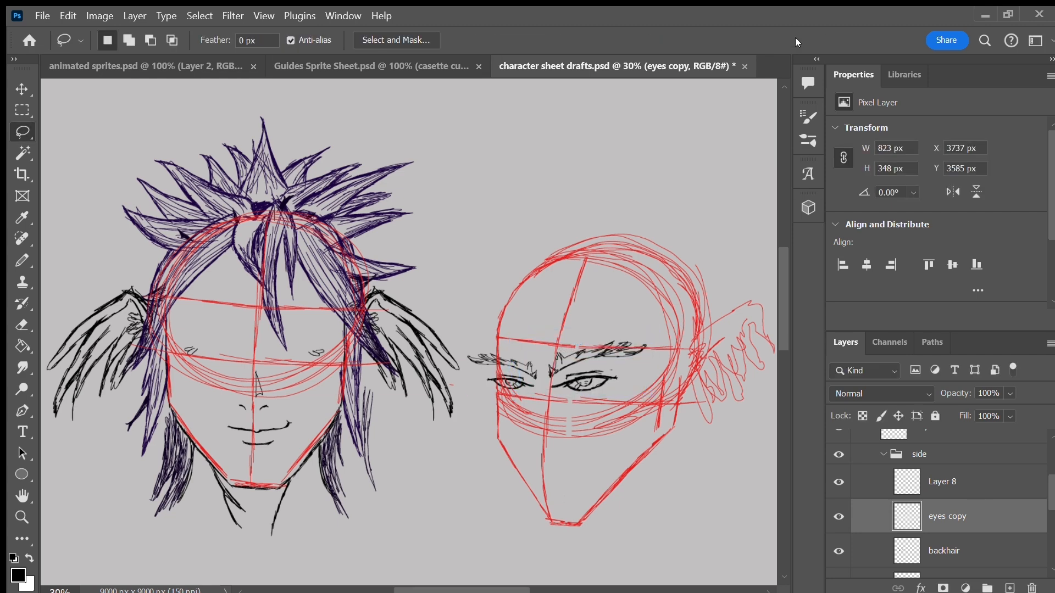
click(21, 88)
key(Down)
key(Down)
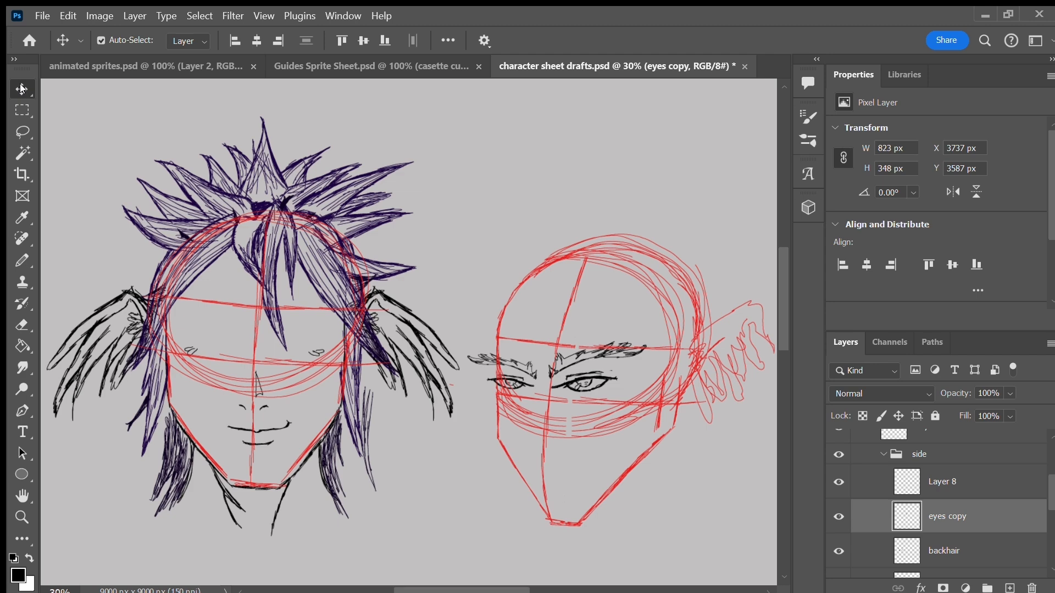
Step: Reorder the eyes copy layer above the far-eye layer in the side group and save the document
click(26, 258)
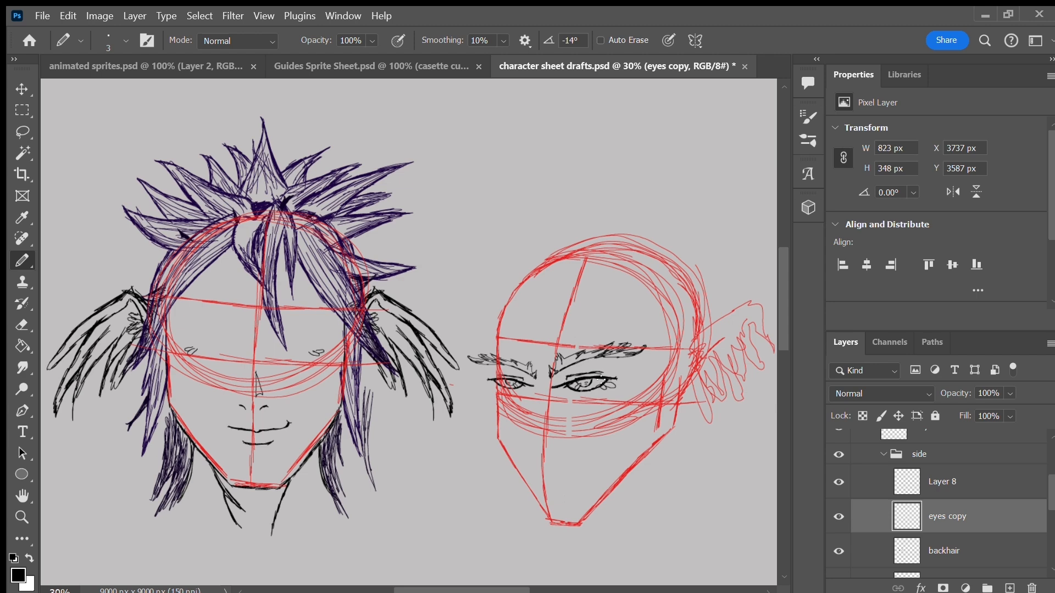
scroll(1038, 485, down, 2)
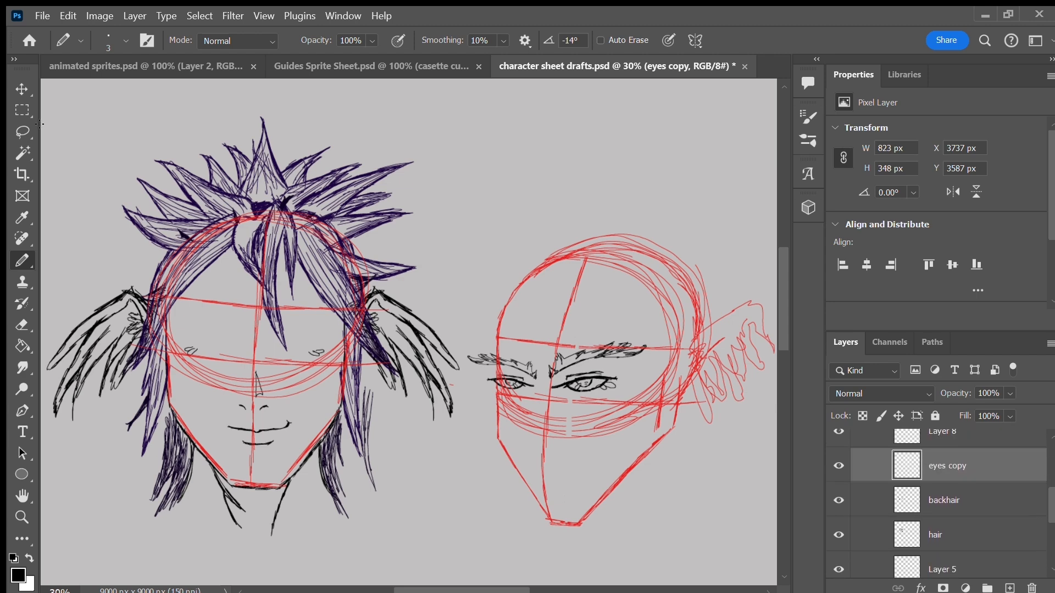
key(l)
scroll(1042, 487, up, 3)
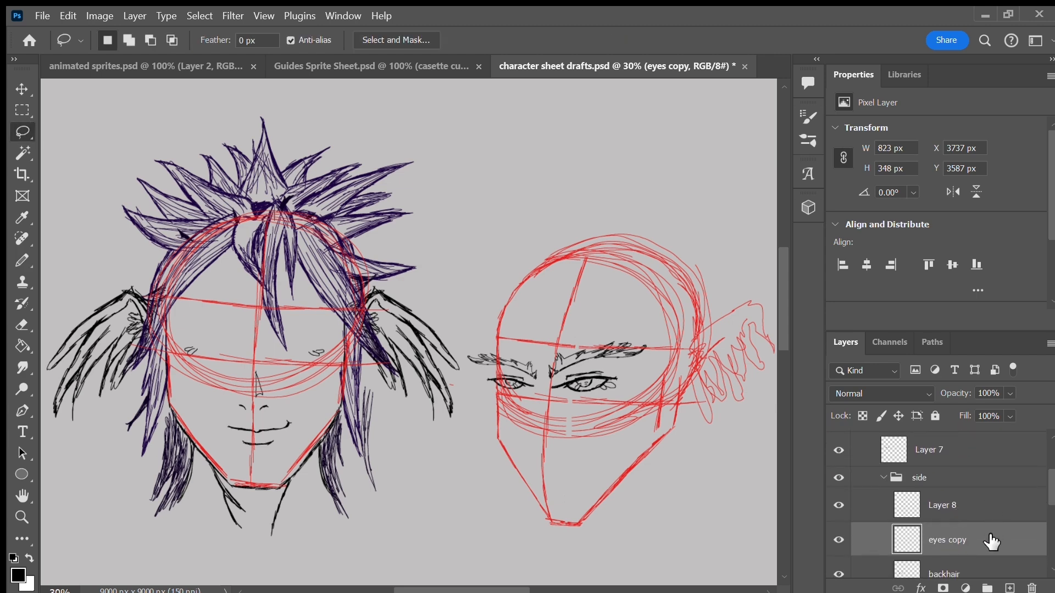
drag(996, 541, 990, 498)
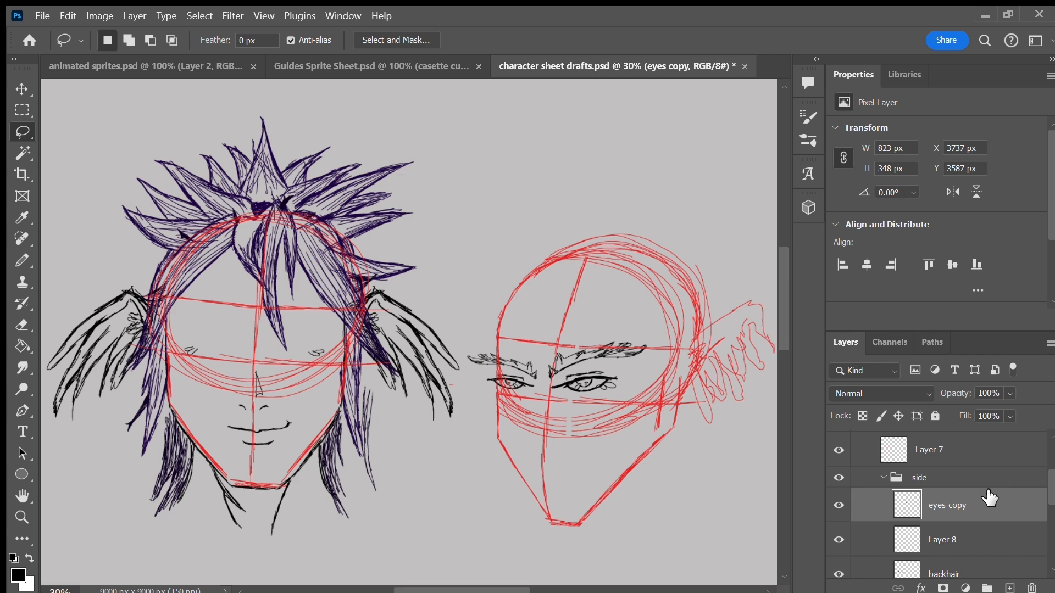
key(ctrl+s)
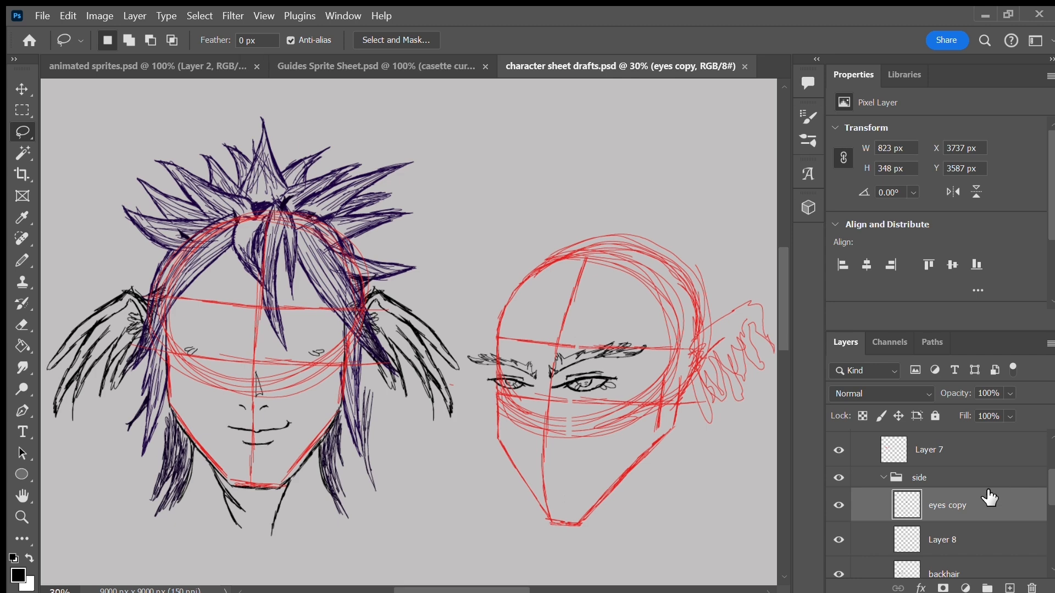
Step: Merge the near-eye and far-eye layers into one and select the far eyebrow with the Lasso
shift+click(1004, 541)
key(ctrl+e)
mouse_move(537, 360)
mouse_down()
mouse_move(474, 367)
mouse_move(537, 365)
mouse_up()
click(27, 82)
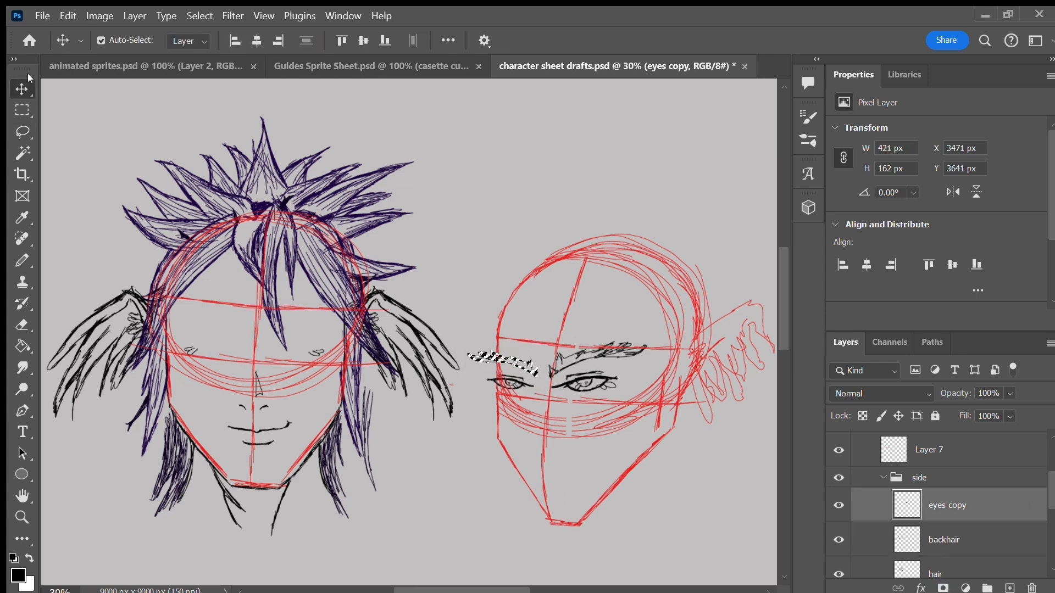
Step: Clear the far eyebrow selection and save the document
click(22, 110)
drag(555, 190, 562, 193)
key(ctrl+s)
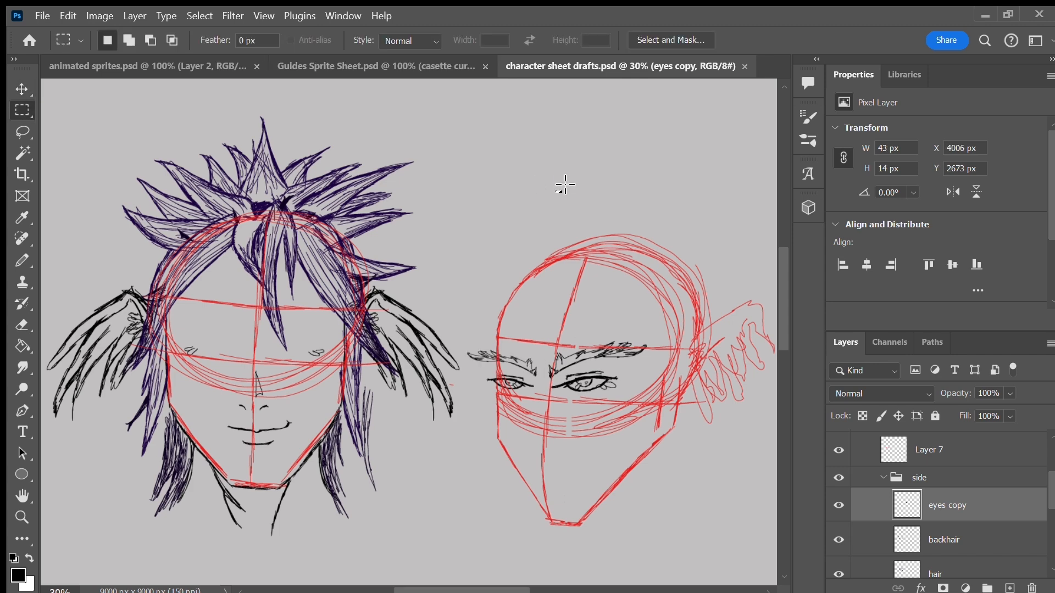
Step: Add a new layer named nose above the eyes copy layer in the side group and save the document
scroll(946, 494, down, 2)
click(1010, 588)
double_click(941, 452)
text(nose)
key(Return)
key(ctrl+s)
click(24, 258)
Step: Sketch the turned nose bridge, tip and nostril in black between the eyes, about 151 px wide and 476 px high
click(532, 387)
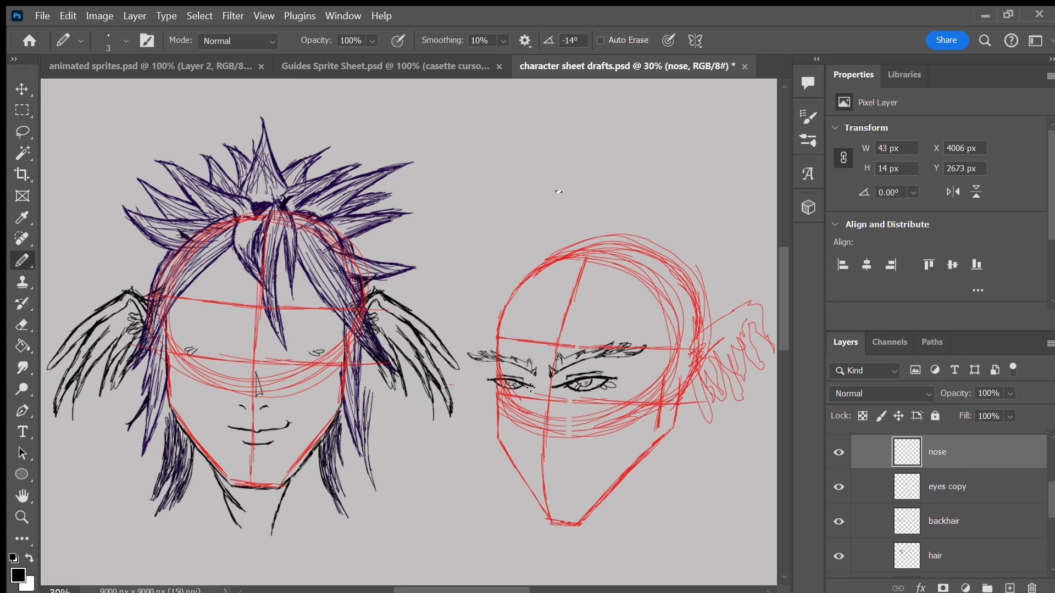
click(22, 110)
drag(572, 143, 568, 144)
drag(532, 385, 512, 425)
click(568, 250)
click(29, 252)
drag(533, 370, 533, 379)
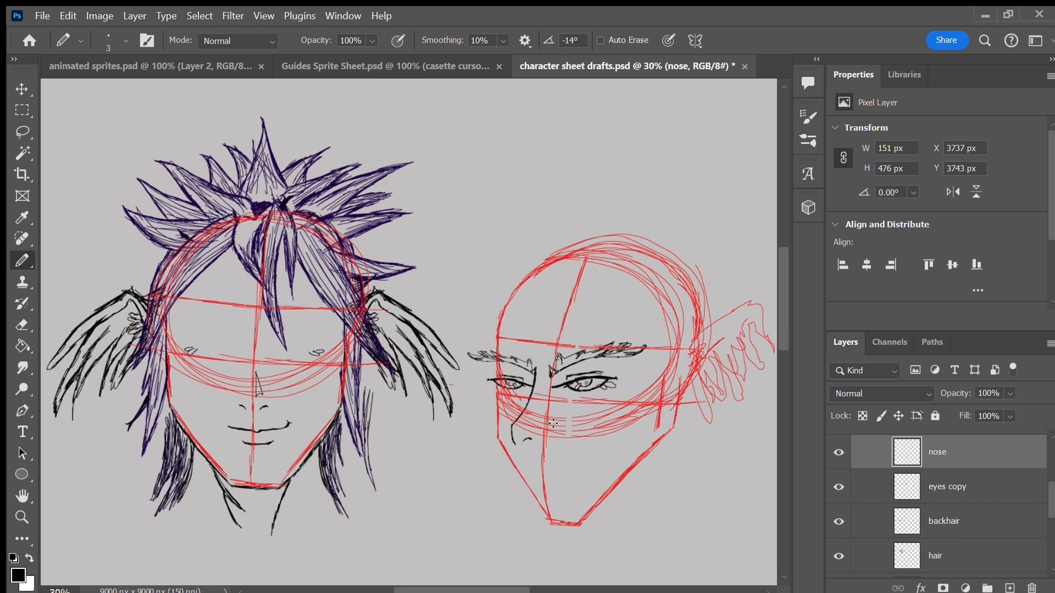
Step: Trim the far eye's outer corner on the eyes copy layer where it crosses the face guide, and save
key(alt+bracketleft)
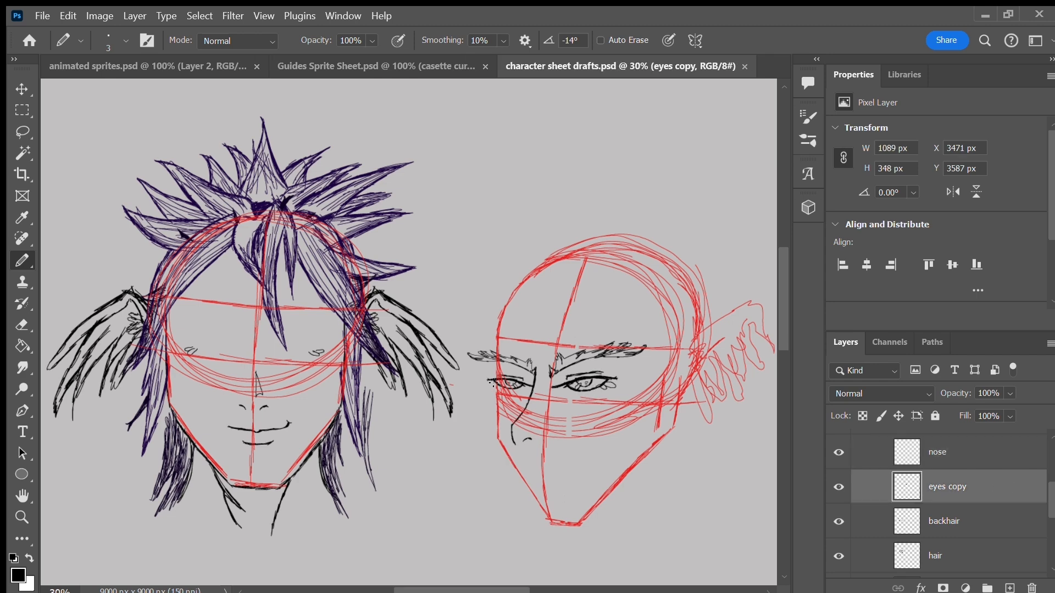
drag(492, 382, 488, 385)
key(ctrl+s)
drag(496, 382, 494, 389)
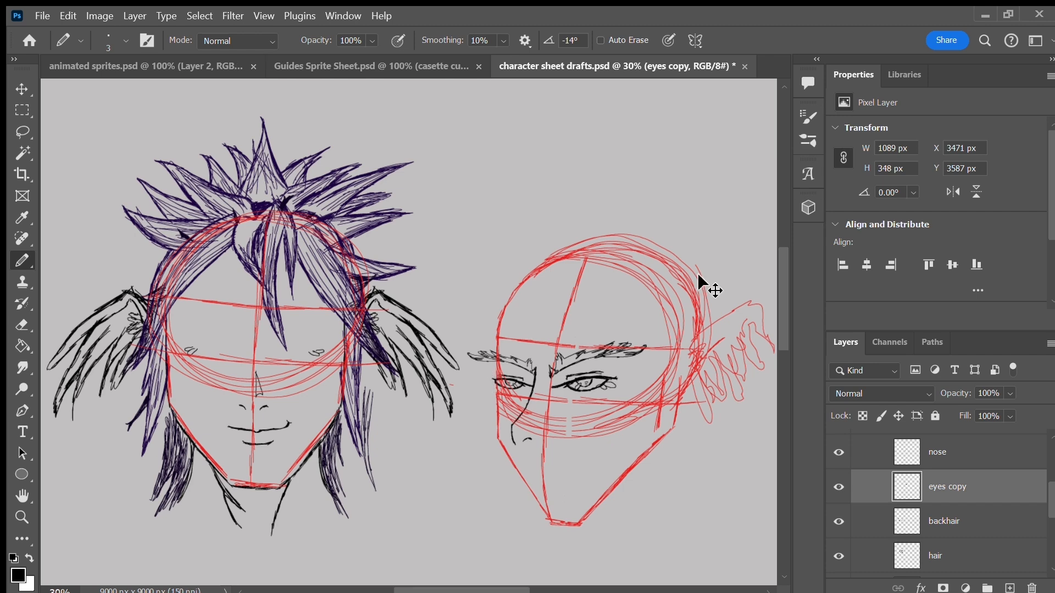
Step: Add a new layer named face above the eyes copy layer
click(1010, 587)
double_click(950, 447)
text(face)
key(Return)
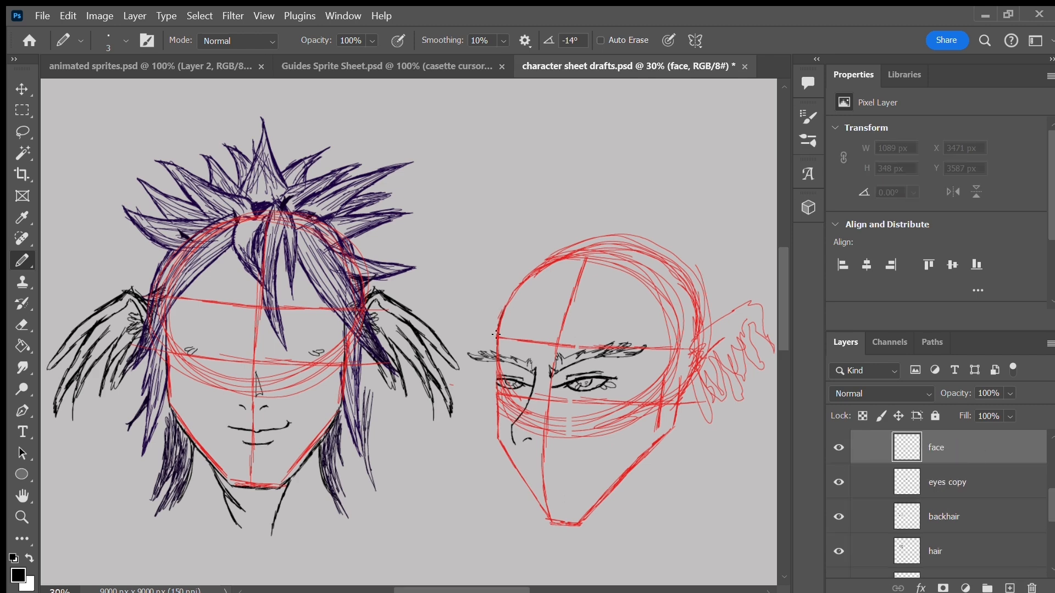
Step: Outline the jaw and skull in black along the red guides, about 1380 px by 1759 px, and save the document
mouse_move(494, 372)
mouse_down()
mouse_move(514, 463)
mouse_move(549, 519)
mouse_move(599, 501)
mouse_move(664, 432)
mouse_move(712, 357)
mouse_up()
drag(709, 294, 698, 393)
drag(687, 263, 687, 413)
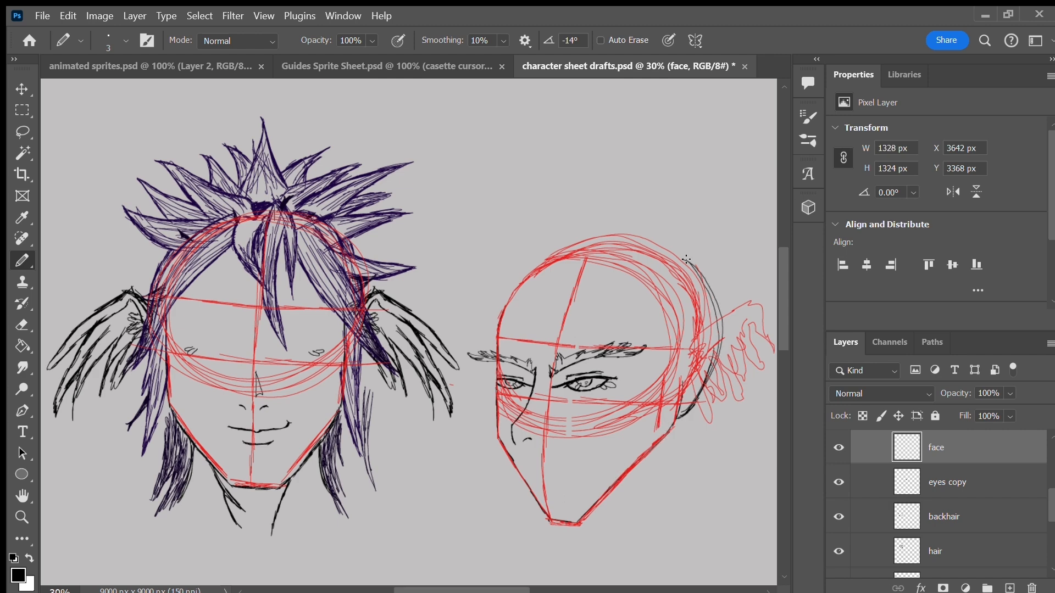
drag(646, 240, 709, 289)
drag(608, 234, 710, 294)
mouse_move(512, 291)
mouse_down()
mouse_move(615, 234)
mouse_move(508, 308)
mouse_up()
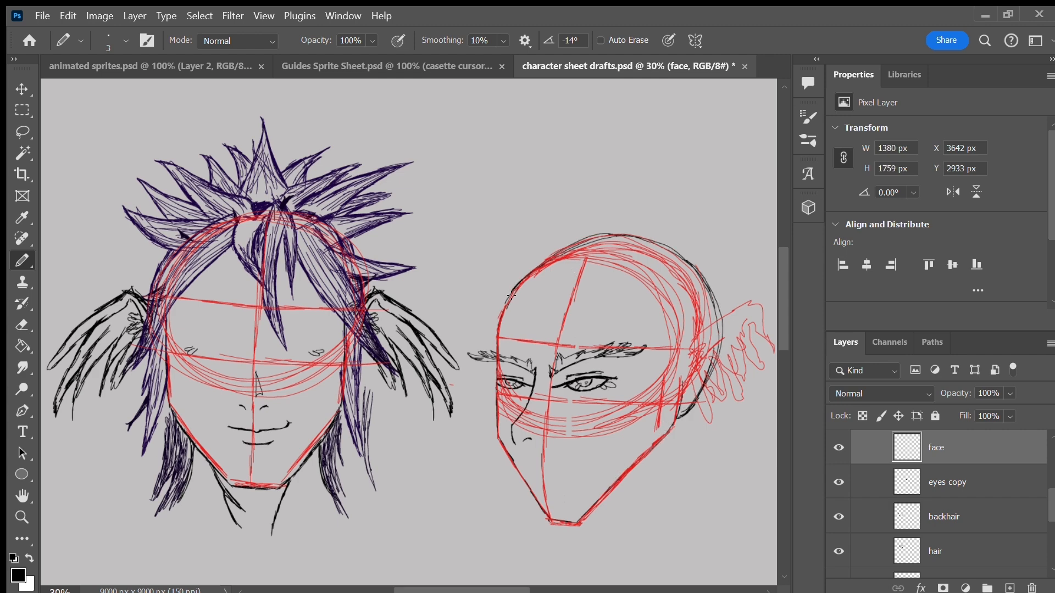
scroll(1041, 500, up, 3)
key(ctrl+s)
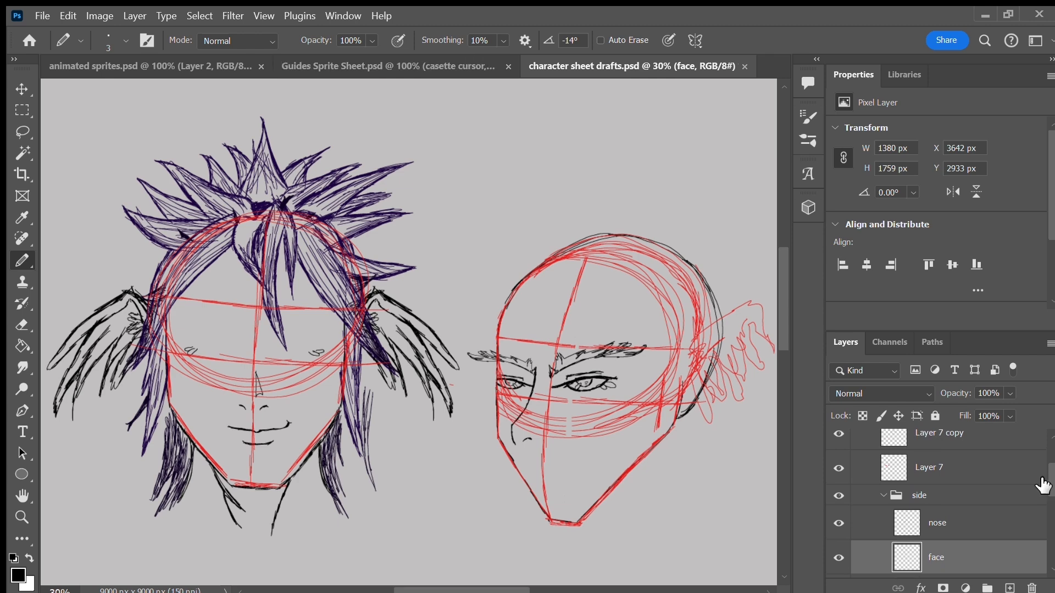
Step: Move the ears copy layer onto the side head at X 4796 px, Y 3414 px and save the document
scroll(1036, 518, down, 4)
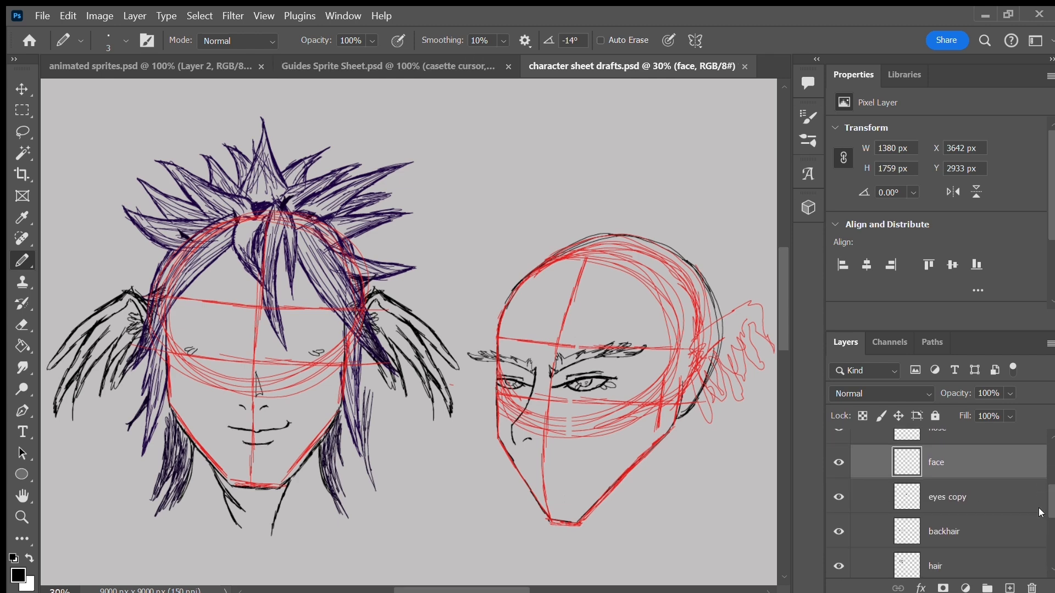
scroll(1041, 527, down, 3)
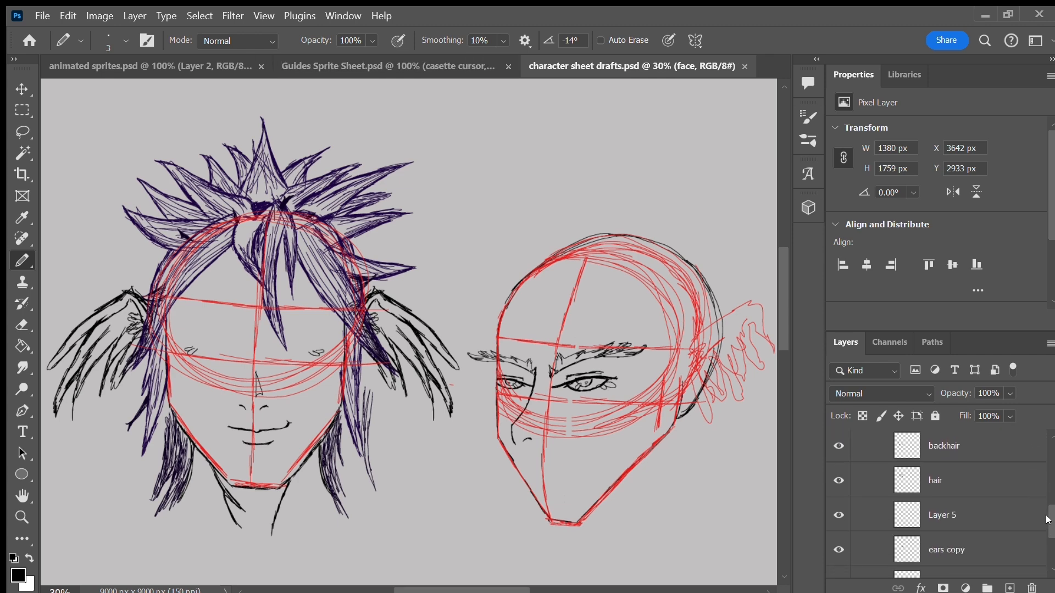
click(847, 515)
click(847, 514)
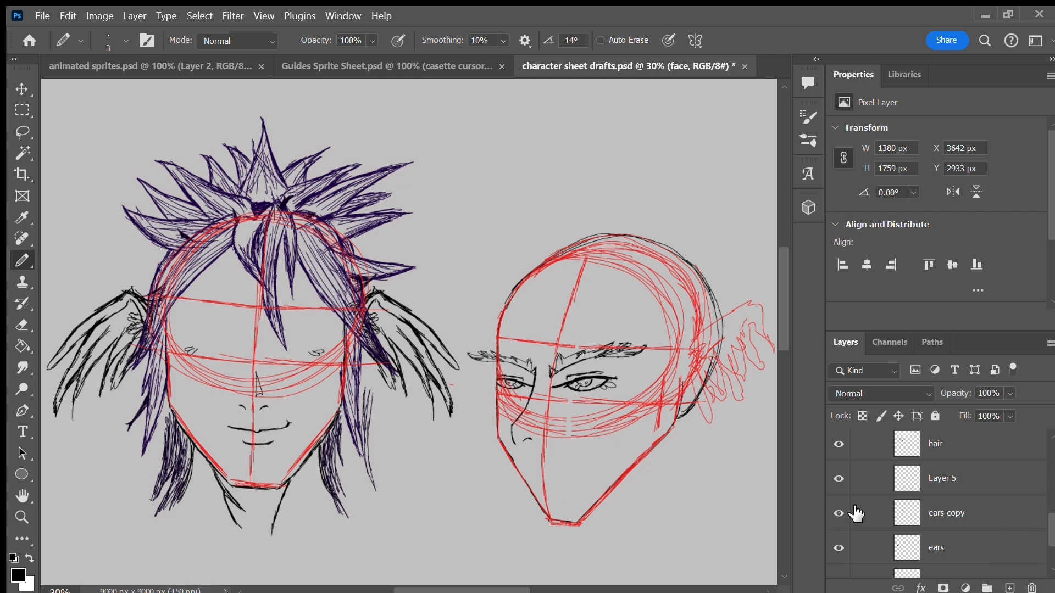
click(987, 514)
key(ctrl+t)
drag(404, 316, 743, 346)
click(821, 40)
key(ctrl+s)
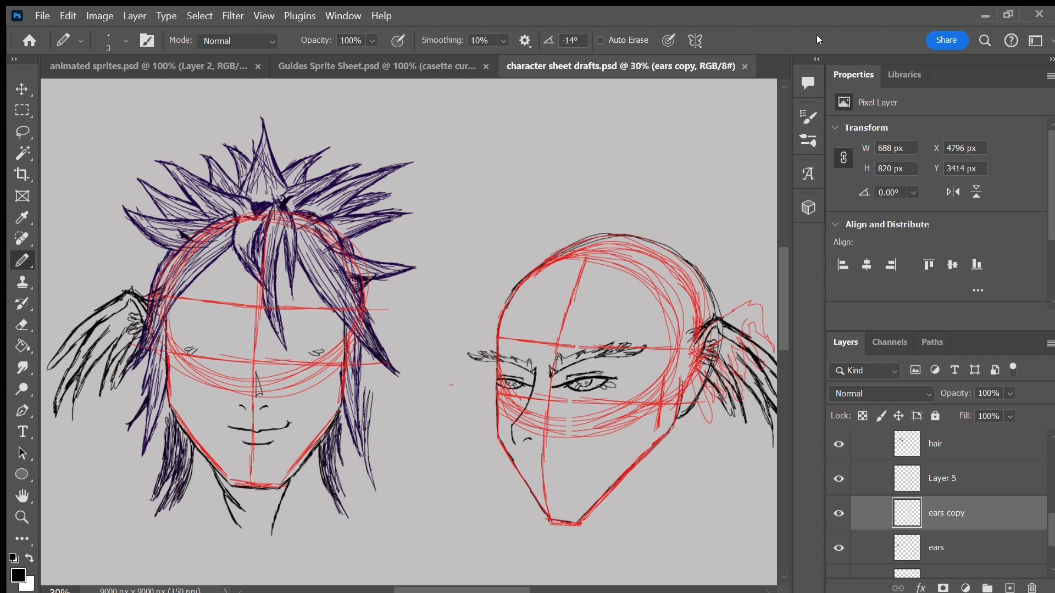
Step: Move the hair and backhair layers from the front head onto the side head at X 3399 px and save the document
key(v)
drag(270, 173, 603, 173)
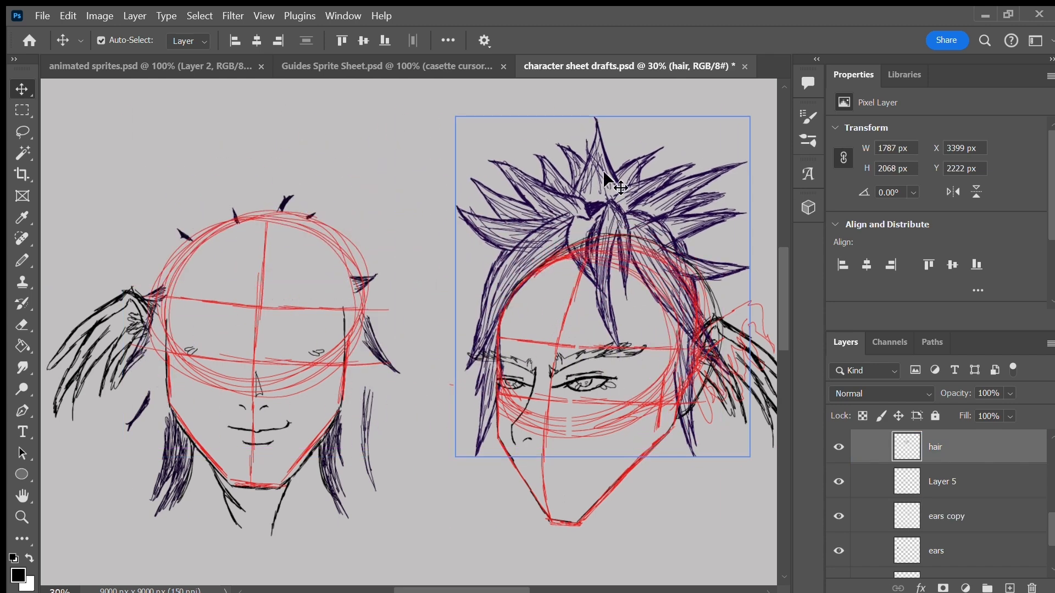
drag(384, 287, 696, 228)
key(ctrl+s)
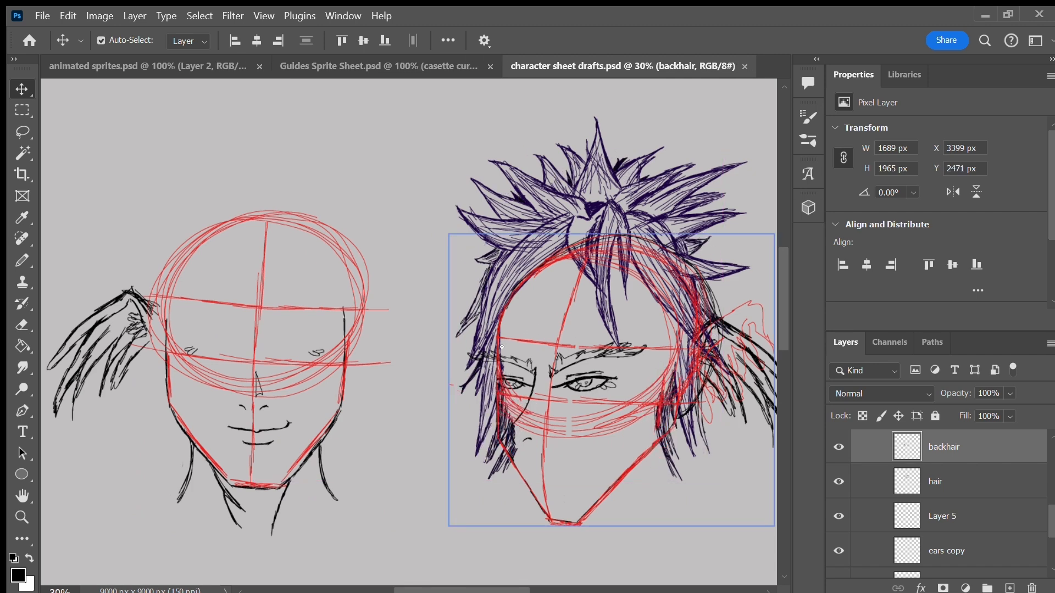
Step: Clean up the back hair strands overlapping the far cheek and save the document
key(ctrl+z)
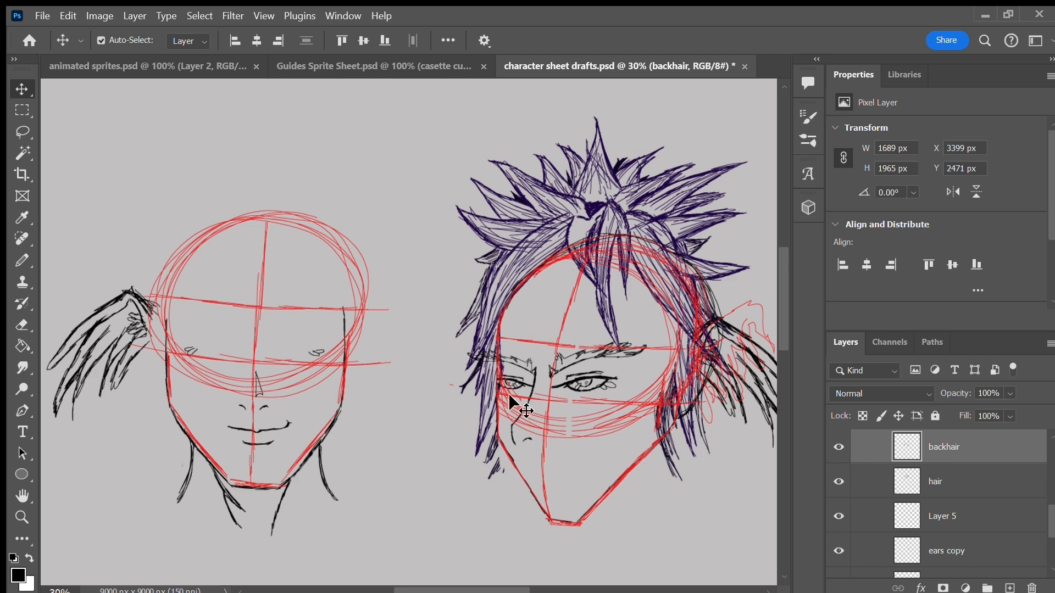
key(ctrl+z)
key(ctrl+shift+z)
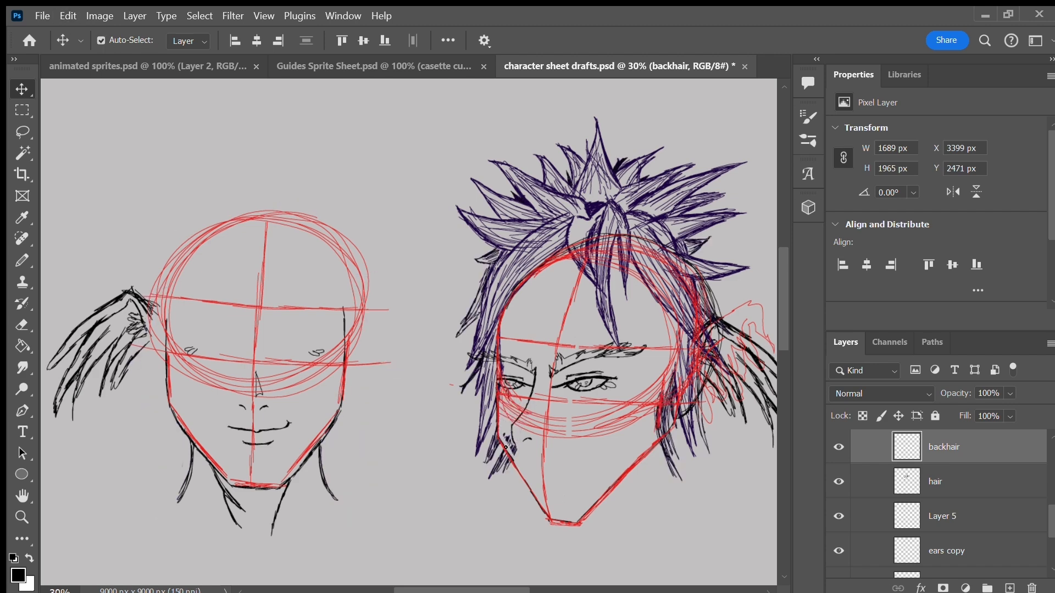
key(ctrl+s)
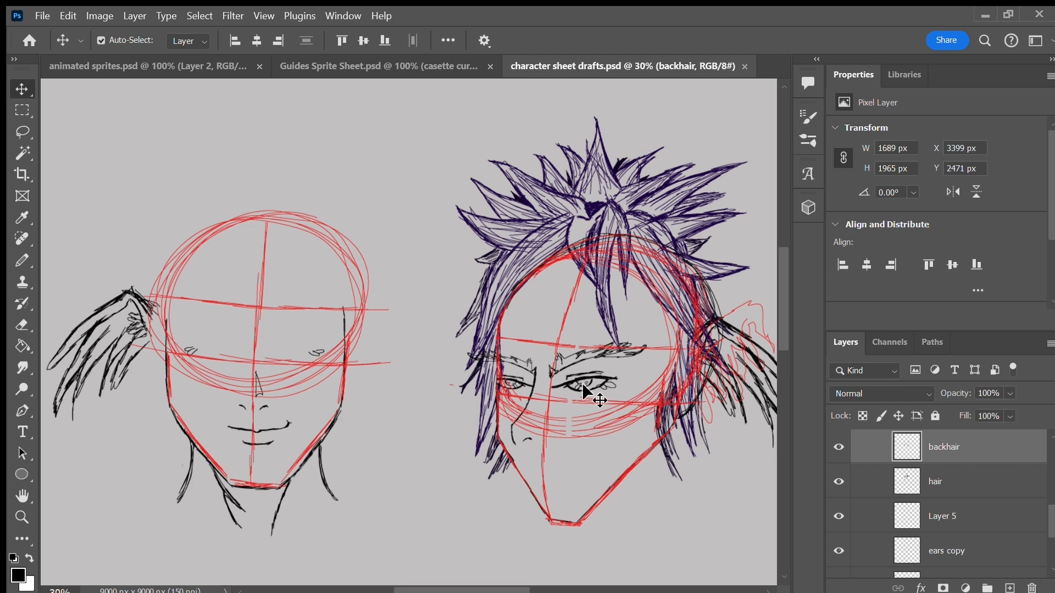
Step: Select the backhair and hair layers together and nudge them down and left to X 3083 px, Y 2363 px
shift+click(972, 482)
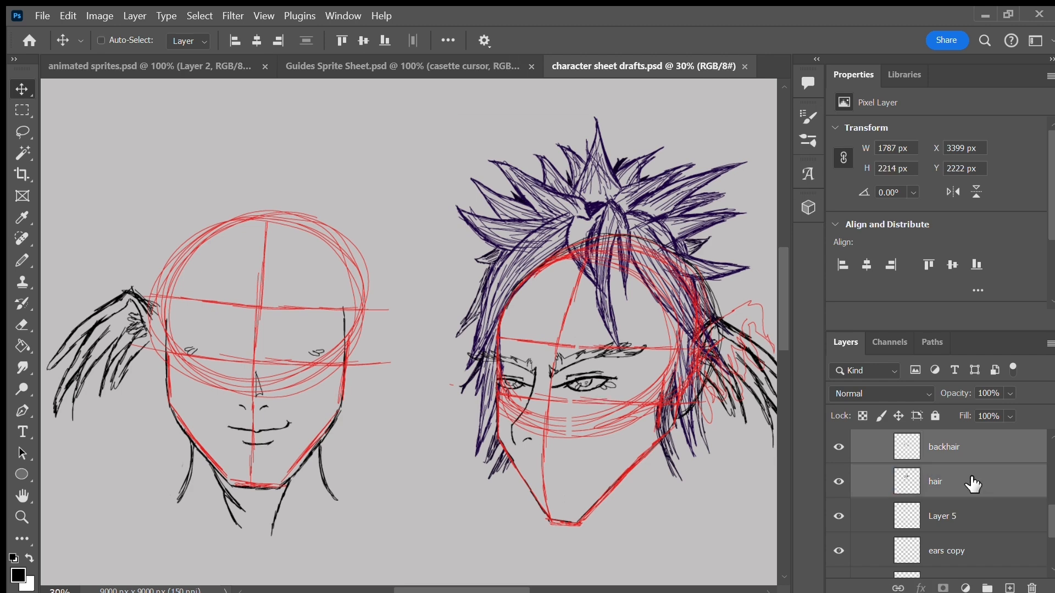
key(shift+Down)
key(shift+Down)
key(shift+Down)
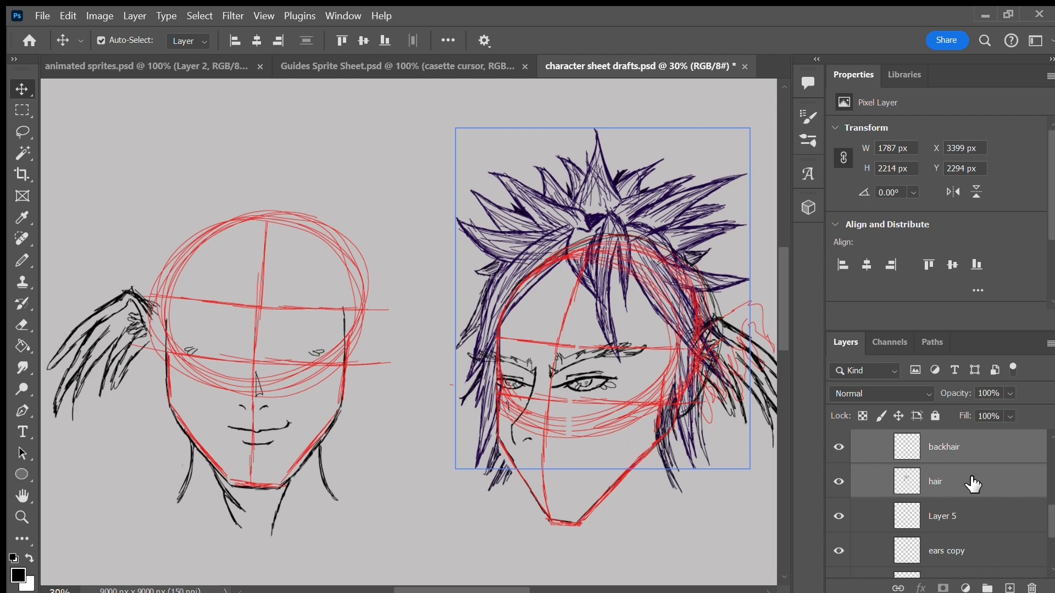
key(shift+Down)
key(shift+Down)
drag(784, 310, 778, 280)
mouse_move(491, 591)
mouse_down()
mouse_move(583, 578)
mouse_move(498, 585)
mouse_up()
drag(780, 288, 776, 301)
key(Down)
key(Down)
key(Down)
key(Down)
key(Down)
key(Down)
key(Down)
key(Down)
key(Down)
key(Down)
key(Down)
key(Down)
key(shift+Left)
key(shift+Left)
key(shift+Left)
key(shift+Left)
key(shift+Left)
key(shift+Left)
key(Down)
key(Down)
key(Down)
key(Down)
key(Left)
key(Left)
key(Left)
key(Left)
key(Left)
key(Left)
key(Left)
key(Left)
key(Left)
key(Left)
key(Left)
key(Left)
key(Left)
key(Left)
key(Left)
key(Left)
key(Left)
key(Left)
key(Left)
key(Left)
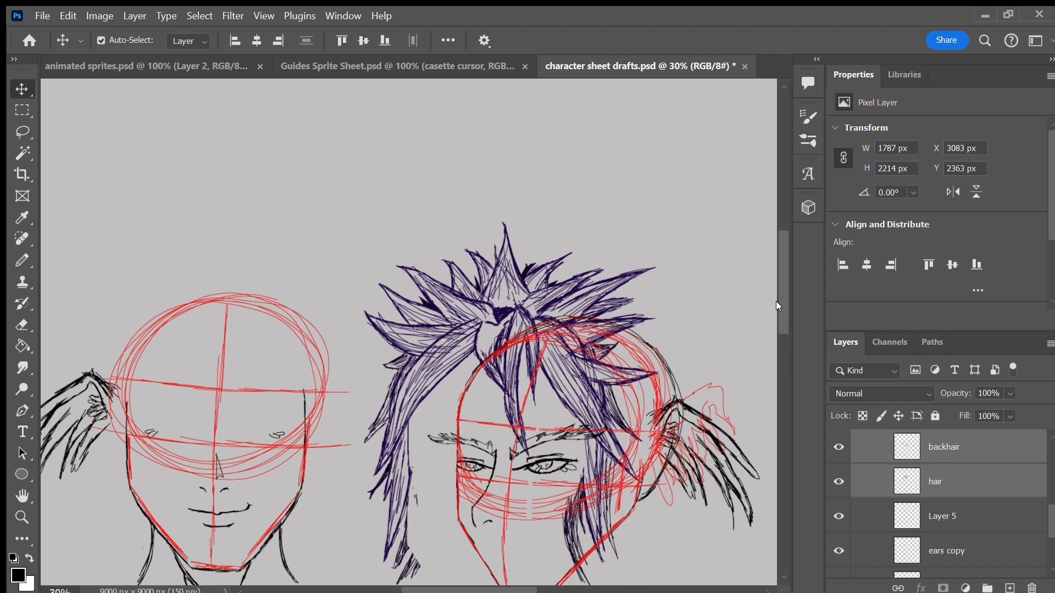
Step: Lower the selected hair layers over the side head to X 3087 px, Y 2450 px and save the document
drag(778, 305, 777, 285)
drag(512, 589, 548, 590)
key(Down)
key(Down)
key(Down)
key(Down)
key(Down)
key(Down)
key(Down)
key(Down)
key(Down)
key(Down)
key(Down)
key(Down)
key(Down)
key(shift+Left)
key(Down)
key(Down)
key(Down)
key(Down)
key(Down)
key(Down)
key(Left)
key(Left)
key(Left)
key(Left)
drag(549, 589, 570, 589)
key(Down)
key(Down)
key(Down)
key(Down)
key(Down)
key(Down)
key(Down)
key(Down)
key(Down)
key(Right)
key(Right)
key(Right)
key(Right)
key(Right)
key(Right)
key(Right)
key(Right)
key(Right)
key(Right)
key(Right)
key(Right)
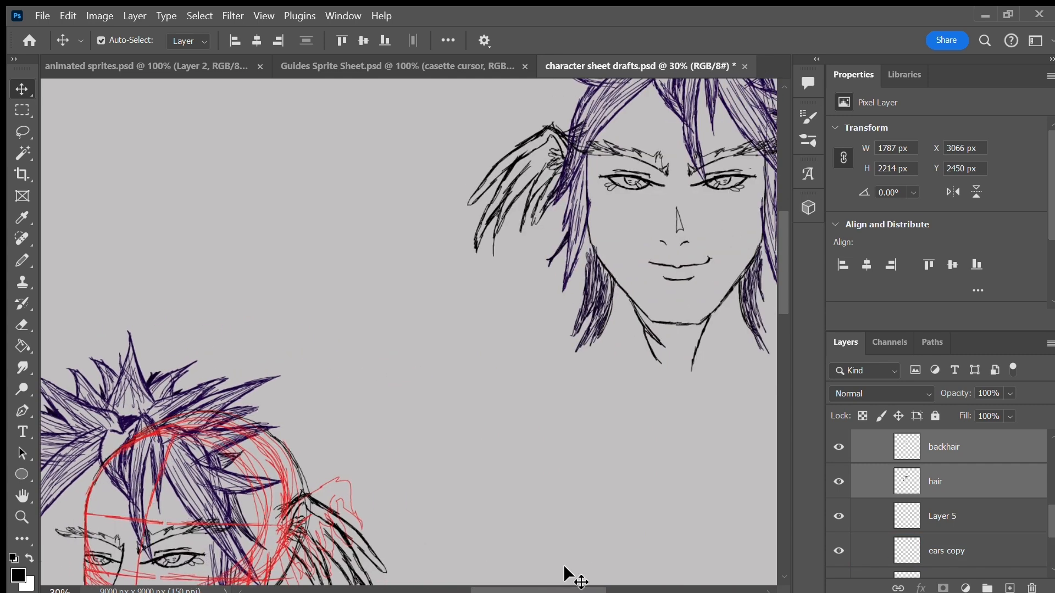
key(Right)
key(Right)
key(Right)
key(Right)
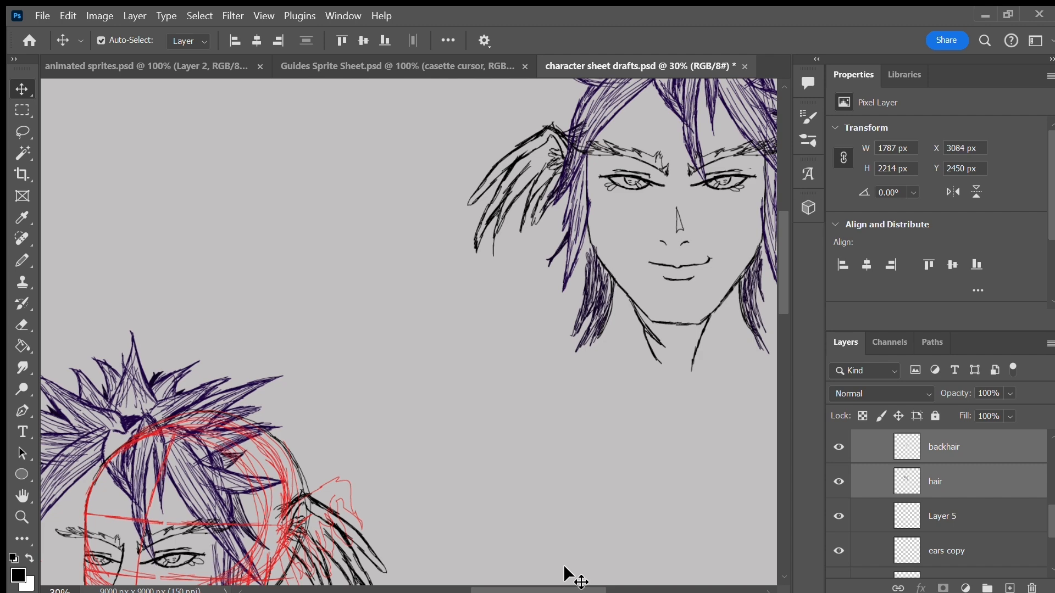
scroll(569, 574, left, 6)
scroll(779, 308, down, 3)
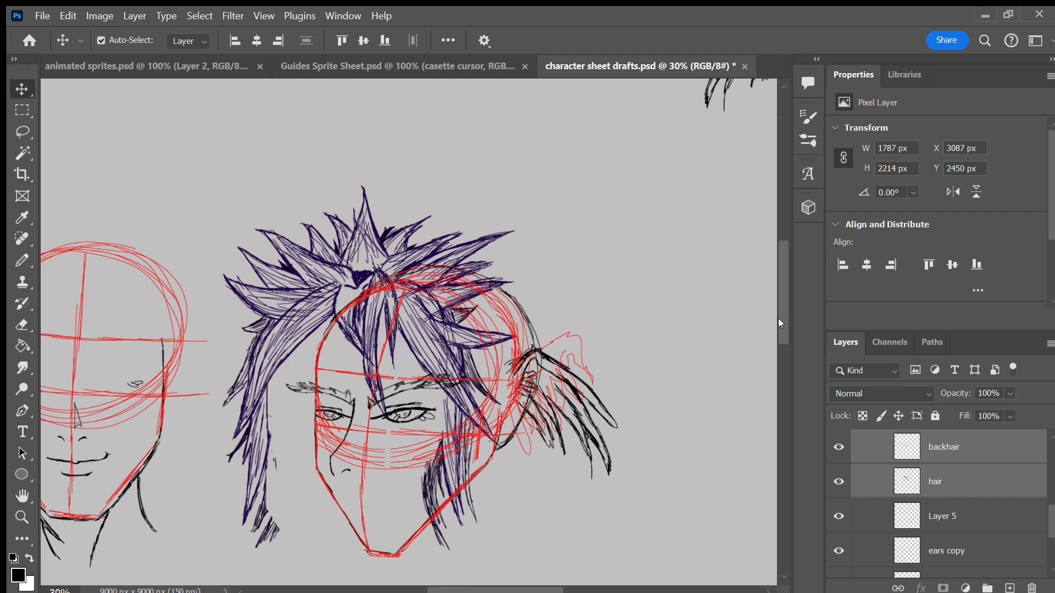
key(ctrl+s)
scroll(778, 318, down, 1)
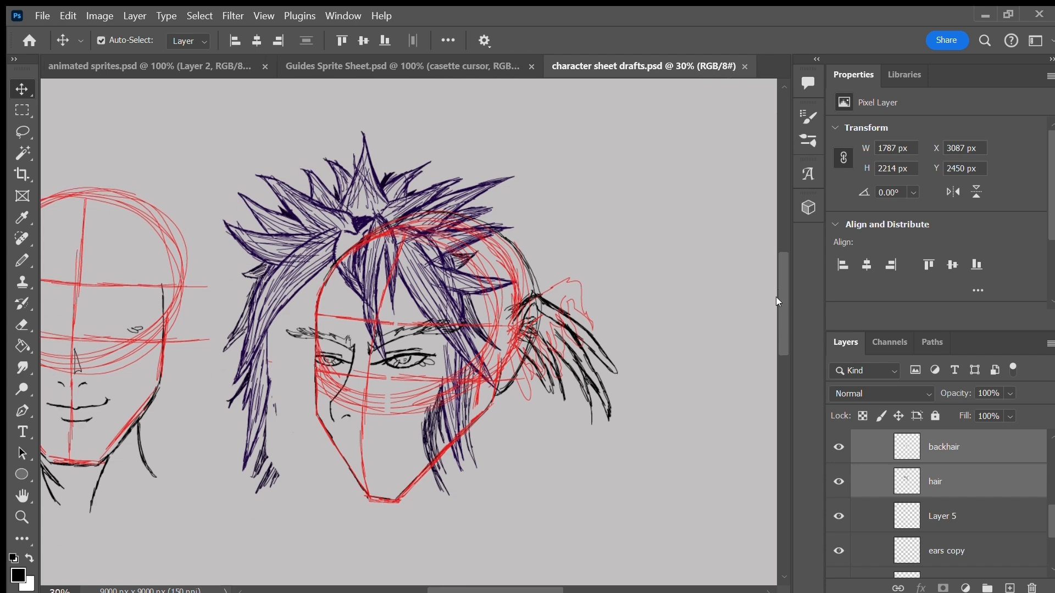
Step: Select the face outline layer on the front head copy and nudge it right to X 1812 px
scroll(464, 574, left, 3)
click(160, 458)
click(188, 400)
scroll(1043, 512, up, 3)
scroll(1044, 512, down, 3)
key(shift+Right)
key(shift+Right)
key(shift+Right)
key(shift+Right)
key(shift+Right)
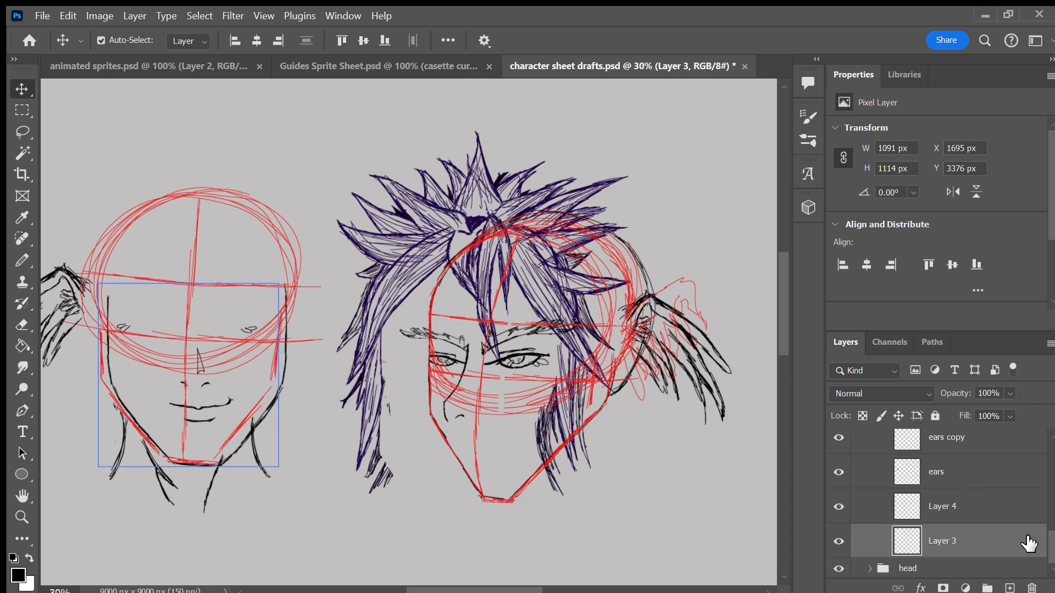
key(Right)
key(Right)
Step: Lasso the mouth on the front face and duplicate it onto its own layer
click(22, 132)
mouse_move(209, 429)
mouse_down()
mouse_move(245, 379)
mouse_move(207, 410)
mouse_move(160, 395)
mouse_up()
key(ctrl+j)
key(v)
shift+click(206, 406)
key(ctrl+z)
key(ctrl+z)
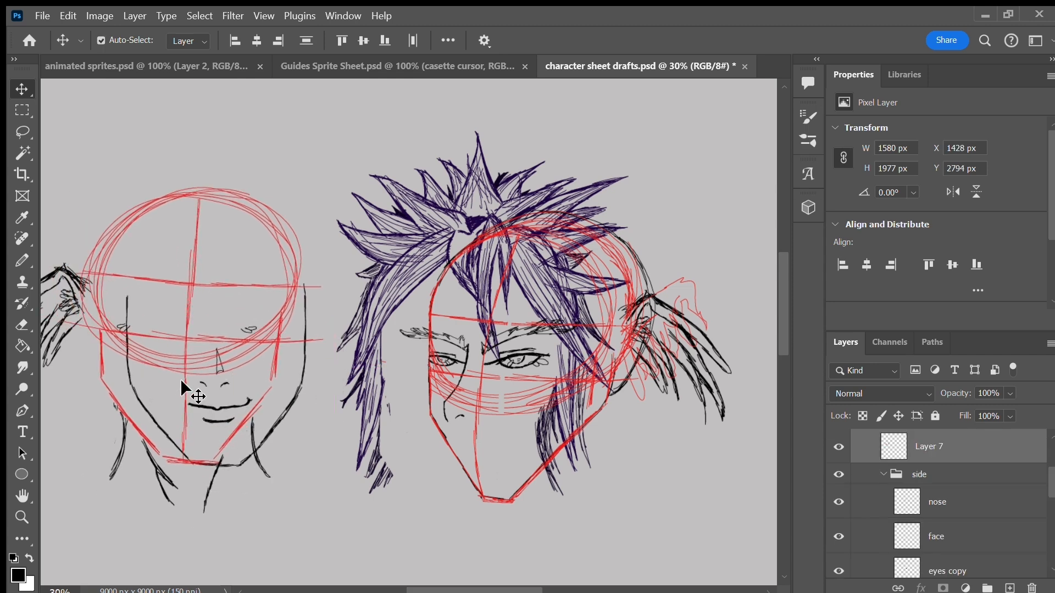
key(ctrl+t)
key(Escape)
key(ctrl+z)
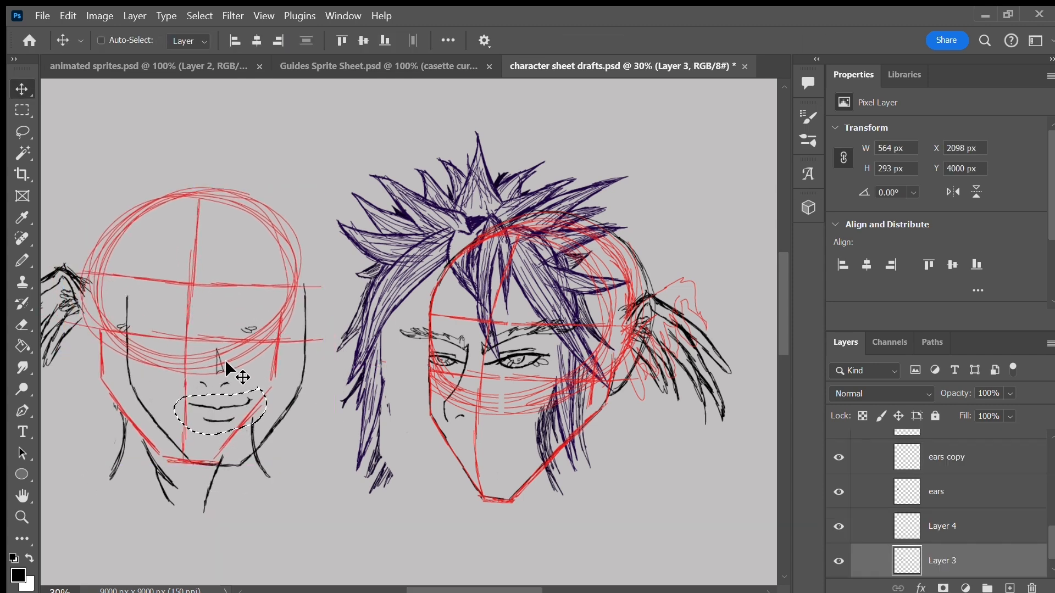
key(ctrl+j)
Step: Move the copied mouth under the side head's nose, to X 3598 px, Y 4271 px
key(shift+Right)
key(shift+Right)
key(shift+Right)
key(shift+Right)
key(shift+Right)
key(shift+Right)
key(shift+Right)
key(shift+Right)
key(shift+Right)
key(shift+Right)
key(shift+Right)
key(shift+Right)
key(shift+Right)
key(shift+Right)
key(shift+Right)
key(shift+Right)
key(shift+Right)
key(shift+Right)
key(shift+Right)
key(shift+Right)
drag(225, 362, 479, 434)
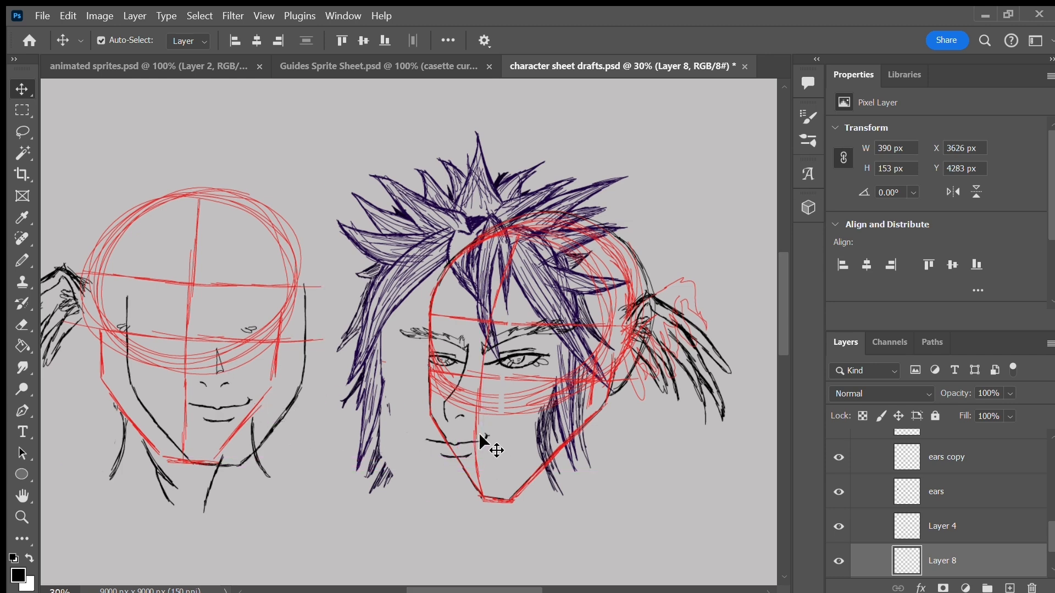
key(Left)
key(Left)
key(Left)
key(Left)
key(Left)
key(Left)
key(Left)
key(Left)
key(Left)
key(Left)
key(Left)
key(Left)
key(Left)
key(Left)
key(Left)
key(Left)
key(Left)
key(Left)
key(Left)
key(Left)
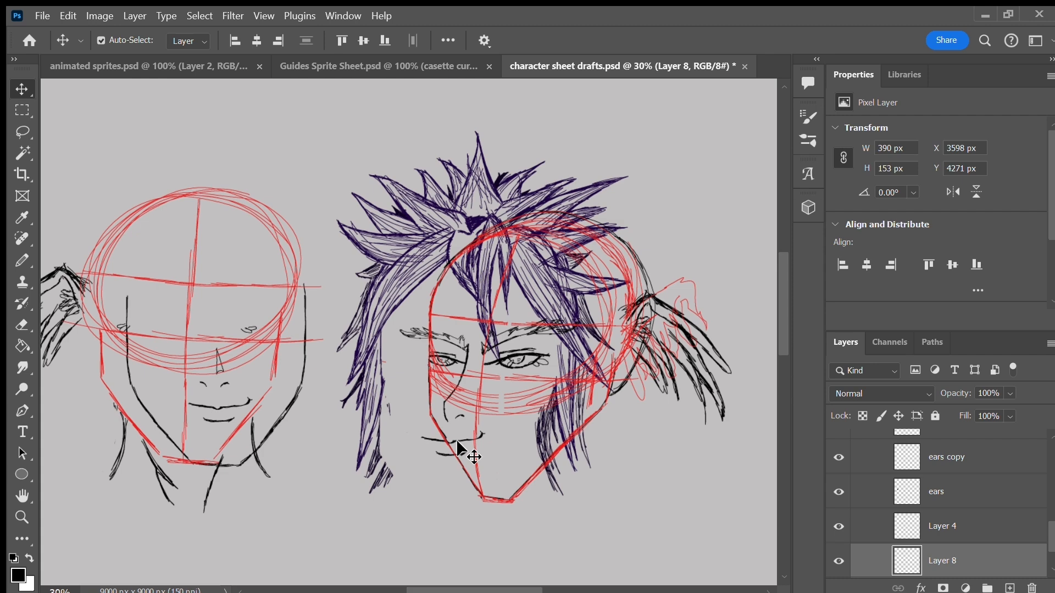
Step: Trim the mouth where it extends past the far face contour, redraw its edge in pencil, and save the document
key(e)
drag(444, 455, 436, 441)
click(22, 256)
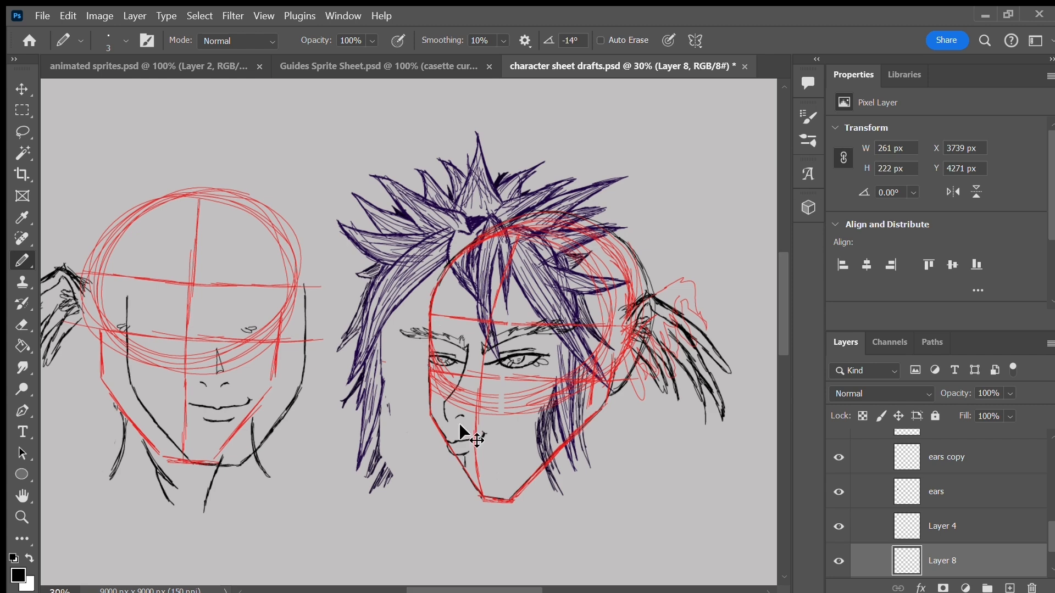
key(ctrl+s)
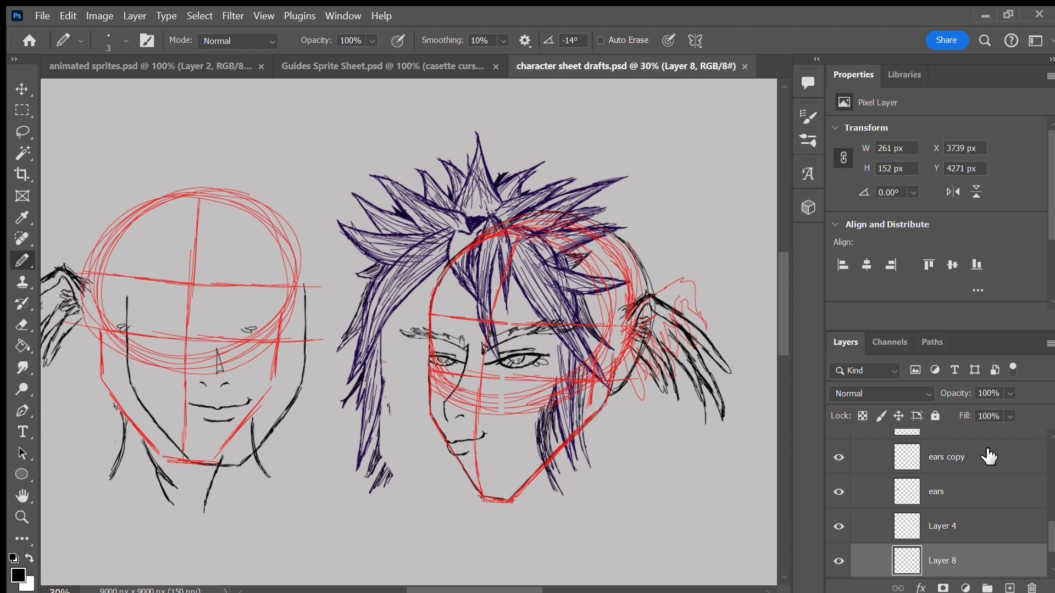
Step: Delete the leftover red guide, face outline and winged ears from the front head copy
drag(1045, 536, 1044, 459)
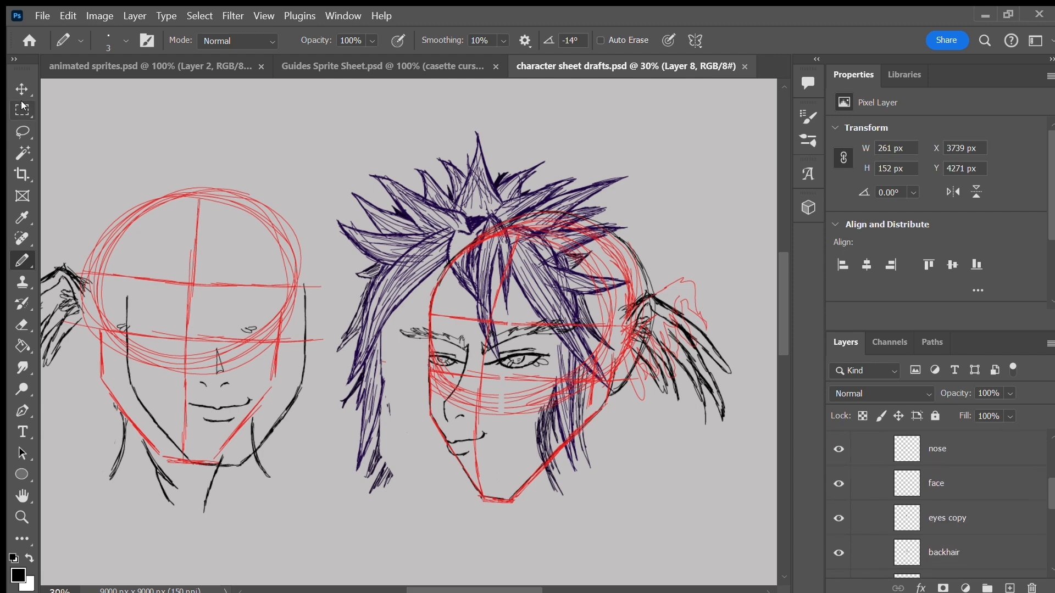
key(m)
key(v)
click(196, 189)
click(194, 196)
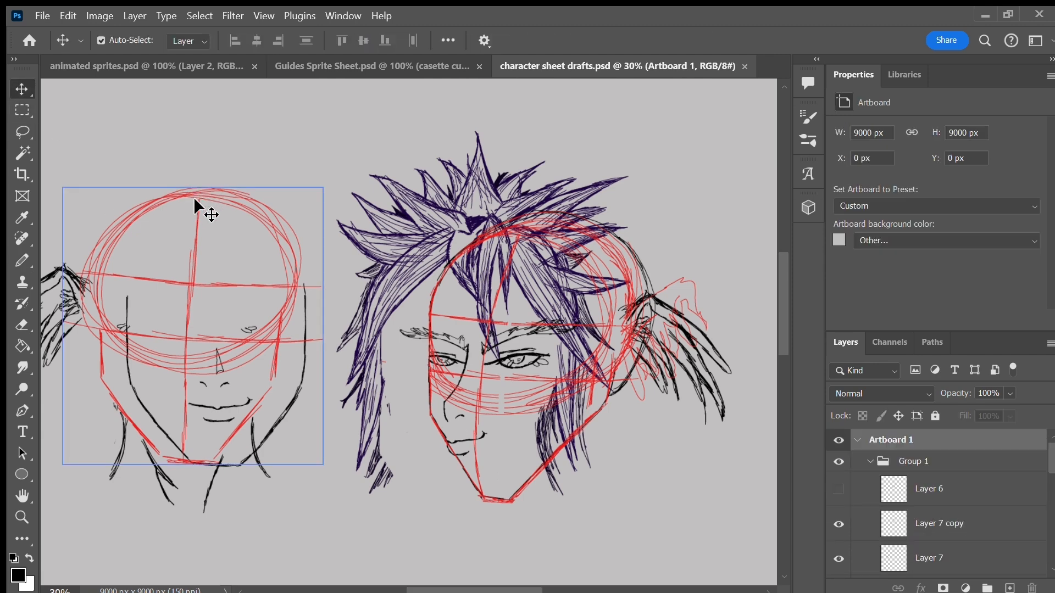
key(Delete)
click(282, 410)
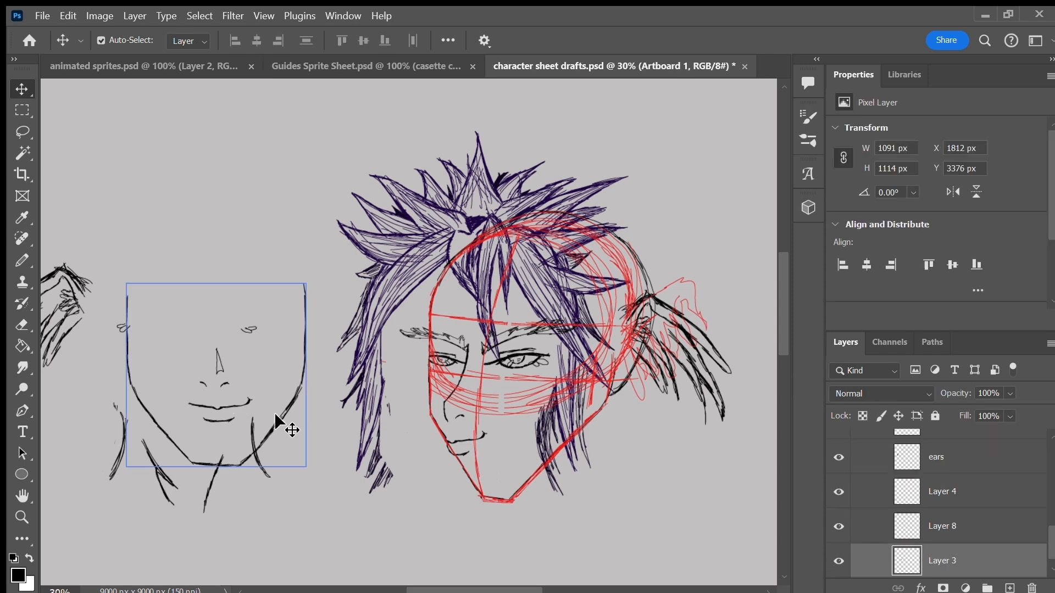
key(Delete)
click(88, 297)
click(72, 274)
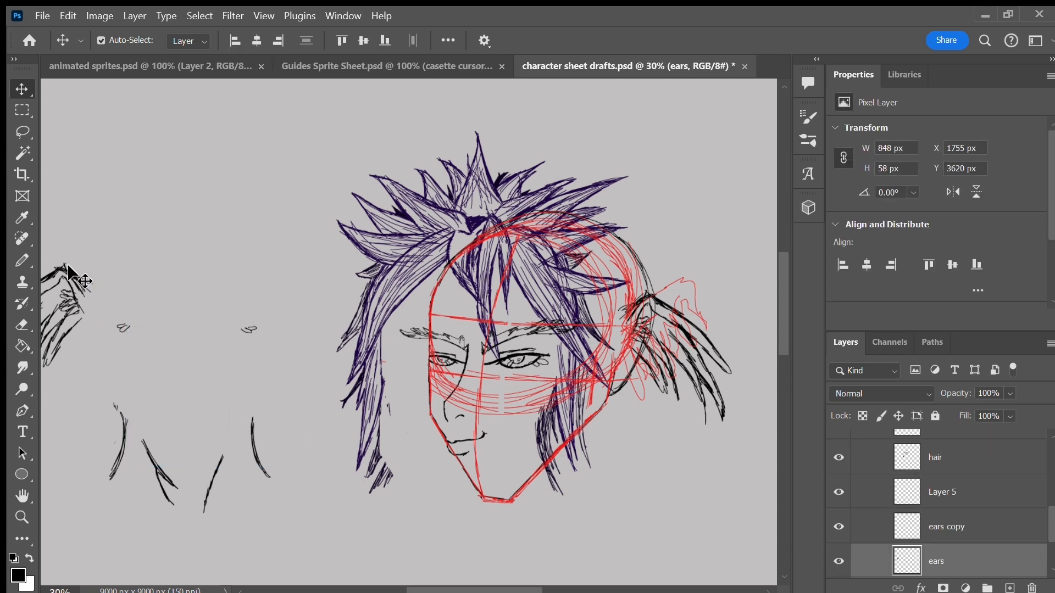
key(Delete)
click(250, 333)
click(116, 329)
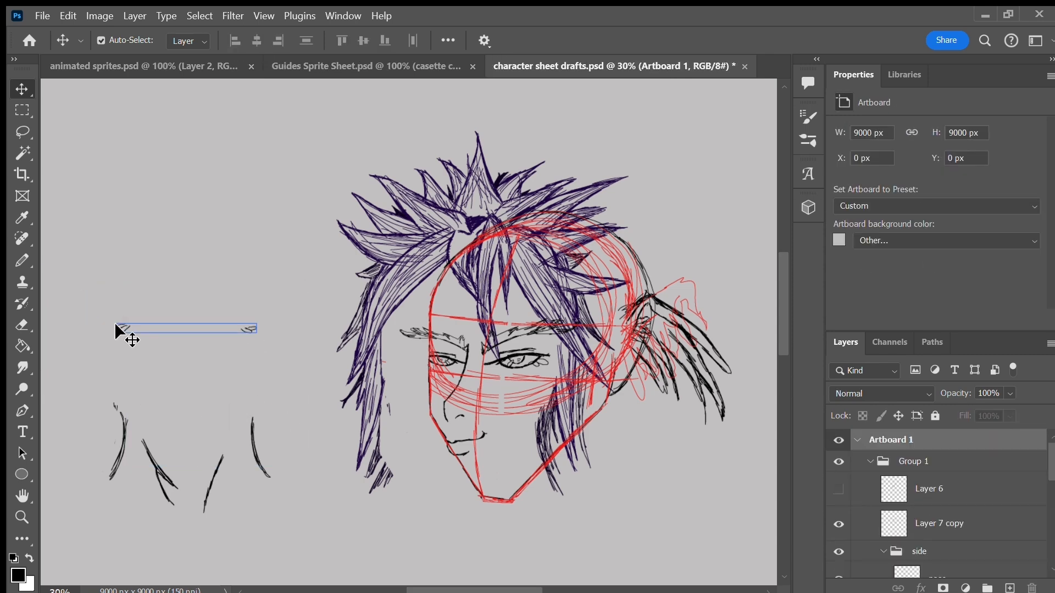
Step: Remove the remaining inner-ear and neck lines of the front copy and hide the side head's red guide layers
click(838, 488)
drag(999, 529, 1031, 587)
click(838, 522)
drag(968, 525, 1031, 587)
drag(1050, 538, 1039, 466)
click(838, 466)
click(839, 500)
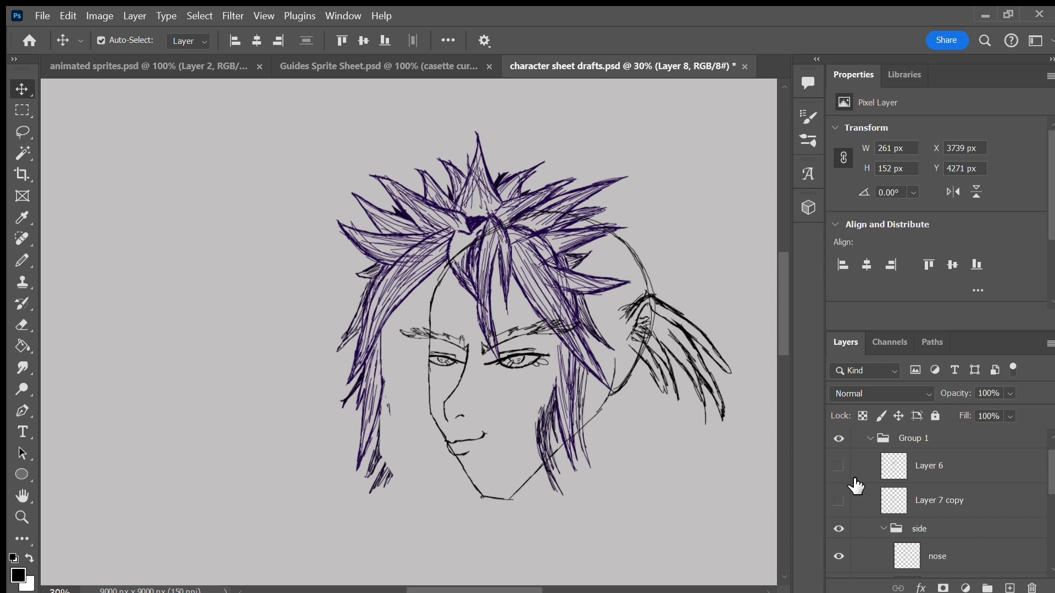
Step: Add a new layer above backhair in the side group and name it "side hair"
scroll(856, 486, down, 5)
click(1008, 472)
key(ctrl+shift+alt+n)
double_click(941, 480)
text(side hair)
key(Return)
Step: Sample the hair's dark purple and pencil a narrow lock falling beside the far side of the forehead
click(18, 576)
click(490, 223)
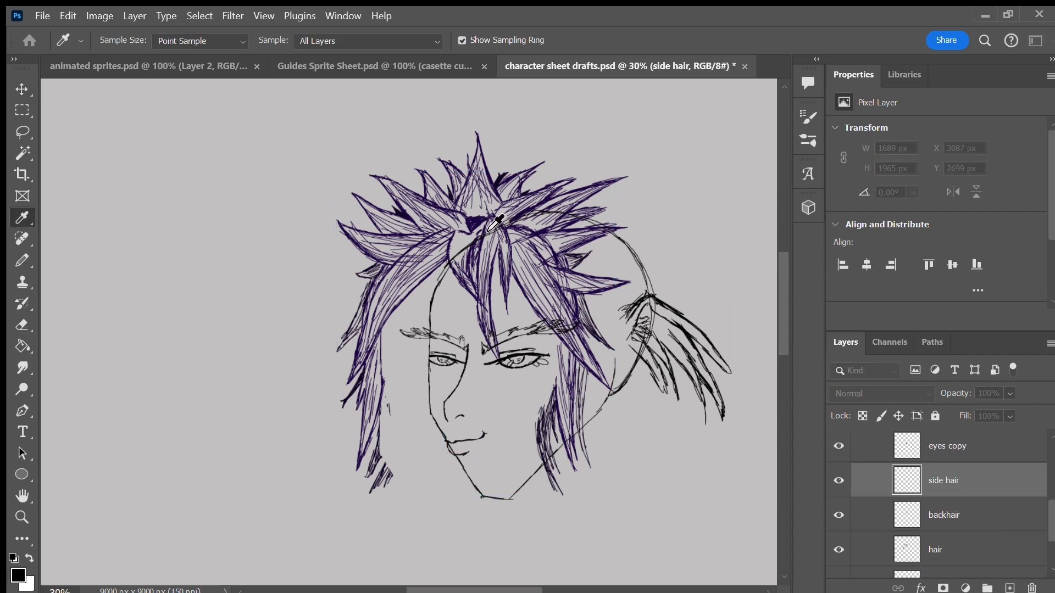
click(663, 264)
click(25, 253)
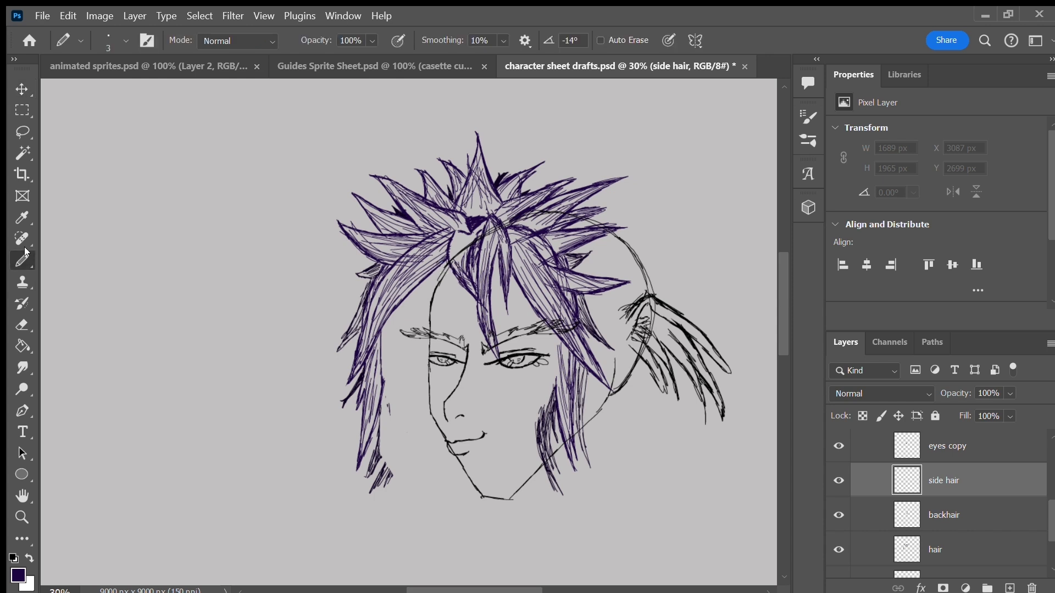
mouse_move(449, 268)
mouse_down()
mouse_move(411, 376)
mouse_move(420, 274)
mouse_move(414, 306)
mouse_up()
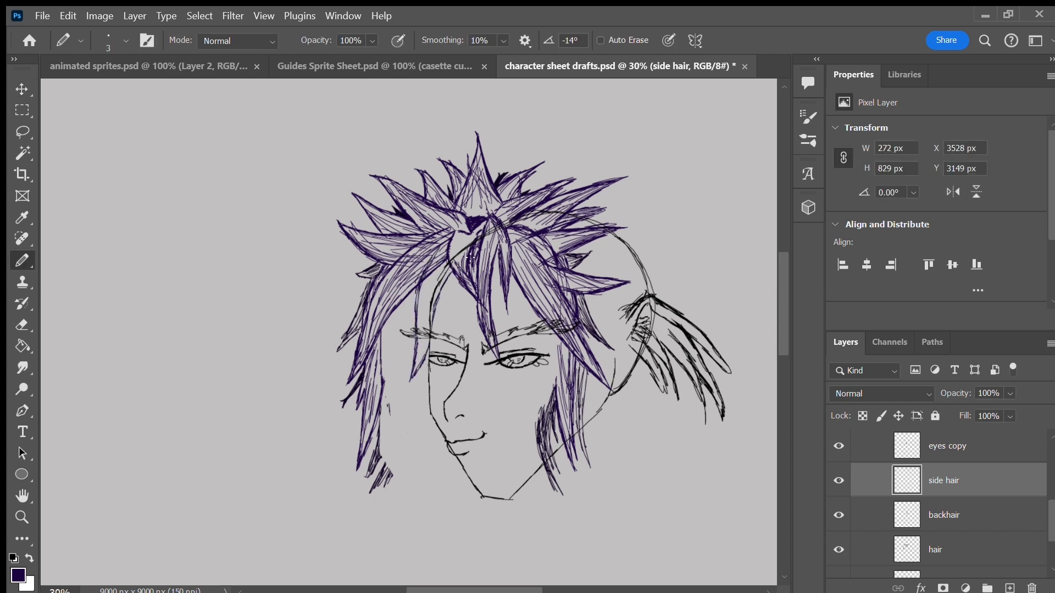
drag(441, 257, 423, 308)
Step: Erase the long outer strands on the far side of the head from the hair layer
click(985, 516)
click(967, 550)
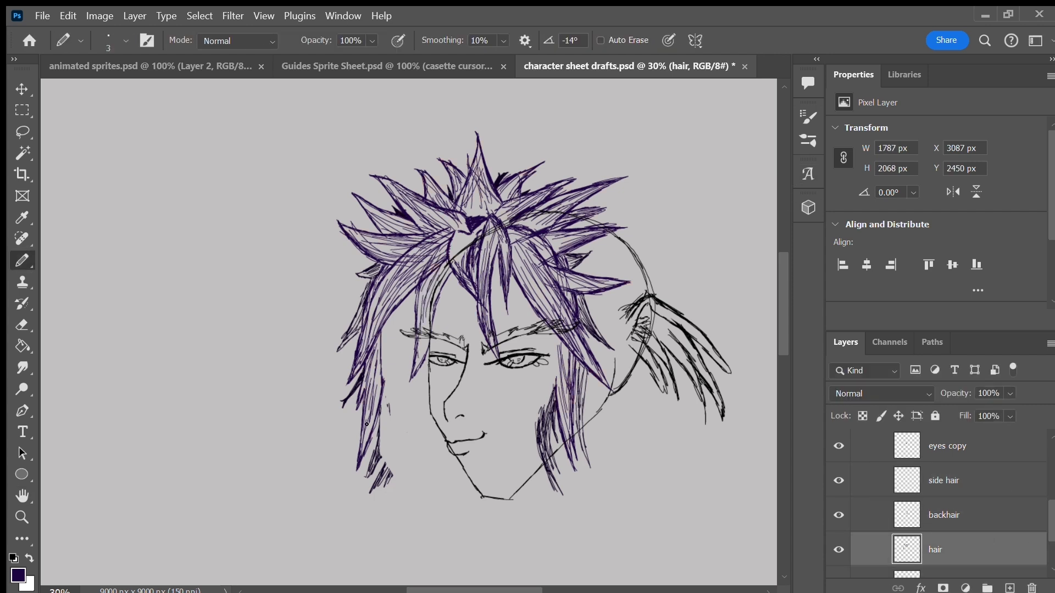
mouse_move(385, 385)
mouse_down()
mouse_move(363, 429)
mouse_move(379, 313)
mouse_move(364, 312)
mouse_move(401, 263)
mouse_move(421, 258)
mouse_move(414, 265)
mouse_up()
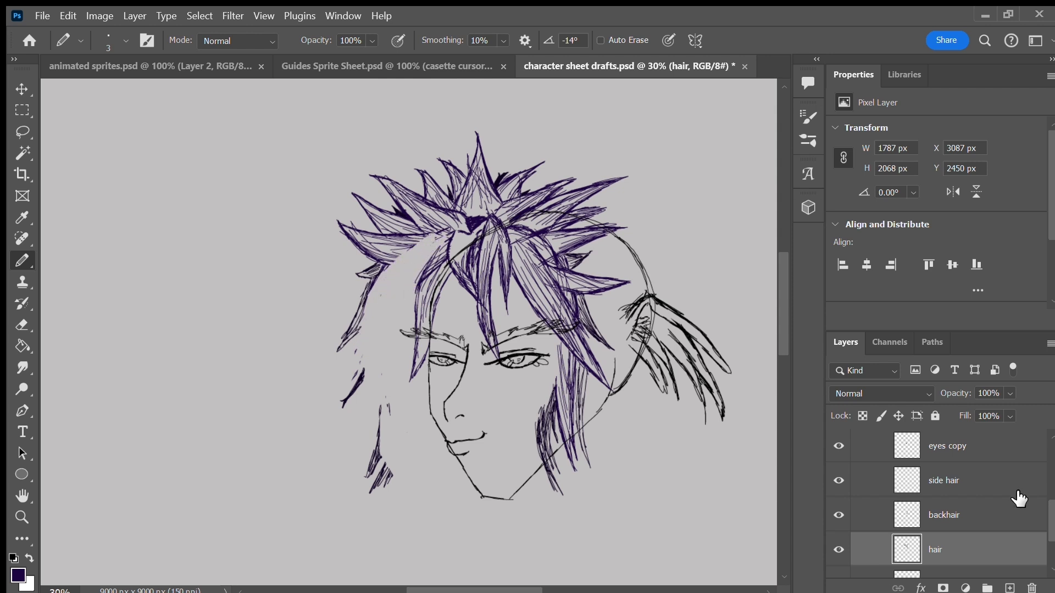
Step: Replace the wide spikes on the far side of the head with shorter, foreshortened ones
mouse_move(413, 246)
mouse_down()
mouse_move(411, 261)
mouse_move(419, 255)
mouse_move(395, 228)
mouse_up()
mouse_move(357, 198)
mouse_down()
mouse_move(398, 212)
mouse_move(371, 219)
mouse_move(378, 225)
mouse_move(424, 239)
mouse_move(398, 222)
mouse_move(394, 250)
mouse_move(389, 239)
mouse_move(407, 256)
mouse_up()
mouse_move(343, 228)
mouse_down()
mouse_move(357, 244)
mouse_move(395, 239)
mouse_up()
drag(371, 284, 384, 262)
mouse_move(384, 177)
mouse_down()
mouse_move(400, 203)
mouse_move(403, 181)
mouse_up()
mouse_move(431, 231)
mouse_down()
mouse_move(406, 193)
mouse_move(436, 217)
mouse_move(473, 305)
mouse_move(460, 225)
mouse_up()
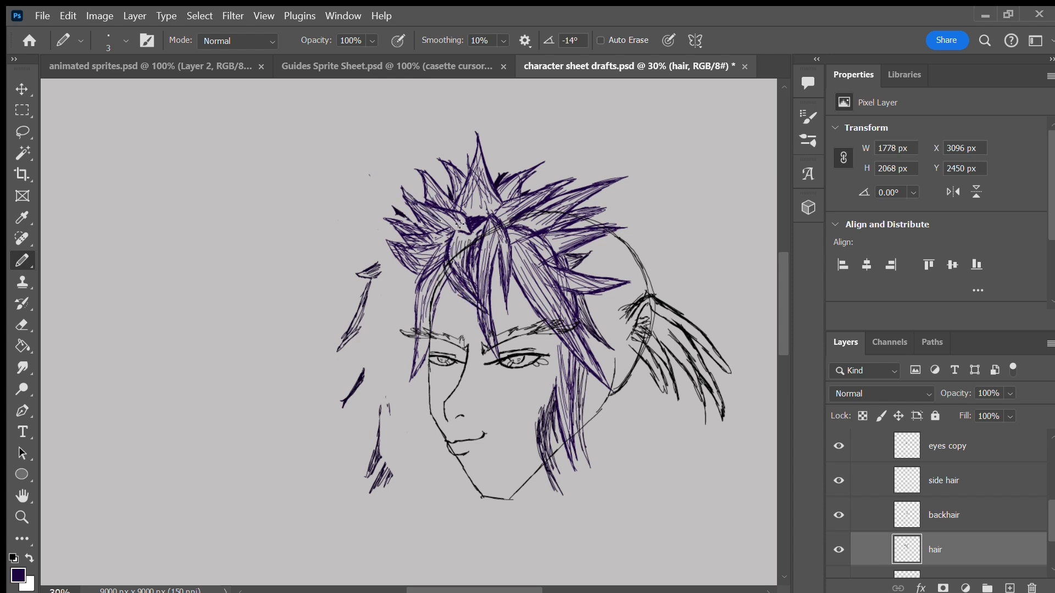
Step: Thicken the centre bangs and reshape the near-side strands, clearing the old long lock over the cheek
mouse_move(516, 255)
mouse_down()
mouse_move(505, 306)
mouse_move(508, 227)
mouse_move(518, 252)
mouse_move(502, 310)
mouse_move(517, 258)
mouse_move(498, 248)
mouse_move(481, 288)
mouse_up()
mouse_move(580, 362)
mouse_down()
mouse_move(614, 394)
mouse_move(608, 375)
mouse_move(616, 396)
mouse_move(555, 390)
mouse_move(562, 442)
mouse_up()
key(ctrl+z)
key(ctrl+z)
key(ctrl+z)
key(ctrl+z)
key(ctrl+z)
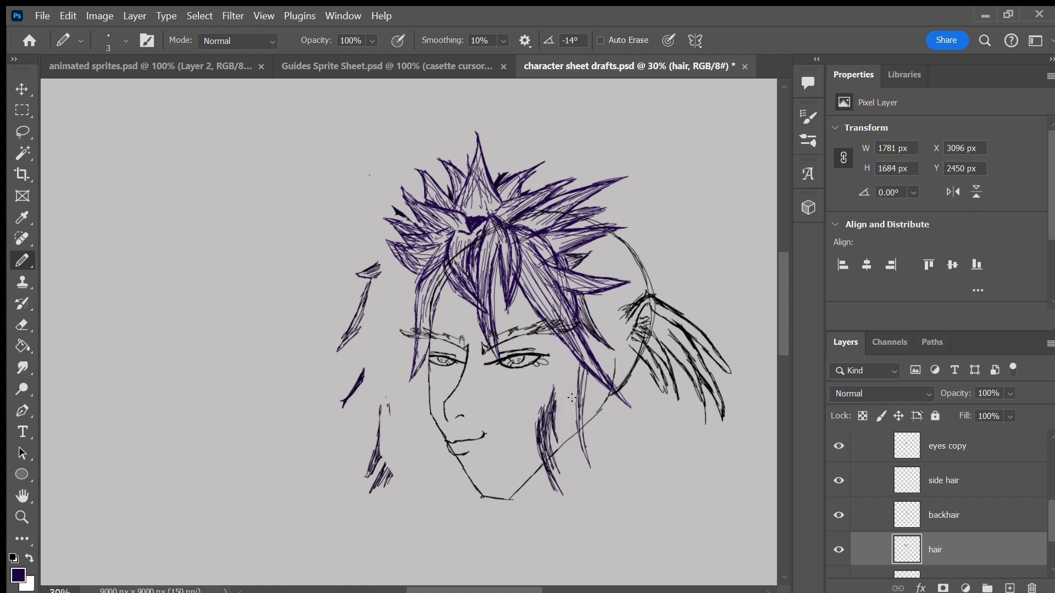
Step: Pencil long strands on the side hair layer, falling in front of the winged ear past the jaw
click(1010, 476)
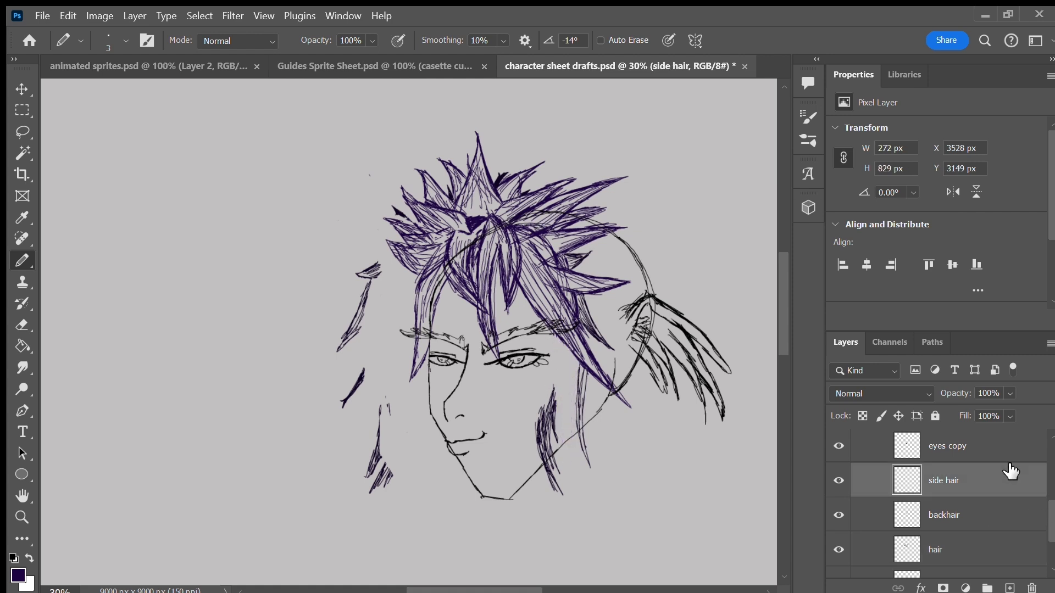
mouse_move(580, 275)
mouse_down()
mouse_move(613, 345)
mouse_move(604, 310)
mouse_move(611, 325)
mouse_move(609, 364)
mouse_move(594, 383)
mouse_move(621, 478)
mouse_up()
drag(610, 407, 633, 497)
drag(614, 337, 616, 463)
drag(588, 296, 610, 378)
drag(604, 388, 616, 470)
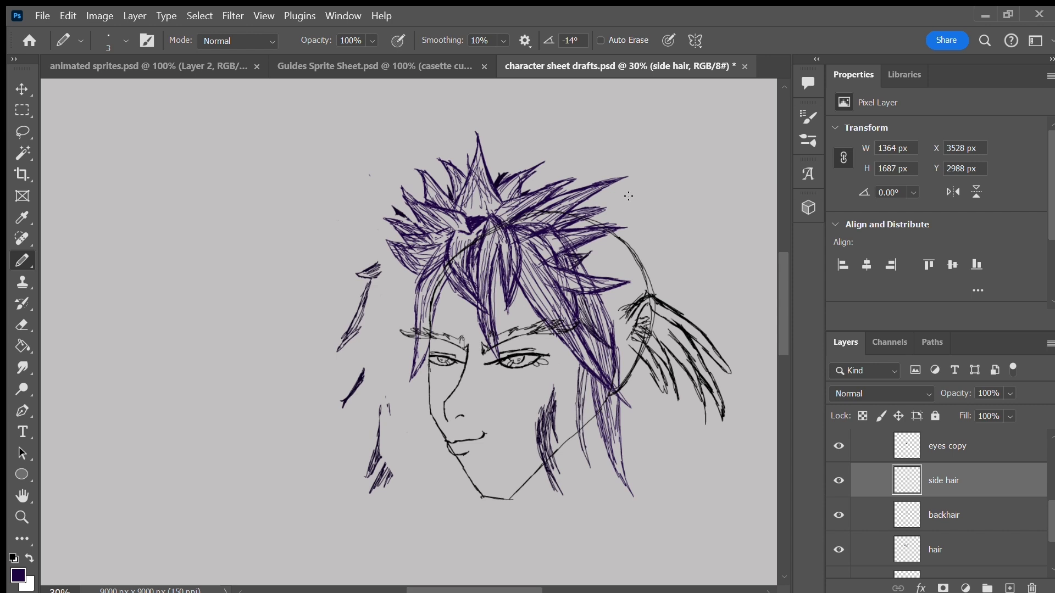
Step: Clean up the overlapping spikes on the near side of the hair layer and fill the area with flowing strands
click(1006, 552)
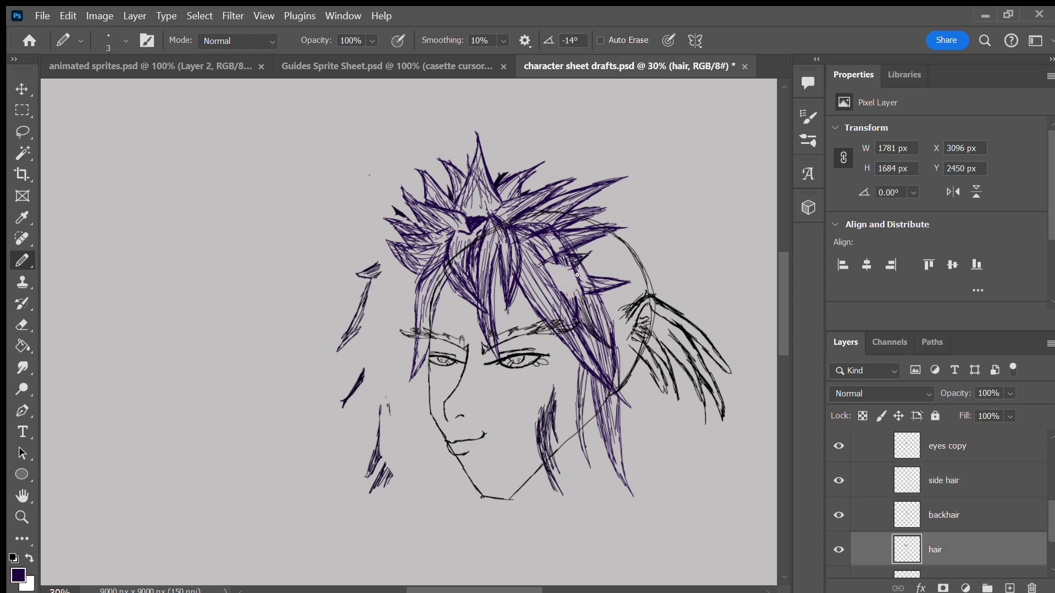
drag(566, 258, 540, 297)
drag(575, 265, 566, 310)
drag(554, 245, 547, 262)
drag(576, 257, 556, 313)
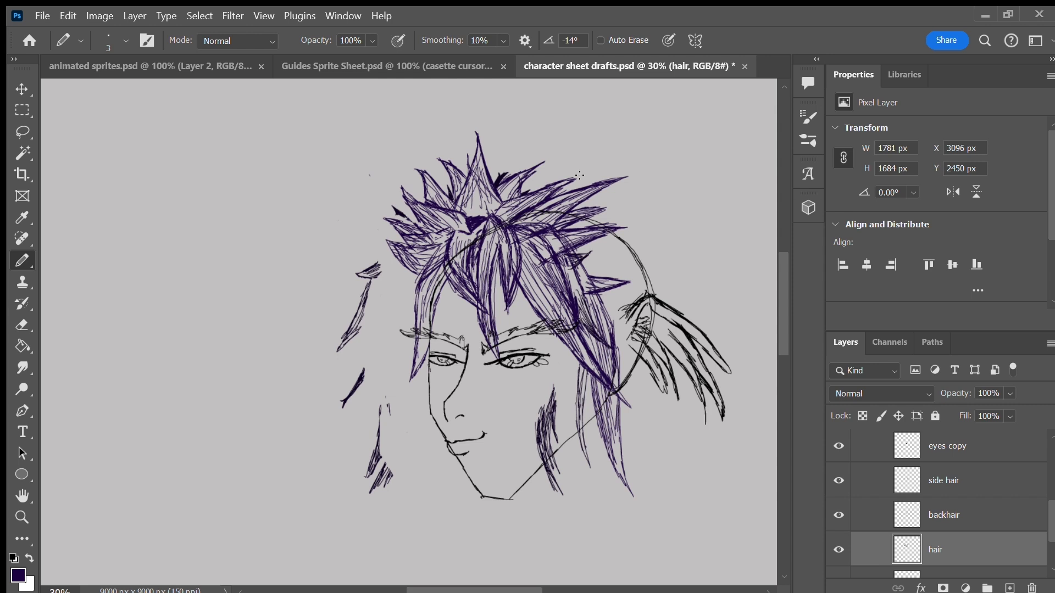
Step: Move the finished front head group beside the far side of the side-view head and save the document
drag(783, 282, 783, 223)
scroll(891, 479, up, 3)
click(890, 476)
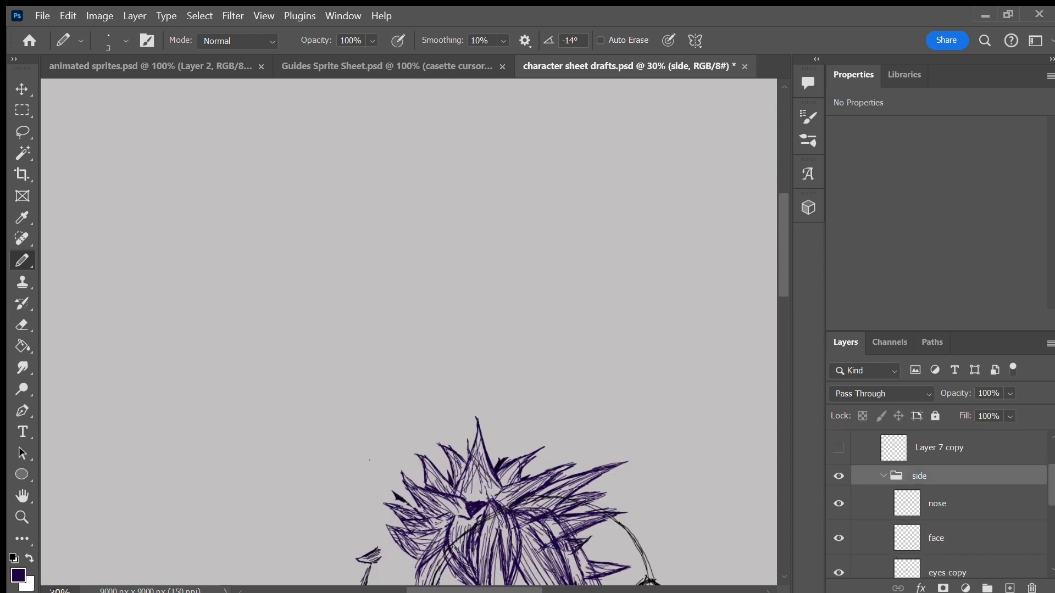
text(1)
key(Return)
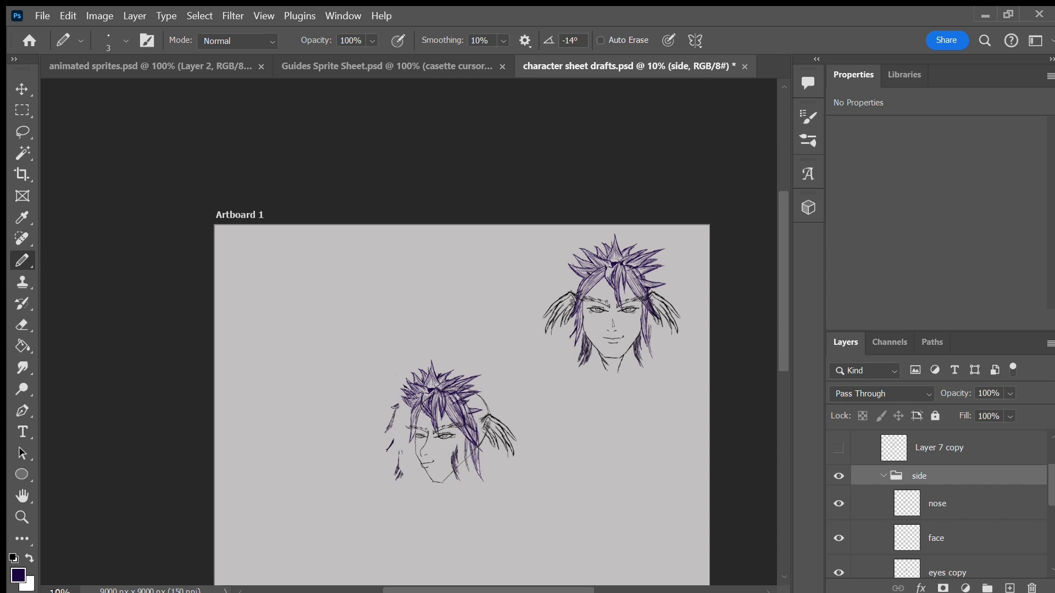
scroll(890, 478, up, 3)
click(870, 461)
click(941, 479)
click(23, 90)
key(ctrl+t)
drag(617, 280, 307, 397)
click(821, 39)
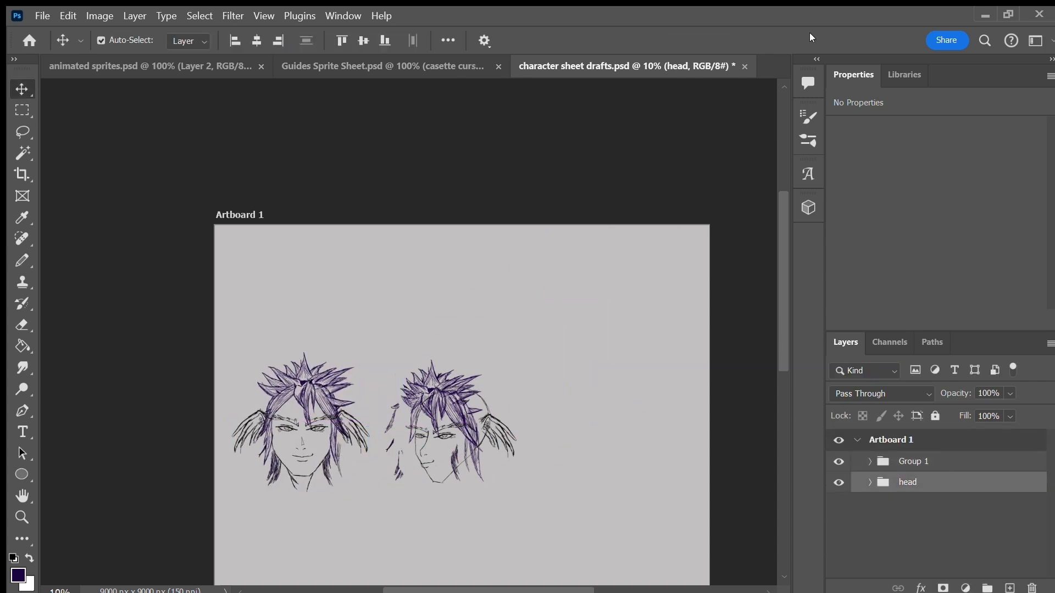
text(3)
key(Return)
key(ctrl+s)
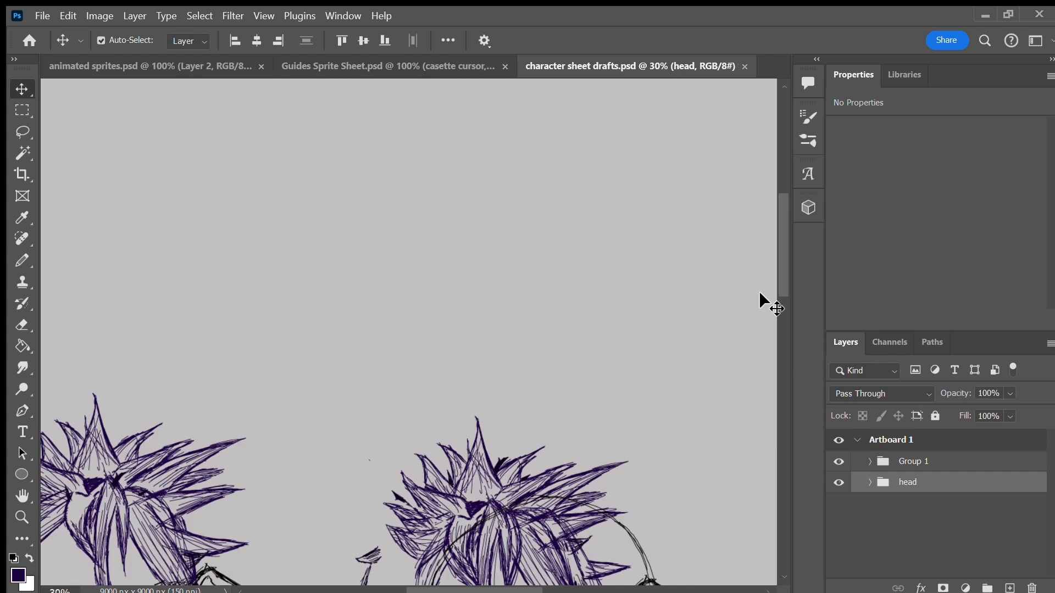
Step: Shift the side head's mouth right to X 3808 px, Y 4271 px and save the document
drag(783, 297, 783, 355)
drag(514, 590, 495, 590)
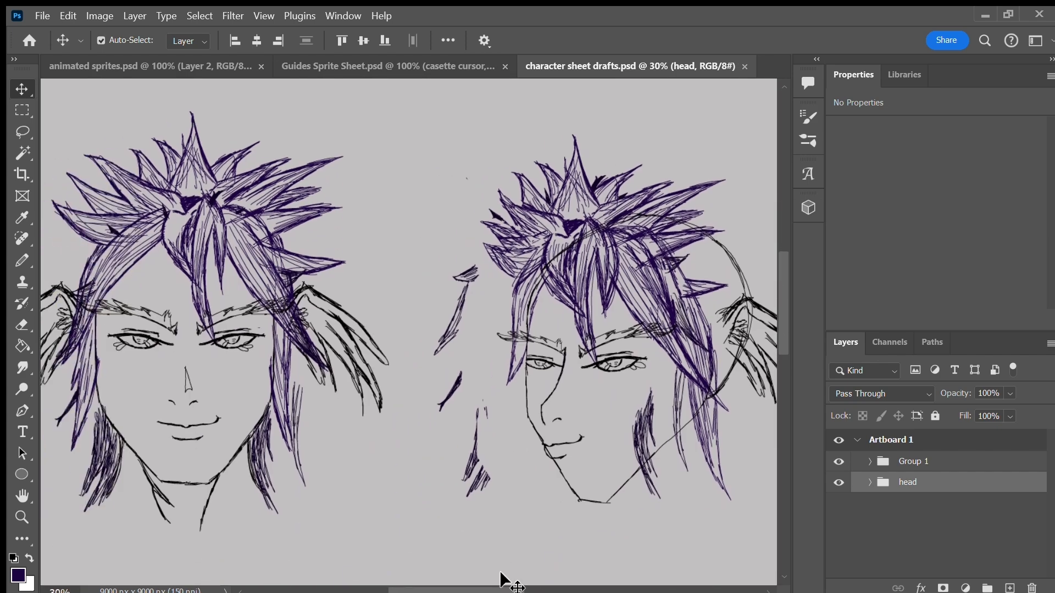
click(871, 463)
click(575, 438)
drag(598, 440, 609, 441)
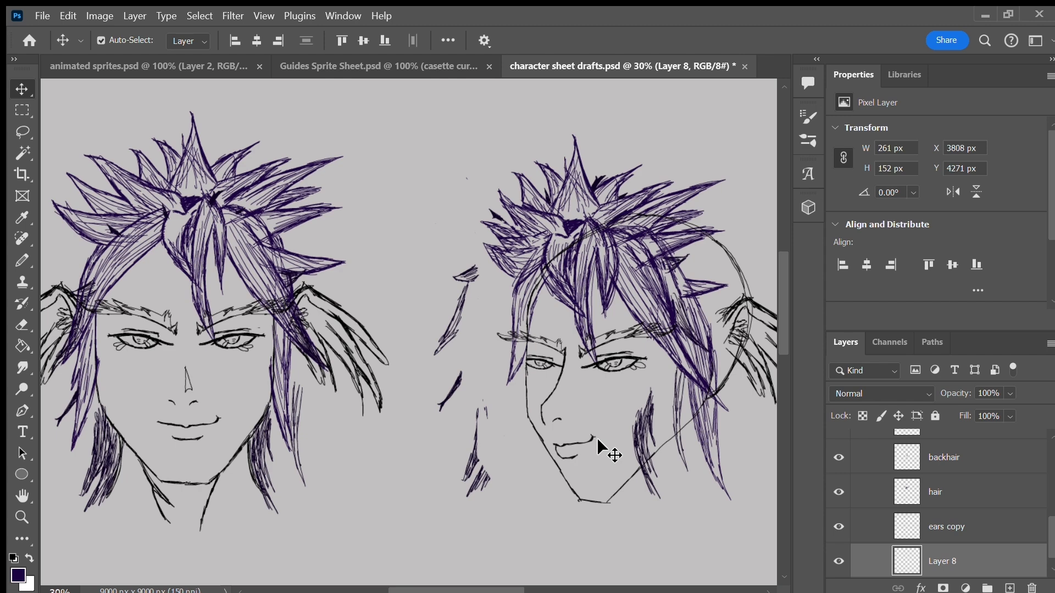
key(ctrl+s)
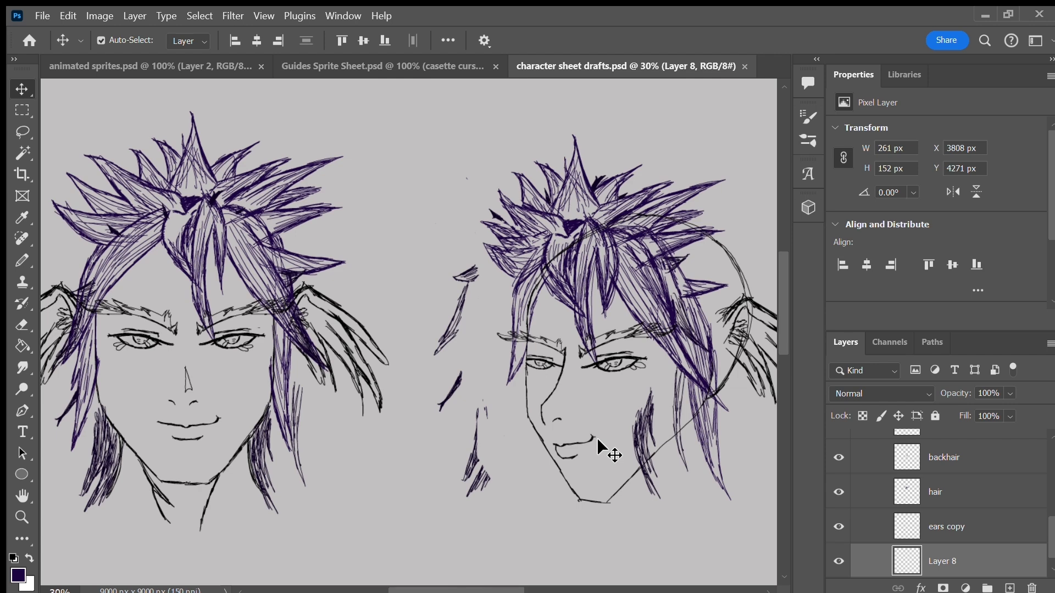
Step: Delete the backhair layer from the side head and save the document
scroll(983, 484, up, 1)
click(838, 473)
click(867, 472)
key(Delete)
key(ctrl+s)
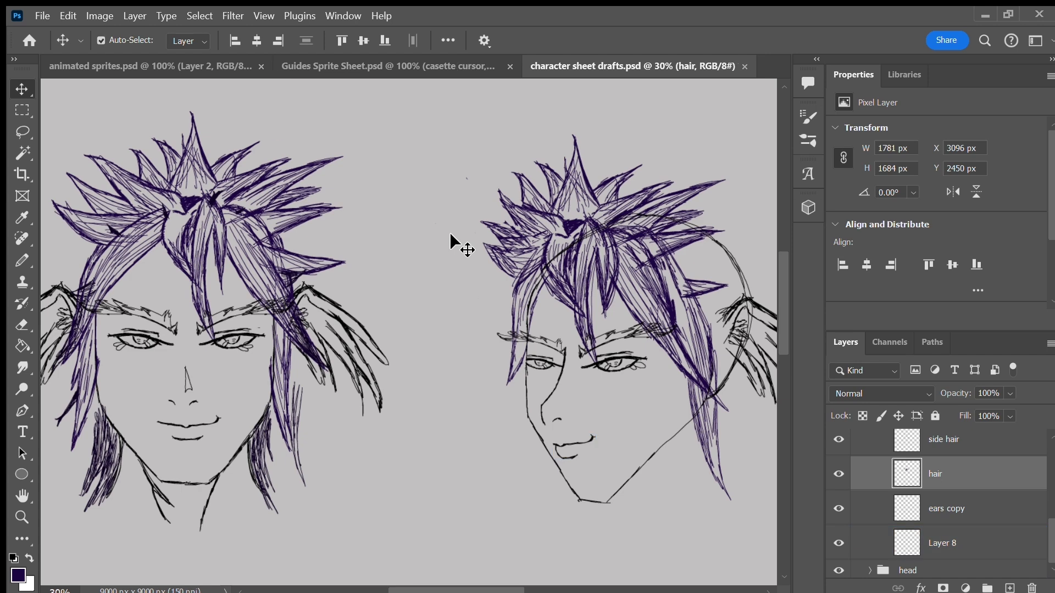
Step: Erase the dark triangular patch at the side head's hair parting and redraw strands over the gap
drag(565, 223, 571, 232)
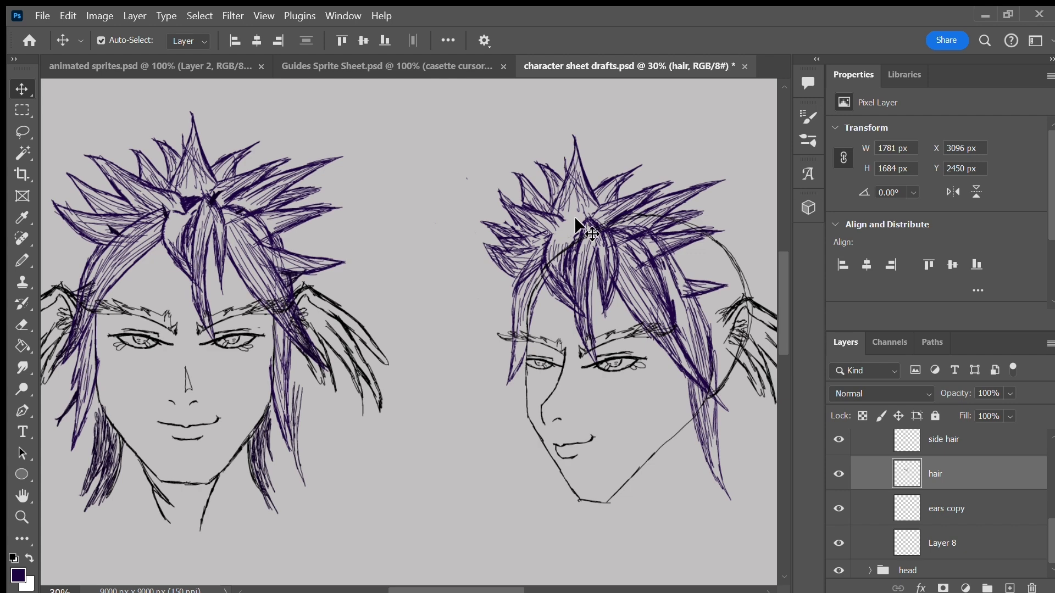
key(b)
drag(581, 225, 552, 248)
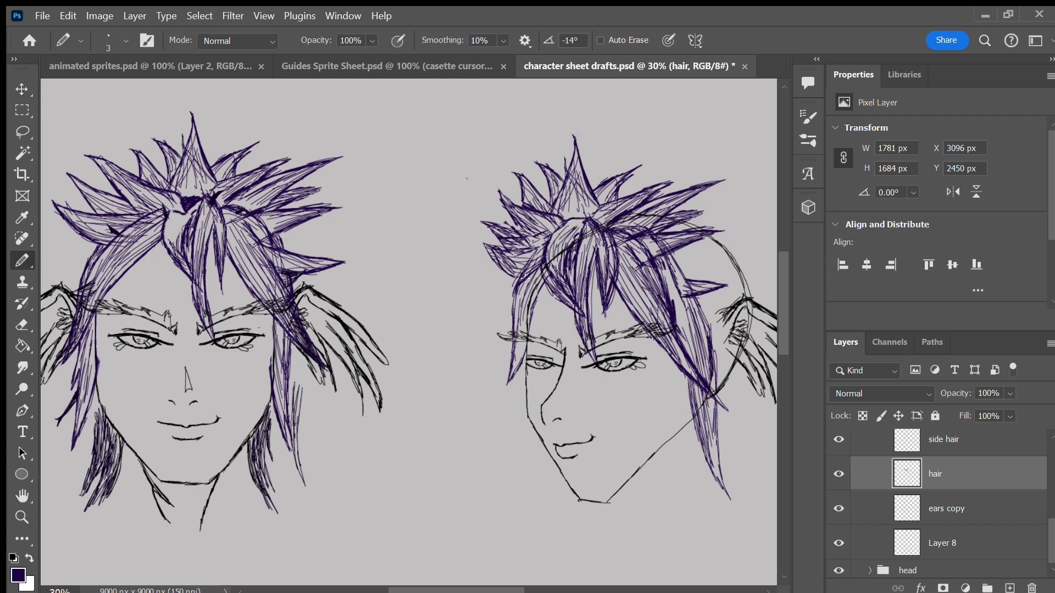
Step: Pencil a long pointed lock down along the far cheek on the hair layer and save the document
mouse_move(520, 363)
mouse_down()
mouse_move(528, 462)
mouse_move(535, 440)
mouse_up()
key(ctrl+s)
mouse_move(522, 378)
mouse_down()
mouse_move(530, 445)
mouse_move(530, 408)
mouse_up()
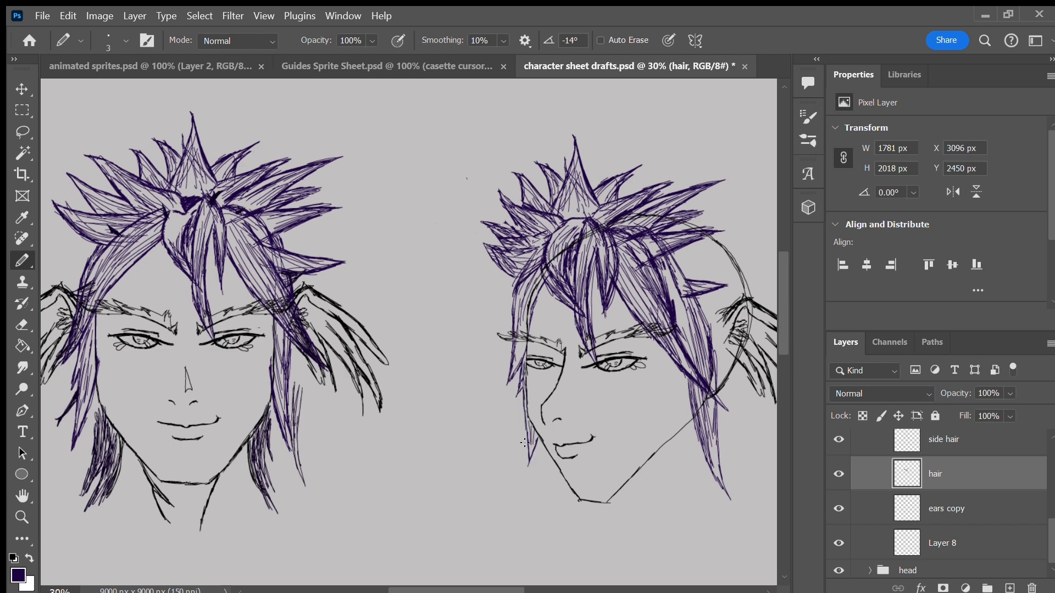
Step: Rework the tip of the side head's long near-side lock to a shorter point on the side hair layer and save the document
click(986, 442)
key(ctrl+z)
key(ctrl+z)
drag(714, 430, 719, 470)
drag(707, 453, 717, 483)
key(ctrl+s)
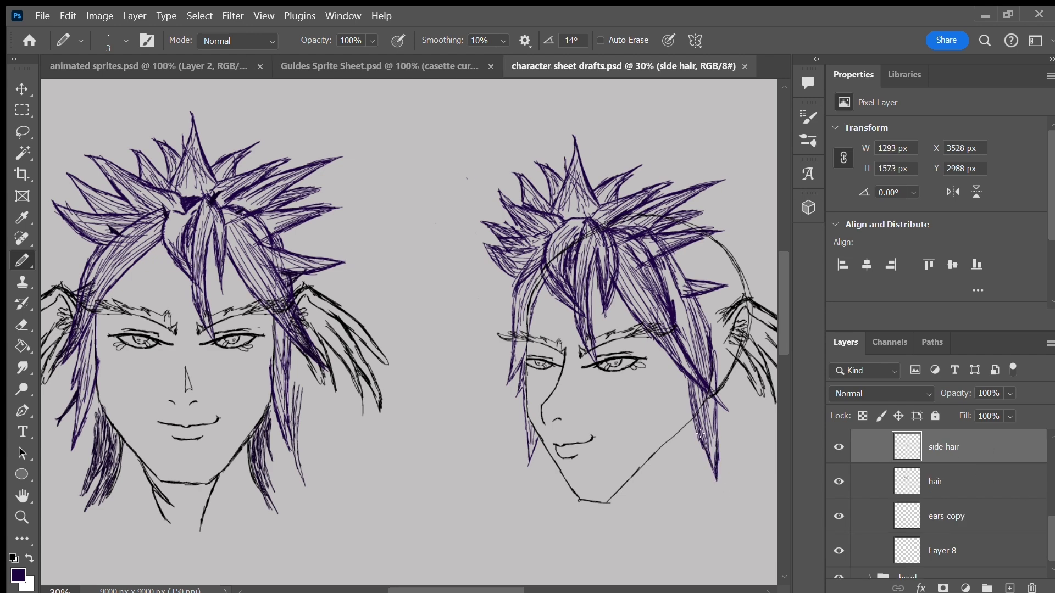
Step: Redraw the side head's tall centre spike narrower on the hair layer and save the document
drag(1048, 554, 1050, 523)
click(842, 540)
click(842, 537)
click(989, 499)
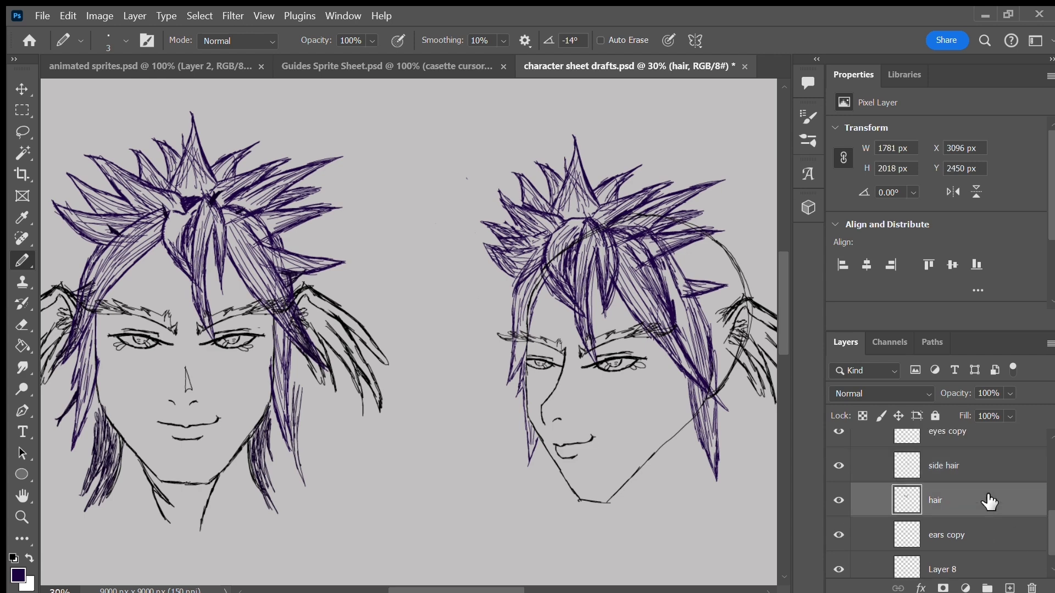
mouse_move(554, 206)
mouse_down()
mouse_move(576, 164)
mouse_move(584, 168)
mouse_move(557, 206)
mouse_move(584, 181)
mouse_move(574, 198)
mouse_move(559, 172)
mouse_move(545, 179)
mouse_move(566, 213)
mouse_up()
mouse_move(574, 179)
mouse_down()
mouse_move(572, 203)
mouse_move(575, 175)
mouse_move(594, 212)
mouse_move(573, 215)
mouse_up()
mouse_move(579, 149)
mouse_down()
mouse_move(598, 207)
mouse_move(590, 195)
mouse_up()
drag(587, 203, 593, 215)
key(ctrl+s)
key(ctrl+z)
key(ctrl+z)
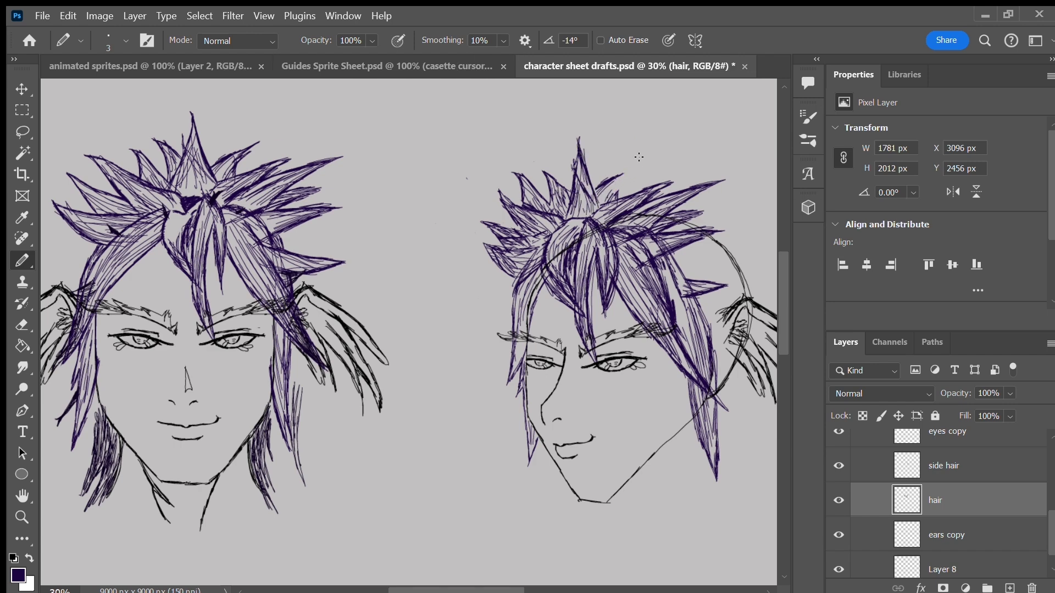
Step: Pencil a longer spike beside the side head's centre spike, fill its base with strands, and save the document
mouse_move(612, 181)
mouse_down()
mouse_move(643, 169)
mouse_move(614, 201)
mouse_move(655, 169)
mouse_move(629, 175)
mouse_up()
drag(598, 198, 619, 182)
drag(619, 195, 626, 189)
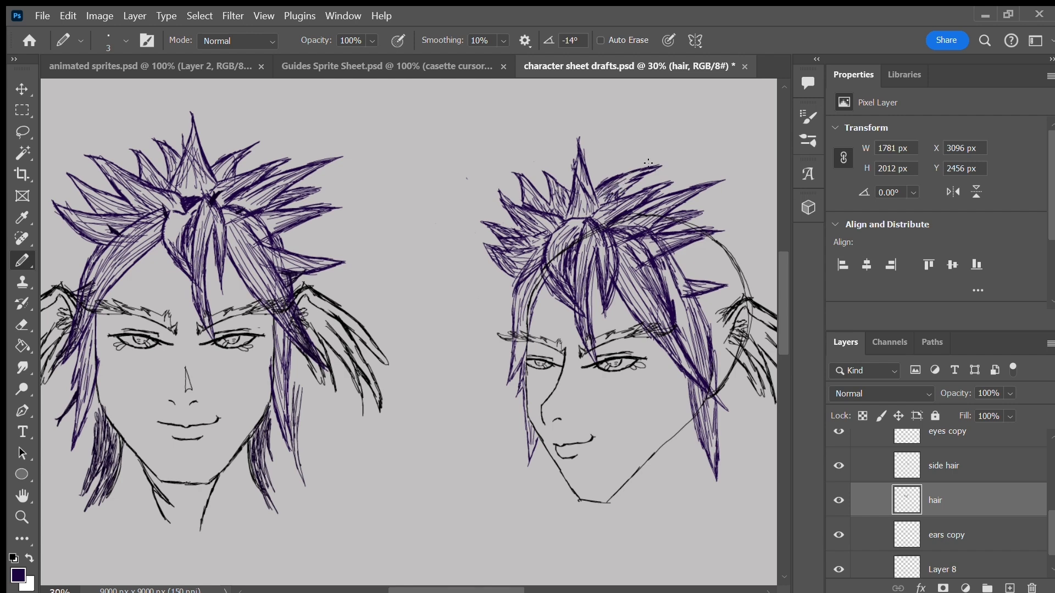
key(ctrl+z)
key(ctrl+z)
mouse_move(588, 216)
mouse_down()
mouse_move(669, 181)
mouse_move(632, 194)
mouse_up()
drag(589, 215, 604, 203)
key(ctrl+s)
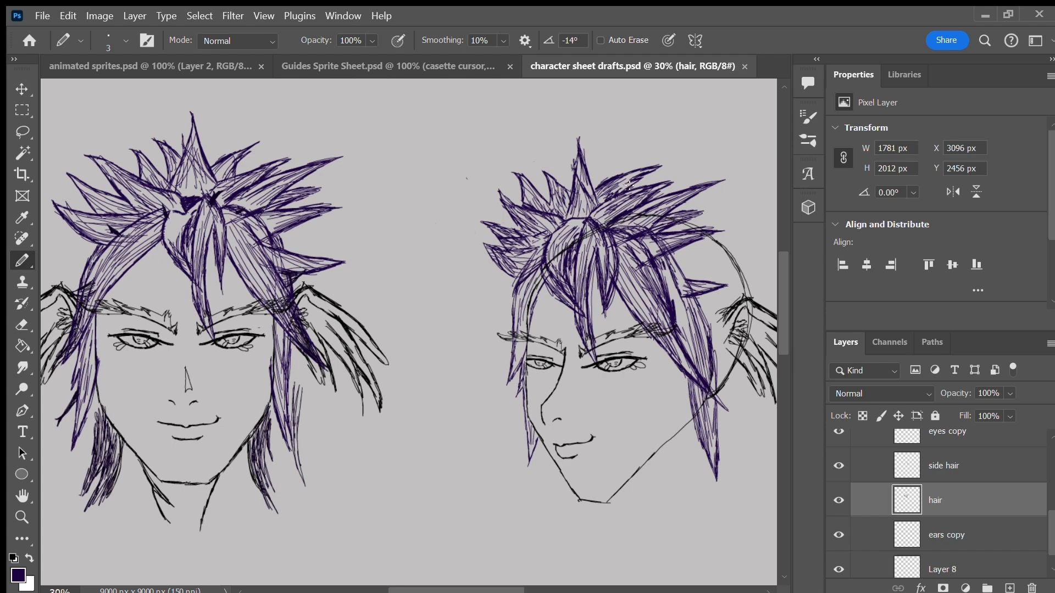
Step: Erase the small spike jutting out above the side head's winged ear
mouse_move(724, 286)
mouse_down()
mouse_move(687, 292)
mouse_move(690, 280)
mouse_up()
mouse_move(675, 324)
mouse_down()
mouse_move(737, 363)
mouse_move(671, 283)
mouse_move(737, 360)
mouse_move(688, 333)
mouse_move(710, 340)
mouse_up()
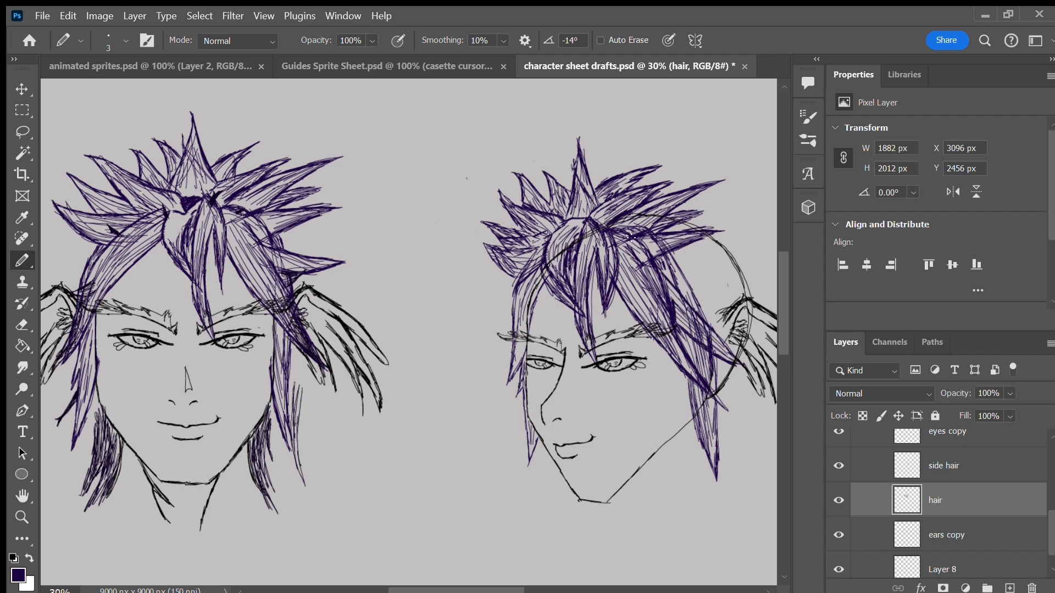
key(ctrl+z)
key(ctrl+z)
key(ctrl+z)
key(ctrl+z)
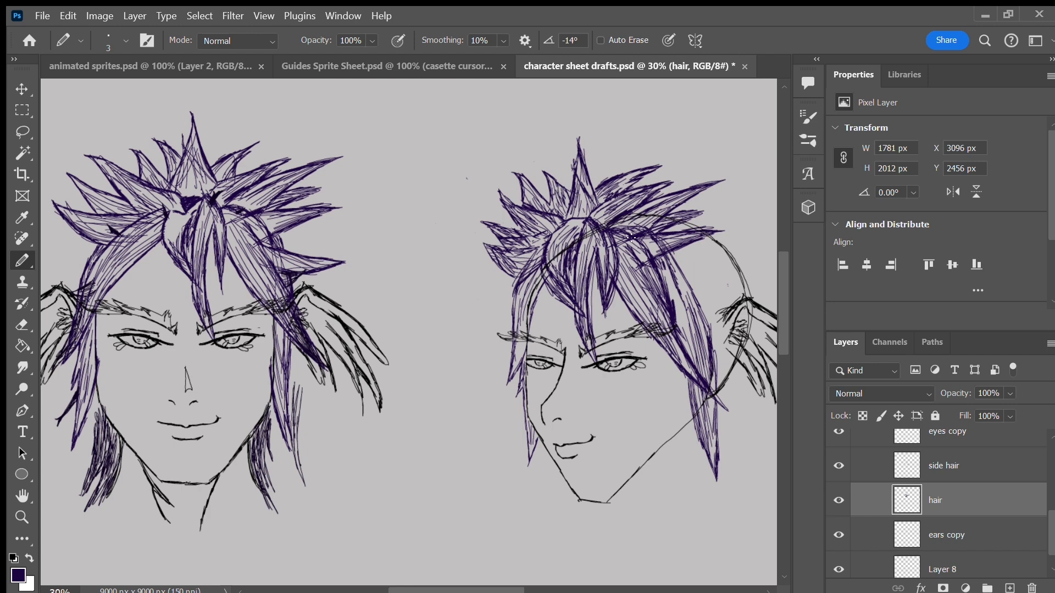
Step: Darken the strands between the side head's near fringe and long side lock, undoing the stray strokes near the brow
mouse_move(690, 288)
mouse_down()
mouse_move(696, 359)
mouse_move(666, 257)
mouse_move(696, 347)
mouse_move(652, 277)
mouse_move(667, 274)
mouse_move(674, 334)
mouse_up()
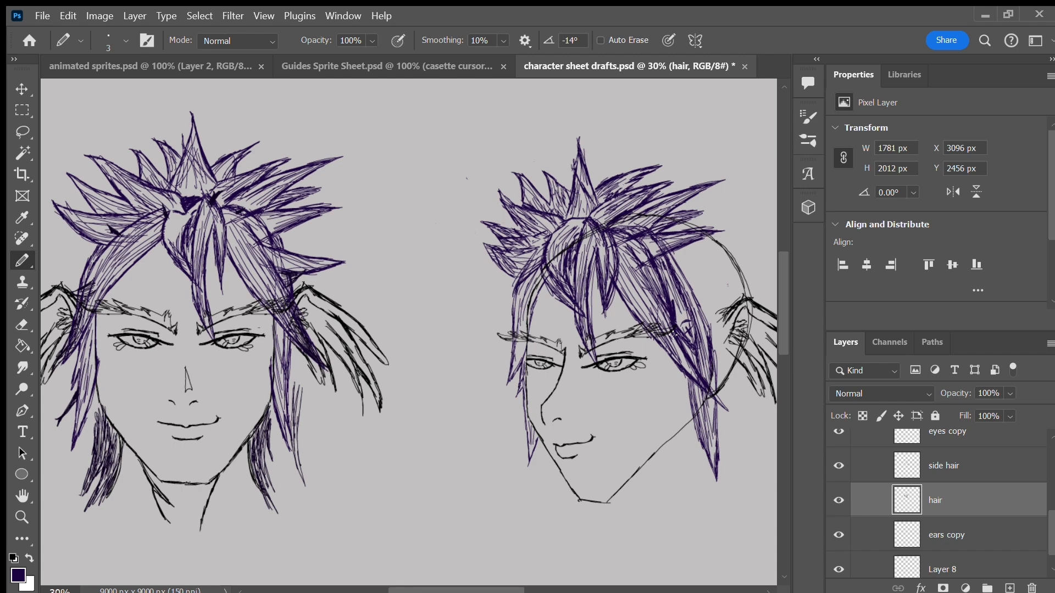
key(ctrl+z)
key(ctrl+z)
key(ctrl+z)
key(ctrl+z)
key(ctrl+z)
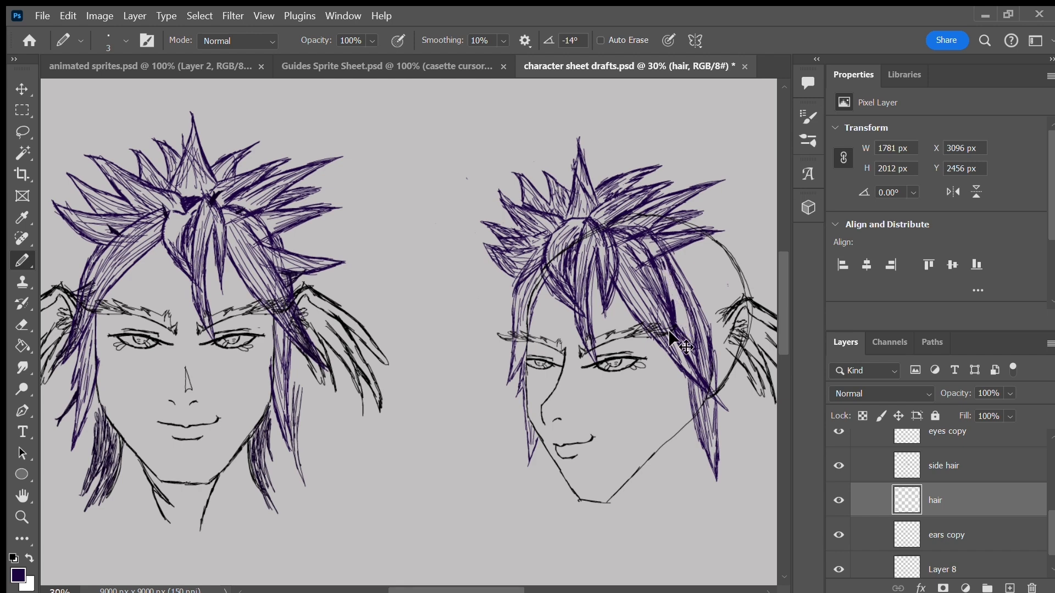
Step: Undo the latest strokes and clear overlapping strands at the root of the side head's near fringe
key(ctrl+z)
key(ctrl+z)
key(ctrl+z)
key(ctrl+z)
key(ctrl+z)
key(ctrl+z)
key(ctrl+z)
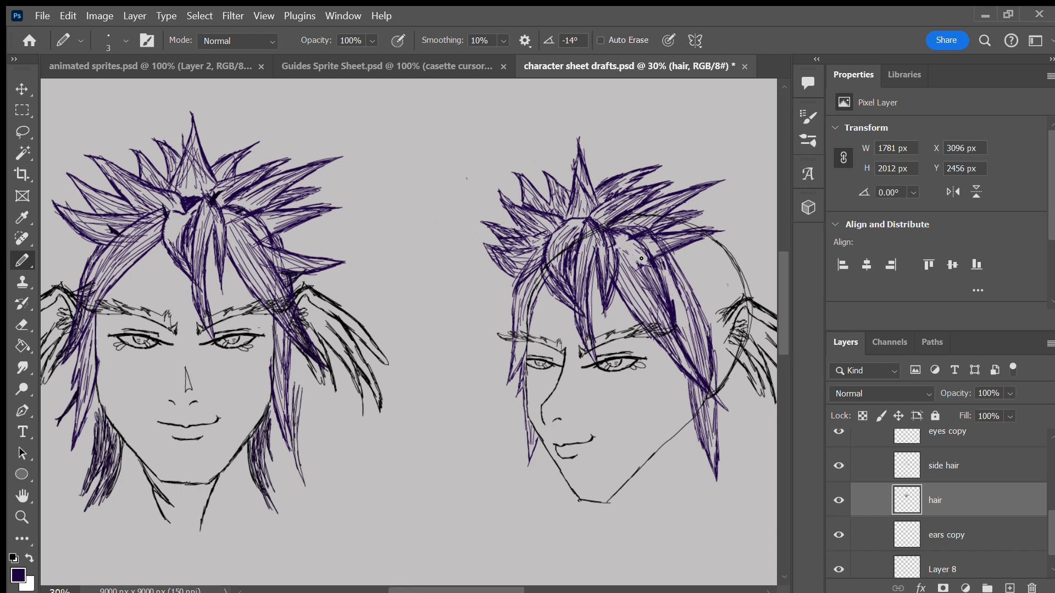
Step: Add purple pencil strokes to the strands framing the right-hand head's face on the hair layer and save the document
mouse_move(523, 408)
mouse_down()
mouse_move(529, 456)
mouse_move(540, 458)
mouse_up()
mouse_move(526, 355)
mouse_down()
mouse_move(520, 422)
mouse_move(507, 386)
mouse_up()
drag(526, 352, 517, 369)
drag(517, 289, 511, 362)
mouse_move(527, 261)
mouse_down()
mouse_move(520, 276)
mouse_move(495, 258)
mouse_move(509, 238)
mouse_up()
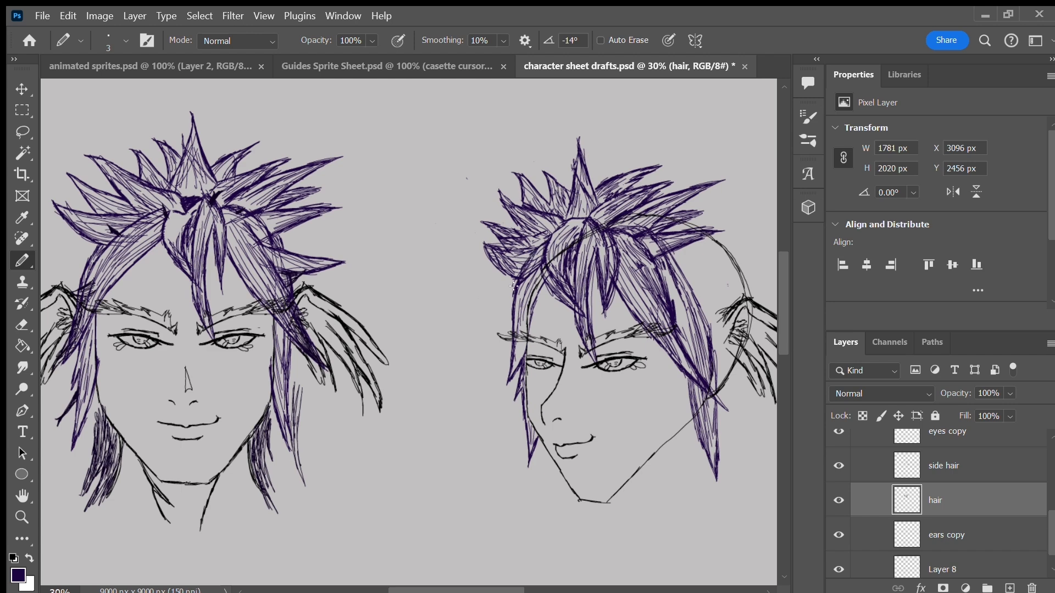
key(ctrl+s)
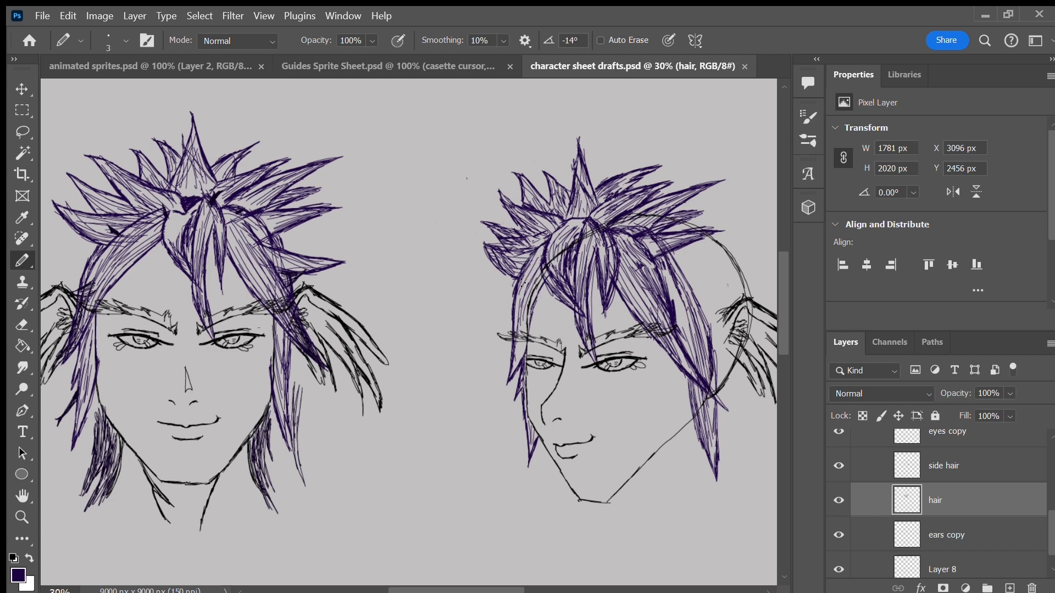
mouse_move(674, 281)
mouse_down()
mouse_move(687, 344)
mouse_move(681, 332)
mouse_up()
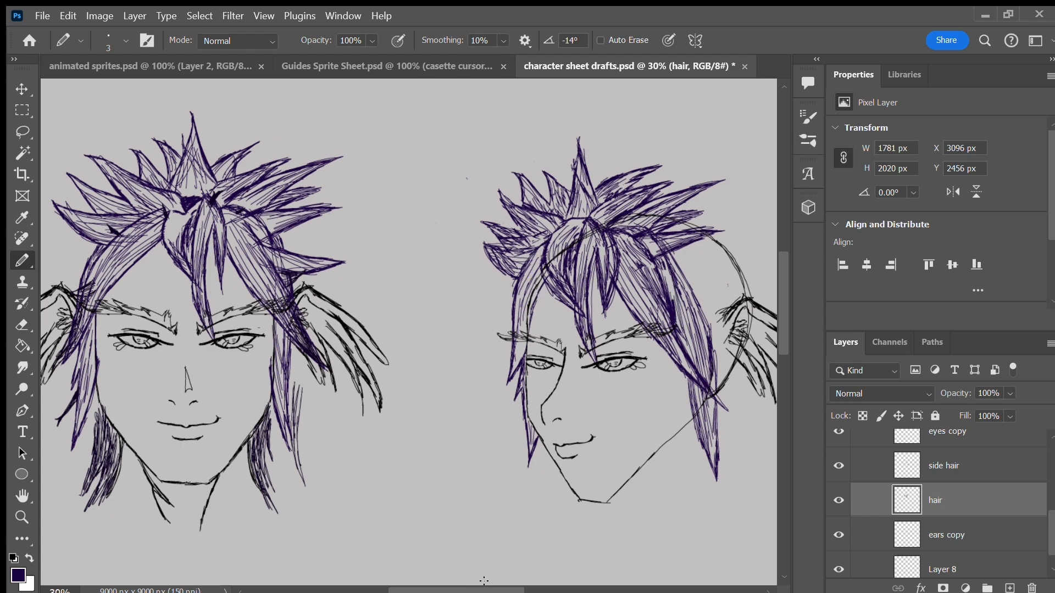
Step: Shift the whole side group left, closer to the front-facing head, and save the document
drag(1051, 516, 1051, 449)
click(919, 551)
click(24, 83)
key(shift+Left)
key(shift+Left)
key(shift+Left)
key(shift+Left)
key(shift+Left)
key(shift+Left)
key(shift+Left)
key(shift+Left)
key(shift+Left)
key(shift+Left)
key(shift+Left)
key(shift+Left)
key(shift+Left)
key(shift+Left)
key(shift+Left)
key(shift+Left)
key(shift+Left)
key(shift+Left)
key(shift+Left)
key(shift+Left)
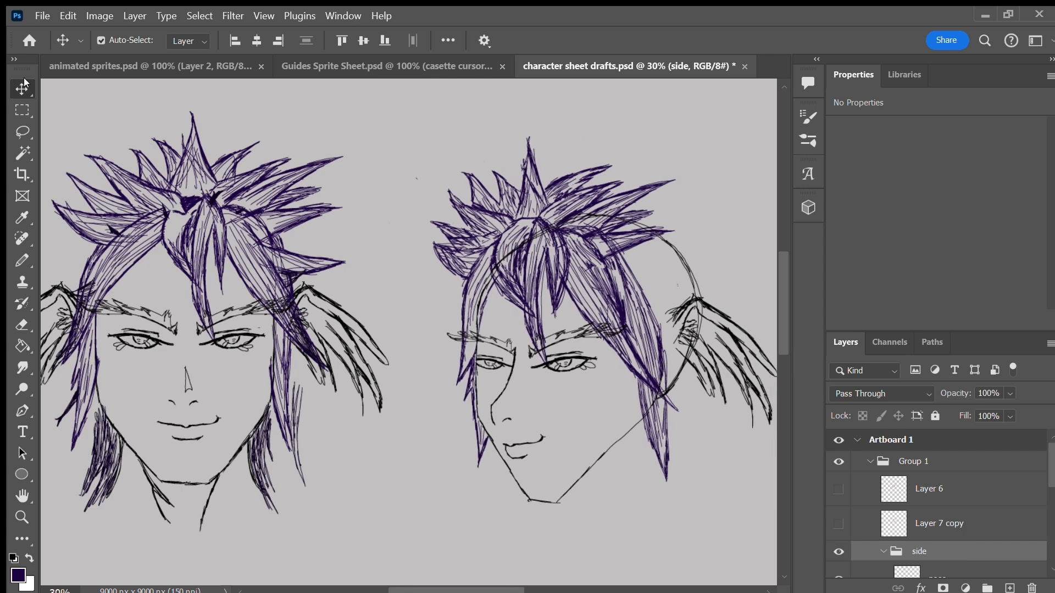
key(ctrl+s)
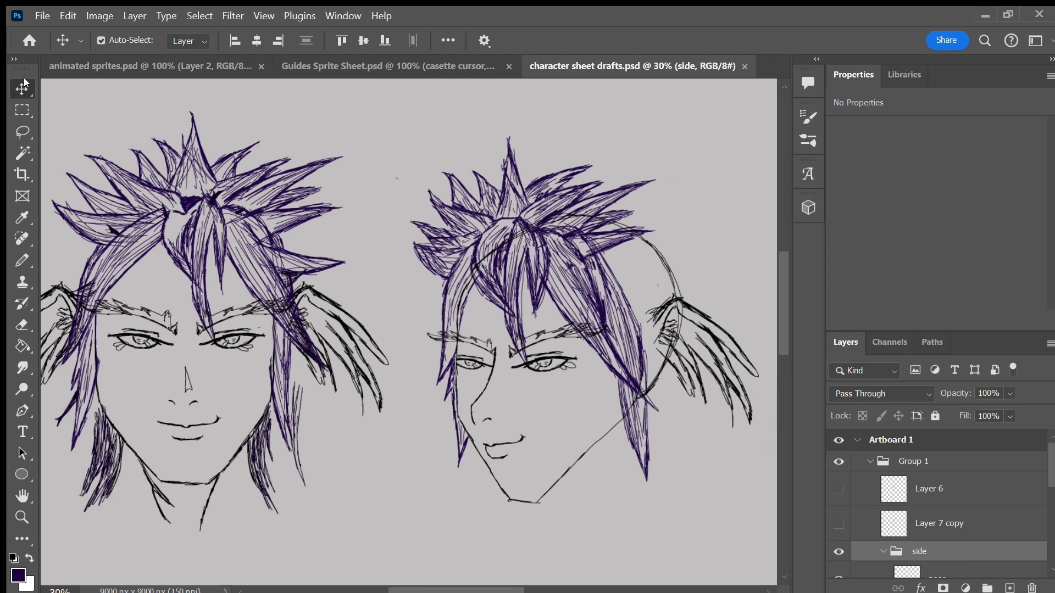
Step: Draw long pointed spikes at the back of the side head and a strand towards the ear on the hair layer
key(b)
scroll(967, 494, down, 5)
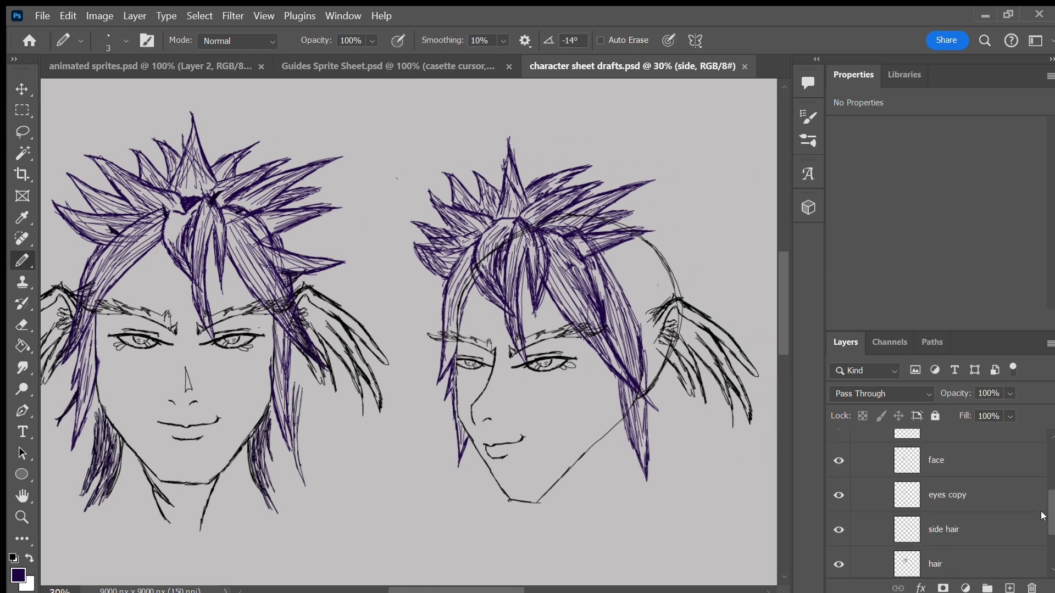
click(985, 468)
mouse_move(651, 230)
mouse_down()
mouse_move(639, 237)
mouse_move(648, 224)
mouse_move(671, 228)
mouse_up()
click(1007, 490)
key(ctrl+z)
drag(591, 238, 678, 225)
drag(599, 254, 705, 224)
mouse_move(612, 238)
mouse_down()
mouse_move(715, 222)
mouse_move(671, 231)
mouse_up()
drag(607, 213, 654, 200)
mouse_move(595, 230)
mouse_down()
mouse_move(672, 198)
mouse_move(653, 201)
mouse_up()
mouse_move(589, 271)
mouse_down()
mouse_move(664, 306)
mouse_move(631, 298)
mouse_move(659, 305)
mouse_move(636, 318)
mouse_move(659, 309)
mouse_up()
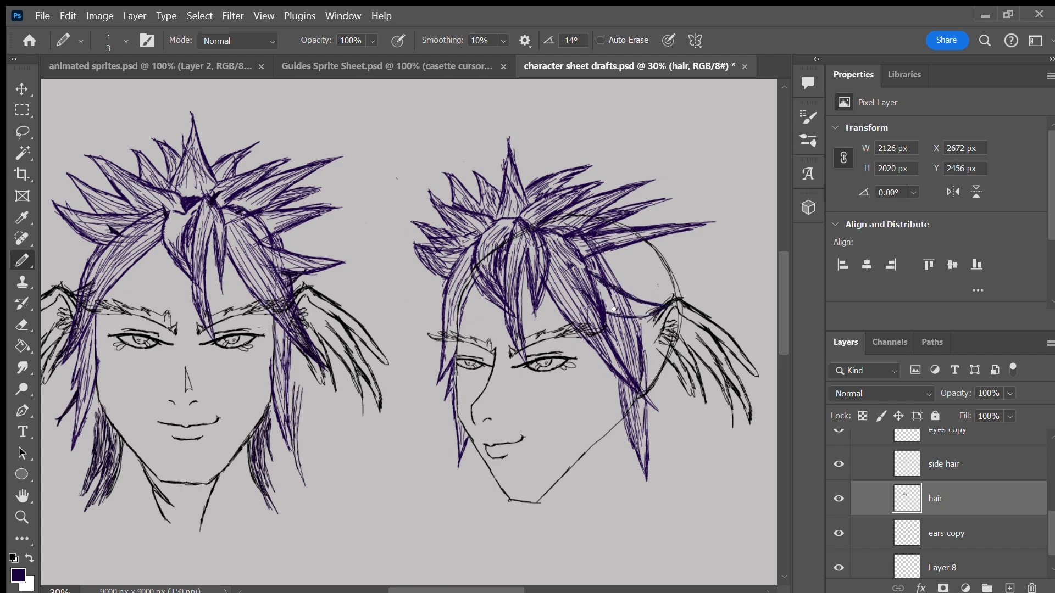
Step: Fill in the strand above the ear with pencil strokes on the side hair layer and save the document
click(997, 459)
mouse_move(610, 293)
mouse_down()
mouse_move(645, 310)
mouse_move(625, 300)
mouse_move(654, 307)
mouse_up()
key(ctrl+s)
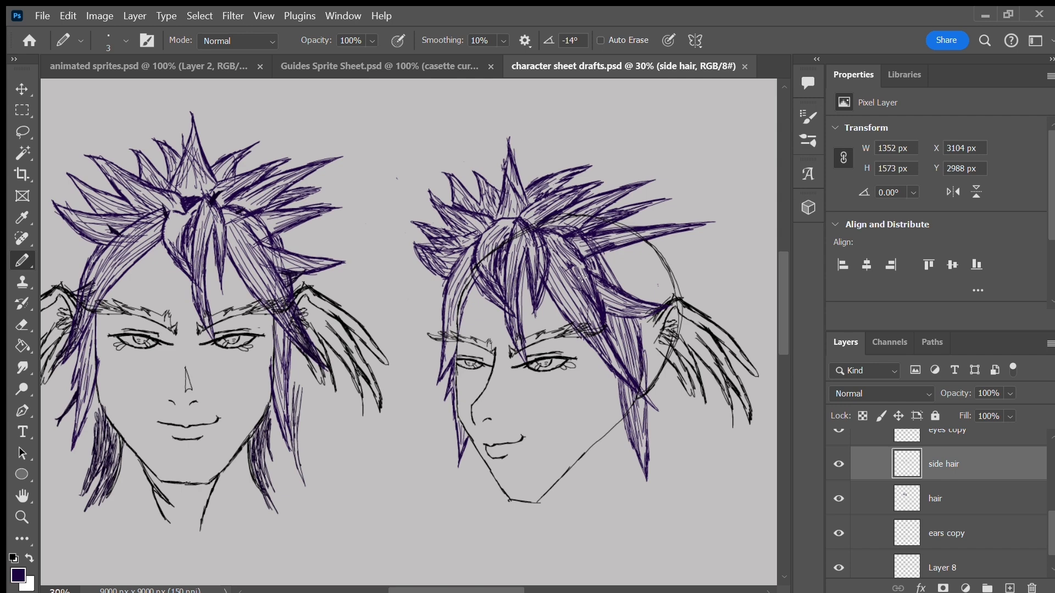
Step: Redraw the side head's chin and jawline in black on the face layer and clear the overlapping lines under the hair and ear
scroll(1039, 527, down, 1)
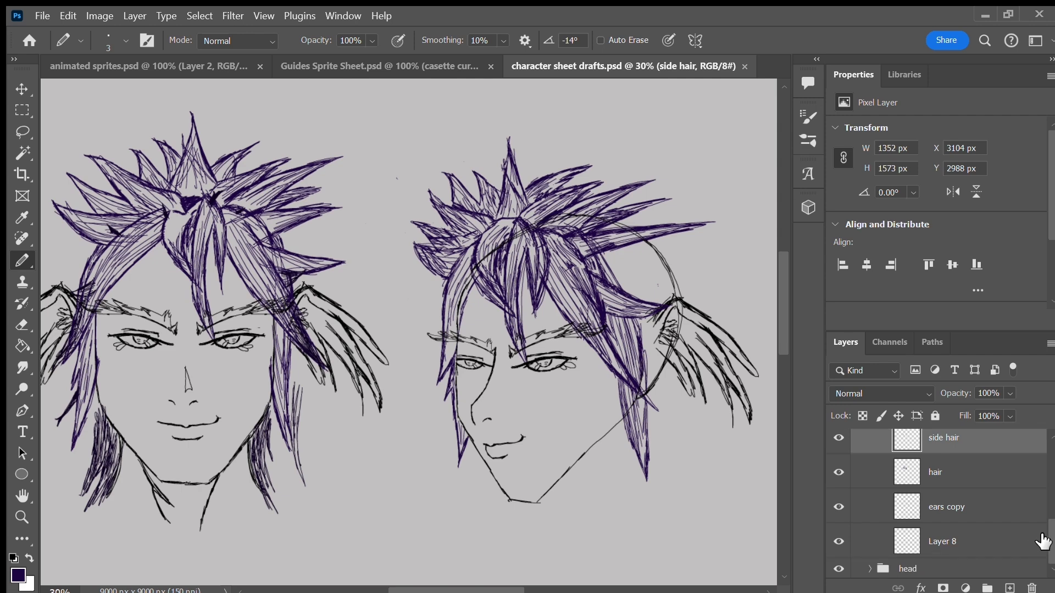
click(839, 540)
click(839, 541)
scroll(983, 508, up, 3)
click(983, 506)
click(14, 558)
key(ctrl+z)
key(ctrl+z)
key(ctrl+z)
drag(525, 504, 634, 399)
key(ctrl+z)
key(ctrl+z)
key(ctrl+z)
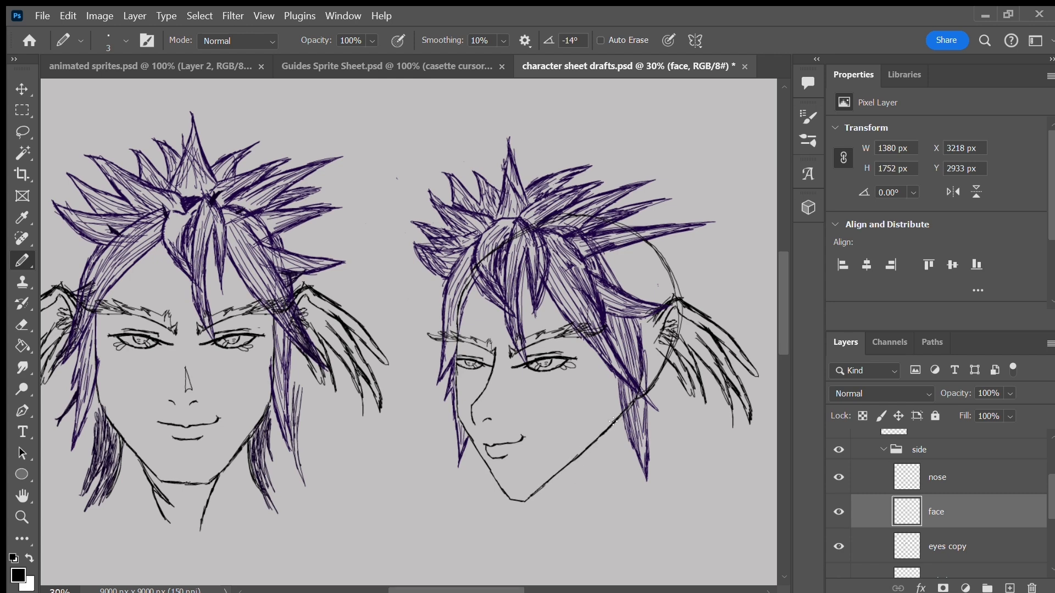
mouse_move(624, 413)
mouse_down()
mouse_move(663, 362)
mouse_move(646, 398)
mouse_move(670, 360)
mouse_up()
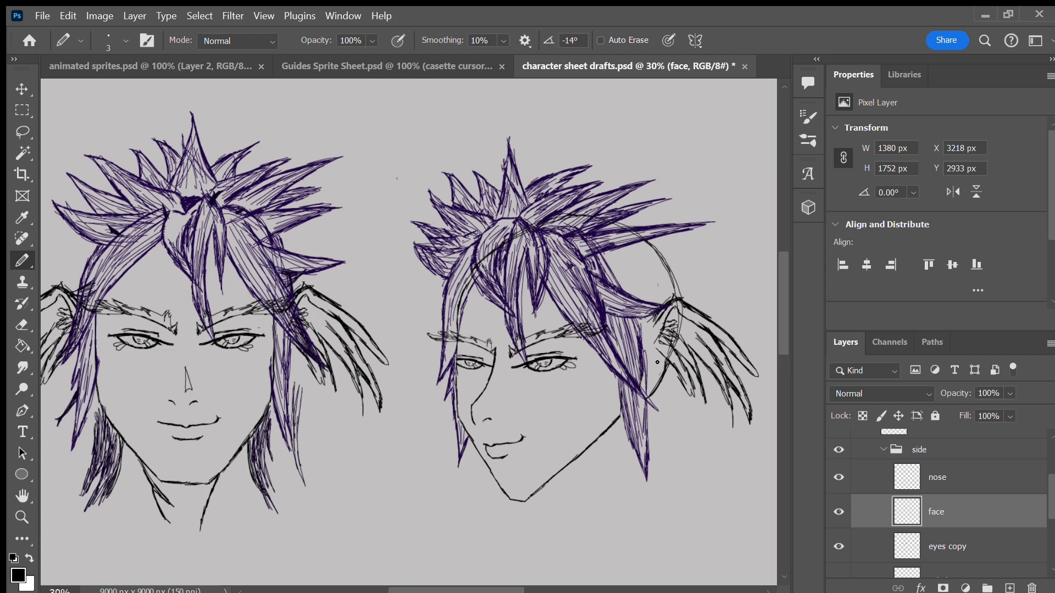
drag(675, 307, 682, 309)
Step: Sketch the front and back neck lines below the side head's jaw on the face layer and save the document
mouse_move(647, 396)
mouse_down()
mouse_move(651, 492)
mouse_move(685, 526)
mouse_up()
mouse_move(580, 463)
mouse_down()
mouse_move(550, 532)
mouse_move(565, 514)
mouse_move(532, 515)
mouse_move(516, 540)
mouse_up()
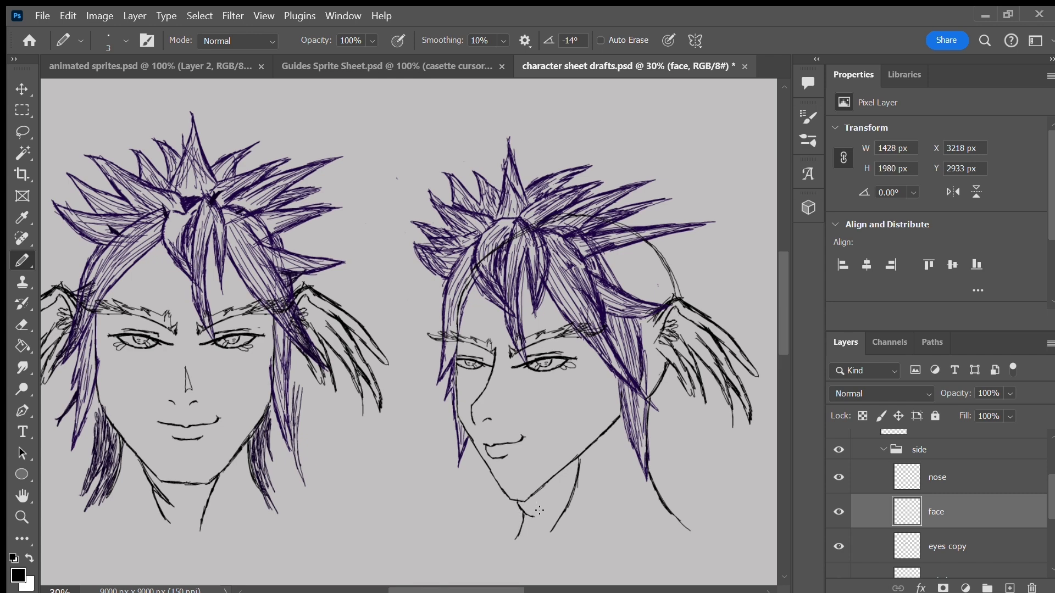
drag(547, 492, 531, 537)
mouse_move(547, 492)
mouse_down()
mouse_move(531, 536)
mouse_move(514, 499)
mouse_move(524, 514)
mouse_up()
drag(581, 458, 546, 539)
scroll(551, 531, down, 3)
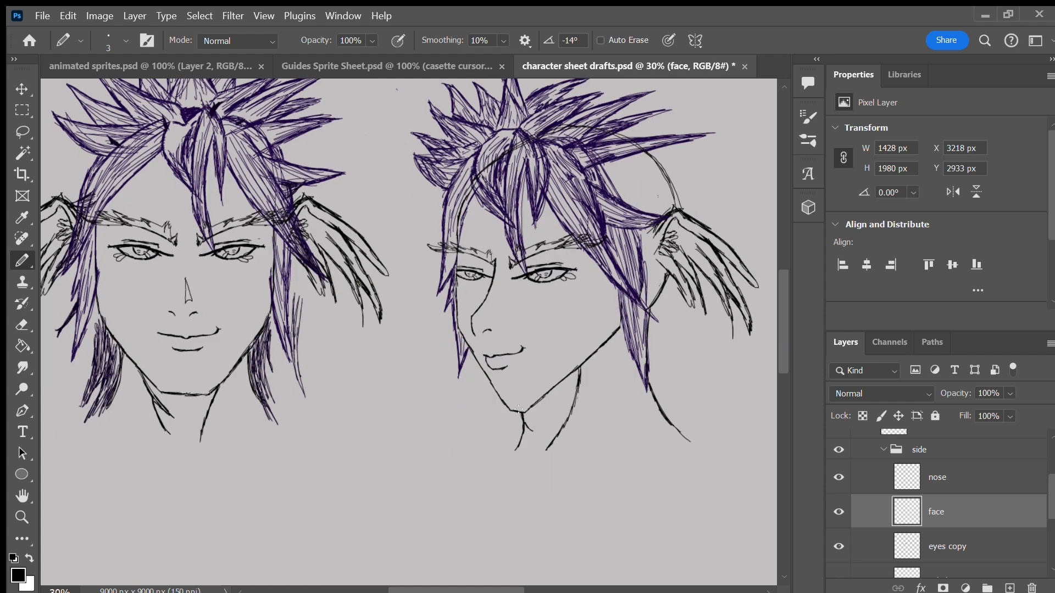
key(ctrl+s)
Step: Activate the eyes copy layer at the side head's far eye and save the document
drag(783, 318, 781, 306)
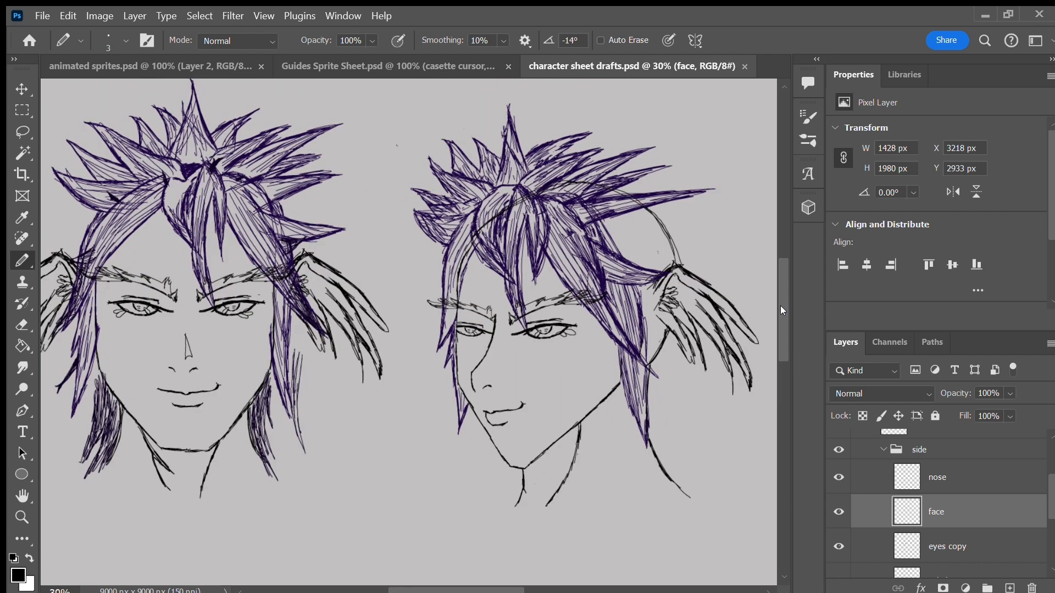
ctrl+click(453, 332)
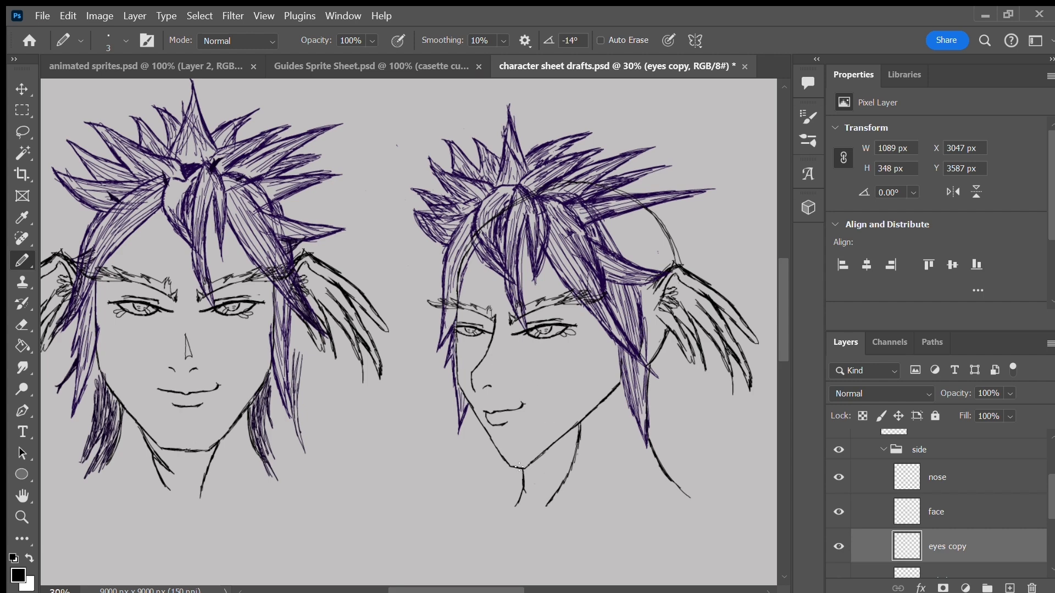
key(ctrl+s)
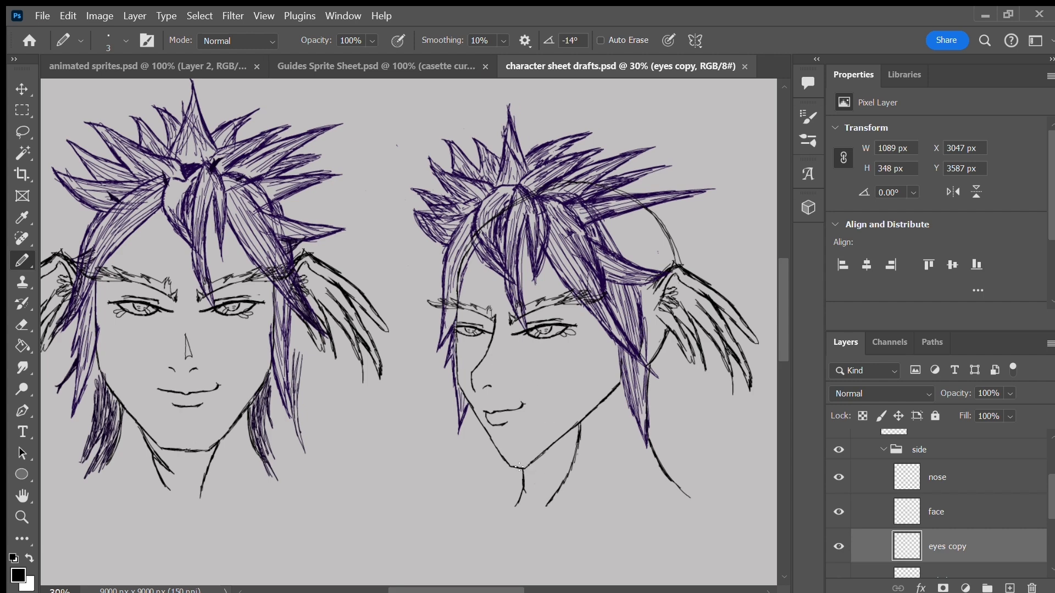
Step: Nudge the winged ear on the ears copy layer left, closer to the side head's hair
scroll(1013, 523, down, 3)
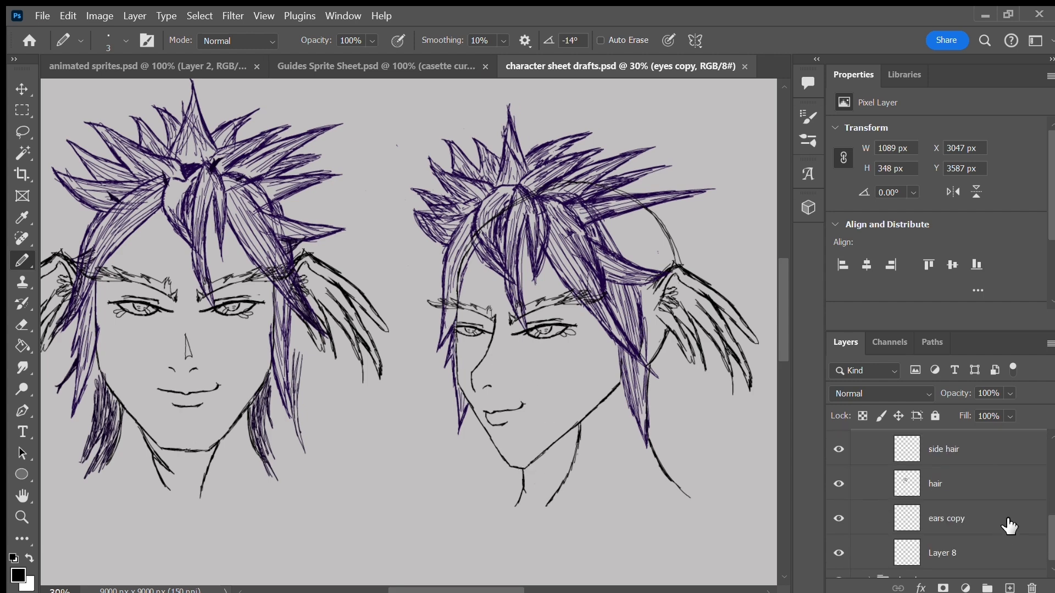
click(1013, 518)
click(22, 89)
key(shift+Left)
key(shift+Left)
key(shift+Left)
key(shift+Left)
key(shift+Left)
key(shift+Left)
key(Left)
key(Left)
key(Left)
key(Left)
key(Left)
key(Left)
key(Left)
key(Left)
key(Left)
key(Left)
key(Left)
key(Left)
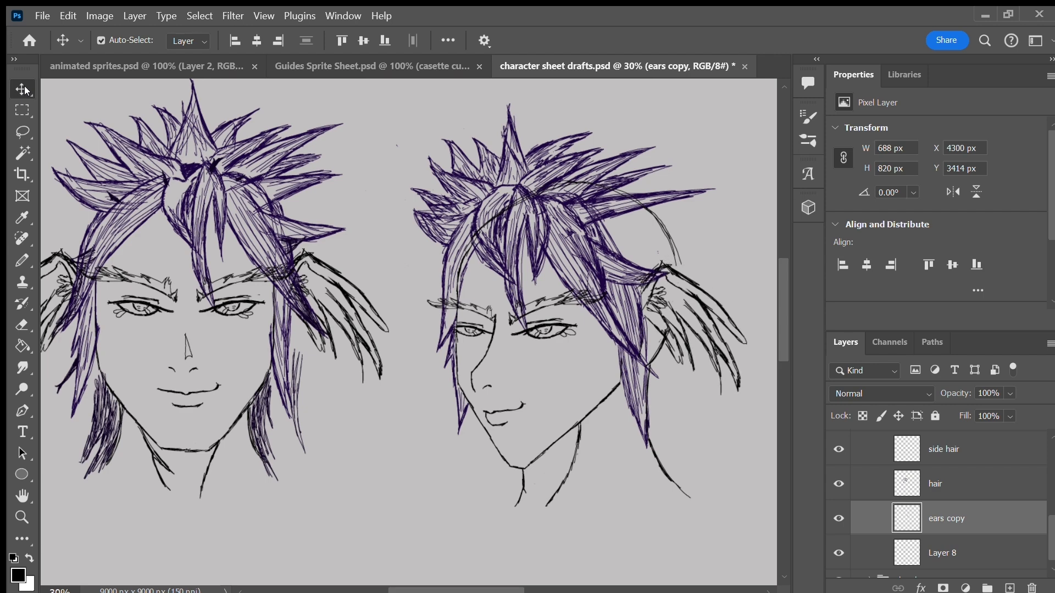
Step: Sample the purple hair colour, rework the strand above the ear on the hair and side hair layers, and save the document
click(978, 486)
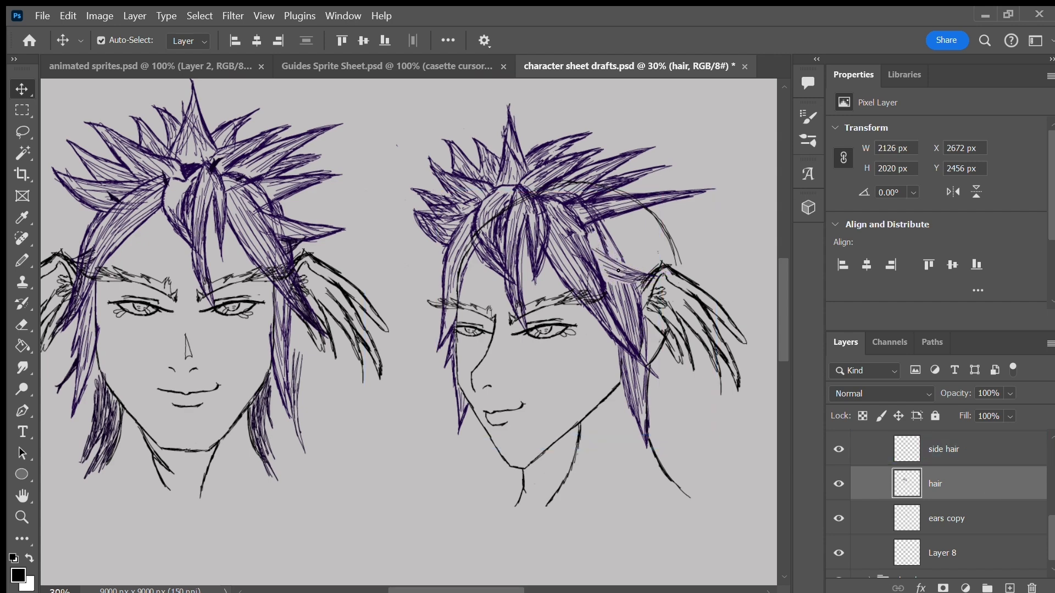
key(b)
alt+click(619, 270)
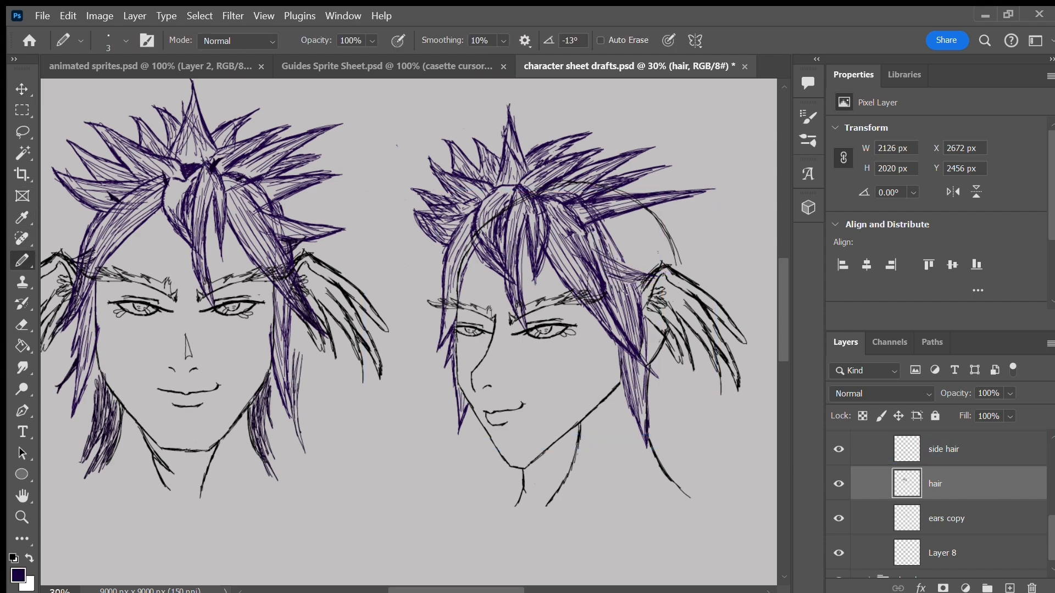
click(999, 448)
key(ctrl+s)
Step: Draw a small curved hair spike above the side head's ear, undoing the unwanted strokes
click(996, 484)
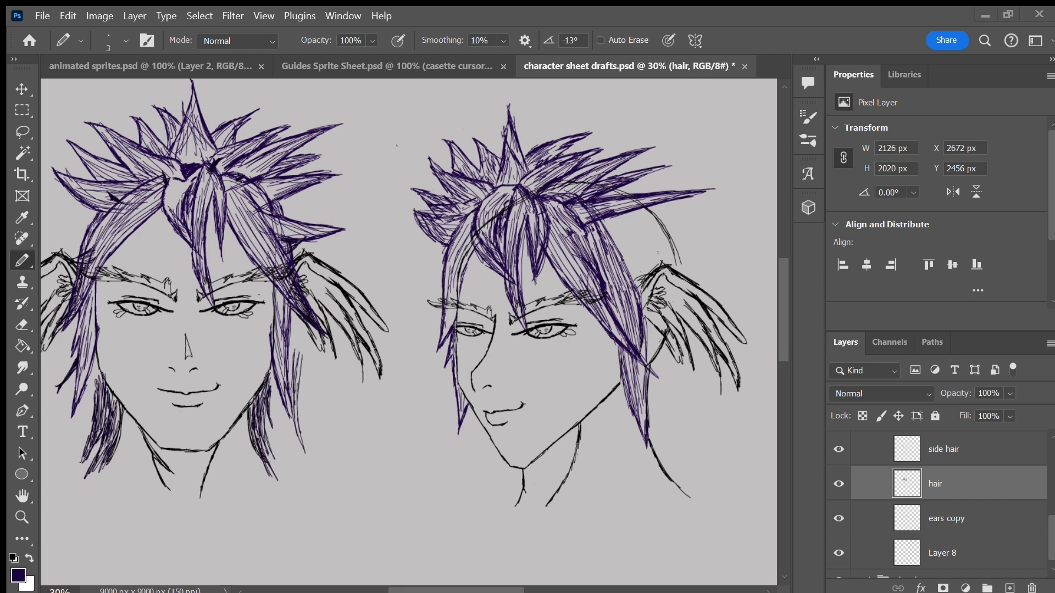
mouse_move(594, 256)
mouse_down()
mouse_move(615, 257)
mouse_move(635, 236)
mouse_move(610, 233)
mouse_move(637, 253)
mouse_move(595, 240)
mouse_move(602, 246)
mouse_up()
key(ctrl+z)
key(ctrl+z)
key(ctrl+z)
click(992, 449)
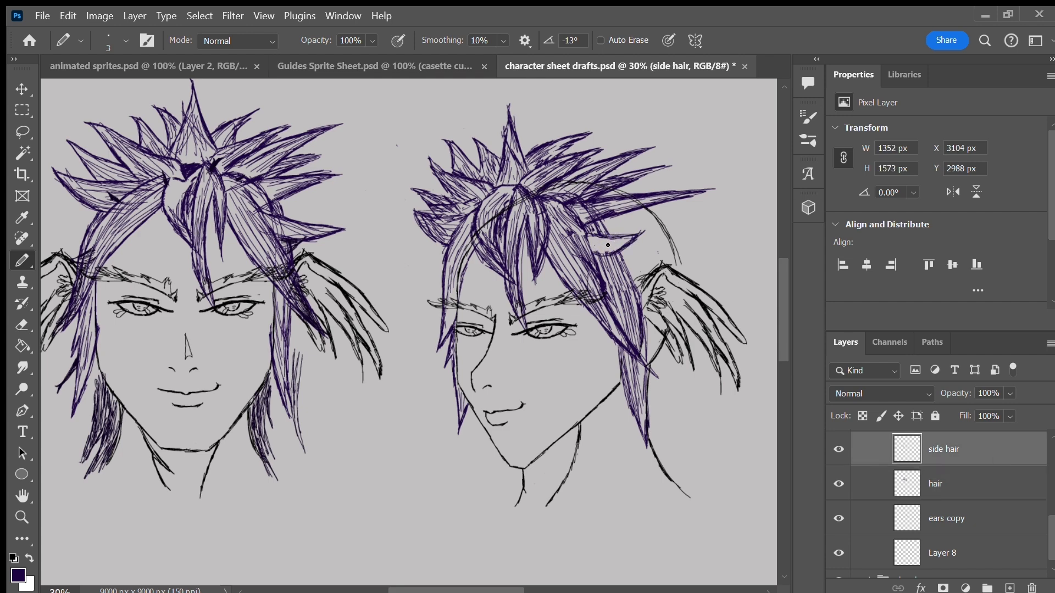
Step: Shorten and reshape the long spike at the back of the side head on the hair layer and save the document
click(986, 483)
key(ctrl+s)
mouse_move(645, 193)
mouse_down()
mouse_move(669, 199)
mouse_move(634, 212)
mouse_up()
mouse_move(706, 191)
mouse_down()
mouse_move(642, 195)
mouse_move(706, 190)
mouse_move(635, 180)
mouse_move(660, 168)
mouse_move(632, 186)
mouse_up()
key(ctrl+s)
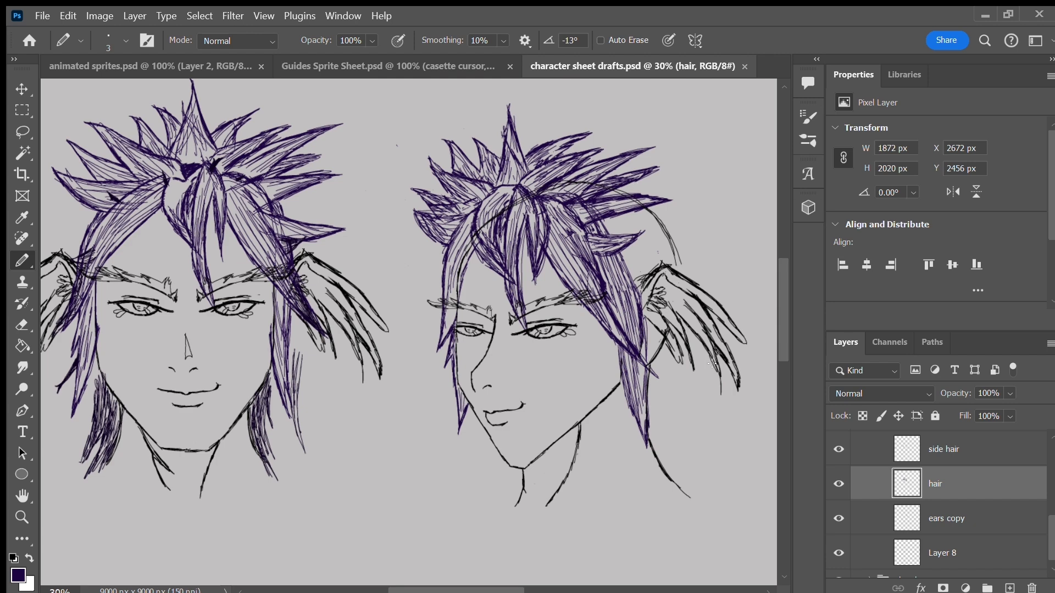
Step: Create a new layer above the side hair layer and name it backhair
click(956, 448)
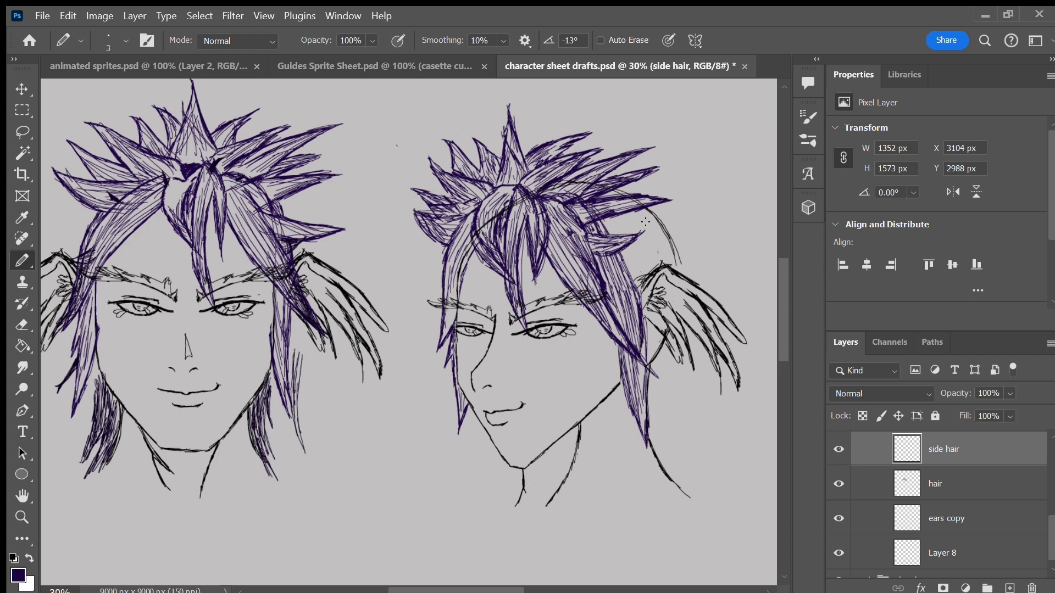
click(1010, 588)
double_click(943, 449)
text(backhair)
key(Return)
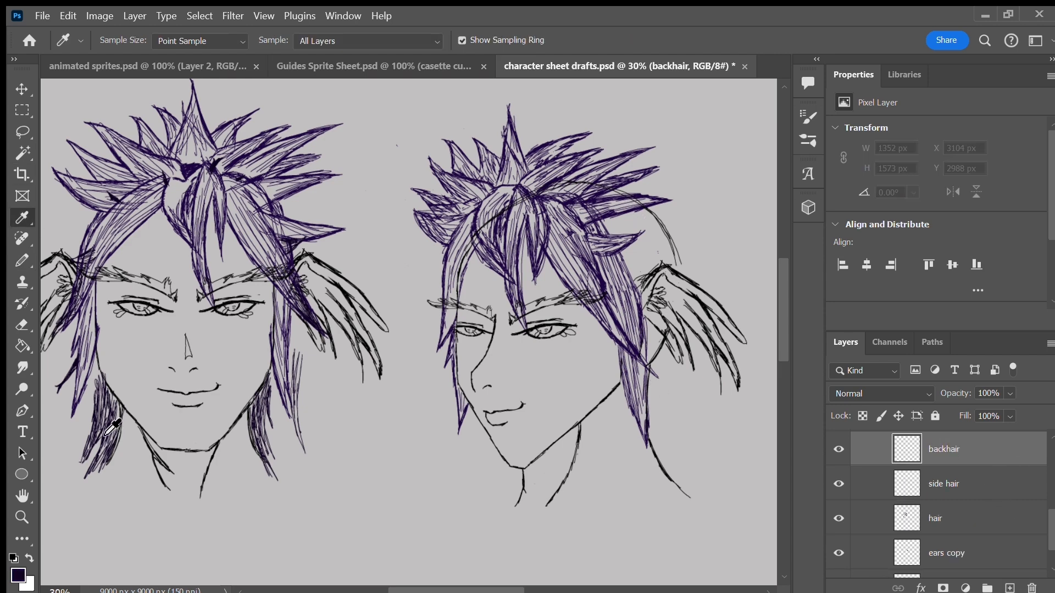
Step: Draw dark purple back hair strands hanging from the side head's ear area down behind the jaw
drag(615, 341, 620, 397)
mouse_move(618, 371)
mouse_down()
mouse_move(631, 428)
mouse_move(621, 440)
mouse_move(638, 488)
mouse_up()
mouse_move(620, 415)
mouse_down()
mouse_move(643, 494)
mouse_move(632, 483)
mouse_up()
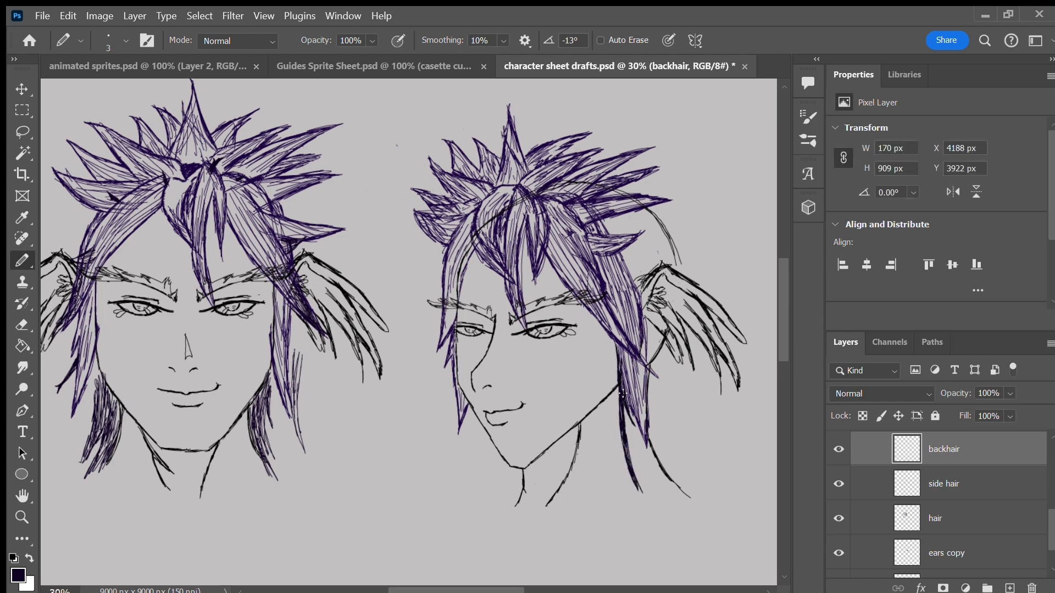
Step: Draw a tapered, hatched lock of back hair hanging beside the chin on the far side of the face
drag(469, 401, 464, 483)
mouse_move(479, 413)
mouse_down()
mouse_move(471, 448)
mouse_move(472, 424)
mouse_up()
drag(480, 418, 465, 483)
drag(477, 426, 472, 441)
drag(468, 467, 463, 481)
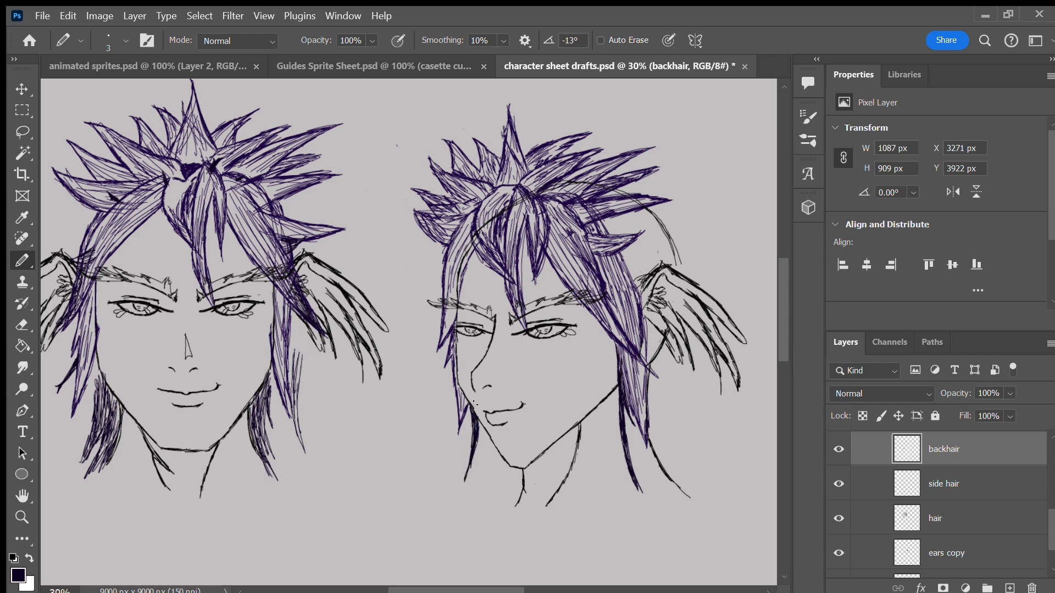
mouse_move(477, 421)
mouse_down()
mouse_move(474, 441)
mouse_move(489, 451)
mouse_move(477, 486)
mouse_up()
mouse_move(484, 442)
mouse_down()
mouse_move(477, 473)
mouse_move(479, 428)
mouse_move(487, 450)
mouse_move(470, 505)
mouse_up()
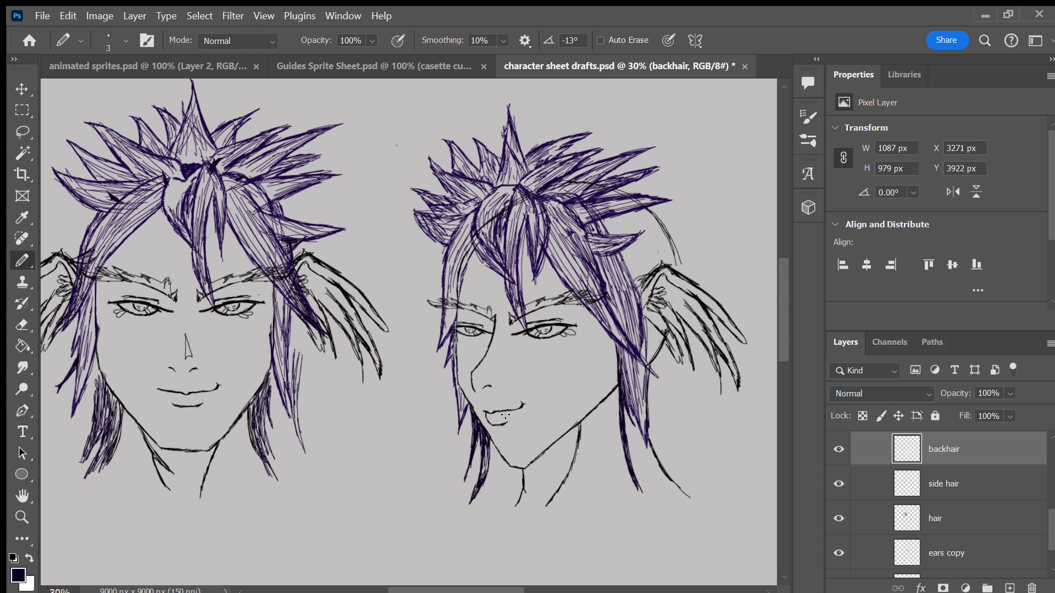
Step: Add back hair strands behind the neck and a curved spike above the ear on the backhair layer, and save the document
mouse_move(647, 424)
mouse_down()
mouse_move(692, 494)
mouse_move(634, 250)
mouse_move(691, 244)
mouse_move(668, 255)
mouse_move(623, 248)
mouse_move(666, 258)
mouse_move(643, 302)
mouse_move(626, 252)
mouse_move(662, 434)
mouse_move(681, 477)
mouse_move(657, 407)
mouse_move(668, 471)
mouse_move(691, 493)
mouse_up()
mouse_move(676, 453)
mouse_down()
mouse_move(657, 381)
mouse_move(687, 477)
mouse_up()
mouse_move(449, 356)
mouse_down()
mouse_move(443, 334)
mouse_move(436, 360)
mouse_up()
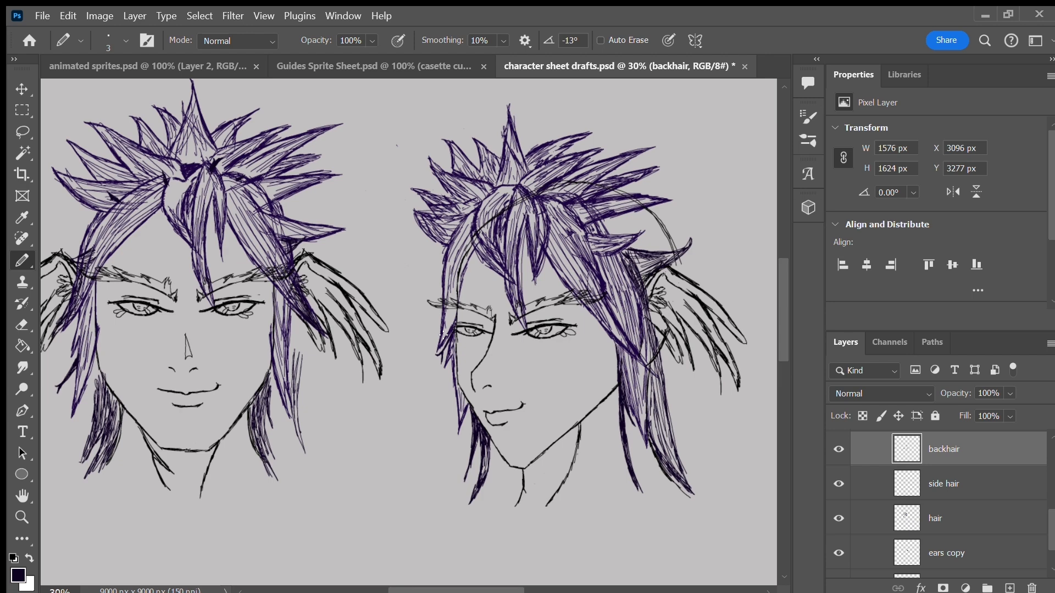
key(ctrl+s)
drag(668, 402, 691, 479)
drag(659, 360, 647, 301)
key(ctrl+s)
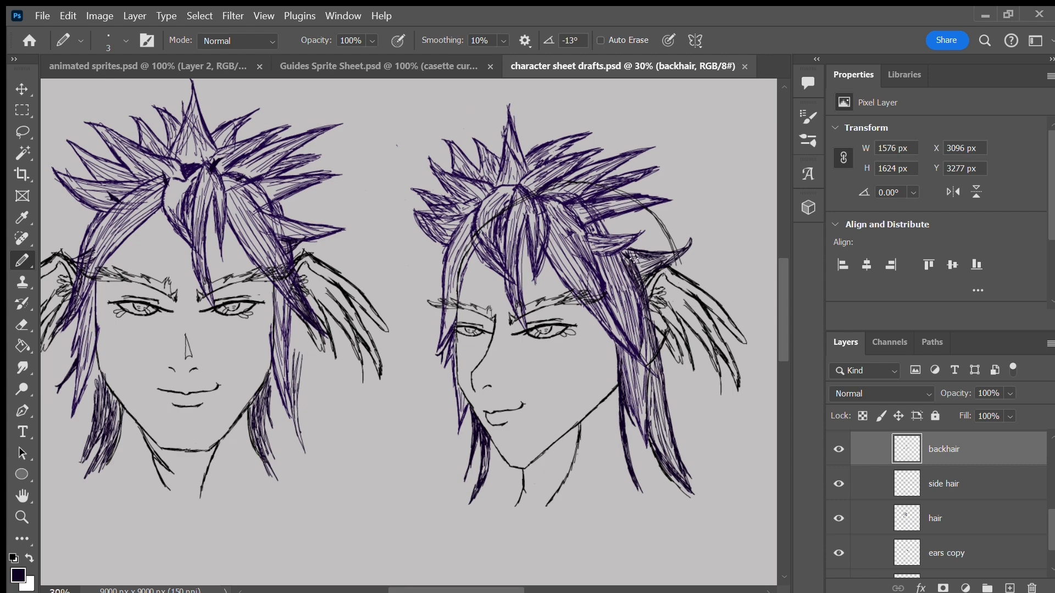
Step: Draw a long, pointed lock sweeping down past the back of the neck and hatch it with pencil strokes
mouse_move(626, 439)
mouse_down()
mouse_move(672, 497)
mouse_move(654, 464)
mouse_move(704, 543)
mouse_move(626, 435)
mouse_move(700, 541)
mouse_up()
drag(631, 464, 695, 537)
drag(651, 453, 699, 535)
drag(666, 495, 680, 517)
drag(626, 420, 692, 544)
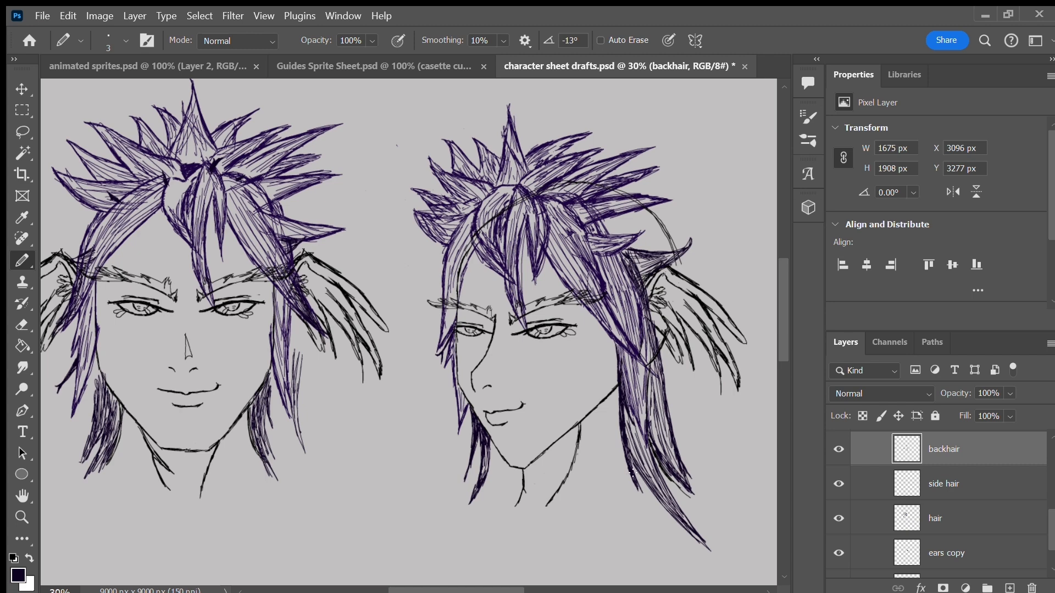
click(23, 86)
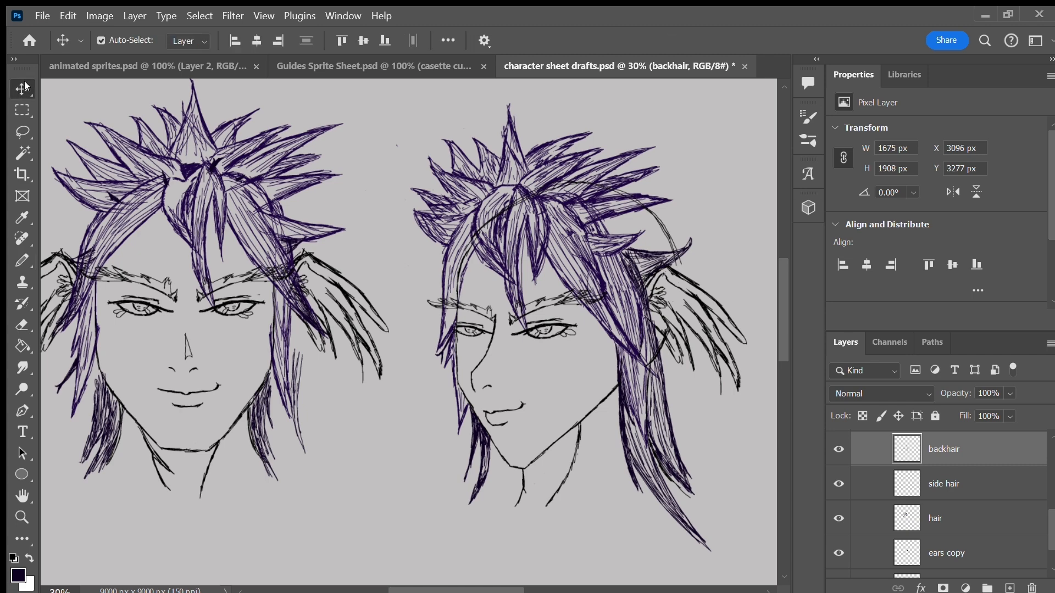
Step: Move the front head's backhair layer upward so the strands sit higher behind the jaw, and save the document
click(70, 252)
key(shift+Up)
key(shift+Up)
key(shift+Up)
key(shift+Up)
key(shift+Up)
key(shift+Up)
key(shift+Up)
key(shift+Up)
key(shift+Up)
key(shift+Up)
key(shift+Up)
key(shift+Up)
key(shift+Up)
key(shift+Up)
key(shift+Up)
key(shift+Up)
key(shift+Up)
key(shift+Up)
key(shift+Up)
key(shift+Up)
key(Up)
key(Up)
key(Up)
key(Up)
key(Up)
key(Up)
key(Up)
key(Up)
key(Up)
key(Up)
key(Up)
key(Up)
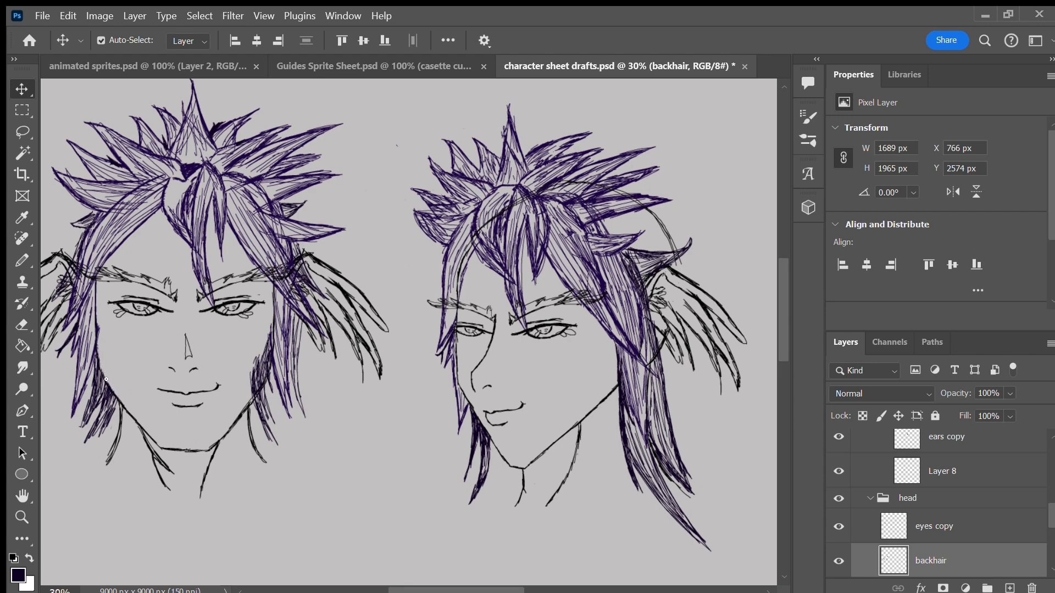
mouse_move(254, 358)
mouse_down()
mouse_move(260, 387)
mouse_move(265, 352)
mouse_move(257, 377)
mouse_up()
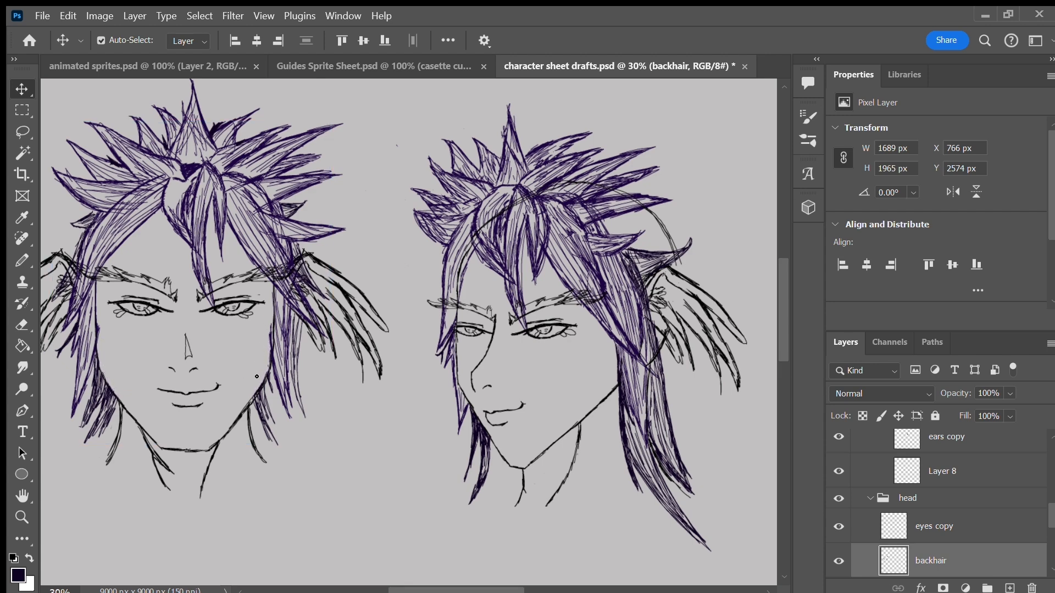
click(870, 499)
key(ctrl+s)
Step: On the side head's backhair layer, pencil in dark accents between the crown spikes and a pointed lock below the ear
scroll(1046, 519, up, 3)
click(1005, 494)
click(27, 255)
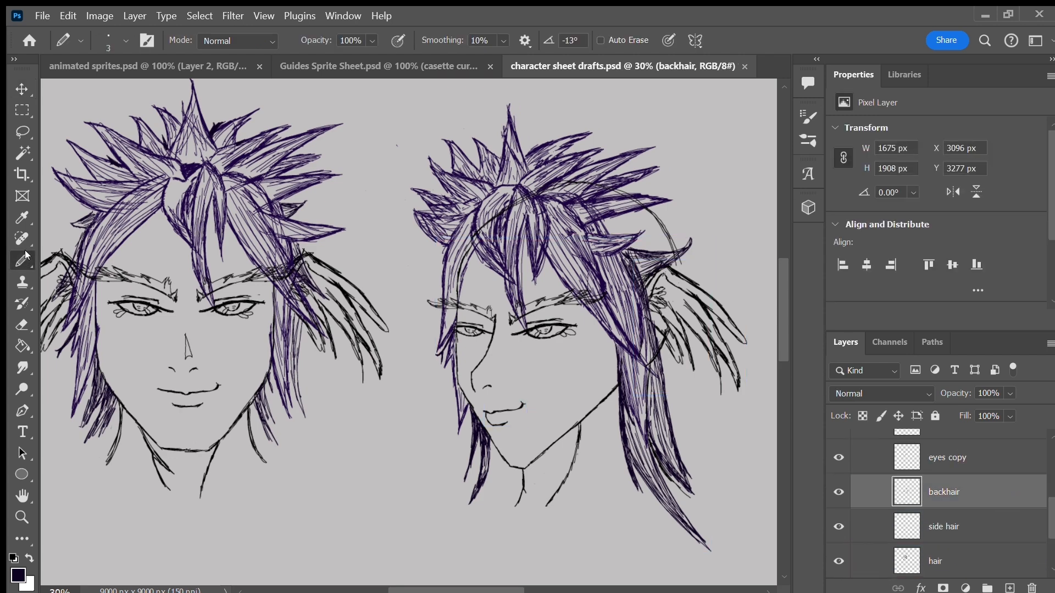
drag(476, 157, 478, 160)
mouse_move(552, 143)
mouse_down()
mouse_move(580, 147)
mouse_move(554, 156)
mouse_up()
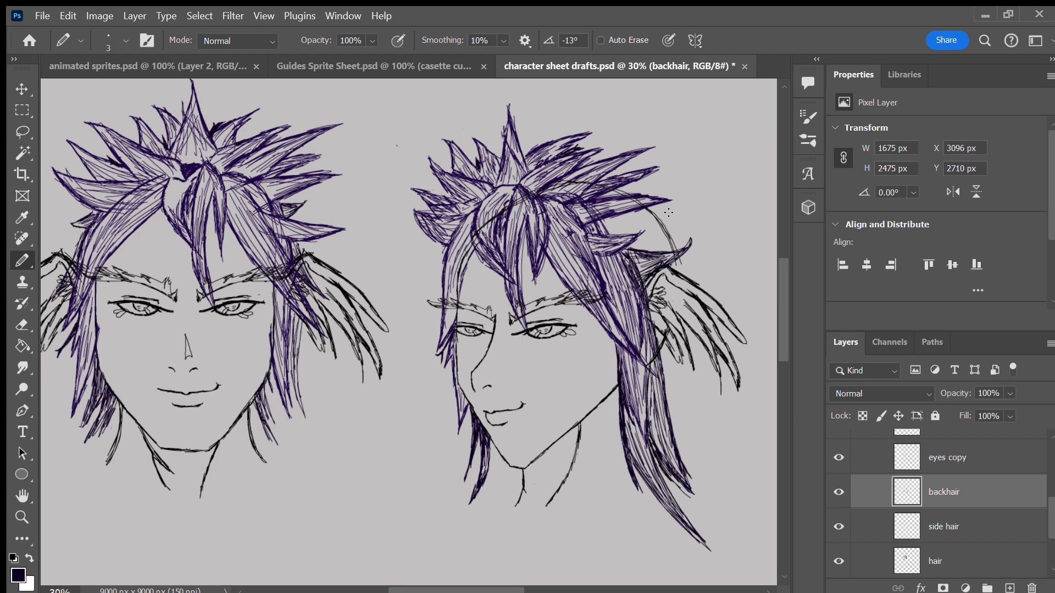
mouse_move(656, 350)
mouse_down()
mouse_move(705, 394)
mouse_move(681, 359)
mouse_move(658, 343)
mouse_move(685, 375)
mouse_move(663, 361)
mouse_move(689, 376)
mouse_up()
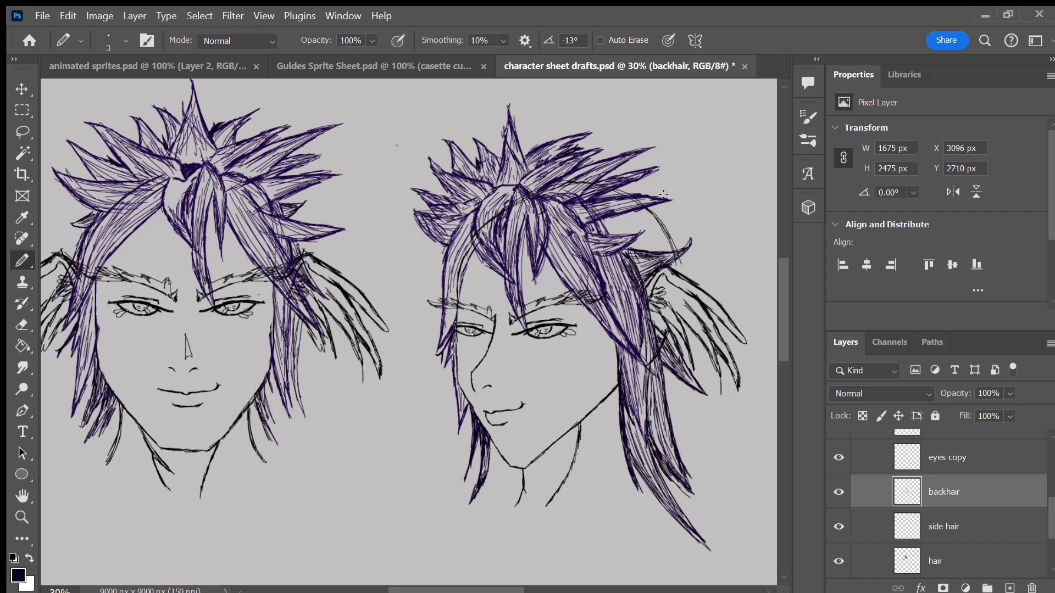
Step: Draw dark, curved spikes extending from the upper back of the side head, undo the stray stroke, and save the document
mouse_move(603, 174)
mouse_down()
mouse_move(618, 180)
mouse_move(583, 165)
mouse_move(599, 163)
mouse_move(605, 195)
mouse_move(633, 201)
mouse_move(621, 167)
mouse_move(655, 183)
mouse_move(627, 193)
mouse_move(645, 182)
mouse_up()
mouse_move(599, 219)
mouse_down()
mouse_move(649, 233)
mouse_move(664, 250)
mouse_move(628, 218)
mouse_up()
key(ctrl+s)
key(ctrl+z)
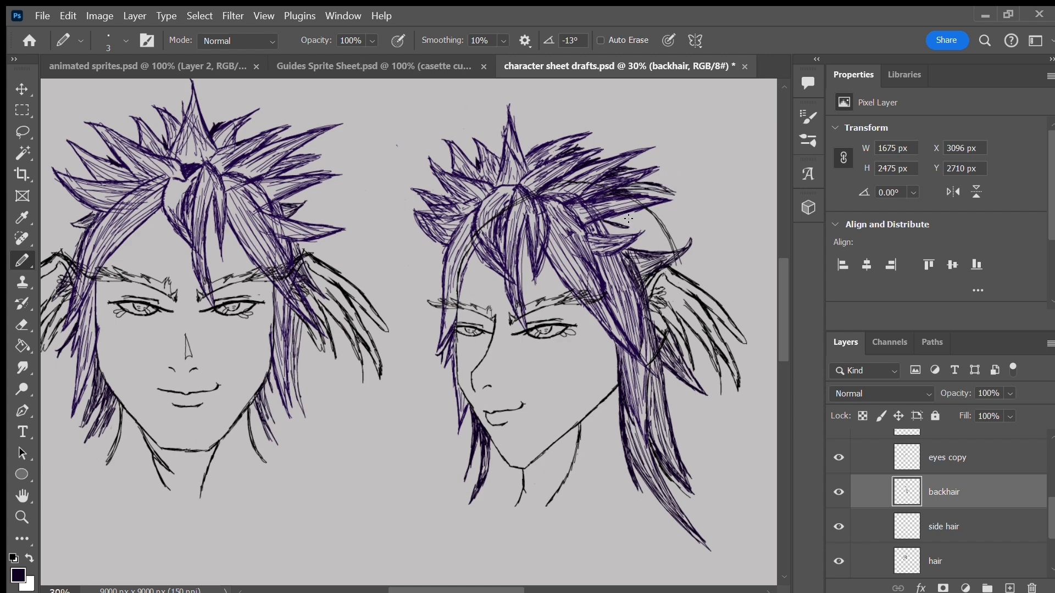
key(ctrl+s)
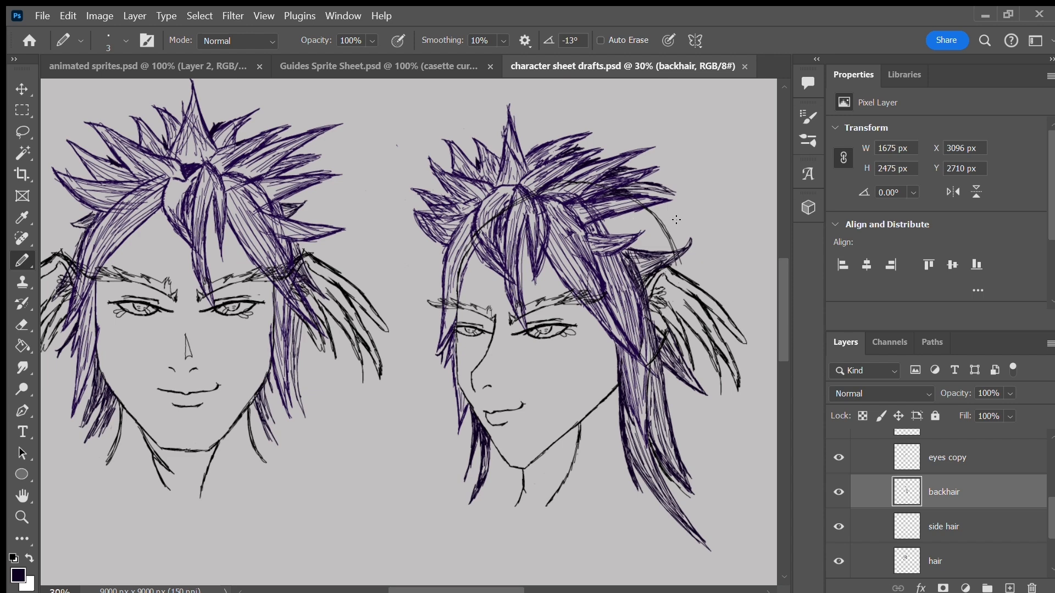
Step: Sketch curved locks sweeping backward above the side head's ear, undoing the misplaced strokes, and save the document
mouse_move(661, 208)
mouse_down()
mouse_move(698, 237)
mouse_move(681, 216)
mouse_up()
mouse_move(606, 220)
mouse_down()
mouse_move(667, 234)
mouse_move(637, 245)
mouse_move(681, 228)
mouse_move(623, 250)
mouse_up()
mouse_move(681, 224)
mouse_down()
mouse_move(599, 220)
mouse_move(666, 213)
mouse_up()
key(ctrl+z)
key(ctrl+z)
key(ctrl+z)
key(ctrl+z)
key(ctrl+z)
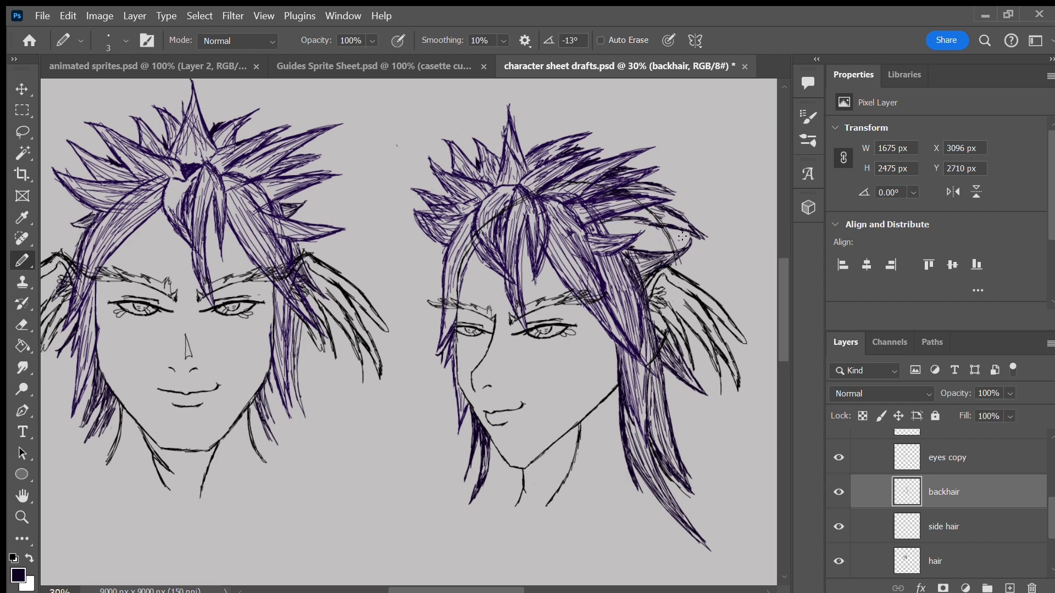
mouse_move(632, 248)
mouse_down()
mouse_move(675, 232)
mouse_move(692, 200)
mouse_up()
mouse_move(604, 220)
mouse_down()
mouse_move(664, 245)
mouse_move(691, 207)
mouse_move(671, 220)
mouse_move(712, 245)
mouse_up()
key(ctrl+s)
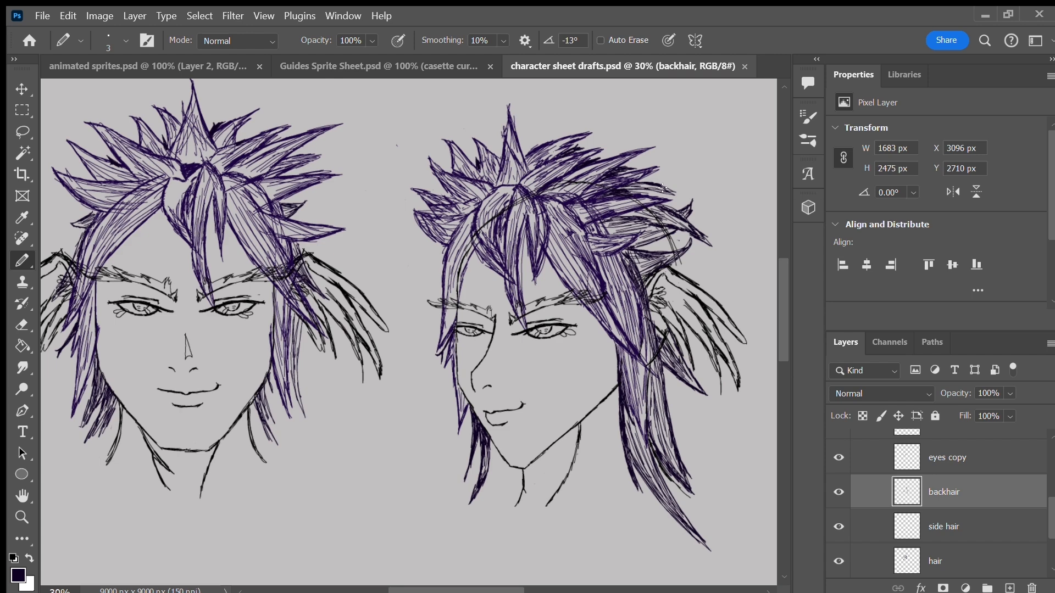
Step: Add hatched, pointed locks behind the neck and below the chin plus small spikes along the side head's crown, and save
mouse_move(673, 425)
mouse_down()
mouse_move(698, 437)
mouse_move(679, 397)
mouse_move(715, 464)
mouse_move(666, 435)
mouse_move(677, 426)
mouse_move(666, 373)
mouse_move(725, 512)
mouse_move(675, 430)
mouse_move(689, 468)
mouse_move(698, 467)
mouse_move(674, 419)
mouse_move(737, 513)
mouse_move(697, 489)
mouse_move(677, 426)
mouse_move(710, 458)
mouse_move(677, 386)
mouse_move(697, 486)
mouse_move(664, 465)
mouse_move(679, 490)
mouse_move(646, 441)
mouse_move(702, 540)
mouse_move(635, 467)
mouse_move(621, 404)
mouse_up()
mouse_move(479, 491)
mouse_down()
mouse_move(498, 453)
mouse_move(483, 511)
mouse_move(503, 467)
mouse_move(497, 526)
mouse_move(515, 484)
mouse_move(491, 542)
mouse_up()
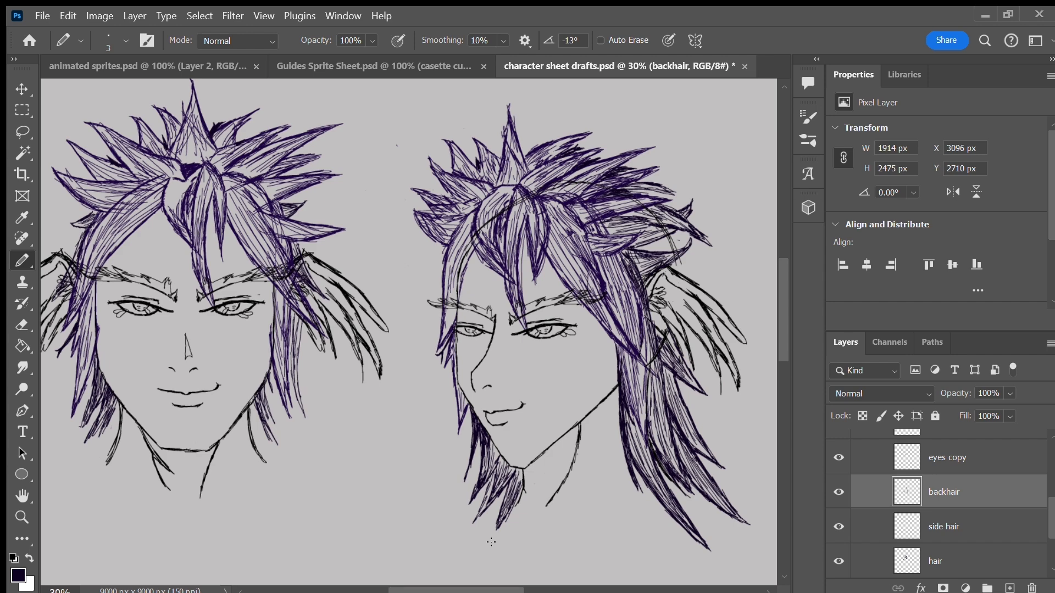
mouse_move(676, 234)
mouse_down()
mouse_move(635, 247)
mouse_move(616, 220)
mouse_move(690, 234)
mouse_move(608, 175)
mouse_move(648, 161)
mouse_move(572, 148)
mouse_move(607, 142)
mouse_move(575, 139)
mouse_move(577, 148)
mouse_move(572, 129)
mouse_up()
key(ctrl+z)
key(ctrl+z)
drag(567, 151, 585, 145)
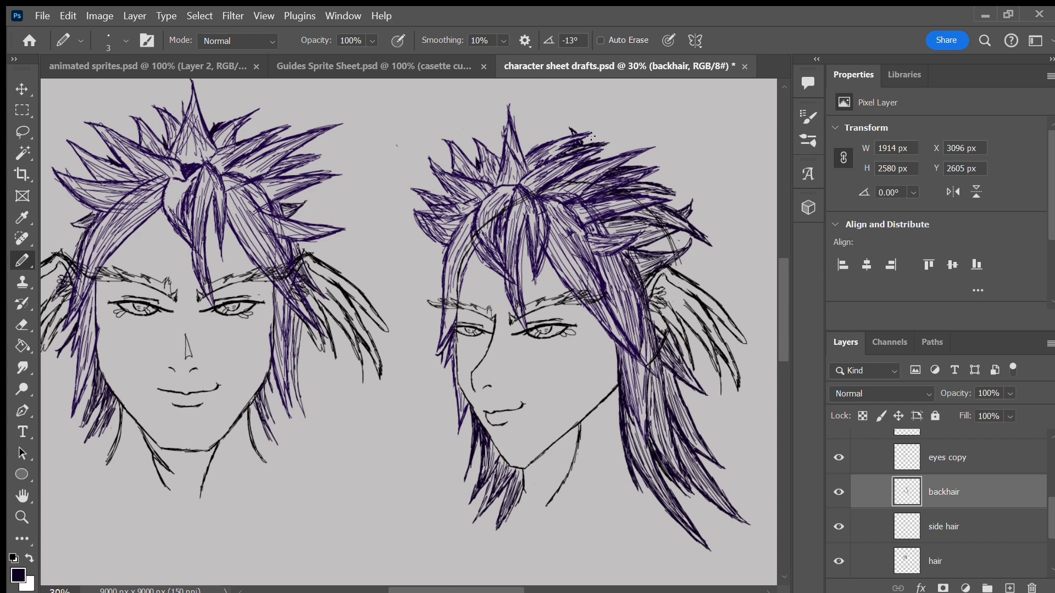
mouse_move(523, 142)
mouse_down()
mouse_move(536, 129)
mouse_move(525, 156)
mouse_move(528, 147)
mouse_up()
key(ctrl+s)
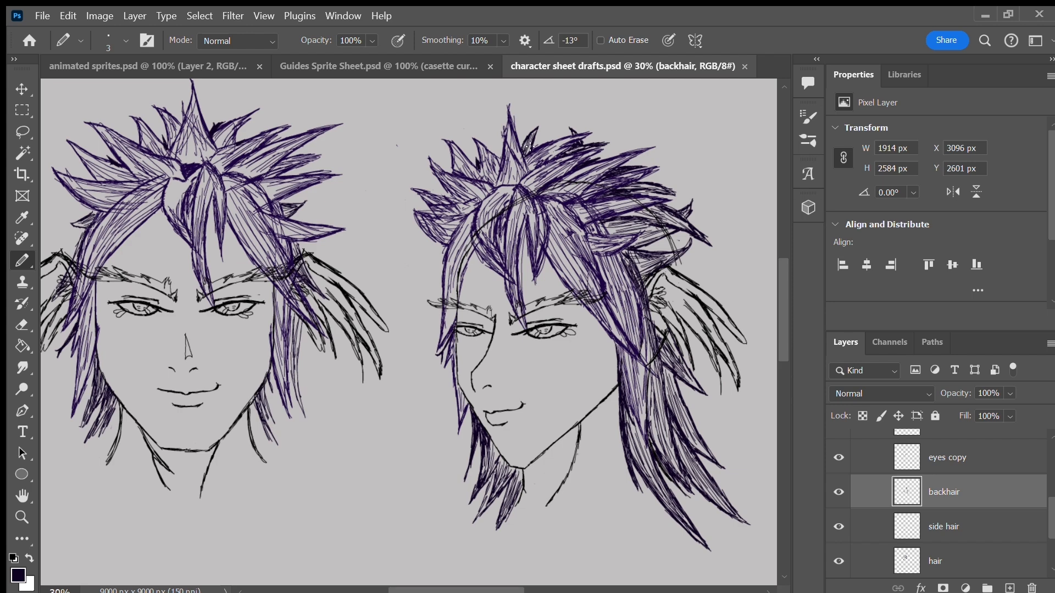
Step: Draw long, pointed locks behind the side head's ear and down past the neck, hatch them, and save the document
drag(651, 191, 760, 385)
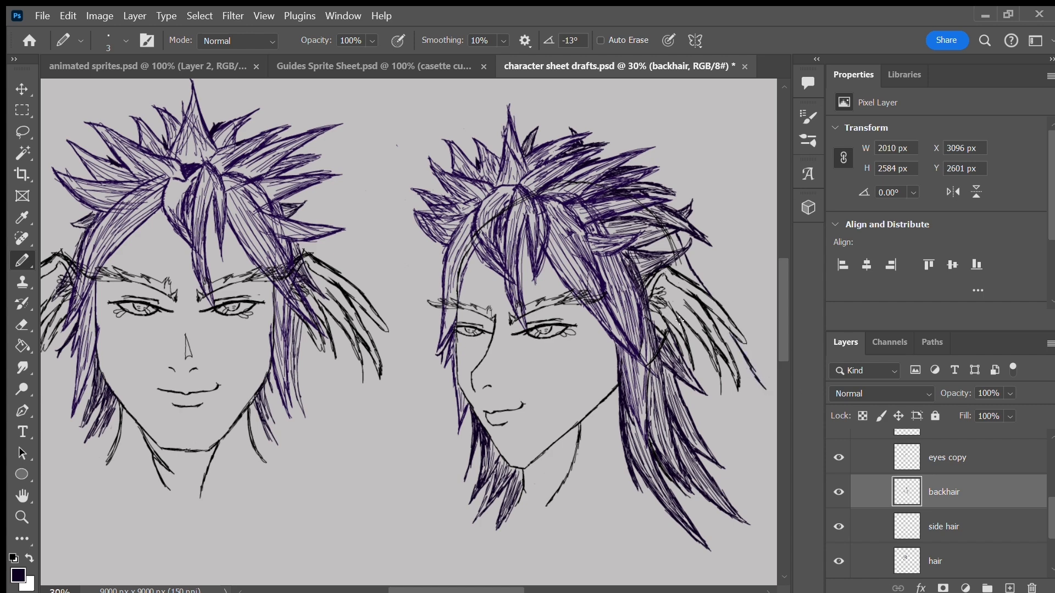
drag(662, 240, 695, 283)
drag(683, 390, 734, 457)
mouse_move(702, 395)
mouse_down()
mouse_move(768, 508)
mouse_move(687, 329)
mouse_up()
drag(687, 329, 768, 508)
drag(734, 449, 777, 516)
mouse_move(777, 516)
mouse_down()
mouse_move(704, 460)
mouse_move(775, 516)
mouse_up()
drag(775, 516, 746, 471)
drag(678, 383, 752, 498)
drag(708, 404, 736, 468)
drag(701, 424, 733, 479)
key(ctrl+z)
key(ctrl+z)
drag(689, 401, 776, 513)
mouse_move(696, 355)
mouse_down()
mouse_move(699, 372)
mouse_move(682, 335)
mouse_up()
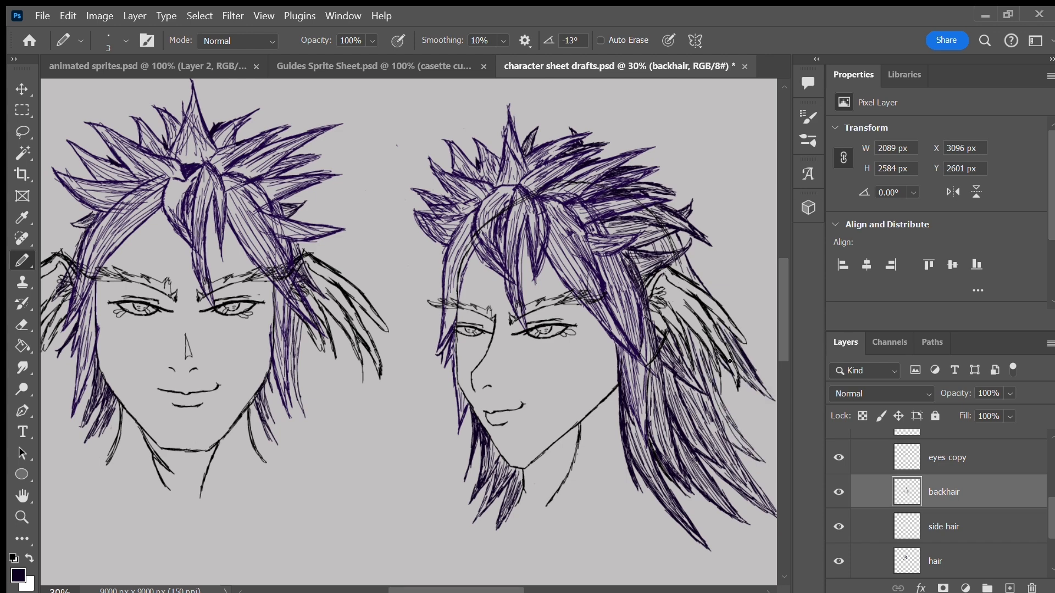
key(ctrl+s)
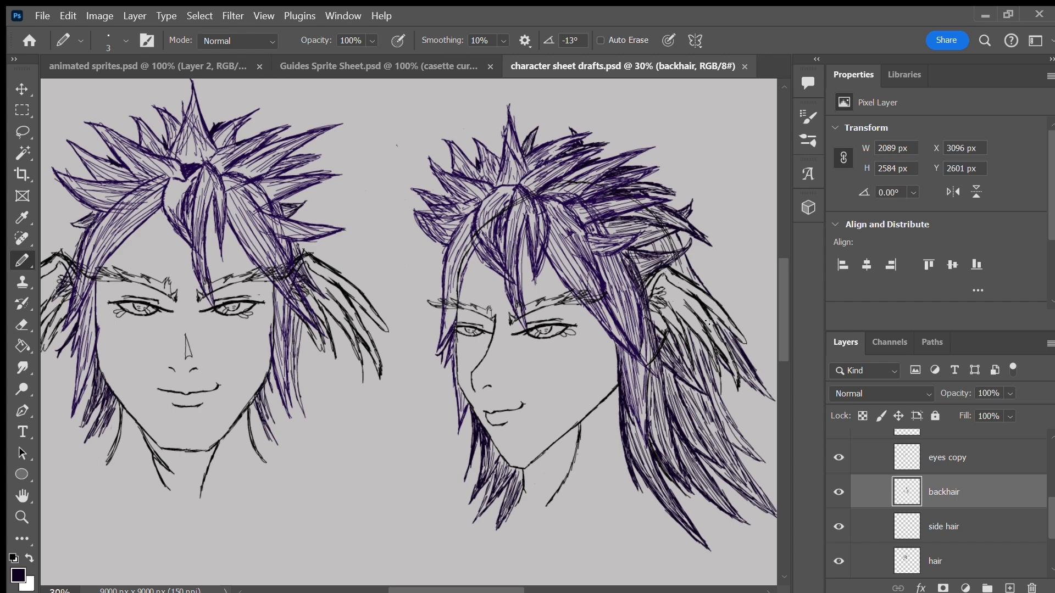
Step: Rework the side head's jawline and touch up the back hair below the chin on their layers, and save the document
scroll(944, 496, up, 2)
click(944, 497)
drag(525, 468, 583, 417)
scroll(944, 510, down, 2)
click(944, 510)
drag(516, 489, 498, 529)
key(ctrl+s)
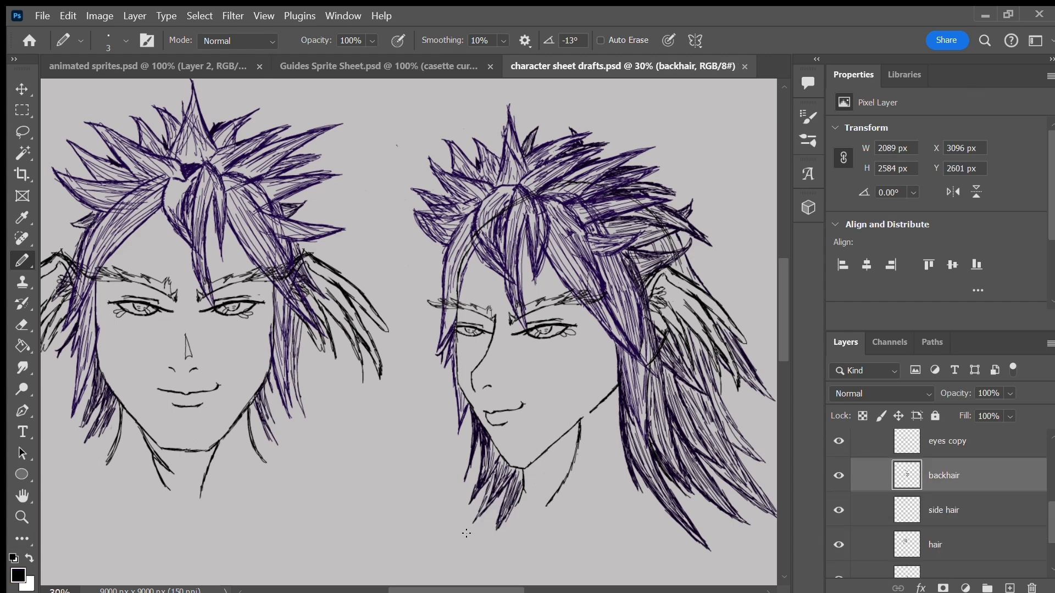
Step: Clean up the skull guideline crossing the side head's upper hair, and save the document
scroll(466, 534, down, 1)
scroll(944, 488, up, 2)
click(944, 488)
drag(474, 222, 591, 168)
key(ctrl+s)
Step: Collapse the head groups and move both head side and head into the headshots group
drag(1048, 507, 1048, 440)
click(870, 482)
click(927, 483)
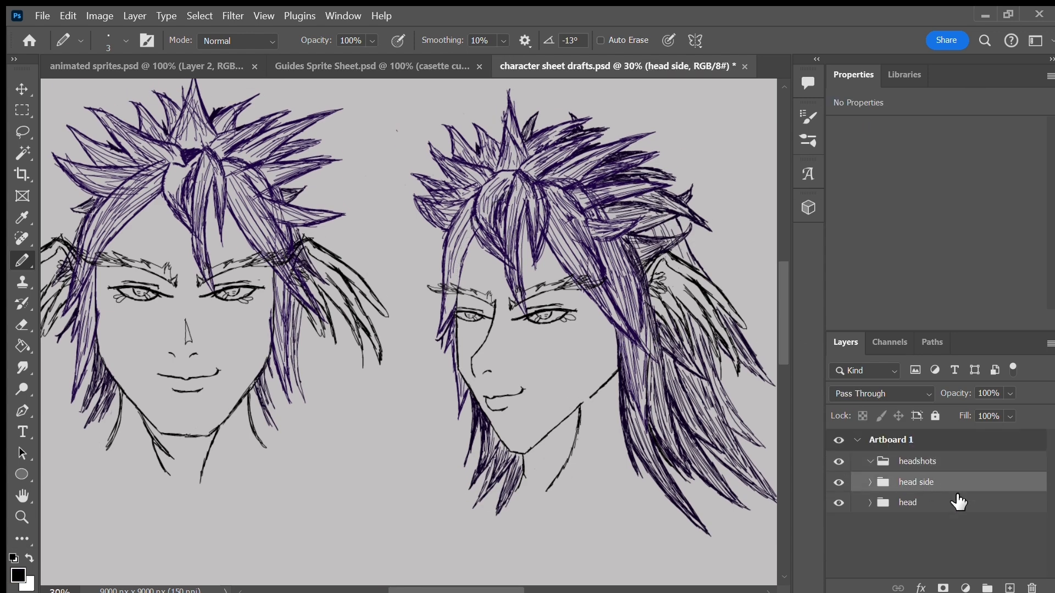
drag(927, 486, 917, 462)
scroll(409, 332, down, 5)
Step: Duplicate the front head group, rename the copy "back", and place it on the far side of the side view
key(ctrl+j)
double_click(921, 502)
text(back)
key(ctrl+t)
drag(335, 310, 639, 310)
click(22, 91)
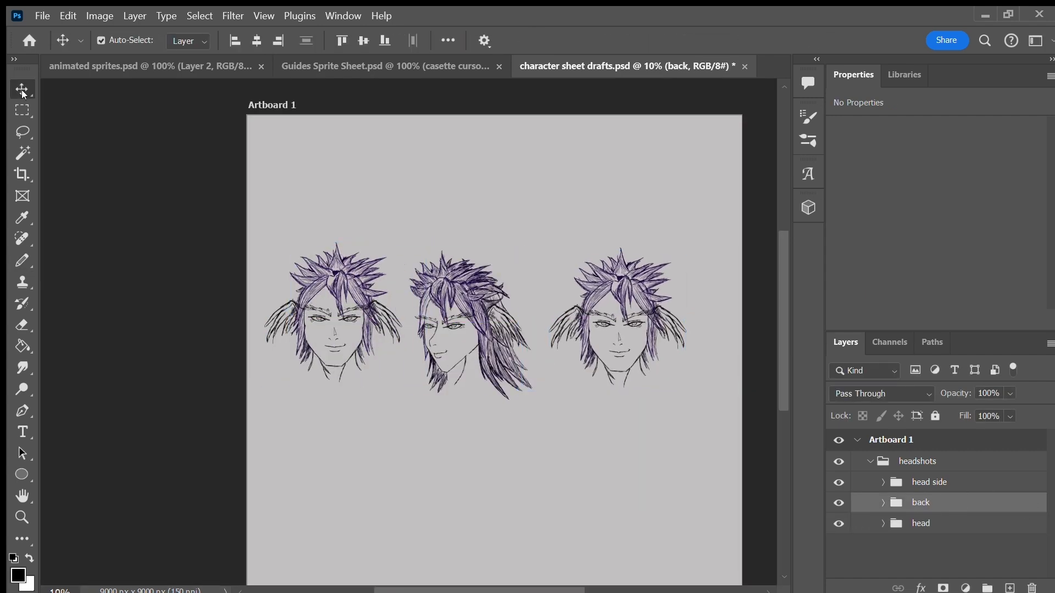
Step: Flip the back head horizontally, delete facial features from it, and save the document
key(ctrl+t)
click(625, 323)
key(Delete)
key(ctrl+s)
Step: Remove the remaining eye, nose and mouth details from the back head, and save the document
key(ctrl+plus)
drag(489, 589, 509, 589)
click(584, 293)
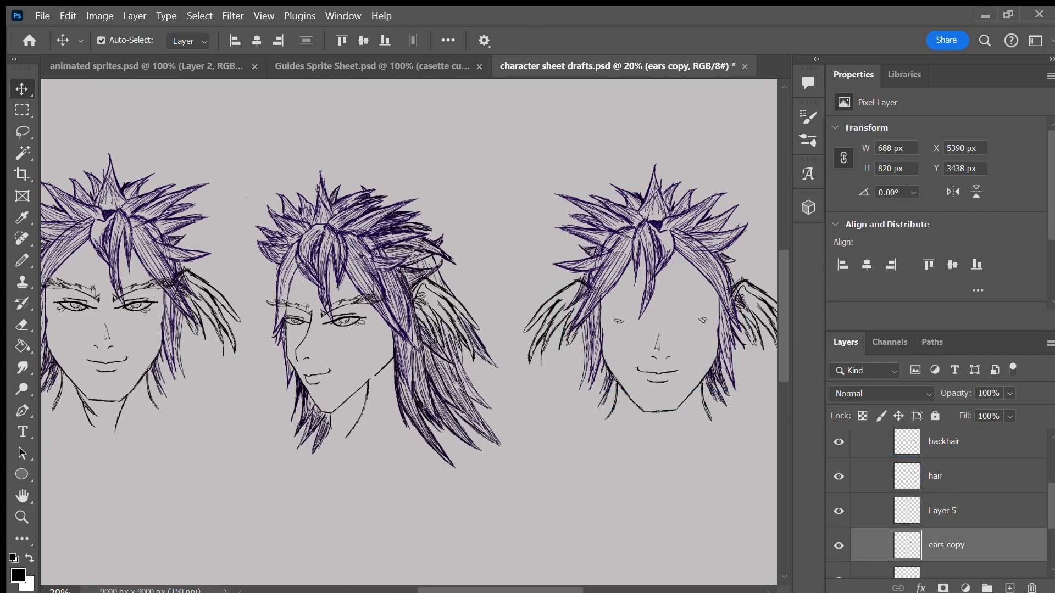
click(738, 292)
scroll(738, 291, right, 1)
click(944, 505)
key(Delete)
mouse_move(1049, 497)
mouse_down()
mouse_move(1048, 540)
mouse_move(1045, 482)
mouse_up()
click(840, 542)
key(ctrl+s)
Step: Add strokes beside the back head's jaw on a new layer, clear the front bangs from its hair layer, and save
click(957, 490)
key(b)
click(1010, 587)
drag(612, 375, 625, 405)
click(944, 560)
mouse_move(562, 289)
mouse_down()
mouse_move(544, 300)
mouse_move(586, 241)
mouse_move(519, 263)
mouse_move(489, 247)
mouse_up()
key(ctrl+s)
Step: On a new layer above the hair, draw spikes at the back head's sides and a long, pointed lock below the jaw
click(1009, 587)
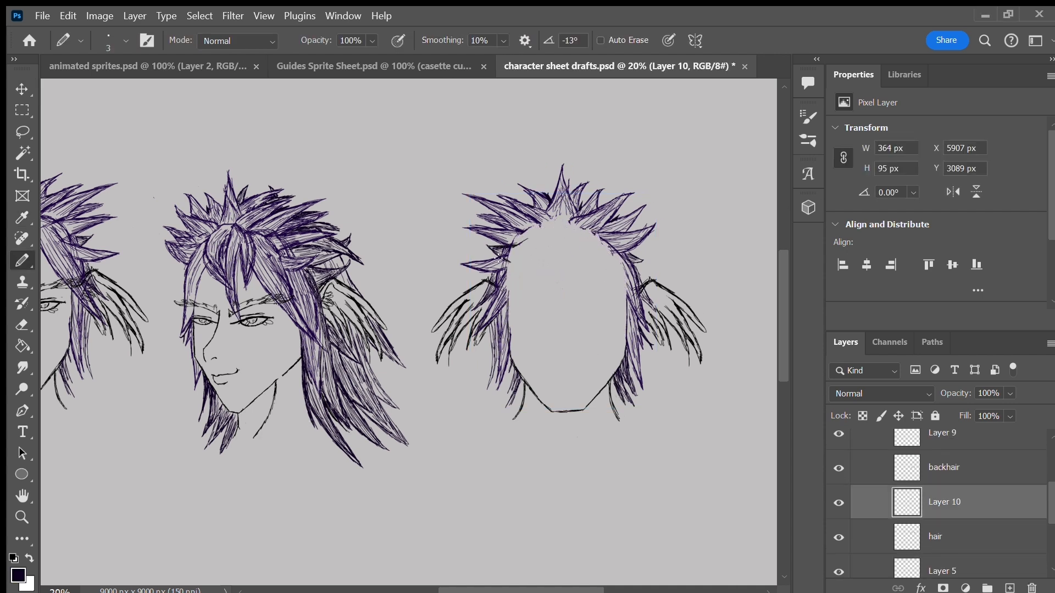
drag(613, 250, 668, 256)
drag(508, 291, 451, 469)
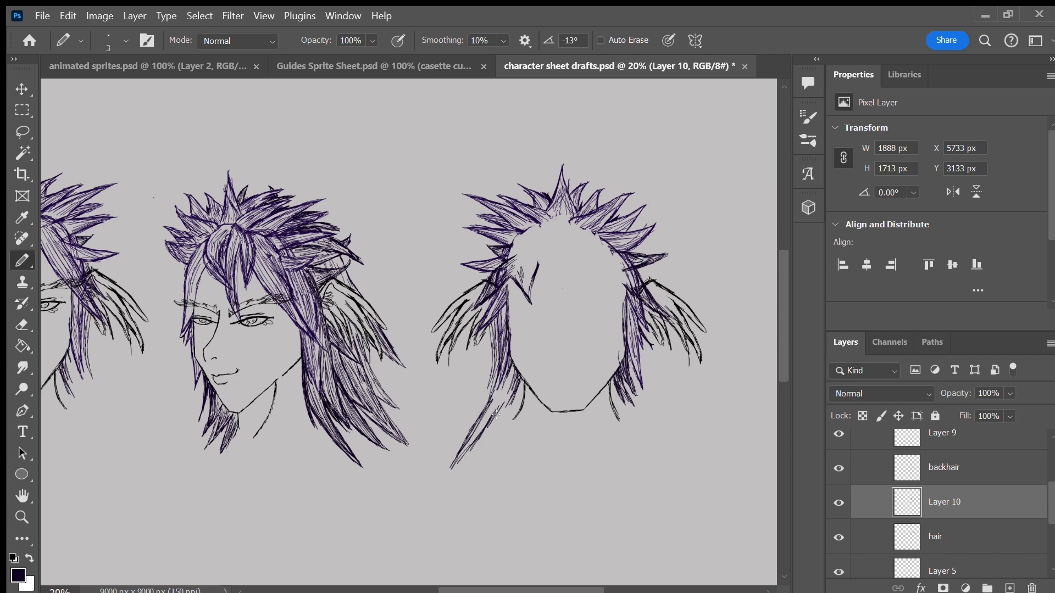
drag(520, 357, 483, 400)
Step: Lower the opacity of the back head's copied hair layer and draw dark spikes around the crown on Layer 10
click(944, 536)
drag(1013, 408, 985, 407)
click(942, 569)
click(944, 497)
drag(631, 202, 608, 238)
drag(598, 182, 568, 220)
drag(559, 203, 527, 181)
drag(544, 198, 518, 236)
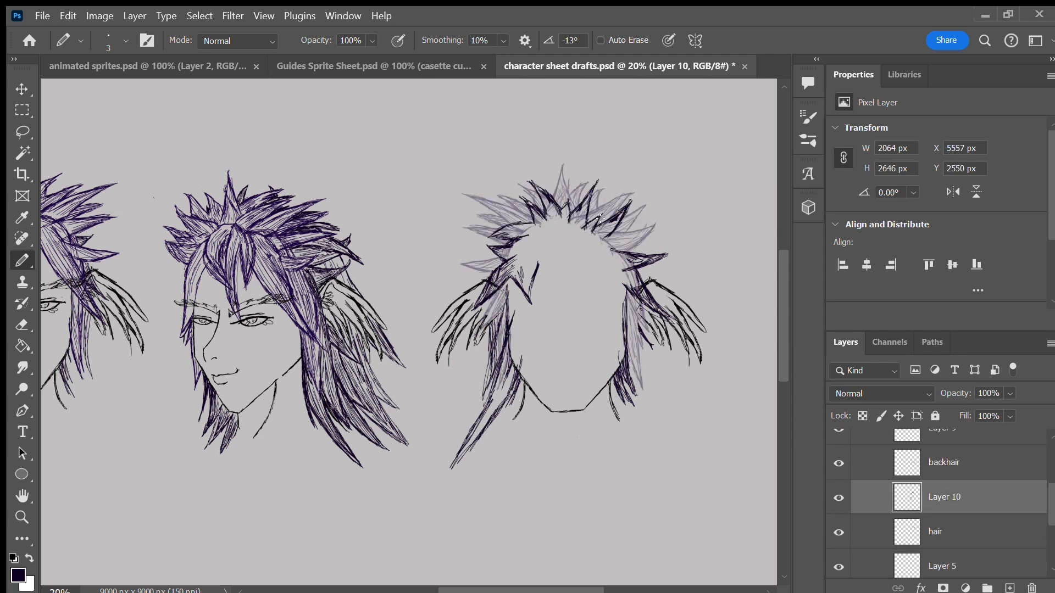
Step: Draw long, hatched locks down the sides of the back head, extending past the jaw on the left side
drag(621, 280, 627, 329)
drag(500, 288, 470, 408)
drag(530, 385, 483, 480)
drag(500, 412, 465, 505)
drag(516, 294, 489, 451)
drag(522, 297, 509, 374)
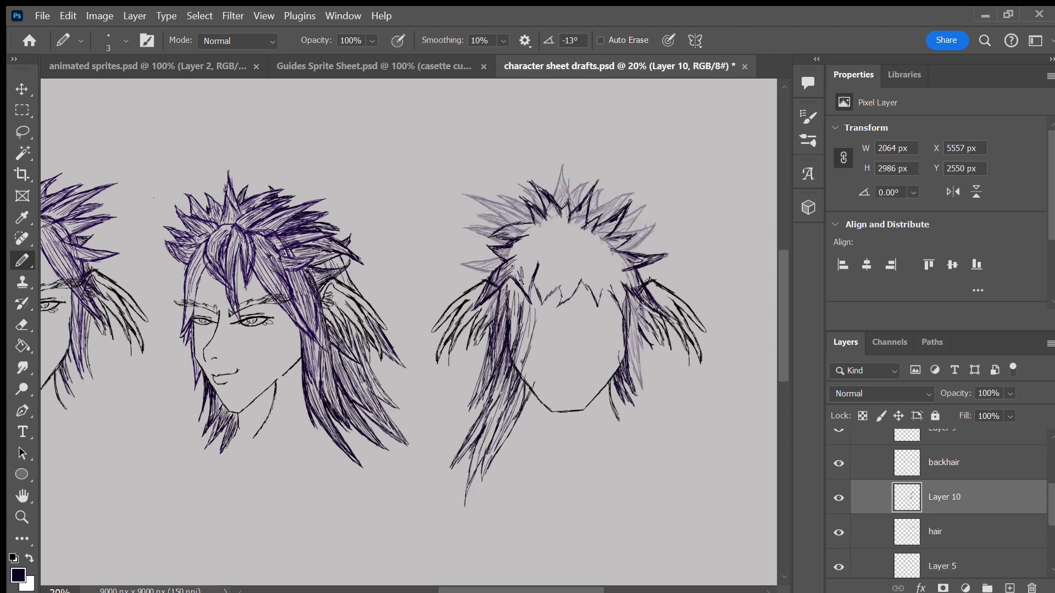
Step: Hatch the crown of the back head and draw long strands down its centre to well below the jaw
drag(572, 247, 554, 275)
drag(550, 220, 511, 259)
drag(604, 263, 624, 302)
drag(617, 324, 648, 510)
drag(552, 307, 525, 535)
Step: On a new layer, draw jagged, pointed tips along the lower edge of the back head's long hair
drag(782, 370, 780, 384)
click(1009, 588)
drag(522, 437, 508, 489)
drag(489, 434, 470, 472)
drag(467, 409, 445, 475)
drag(494, 445, 468, 496)
drag(648, 403, 681, 469)
drag(645, 455, 638, 515)
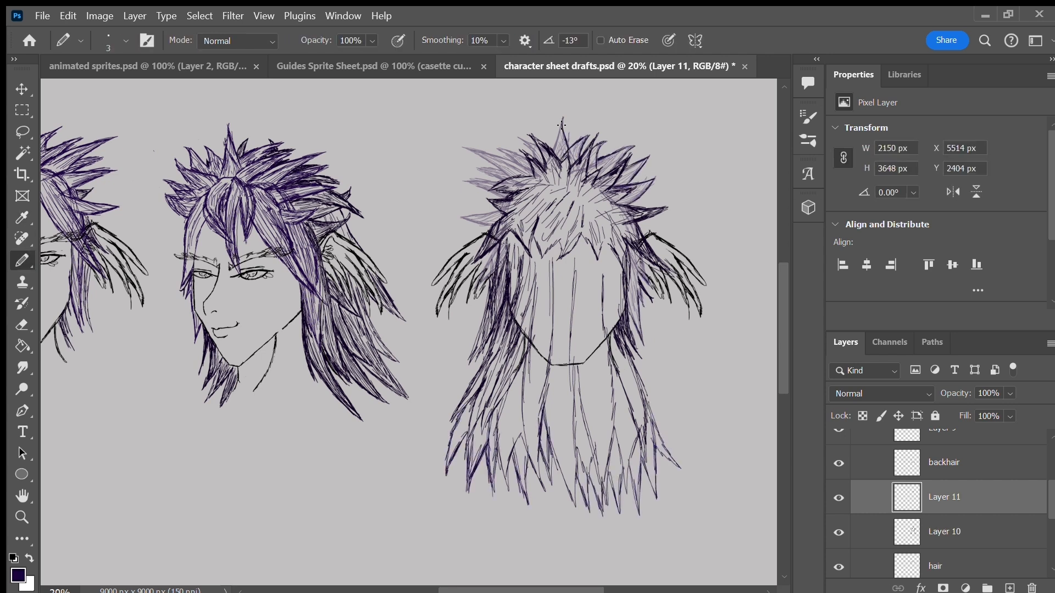
Step: Darken the faded spikes on the left of the back head and touch up the hair around its right ear
drag(629, 267, 640, 341)
drag(472, 218, 501, 221)
drag(481, 154, 523, 172)
ctrl+click(637, 213)
alt+click(632, 217)
drag(583, 236, 594, 254)
ctrl+click(652, 227)
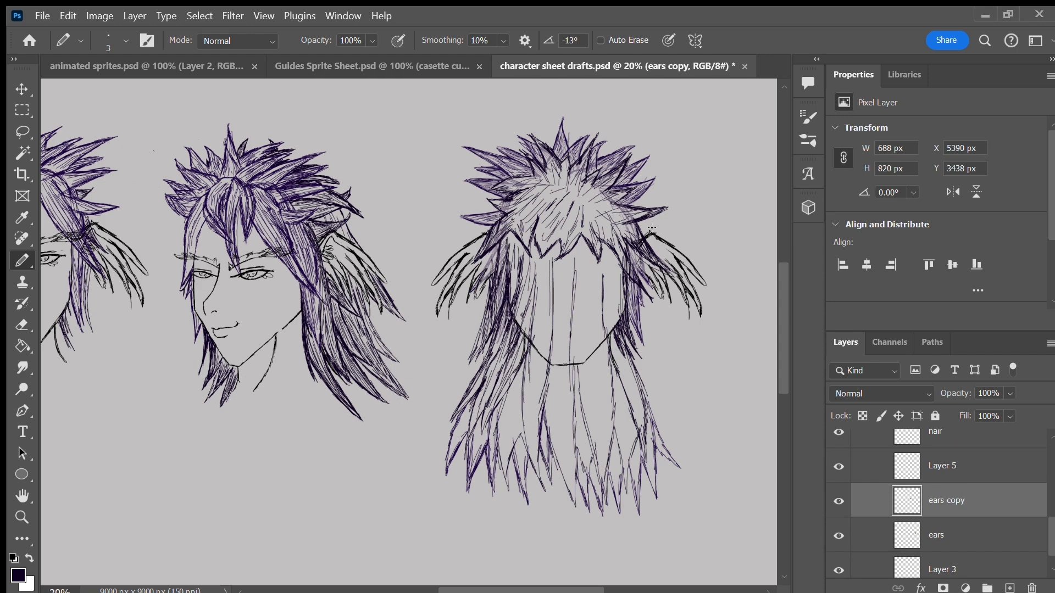
ctrl+click(651, 235)
alt+click(636, 275)
Step: Collapse the headshots group and create a new layer group above it named palette
drag(1049, 532, 1047, 442)
key(ctrl+minus)
click(883, 502)
click(869, 462)
drag(482, 308, 508, 190)
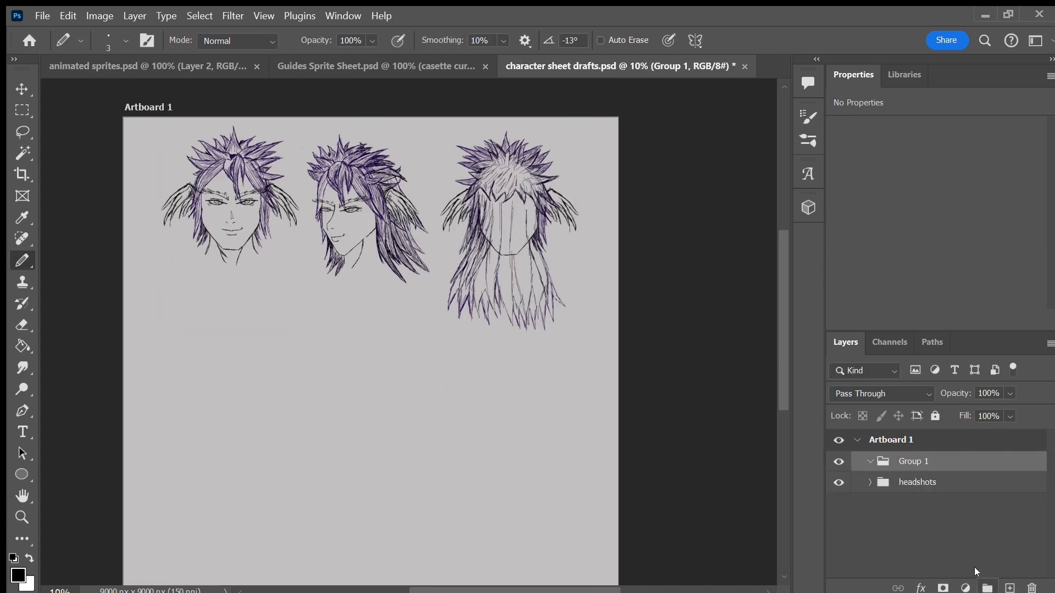
click(987, 588)
text(palette)
Step: Draw a 215 by 186 px ellipse near the artboard's upper-left corner and duplicate it into a column of six swatches
click(22, 474)
drag(132, 133, 142, 144)
click(22, 89)
click(998, 517)
scroll(998, 517, down, 3)
click(999, 545)
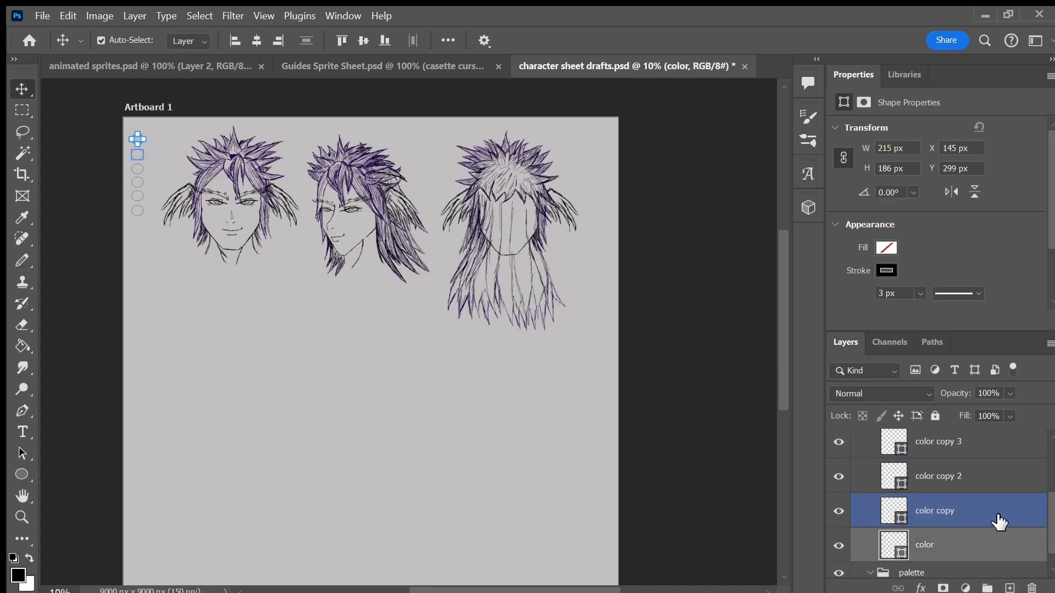
Step: Nest the six swatch layers in a group inside the palette group and space them evenly down the column
scroll(999, 517, up, 3)
drag(913, 462, 911, 572)
click(883, 482)
click(912, 462)
click(883, 482)
click(1010, 544)
scroll(1010, 544, down, 3)
click(984, 540)
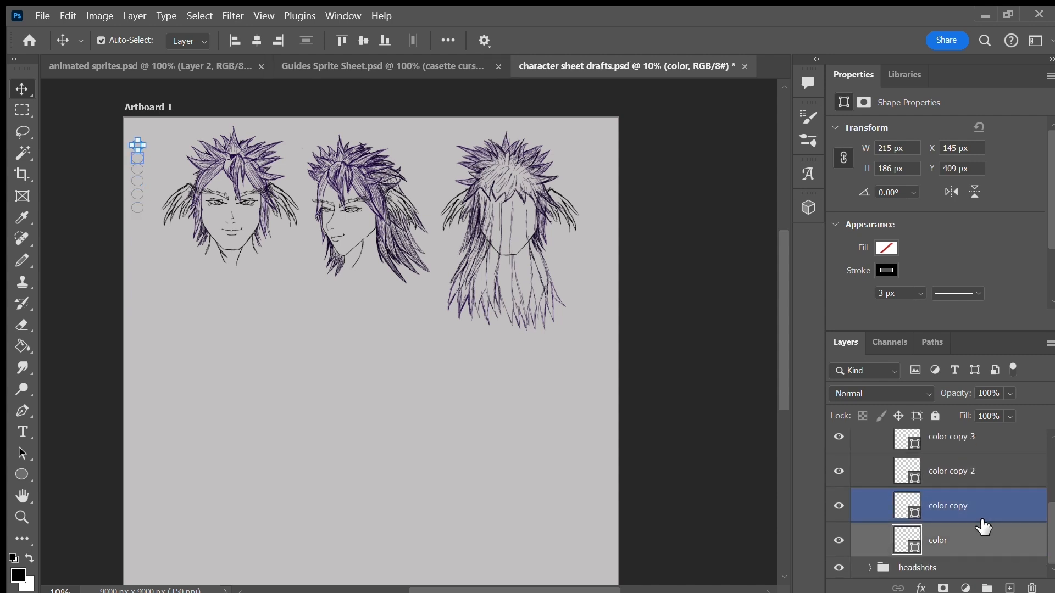
Step: Fill each of the six ellipse swatches with dark purple and remove its black stroke
scroll(989, 505, up, 2)
click(994, 470)
scroll(994, 464, up, 2)
click(989, 508)
click(886, 250)
click(1001, 537)
scroll(1011, 516, down, 2)
click(1024, 495)
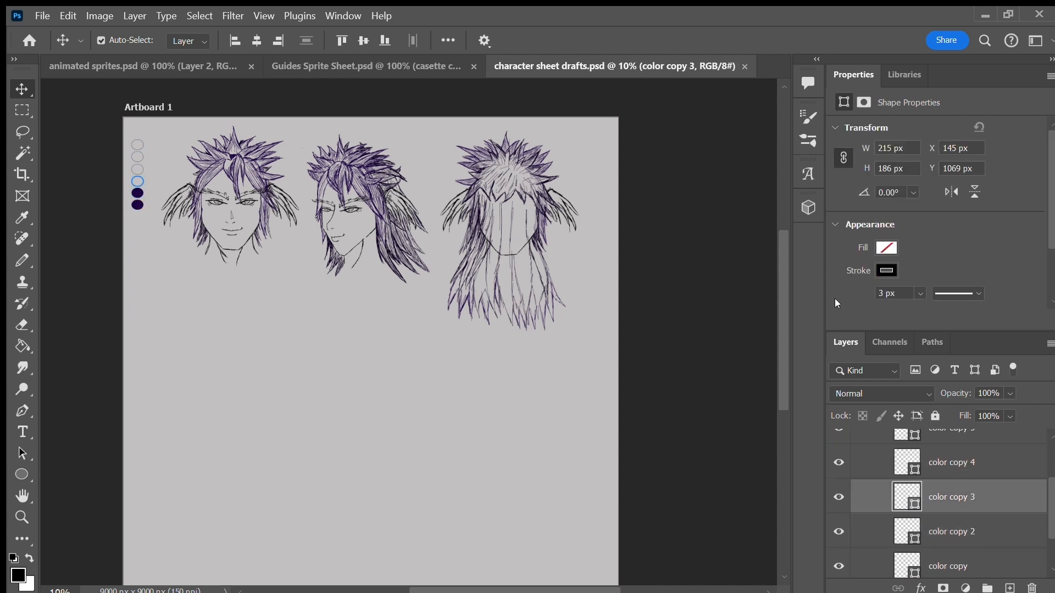
click(886, 249)
scroll(1011, 494, down, 2)
click(989, 489)
click(886, 248)
click(989, 523)
click(886, 248)
click(990, 558)
click(886, 248)
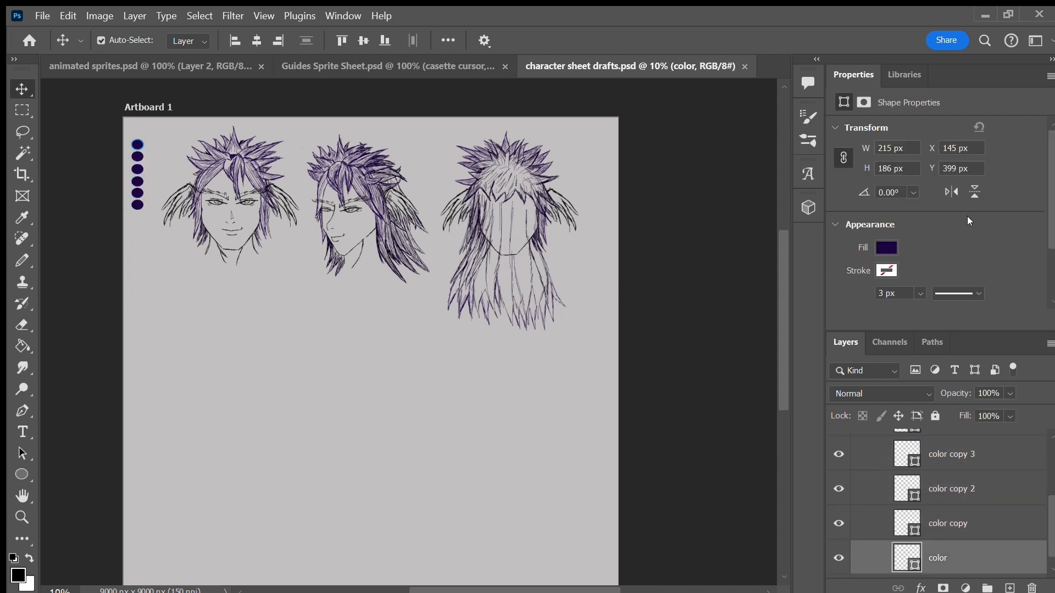
Step: Rename the swatch group as g1 and duplicate it three times down the column, naming the copies g2 and g3
scroll(967, 494, up, 3)
click(883, 481)
double_click(922, 482)
text(g1)
key(Return)
key(ctrl+alt+shift+t)
key(ctrl+alt+shift+t)
key(ctrl+alt+shift+t)
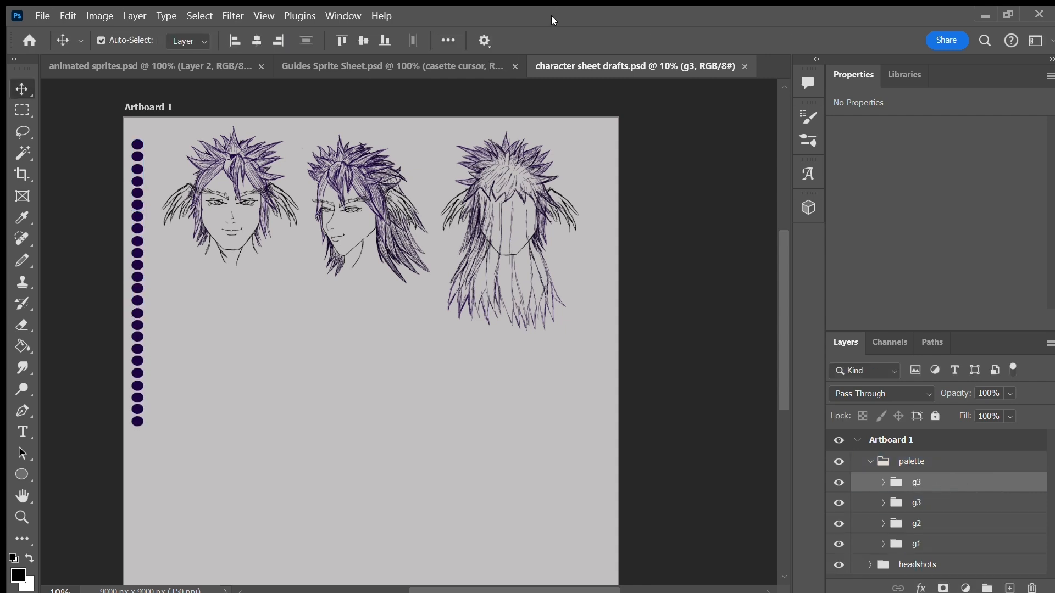
Step: Create a group named coloring at the bottom of the headshots group, with a new empty layer inside
click(870, 564)
drag(934, 506, 967, 578)
click(883, 533)
click(944, 561)
Step: Sample purple and fill the outer crown spikes of the back head with a 29 px pencil on Layer 12
key(i)
click(516, 155)
scroll(516, 156, up, 2)
click(417, 160)
key(b)
drag(330, 132, 420, 170)
drag(377, 132, 418, 162)
mouse_move(335, 179)
mouse_down()
mouse_move(384, 190)
mouse_move(384, 204)
mouse_up()
drag(320, 233, 376, 234)
drag(465, 146, 470, 91)
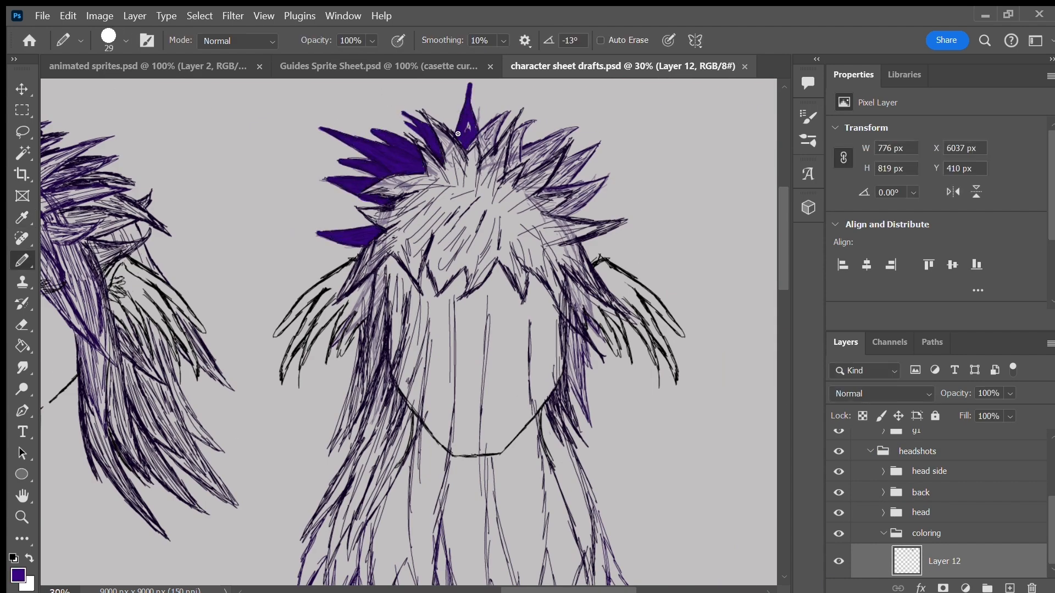
mouse_move(508, 159)
mouse_down()
mouse_move(530, 118)
mouse_move(577, 159)
mouse_move(565, 207)
mouse_up()
Step: Fill the lock beside the back head's right ear and alternating tips of its long hair with purple, saving the file
drag(571, 327, 591, 426)
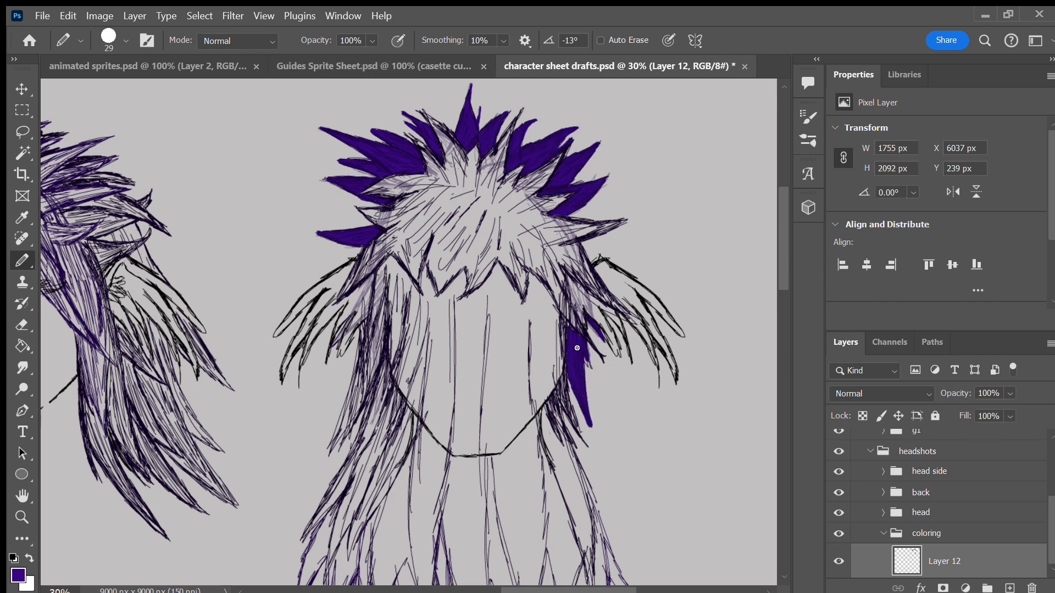
scroll(440, 385, down, 3)
drag(331, 336, 311, 380)
drag(330, 467, 357, 275)
drag(362, 423, 406, 390)
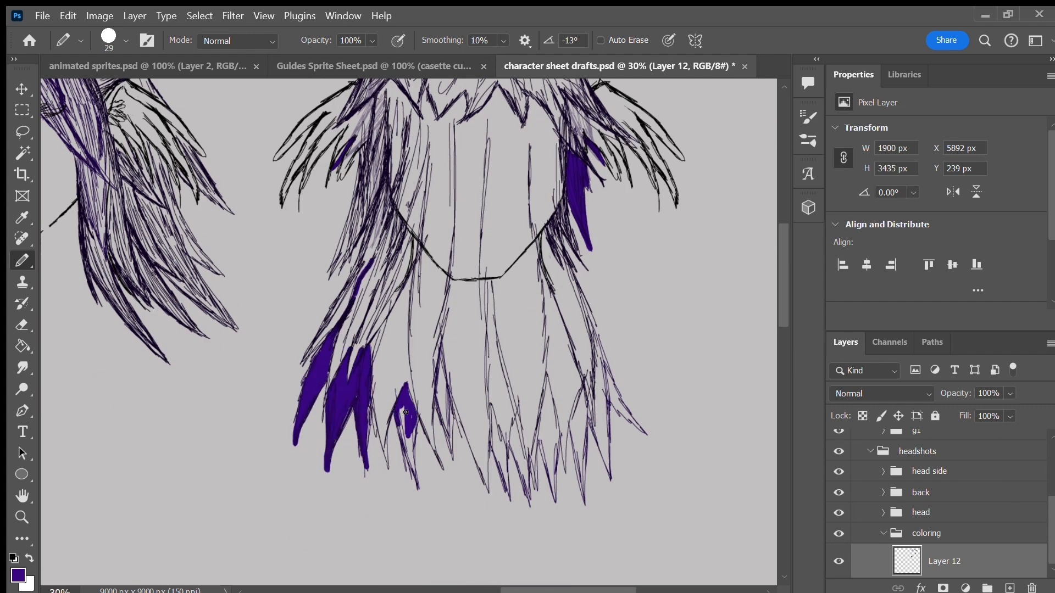
drag(410, 483, 379, 286)
drag(440, 341, 461, 444)
drag(491, 406, 509, 494)
mouse_move(514, 422)
mouse_down()
mouse_move(528, 503)
mouse_move(541, 273)
mouse_up()
drag(581, 389, 586, 503)
drag(576, 278, 646, 434)
scroll(681, 487, up, 3)
key(ctrl+s)
Step: Fill the three-quarter view's fringe and face-framing side locks with solid purple
scroll(682, 487, left, 5)
mouse_move(330, 149)
mouse_down()
mouse_move(325, 263)
mouse_move(305, 230)
mouse_up()
mouse_move(275, 171)
mouse_down()
mouse_move(242, 302)
mouse_move(262, 382)
mouse_up()
drag(322, 430, 318, 463)
drag(428, 332, 448, 401)
drag(439, 252, 454, 335)
drag(437, 299, 385, 201)
drag(343, 156, 417, 199)
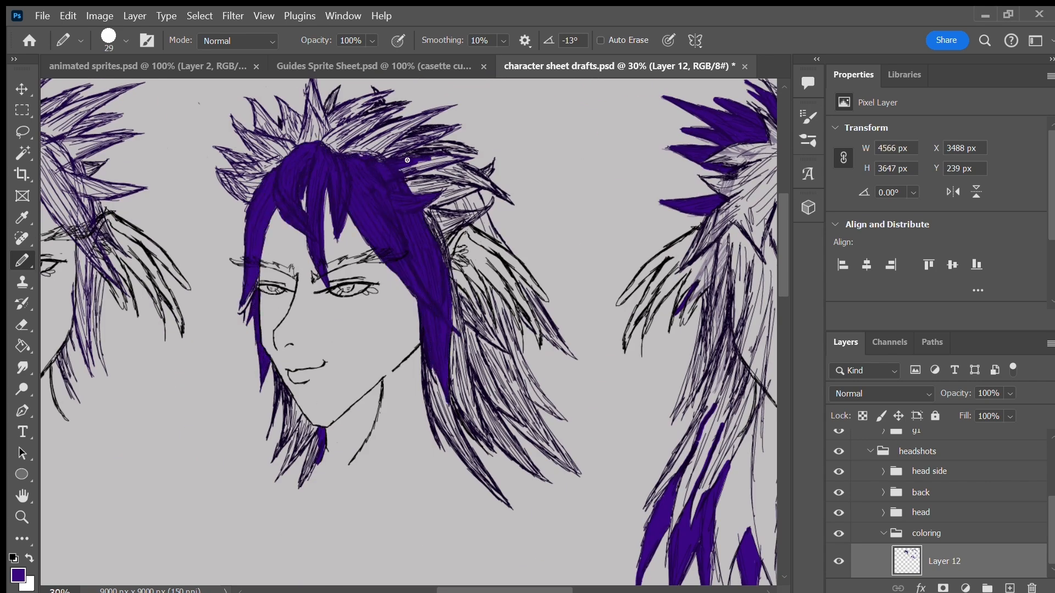
Step: Fill the crown spikes of the three-quarter view with purple, from the back of the crown round to the front
drag(407, 160, 458, 156)
drag(443, 127, 358, 148)
drag(388, 110, 336, 146)
drag(321, 140, 310, 82)
scroll(308, 110, up, 1)
drag(286, 154, 222, 200)
drag(220, 219, 249, 220)
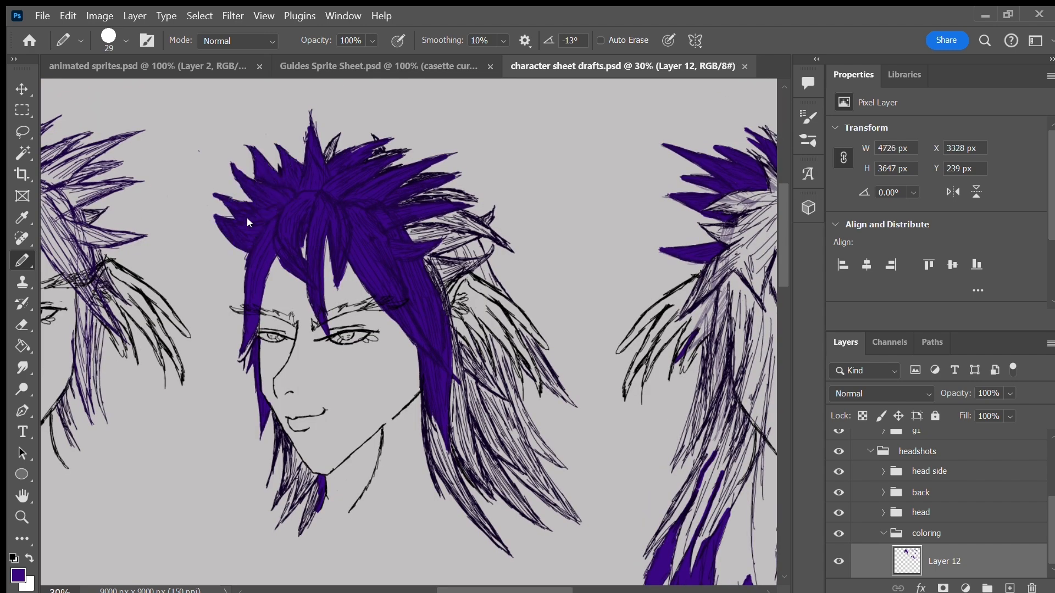
Step: Fill the front view's fringe, right side locks and the two locks beside the neck with purple
scroll(249, 220, left, 5)
mouse_move(300, 181)
mouse_down()
mouse_move(285, 269)
mouse_move(384, 335)
mouse_up()
drag(385, 137, 297, 192)
drag(380, 164, 329, 297)
drag(349, 412, 345, 302)
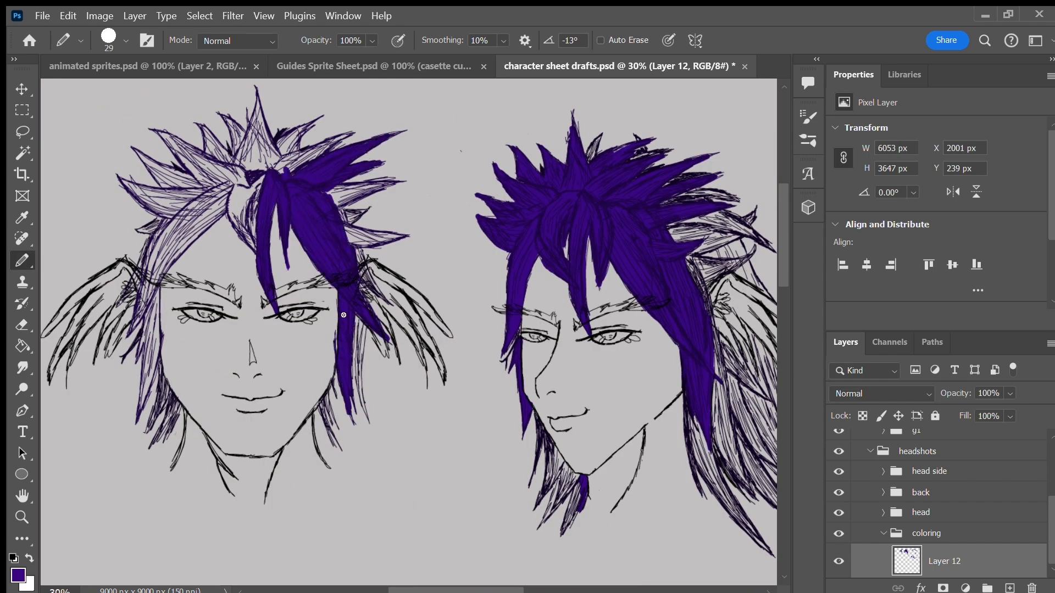
drag(179, 410, 165, 468)
drag(319, 409, 332, 464)
Step: Fill the front view's remaining crown spikes and left side locks with purple and save the file
drag(395, 241, 341, 209)
drag(393, 187, 327, 200)
drag(346, 129, 230, 189)
drag(269, 99, 231, 156)
mouse_move(231, 171)
mouse_down()
mouse_move(160, 132)
mouse_move(138, 415)
mouse_up()
key(ctrl+s)
mouse_move(132, 150)
mouse_down()
mouse_move(181, 206)
mouse_move(254, 250)
mouse_up()
key(ctrl+s)
Step: On a clipped layer named dark, shade the roots and spike bases of the front view's hair with dark purple
scroll(254, 250, left, 3)
scroll(896, 484, up, 3)
scroll(897, 488, down, 5)
click(934, 560)
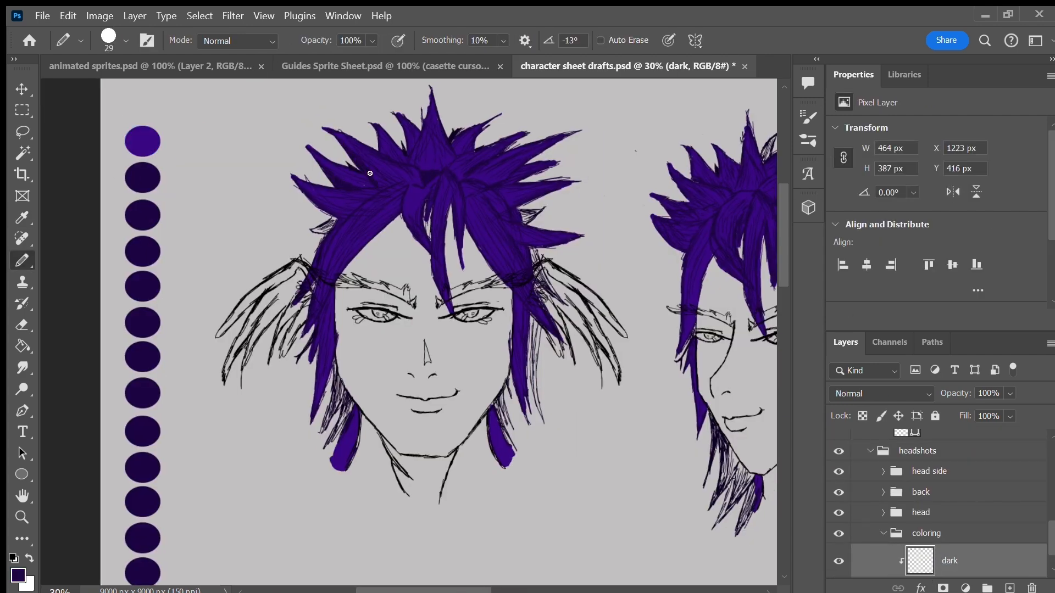
drag(418, 172, 311, 262)
drag(322, 373, 481, 194)
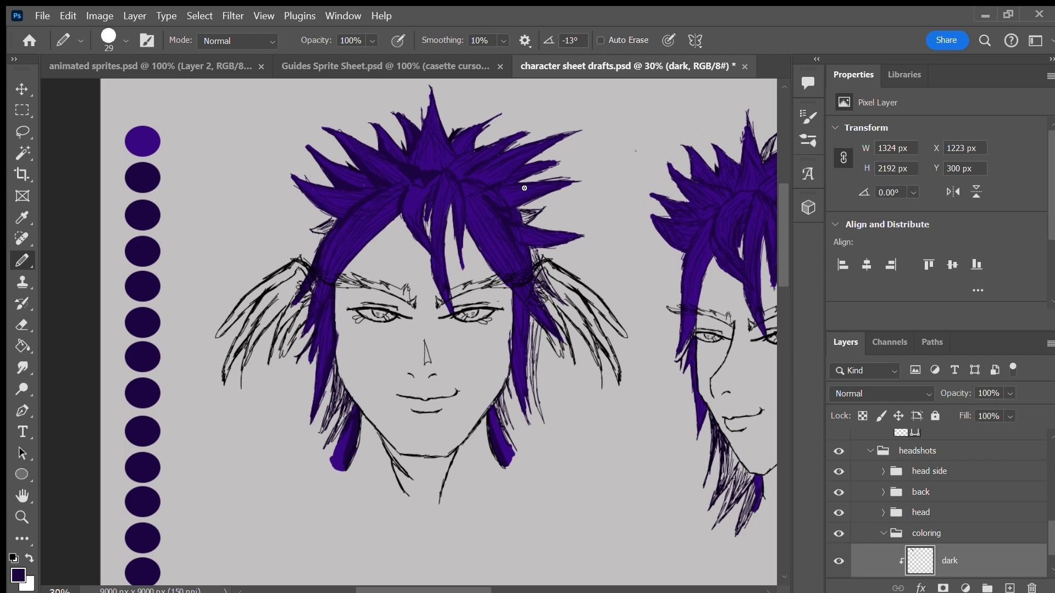
Step: Shade the three-quarter view's hair and the back head's spikes and lower tips with dark purple, saving along the way
scroll(509, 339, right, 5)
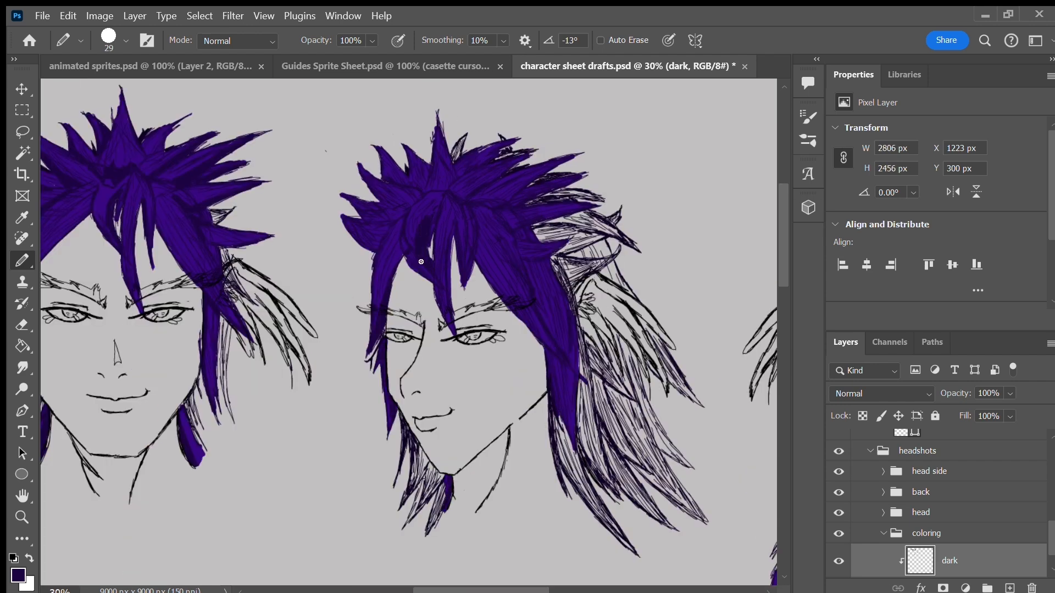
key(ctrl+s)
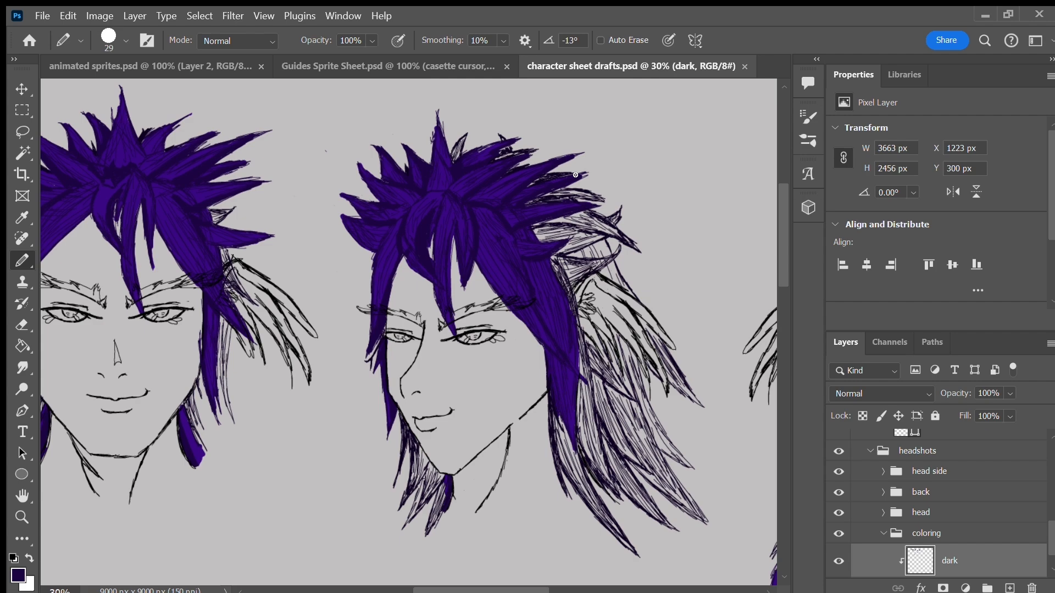
scroll(575, 175, right, 7)
drag(448, 212, 503, 198)
scroll(595, 267, down, 4)
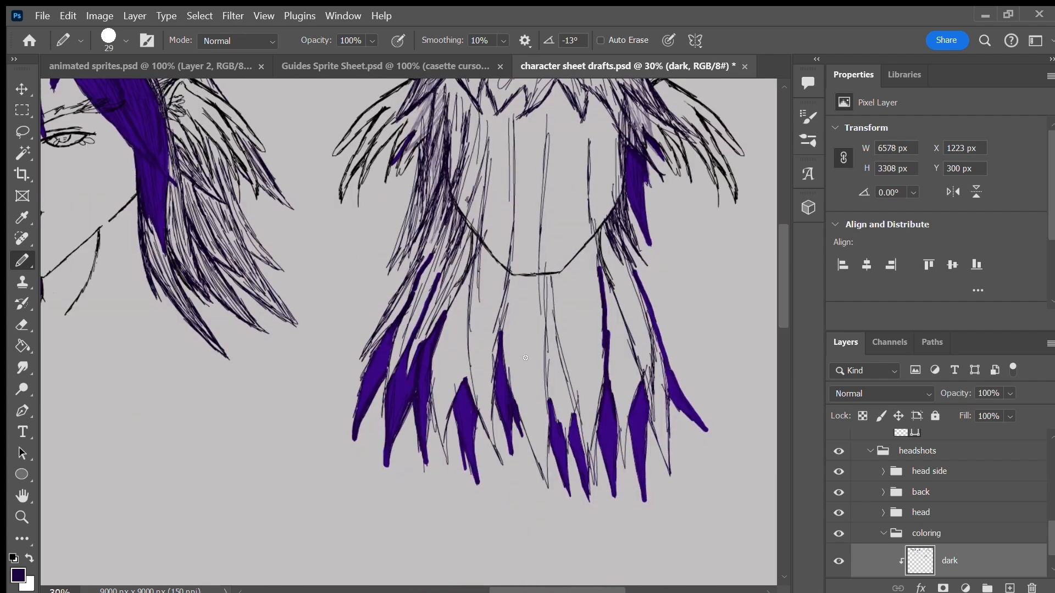
scroll(526, 358, up, 4)
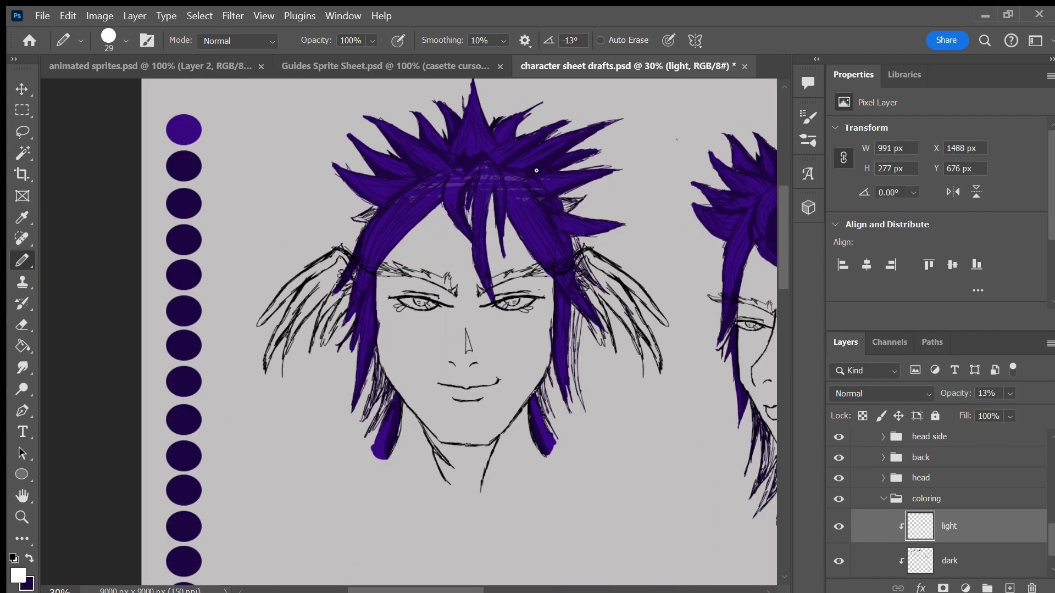
Step: Paint white highlight strokes over the front and three-quarter views' hair on the clipped light layer at 13% opacity
scroll(536, 171, right, 3)
drag(329, 212, 360, 256)
drag(194, 216, 171, 261)
drag(296, 212, 289, 285)
drag(180, 289, 170, 371)
drag(377, 222, 419, 228)
drag(287, 97, 275, 139)
drag(374, 180, 409, 174)
drag(594, 213, 544, 187)
drag(654, 236, 709, 329)
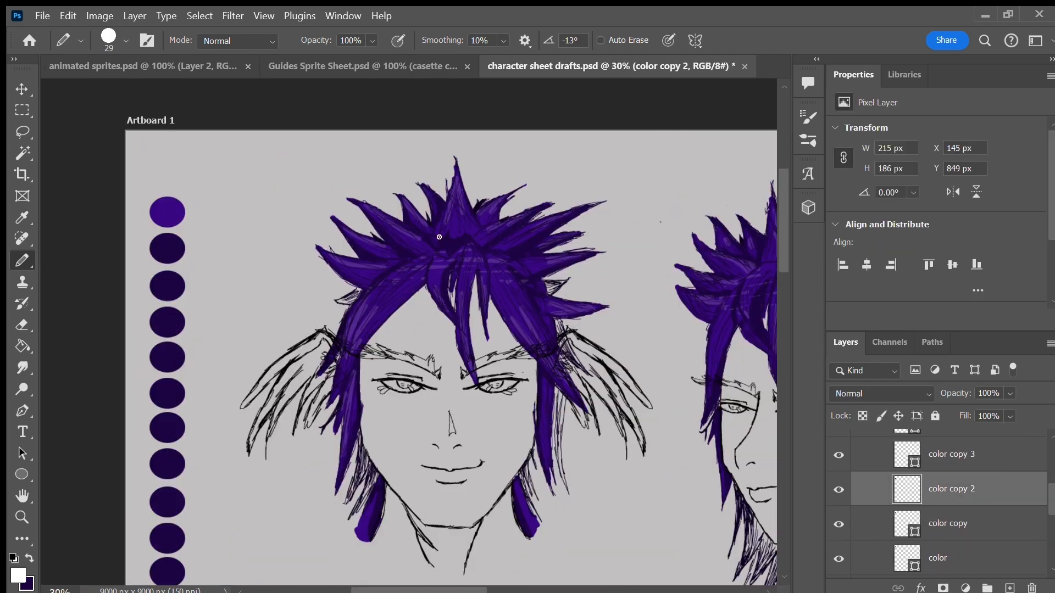
Step: Paint the front view's rear side locks dark purple on a layer named base hair 2, placed beneath the base hair layer
key(i)
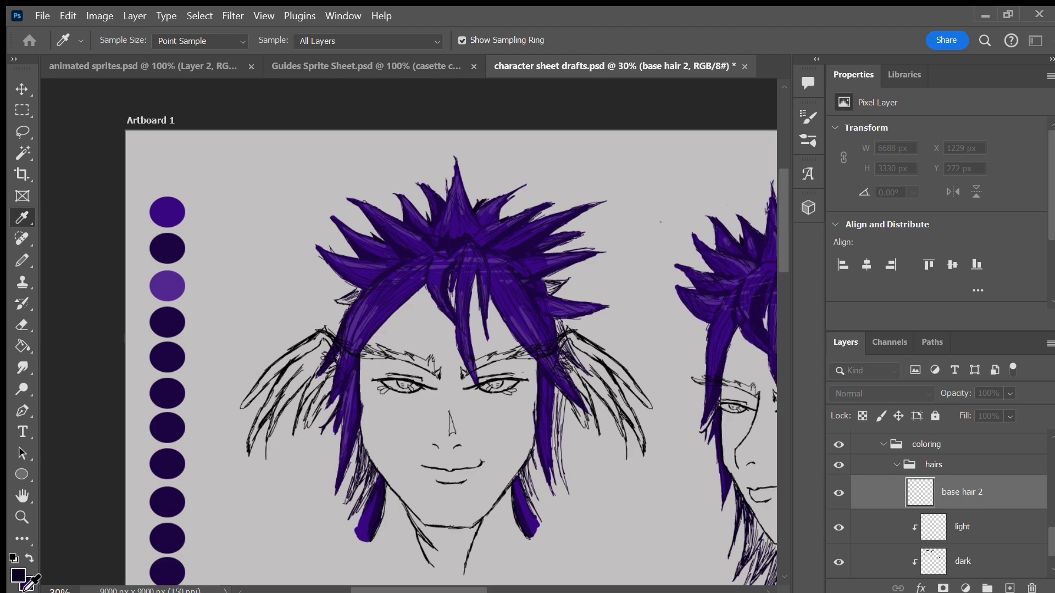
scroll(451, 330, down, 3)
key(b)
mouse_move(346, 335)
mouse_down()
mouse_move(362, 386)
mouse_move(347, 423)
mouse_up()
drag(519, 374, 541, 422)
drag(531, 352, 538, 374)
drag(556, 291, 568, 396)
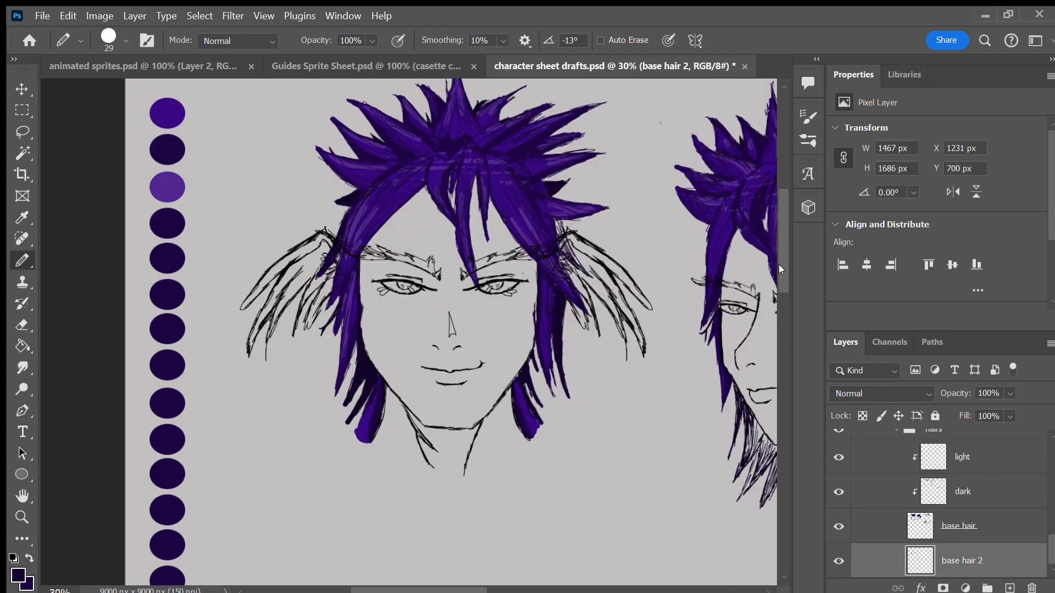
Step: Fill the front view's eyebrows and the small marks beneath the outer eye corners with dark purple
scroll(781, 269, down, 1)
drag(362, 231, 441, 256)
drag(463, 254, 480, 235)
click(385, 270)
Step: Paint the three-quarter view's neck-side locks and rear hair behind the face dark purple on the base hair 2 layer, and save
drag(604, 330, 400, 330)
drag(535, 381, 550, 475)
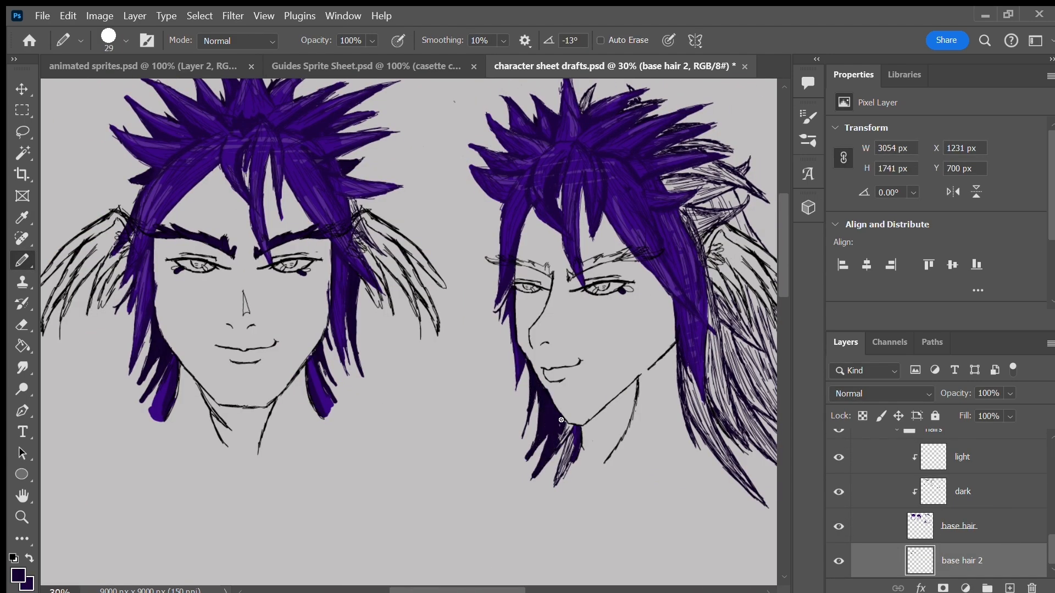
drag(557, 415, 569, 481)
drag(604, 330, 507, 357)
drag(590, 236, 637, 467)
key(ctrl+s)
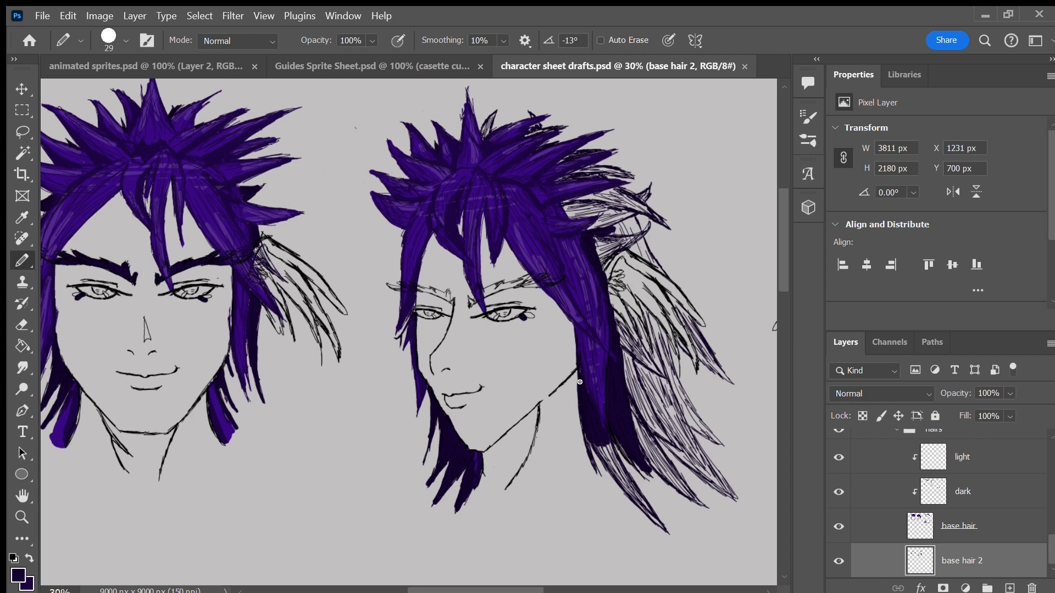
Step: Finish filling the three-quarter view's rear hair and fill its eyebrows with dark purple, saving in between
mouse_move(580, 382)
mouse_down()
mouse_move(659, 483)
mouse_move(714, 385)
mouse_move(659, 308)
mouse_move(622, 347)
mouse_move(649, 247)
mouse_move(582, 198)
mouse_move(560, 165)
mouse_move(469, 136)
mouse_up()
key(ctrl+s)
drag(484, 294, 541, 277)
drag(454, 301, 388, 286)
Step: Fill the back view's head and long hair down to the tips with dark purple, and save
scroll(678, 179, right, 8)
mouse_move(470, 173)
mouse_down()
mouse_move(412, 222)
mouse_move(346, 533)
mouse_move(482, 196)
mouse_move(457, 387)
mouse_move(398, 427)
mouse_move(495, 258)
mouse_up()
scroll(457, 386, down, 3)
scroll(494, 258, up, 3)
drag(569, 283, 627, 329)
drag(591, 369, 624, 442)
scroll(763, 282, down, 4)
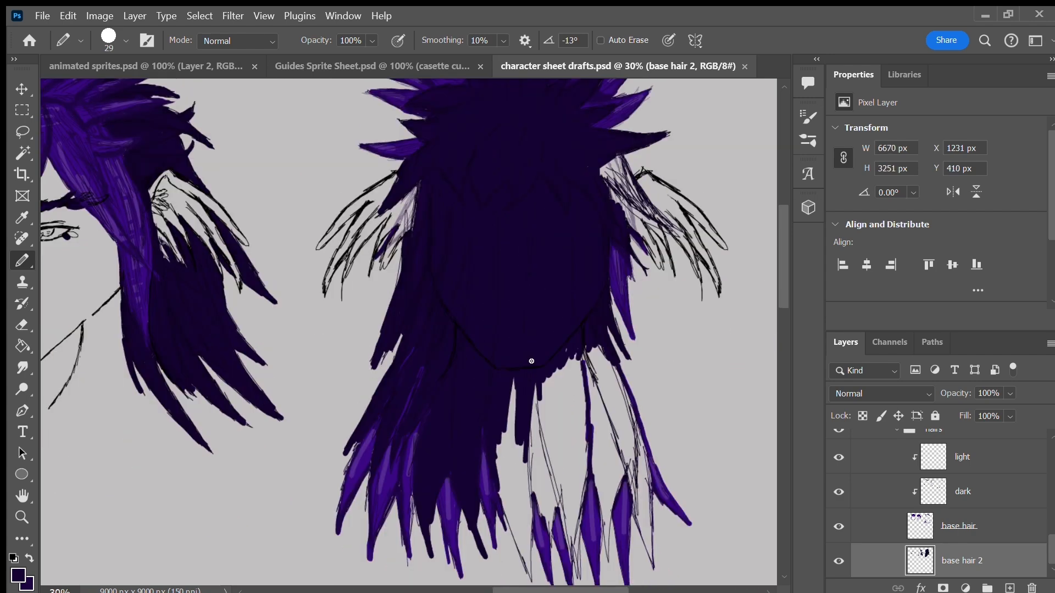
drag(511, 406, 530, 470)
mouse_move(544, 412)
mouse_down()
mouse_move(643, 451)
mouse_move(588, 310)
mouse_up()
scroll(609, 191, up, 3)
drag(609, 191, 660, 242)
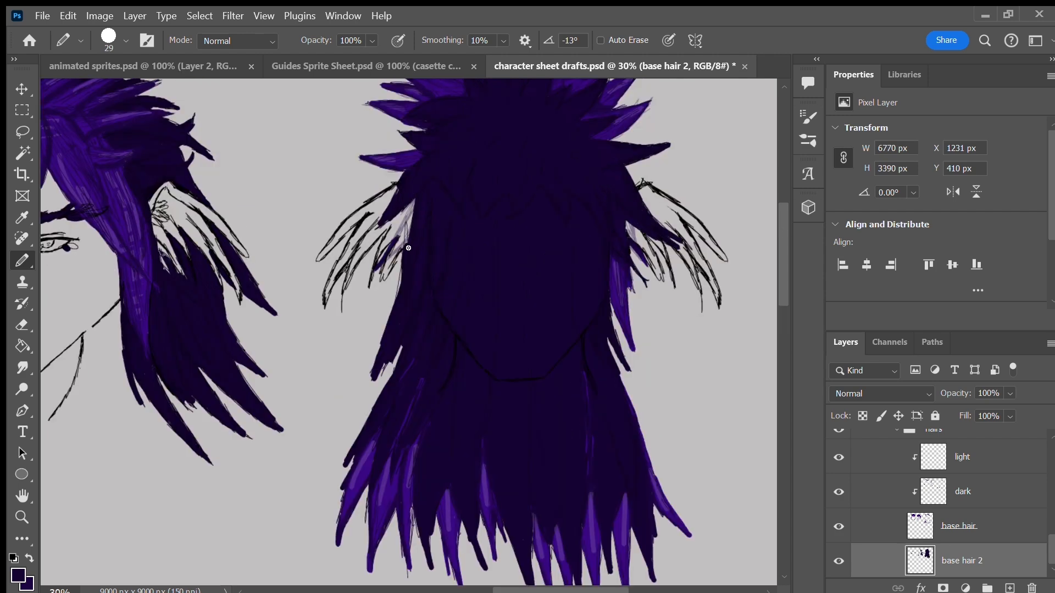
scroll(659, 242, up, 2)
key(ctrl+s)
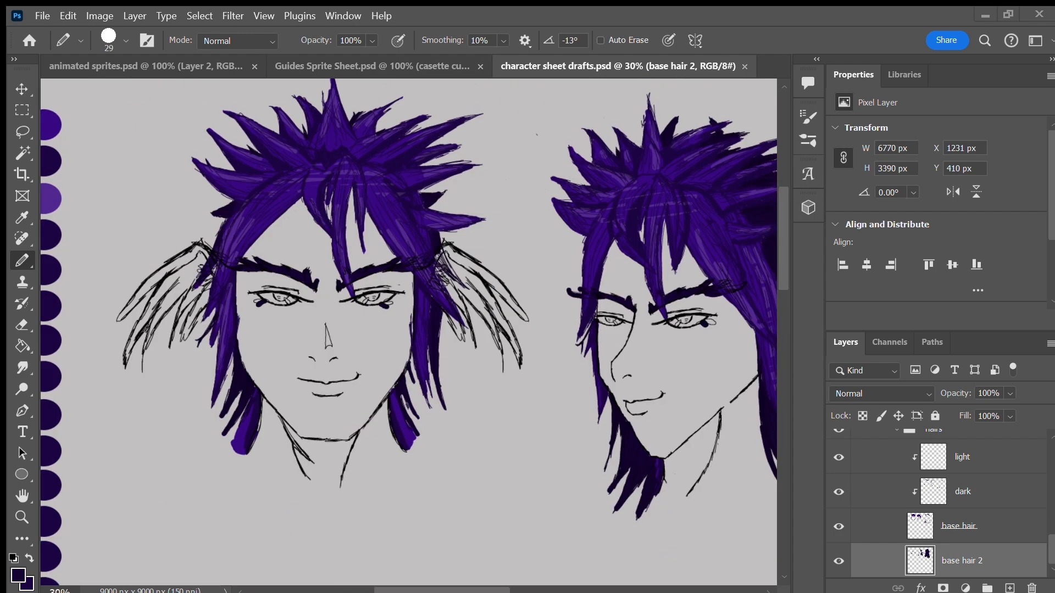
Step: Widen the front view's lower side locks on both sides of the neck with dark purple strokes, and save
scroll(409, 332, left, 3)
mouse_move(421, 374)
mouse_down()
mouse_move(429, 410)
mouse_move(387, 444)
mouse_up()
drag(613, 357, 632, 457)
key(ctrl+s)
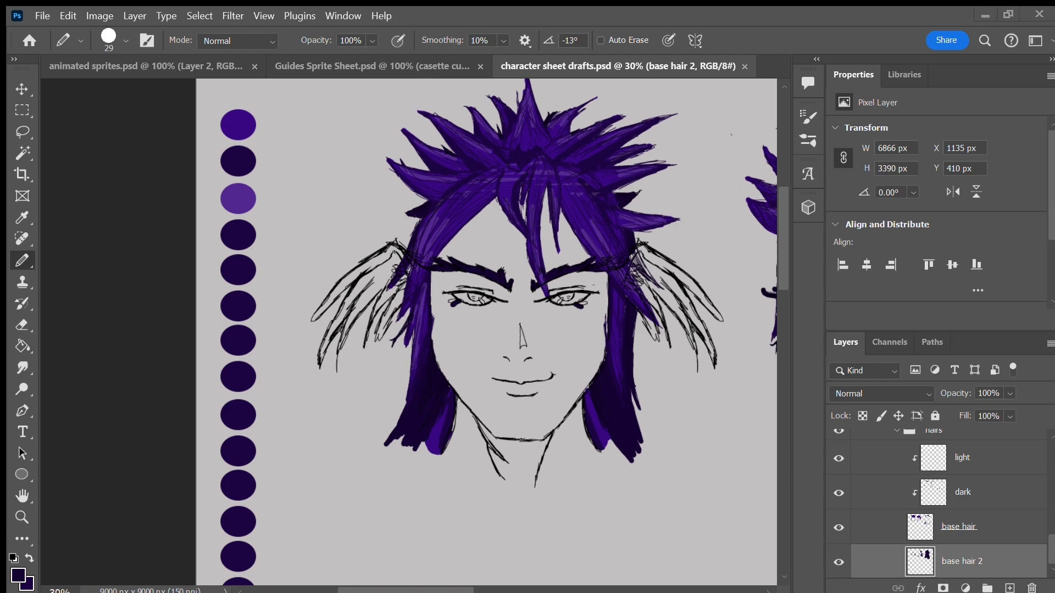
Step: Recolour the palette circles color copy 3 and color copy 4 with a near-black purple and a very dark purple
scroll(940, 505, up, 5)
click(970, 480)
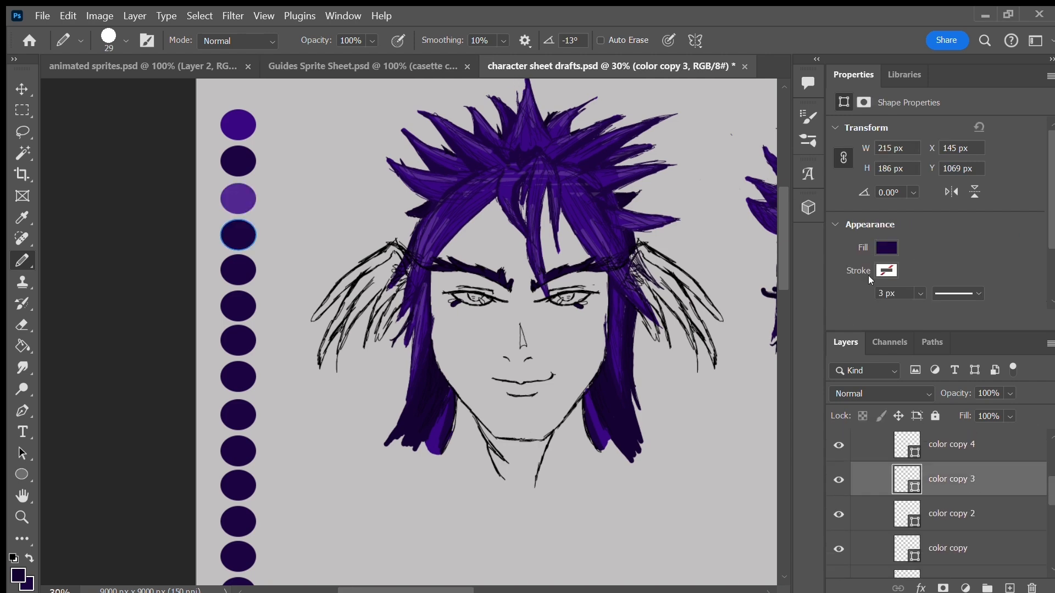
key(alt+bracketright)
key(i)
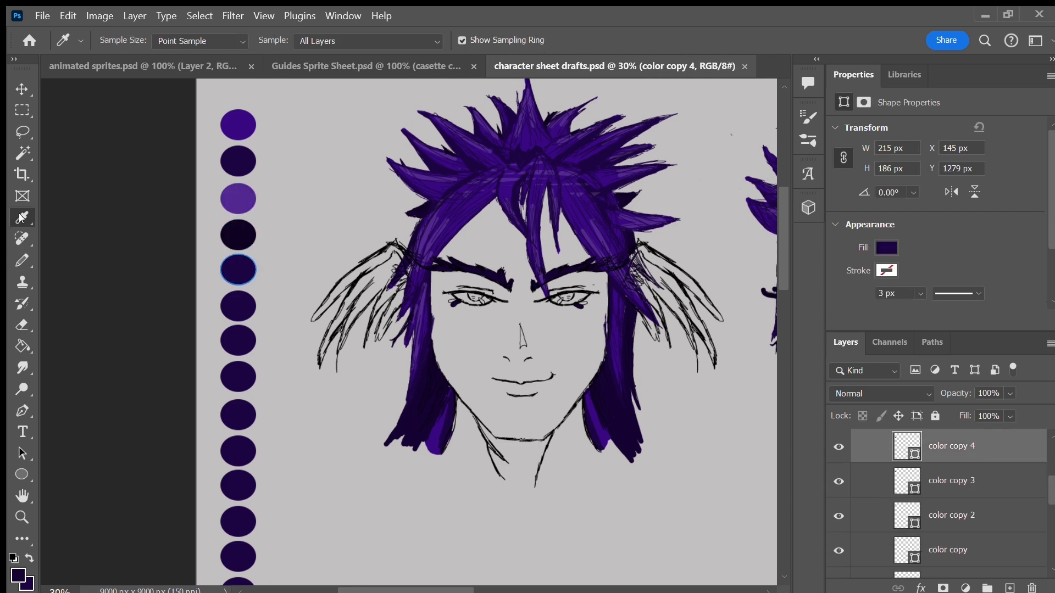
key(b)
Step: Add a layer named dark clipped to the base hair 2 layer
scroll(978, 522, down, 5)
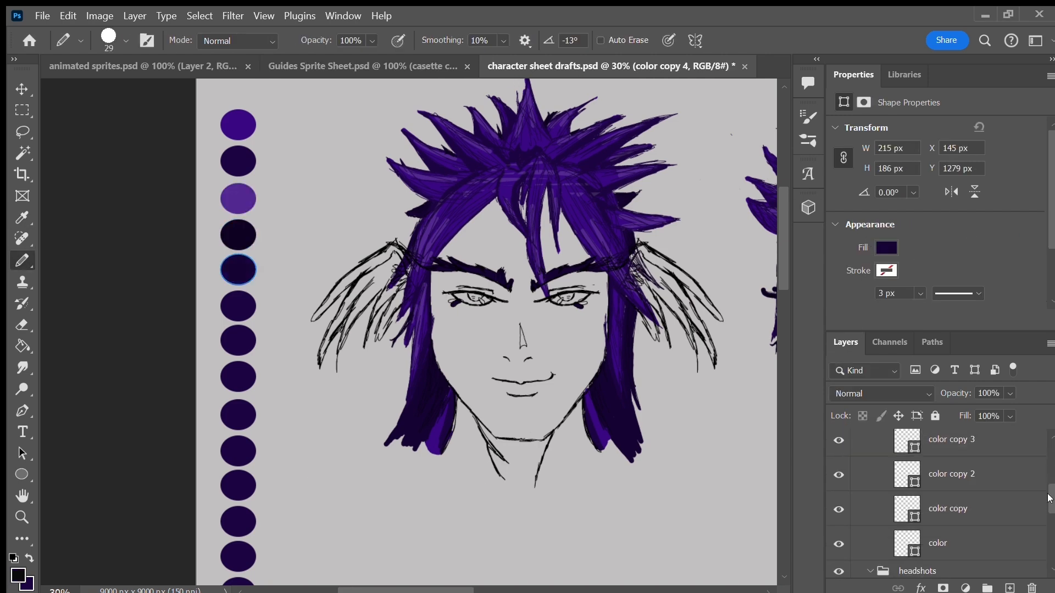
click(1017, 555)
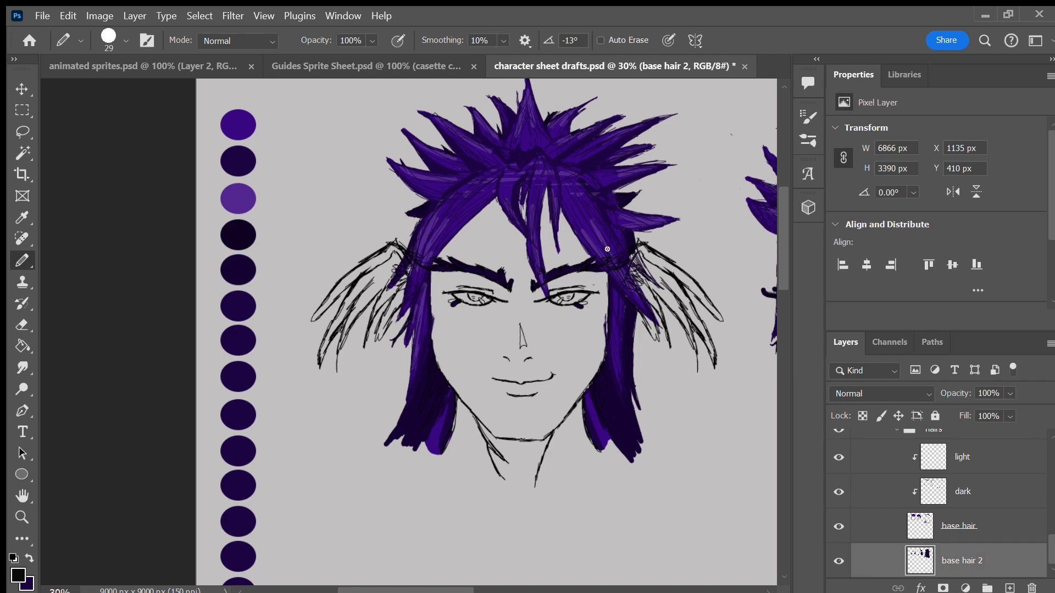
click(1009, 587)
key(ctrl+alt+g)
double_click(969, 560)
text(dark)
key(Return)
Step: Shade the front view's lower side locks and the three-quarter view's neck and rear hair with black, saving in between
drag(423, 396, 412, 406)
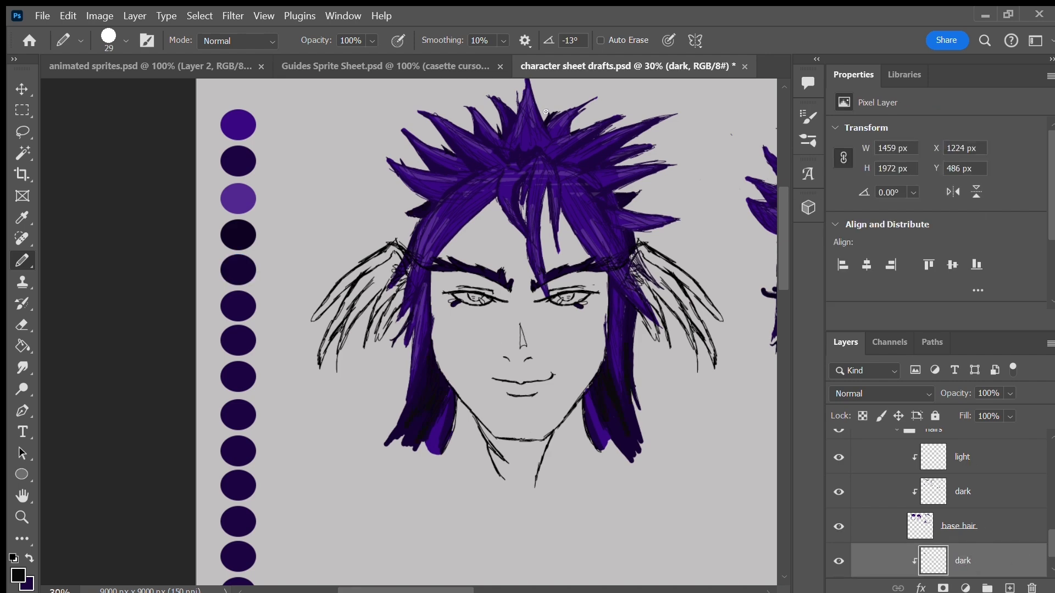
key(ctrl+s)
scroll(506, 574, right, 5)
drag(512, 488, 487, 443)
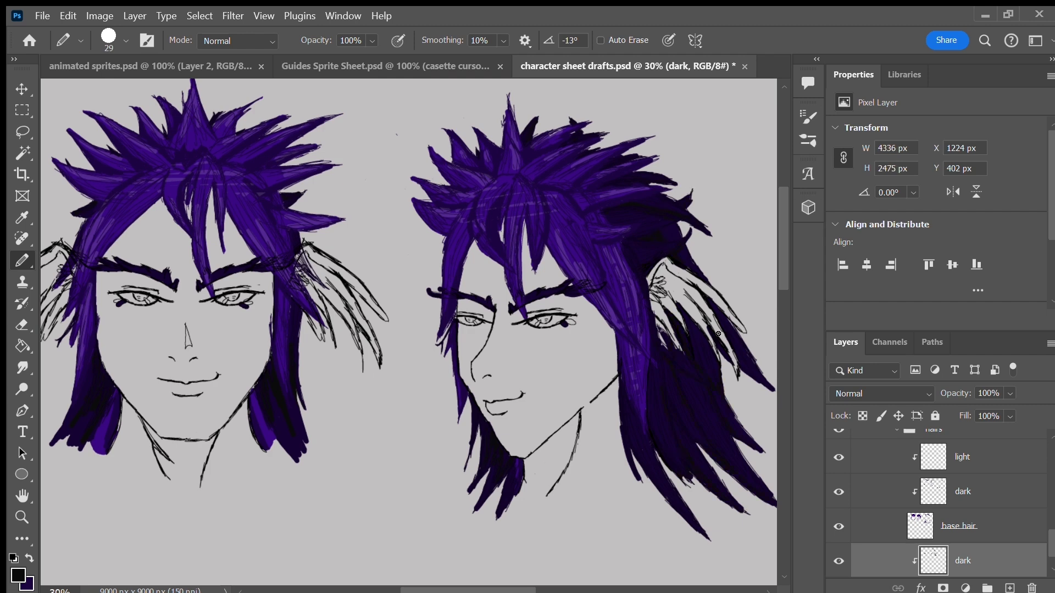
Step: Shade the back view's hair with black, including spike shadows and a jagged band beneath the upper hair, and save
scroll(346, 289, right, 8)
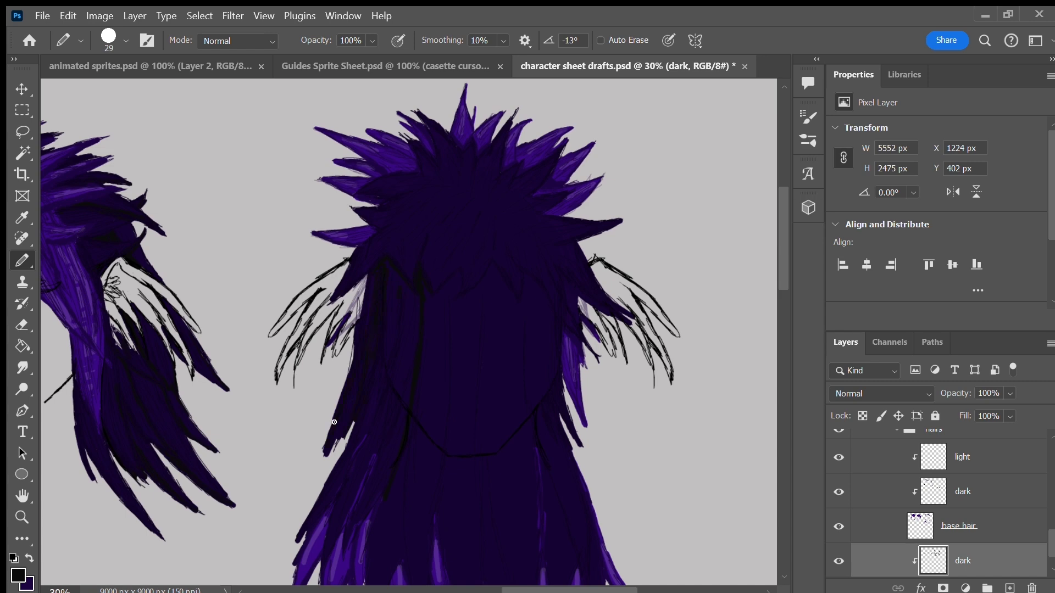
drag(454, 285, 435, 489)
scroll(441, 326, down, 5)
drag(406, 231, 379, 426)
drag(423, 281, 437, 437)
scroll(430, 215, up, 3)
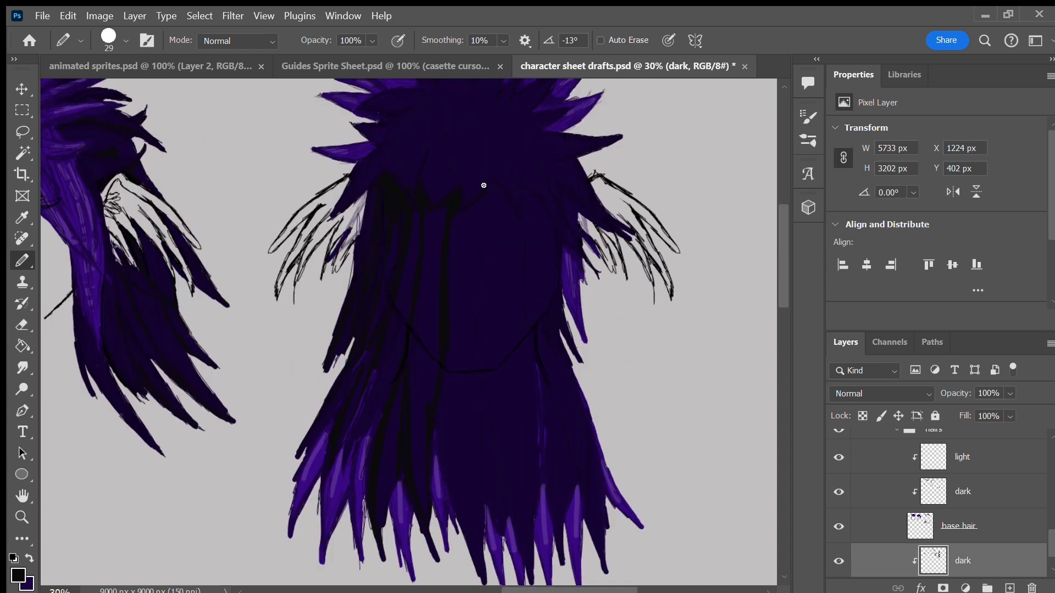
scroll(561, 209, up, 2)
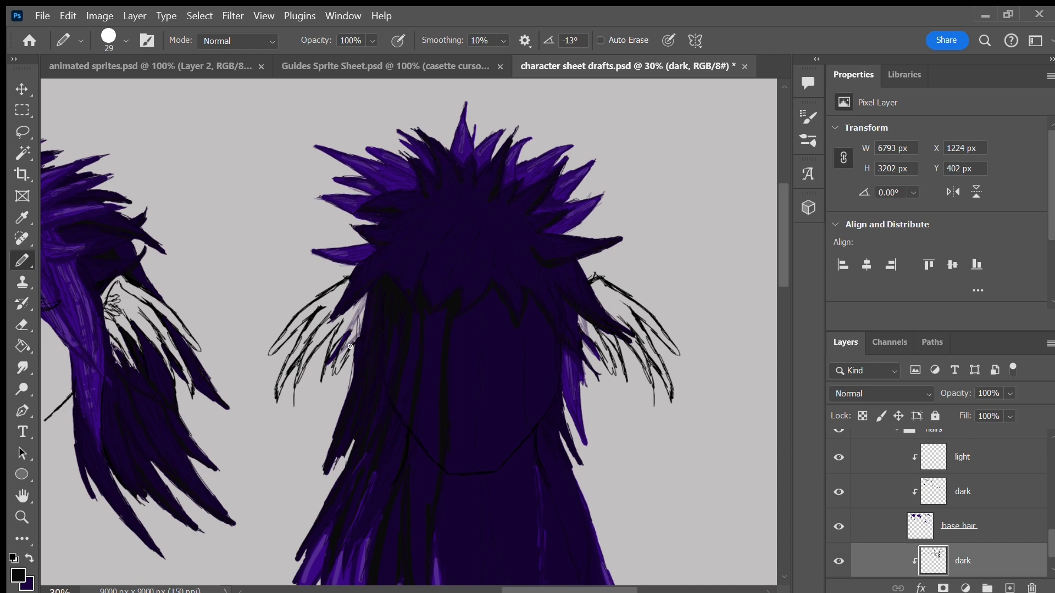
scroll(371, 309, down, 2)
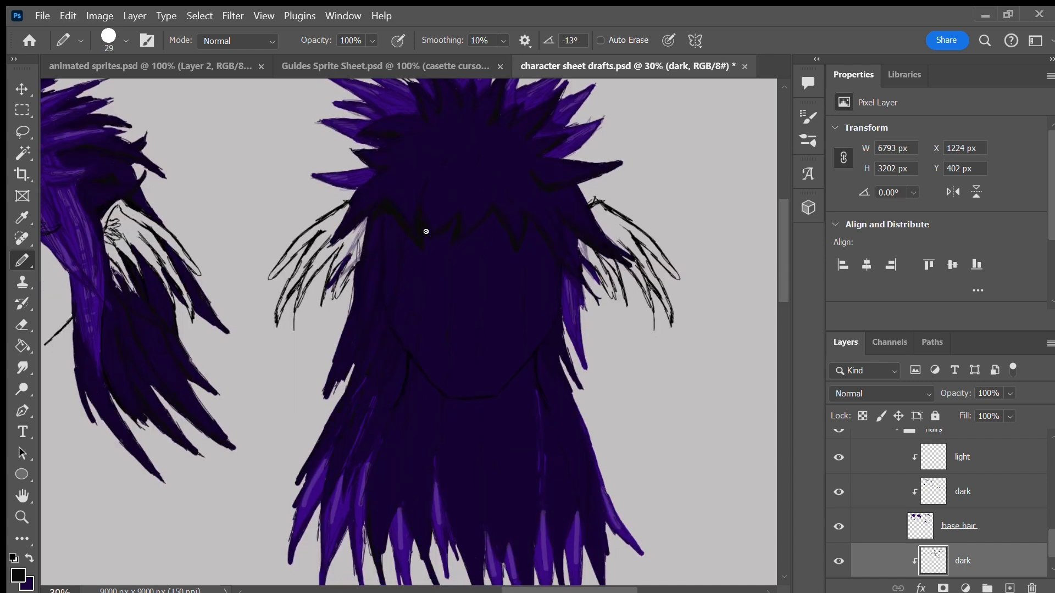
key(ctrl+s)
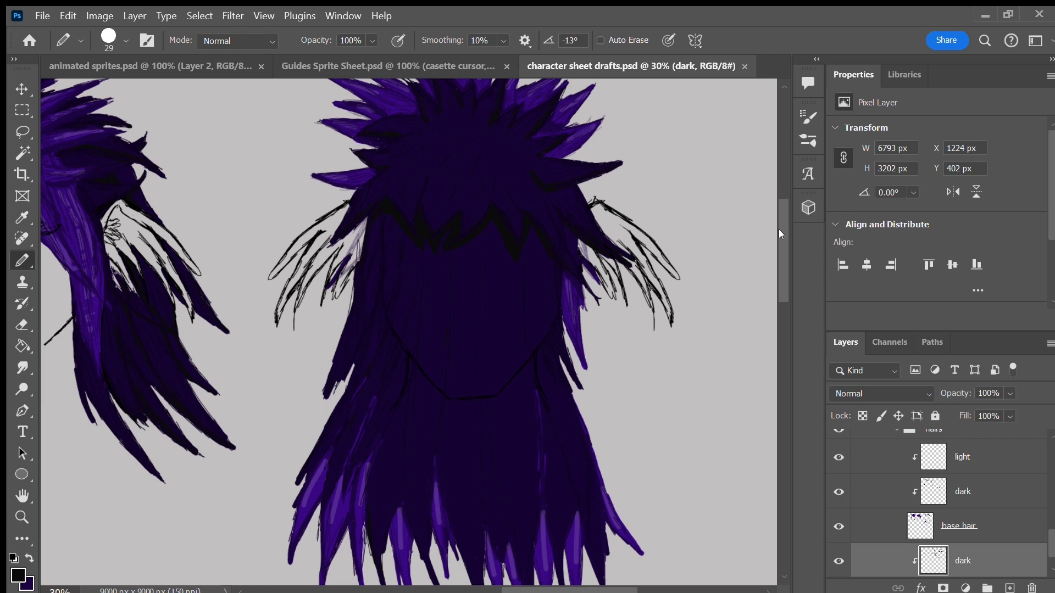
Step: Hide the sketch layer that draws the jaw outline over the back view's hair
drag(780, 230, 780, 236)
drag(1048, 543, 1049, 457)
key(v)
click(400, 330)
drag(1048, 536, 1047, 489)
scroll(942, 499, down, 5)
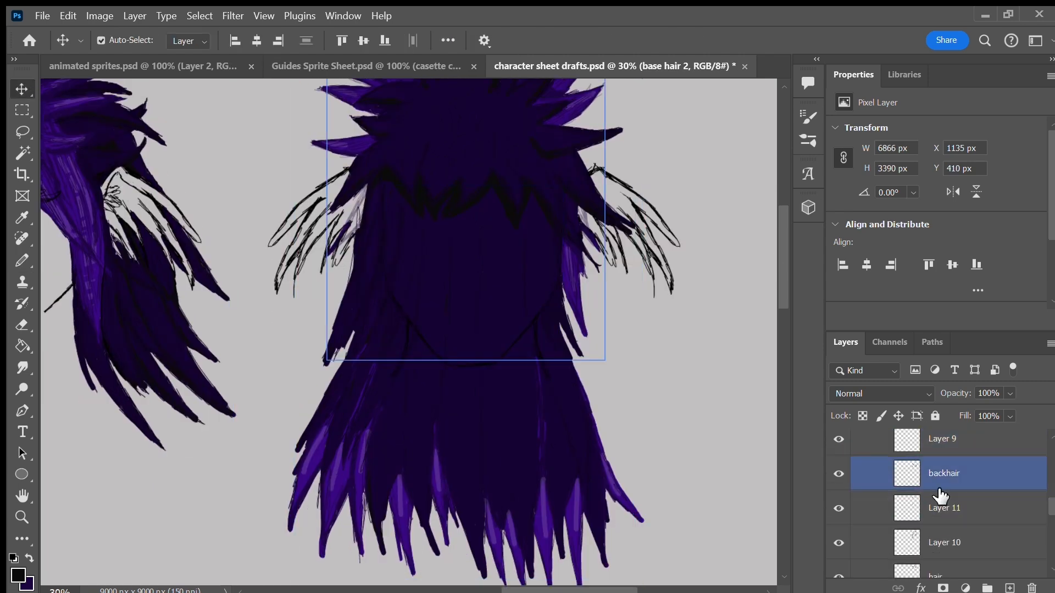
click(839, 538)
Step: Create a layer named ears beneath the base hair 2 layer
drag(1050, 527, 1050, 554)
click(1008, 588)
key(ctrl+[)
double_click(961, 558)
text(ears)
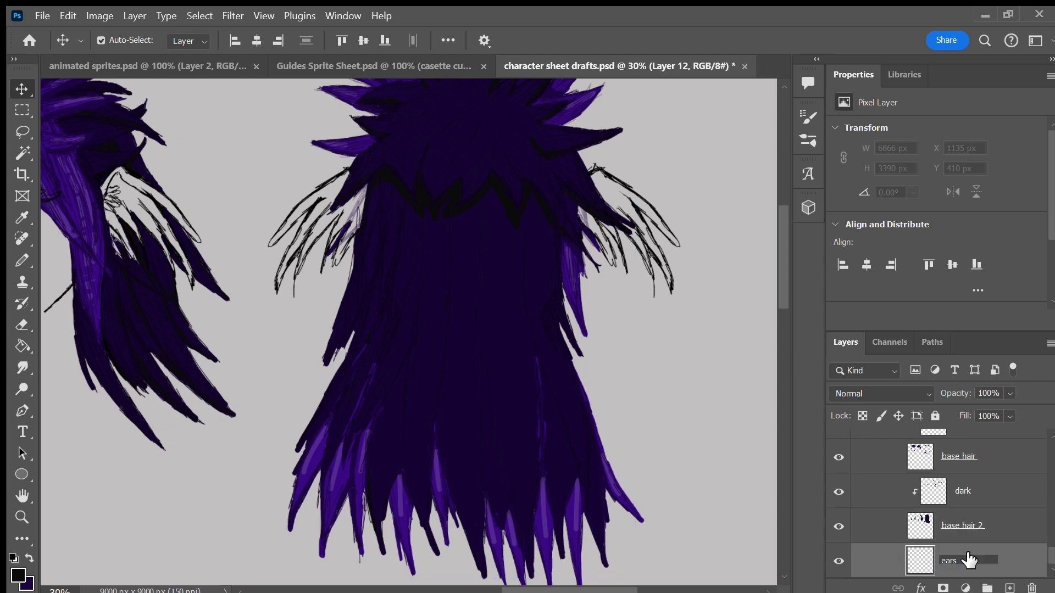
key(Return)
Step: Fill the feathered ears of the back view and the three-quarter view with black on the ears layer
key(b)
drag(317, 198, 336, 225)
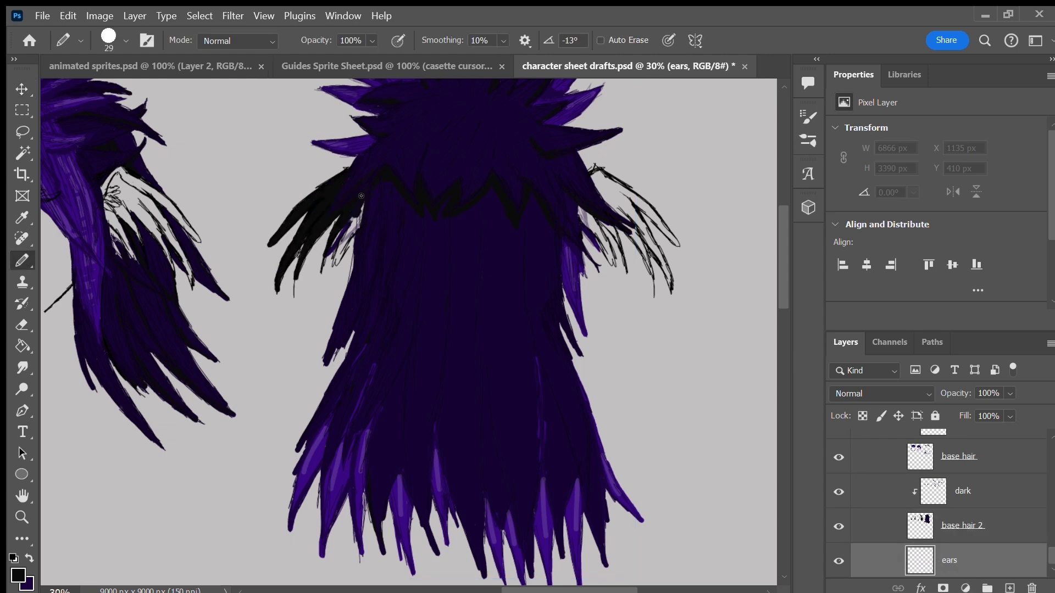
mouse_move(584, 215)
mouse_down()
mouse_move(609, 258)
mouse_move(611, 170)
mouse_up()
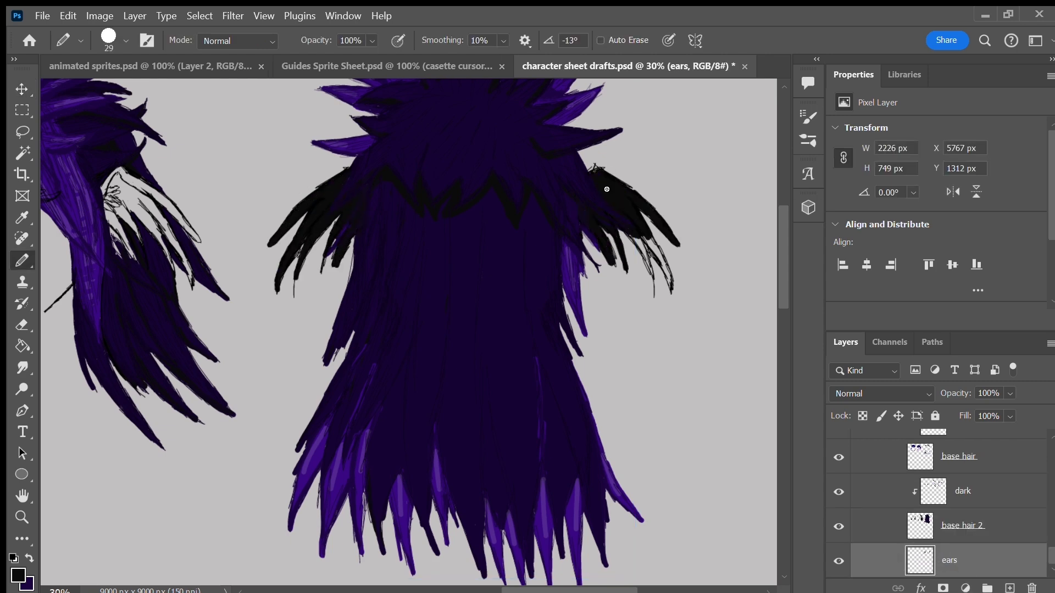
drag(662, 267, 671, 293)
drag(575, 590, 536, 590)
drag(319, 195, 332, 171)
mouse_move(332, 170)
mouse_down()
mouse_move(374, 194)
mouse_move(343, 257)
mouse_up()
Step: Fill both of the front view's feathered ears with black, saving along the way
scroll(343, 257, left, 5)
mouse_move(356, 153)
mouse_down()
mouse_move(434, 226)
mouse_move(353, 163)
mouse_move(354, 194)
mouse_up()
key(ctrl+s)
drag(112, 155, 58, 190)
scroll(58, 190, left, 2)
mouse_move(163, 192)
mouse_down()
mouse_move(133, 228)
mouse_move(216, 170)
mouse_up()
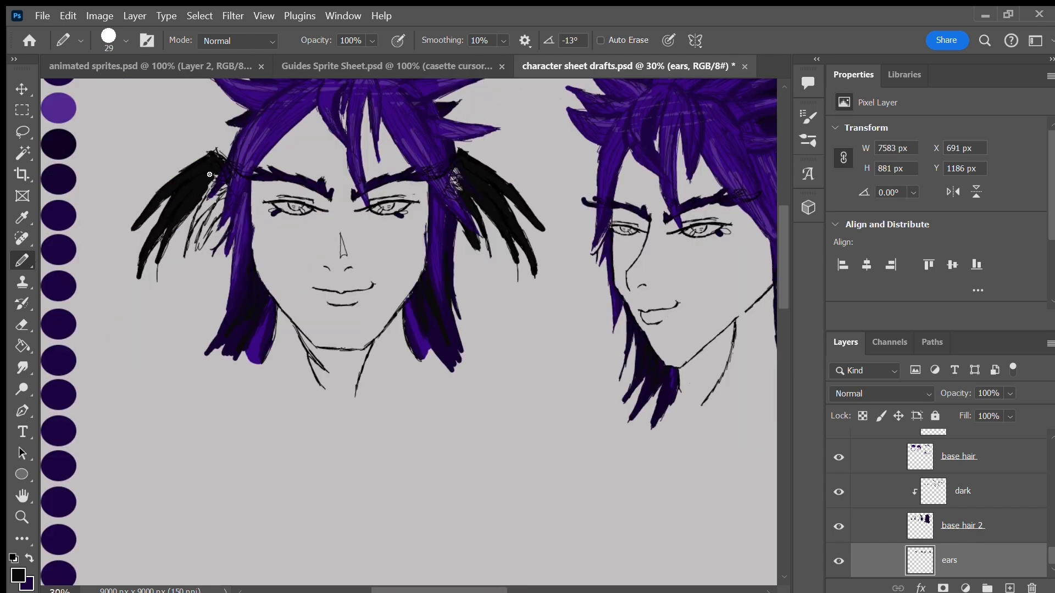
key(ctrl+s)
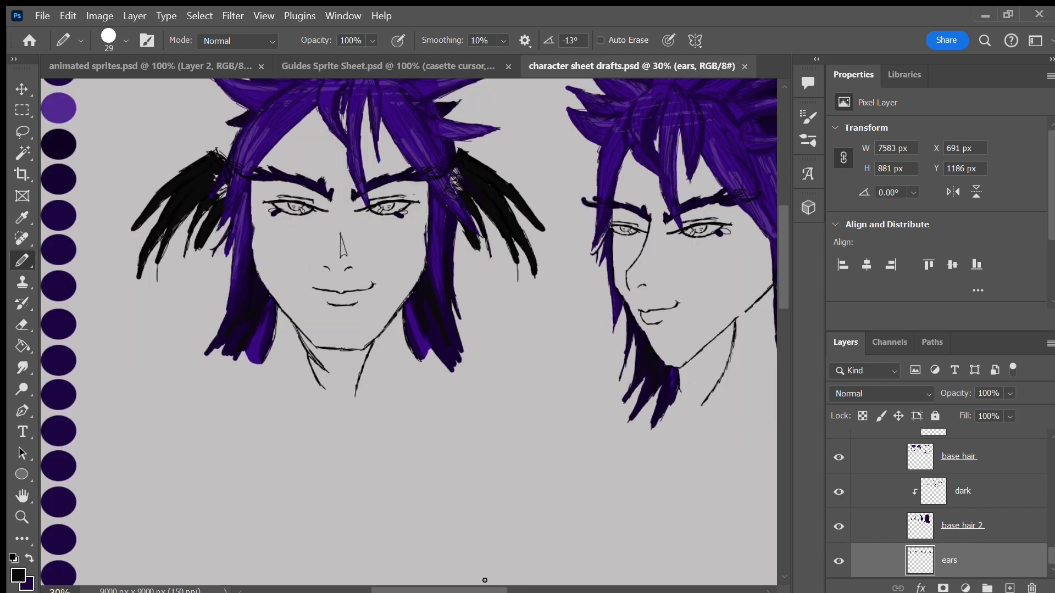
scroll(1043, 490, up, 6)
drag(222, 188, 223, 178)
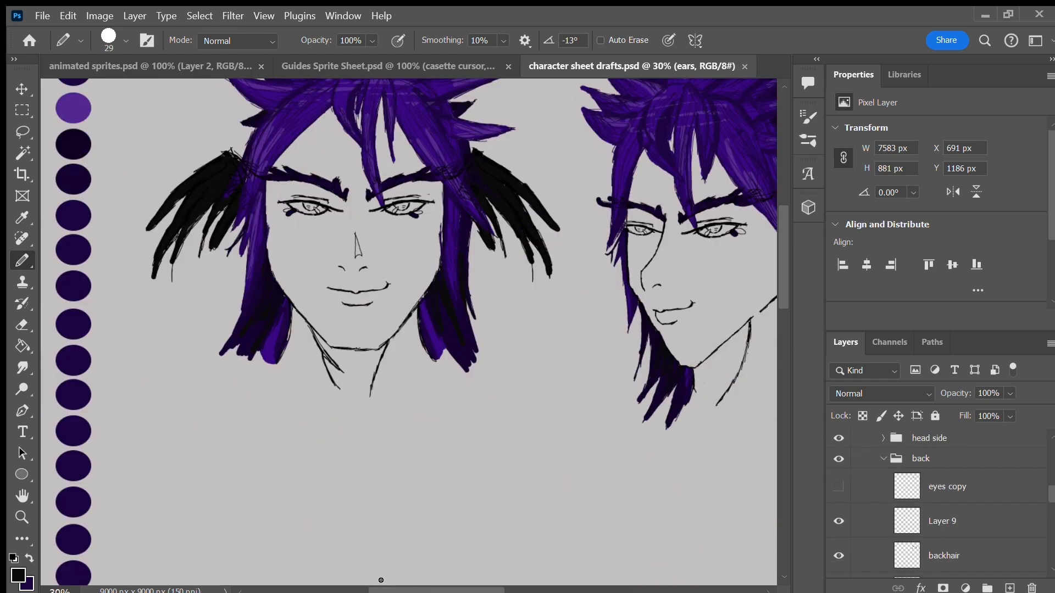
Step: Set the fill of the palette circle color copy 4 to the ears' black
scroll(843, 509, down, 5)
click(840, 504)
drag(783, 293, 778, 281)
click(868, 505)
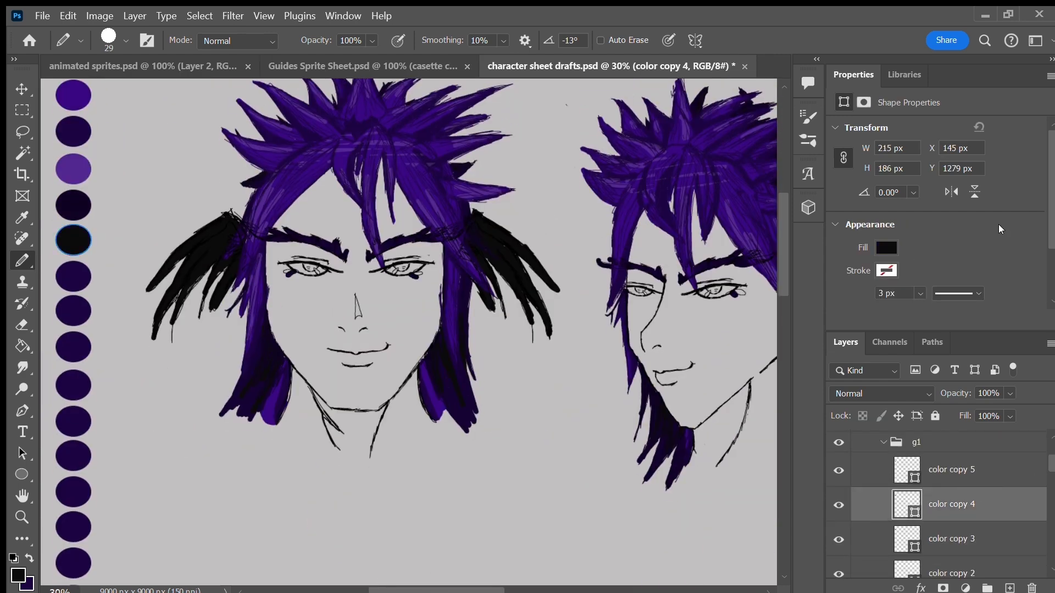
Step: Create a clipped layer named light above the dark layer belonging to base hair 2
scroll(409, 332, down, 1)
scroll(948, 504, down, 8)
click(971, 572)
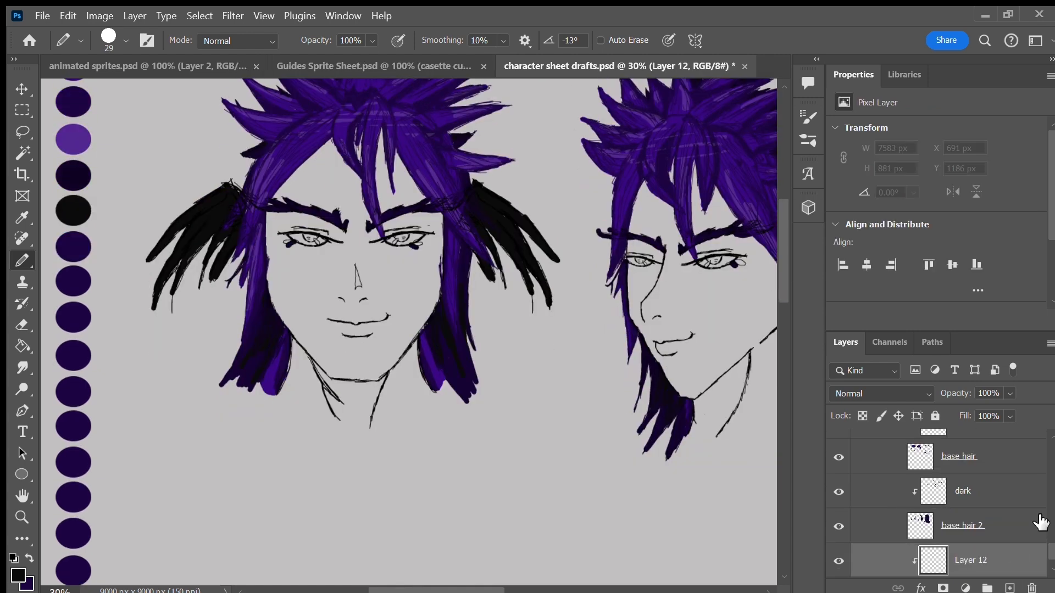
click(1011, 491)
click(1011, 525)
click(1010, 588)
double_click(970, 525)
text(light)
key(Return)
drag(1000, 526, 1010, 481)
drag(269, 306, 259, 364)
drag(444, 311, 456, 353)
drag(783, 224, 780, 214)
drag(968, 393, 924, 394)
key(ctrl+z)
key(ctrl+z)
key(ctrl+z)
key(ctrl+z)
Step: Paint white highlight strokes on the three-quarter view's rear hair and reduce the light layer's fill to 5%
scroll(457, 393, right, 10)
mouse_move(457, 394)
mouse_down()
mouse_move(511, 384)
mouse_move(459, 340)
mouse_up()
mouse_move(487, 222)
mouse_down()
mouse_move(472, 239)
mouse_move(430, 202)
mouse_move(468, 233)
mouse_move(521, 304)
mouse_move(490, 285)
mouse_move(472, 287)
mouse_move(488, 301)
mouse_up()
mouse_move(1010, 416)
mouse_down()
mouse_move(978, 427)
mouse_move(967, 417)
mouse_up()
drag(446, 231, 489, 195)
drag(547, 590, 590, 589)
Step: Paint faint white highlight strokes across the back view's upper spikes and down its long hair, saving along the way
mouse_move(541, 186)
mouse_down()
mouse_move(515, 198)
mouse_move(577, 147)
mouse_move(591, 245)
mouse_move(577, 181)
mouse_up()
drag(784, 209, 784, 223)
drag(522, 393, 507, 459)
drag(558, 360, 539, 489)
drag(584, 228, 599, 497)
drag(616, 219, 624, 393)
drag(638, 236, 645, 404)
drag(671, 223, 674, 283)
mouse_move(552, 208)
mouse_down()
mouse_move(556, 223)
mouse_move(616, 242)
mouse_up()
drag(587, 481, 630, 523)
drag(581, 399, 518, 417)
drag(582, 321, 601, 340)
drag(642, 260, 643, 271)
key(ctrl+s)
click(251, 303)
drag(703, 188, 726, 180)
scroll(513, 94, up, 2)
drag(603, 164, 597, 176)
key(ctrl+s)
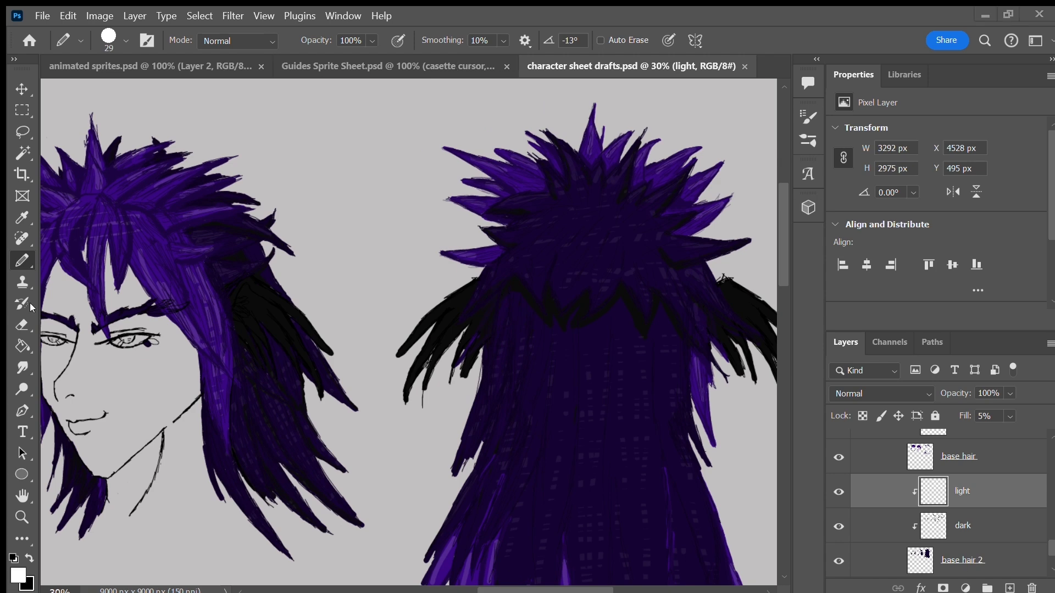
Step: Sample the highlighted purple from the back view's hair, apply it to the palette circle color copy 5, and save
key(i)
click(607, 287)
scroll(436, 565, left, 5)
scroll(1050, 471, up, 5)
scroll(1050, 471, up, 3)
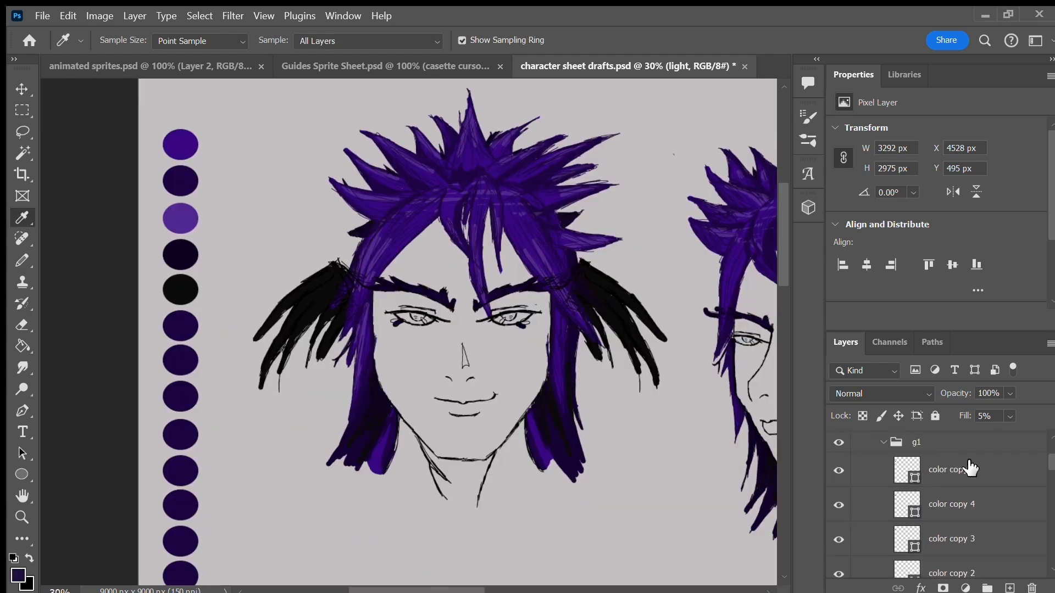
click(965, 470)
key(ctrl+s)
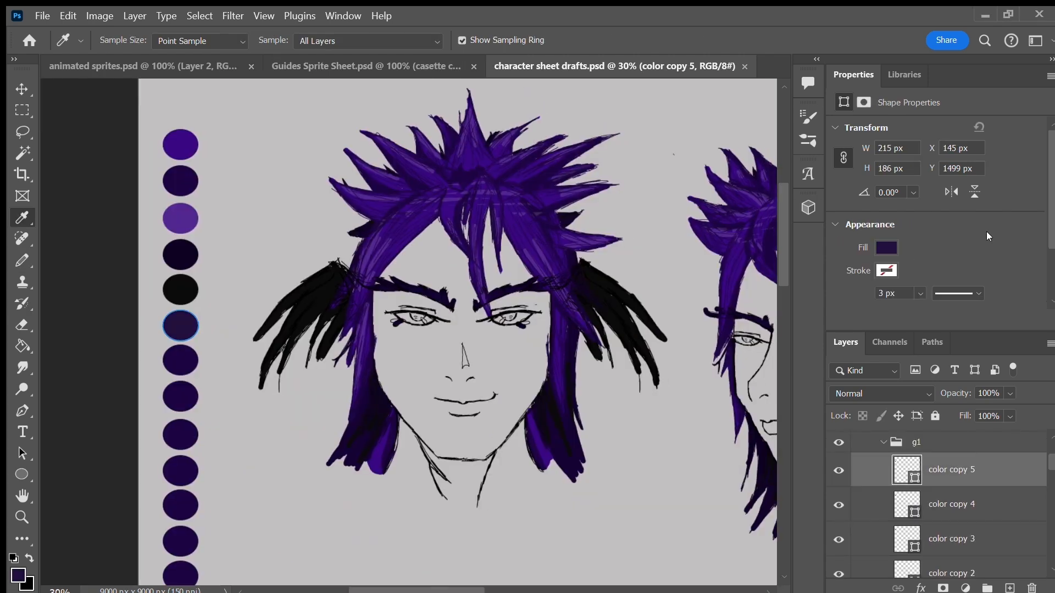
Step: Collapse the g1 palette group, move its color circles straight up to open a gap above the remaining circles, and save
click(884, 442)
scroll(956, 494, up, 3)
click(956, 548)
key(ctrl+t)
key(Up)
key(Up)
key(Up)
key(Up)
key(Up)
key(Up)
key(Up)
key(Up)
key(Up)
key(Up)
key(Up)
key(Up)
key(Up)
key(Up)
key(Up)
key(Up)
key(Up)
key(Up)
key(Up)
key(Up)
key(Up)
key(Up)
key(Up)
key(Up)
key(Up)
key(Up)
key(Up)
key(Up)
key(Up)
key(Up)
drag(784, 223, 781, 202)
key(Return)
key(t)
key(ctrl+s)
drag(151, 175, 266, 185)
click(458, 41)
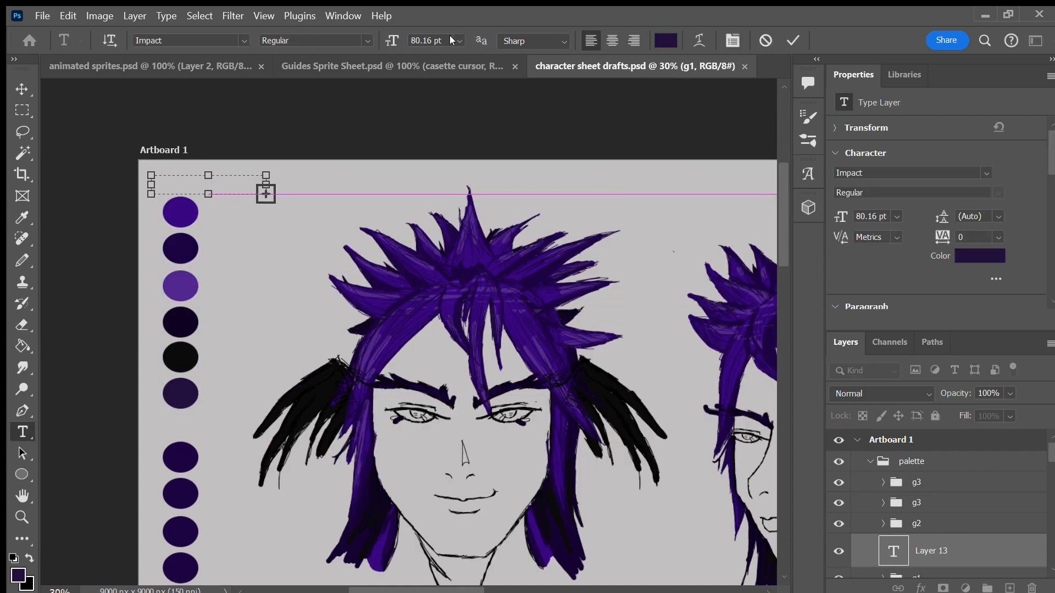
click(451, 297)
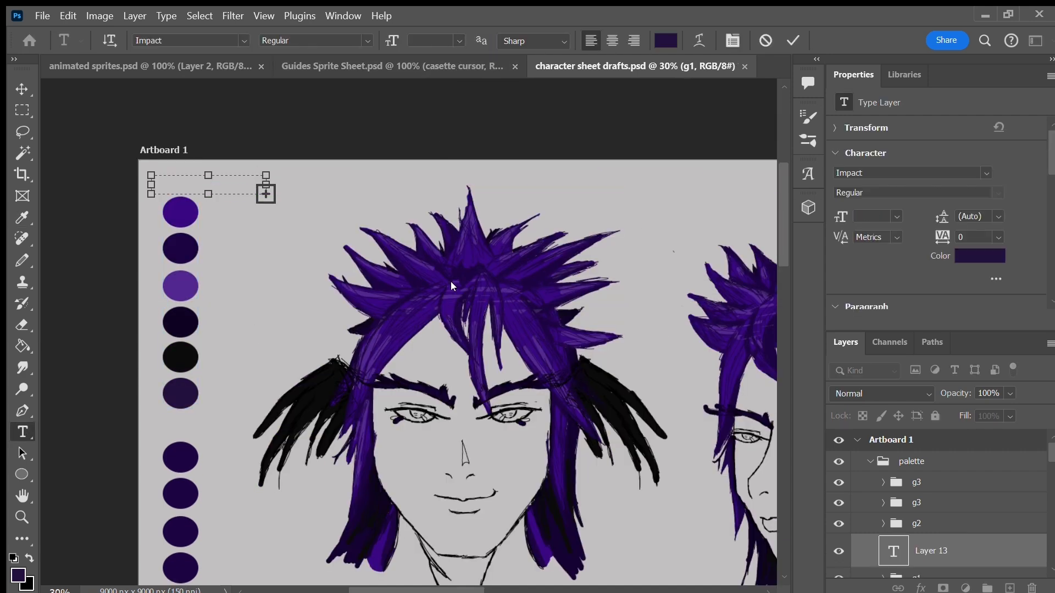
text(H)
click(766, 40)
Step: Add the text label HAIR in 60 pt Impact above the first palette circle, slightly to its right
drag(198, 174, 372, 263)
click(458, 41)
click(438, 110)
click(458, 41)
click(439, 236)
Step: Shift the HAIR label left so it sits over the column of palette circles, and save the document
click(20, 82)
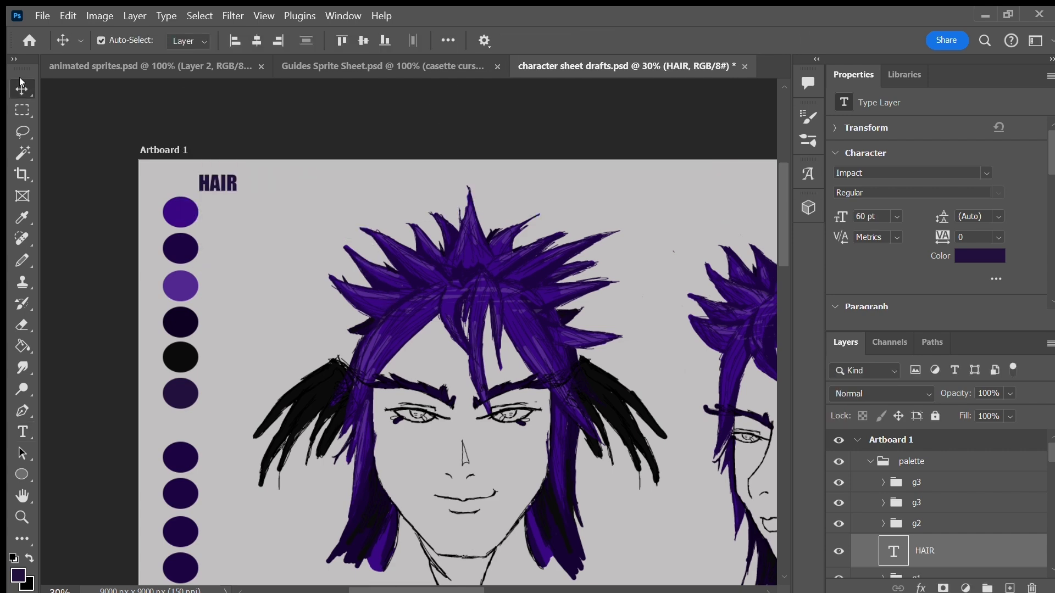
key(shift+Left)
key(shift+Left)
key(shift+Left)
key(shift+Left)
key(shift+Left)
key(shift+Left)
key(shift+Left)
key(shift+Left)
key(shift+Left)
key(shift+Left)
key(shift+Left)
key(shift+Left)
key(shift+Left)
key(shift+Left)
key(shift+Left)
key(shift+Left)
key(shift+Left)
key(shift+Left)
key(shift+Left)
key(shift+Left)
key(ctrl+s)
Step: Rearrange layers further down the layer stack and save the document
scroll(1036, 535, down, 10)
scroll(1036, 530, up, 3)
scroll(1036, 530, down, 3)
drag(1033, 558, 981, 456)
mouse_move(972, 494)
mouse_down()
mouse_move(972, 535)
mouse_move(973, 514)
mouse_up()
key(ctrl+s)
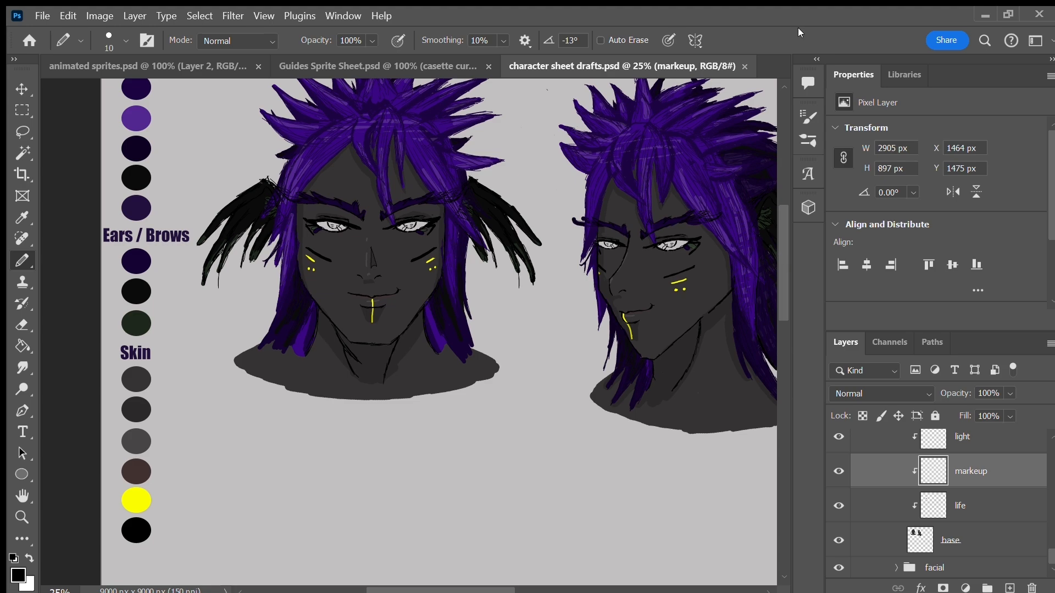
Step: Duplicate the Skin label and move the copy straight down below the black circle that ends the skin palette
mouse_move(780, 273)
mouse_down()
mouse_move(779, 257)
mouse_move(781, 289)
mouse_move(776, 259)
mouse_move(782, 279)
mouse_up()
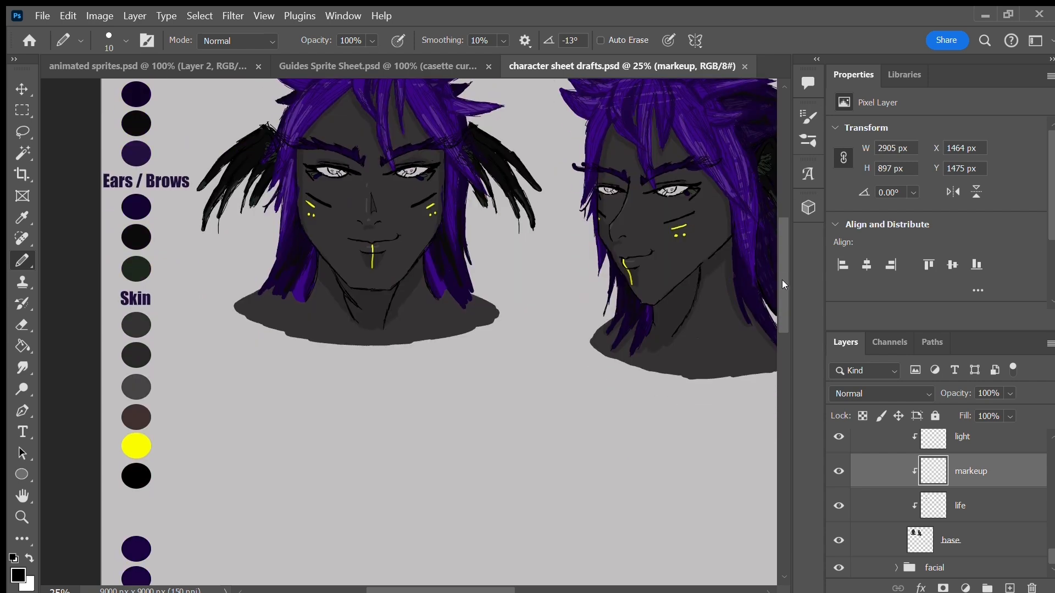
click(22, 88)
click(132, 302)
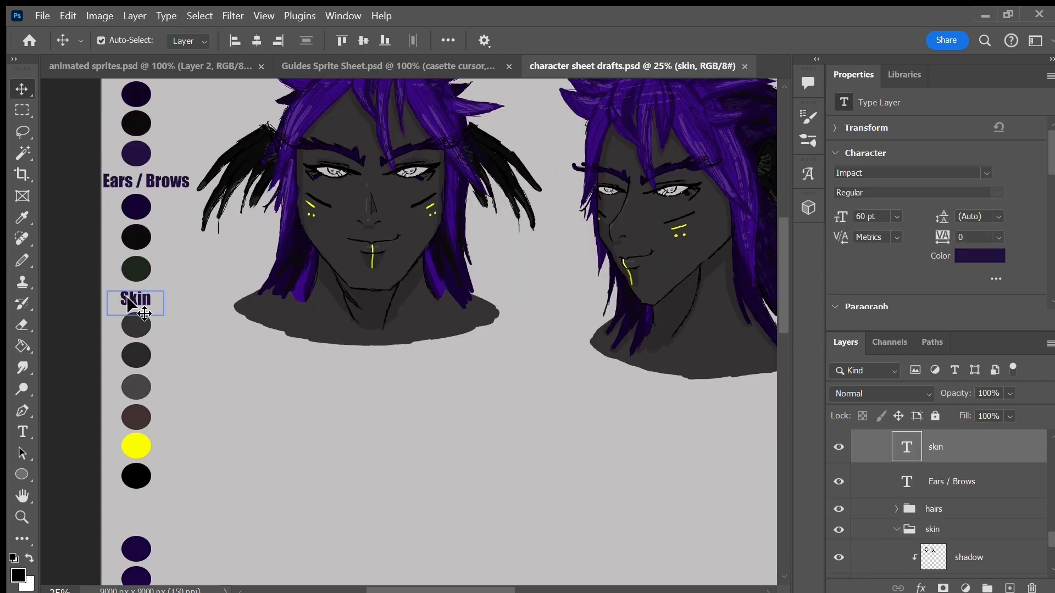
key(ctrl+j)
key(shift+Down)
key(shift+Down)
key(shift+Down)
key(shift+Down)
key(shift+Down)
key(shift+Down)
key(shift+Down)
key(shift+Down)
key(shift+Down)
key(shift+Down)
key(shift+Down)
key(shift+Down)
key(shift+Down)
key(shift+Down)
key(shift+Down)
key(shift+Down)
key(shift+Down)
key(shift+Down)
key(shift+Down)
key(shift+Down)
key(shift+Down)
key(shift+Down)
key(shift+Down)
key(shift+Down)
key(shift+Down)
key(shift+Down)
key(shift+Down)
key(shift+Down)
key(shift+Down)
key(shift+Down)
key(shift+Down)
key(shift+Down)
key(shift+Down)
key(shift+Down)
key(shift+Down)
key(shift+Down)
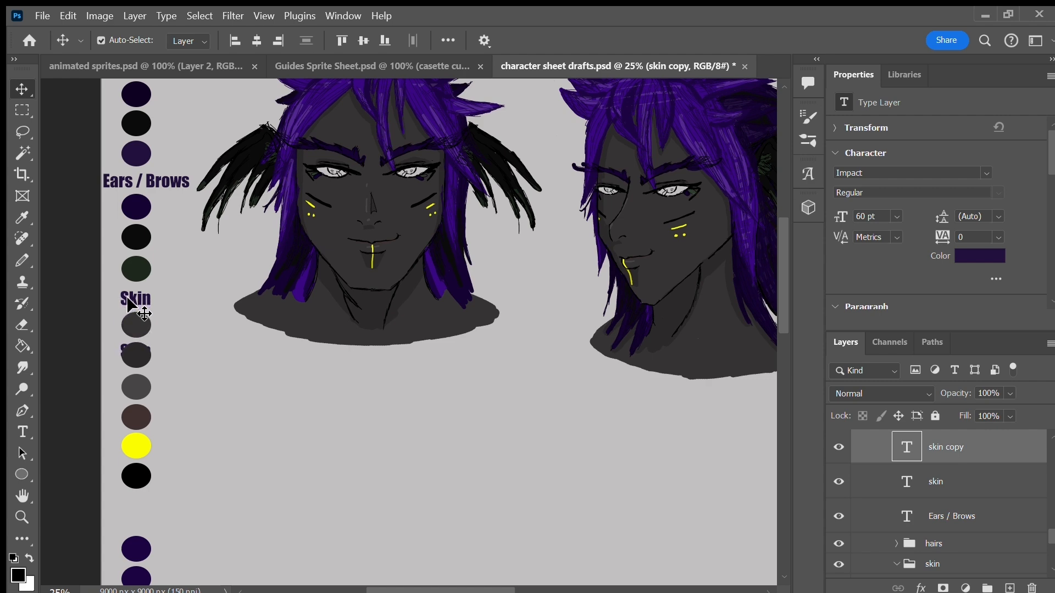
key(shift+Down)
key(shift+Down)
key(shift+Down)
key(shift+Down)
key(shift+Down)
key(shift+Down)
key(shift+Down)
key(shift+Down)
key(shift+Down)
key(shift+Down)
key(shift+Down)
key(shift+Down)
key(shift+Down)
key(shift+Down)
key(shift+Down)
key(shift+Down)
key(shift+Down)
key(shift+Down)
key(shift+Down)
key(shift+Down)
key(shift+Down)
key(shift+Down)
key(shift+Down)
key(shift+Down)
key(shift+Down)
key(shift+Down)
key(shift+Down)
key(shift+Down)
key(shift+Down)
key(shift+Down)
key(shift+Down)
key(shift+Down)
key(shift+Down)
key(shift+Down)
key(shift+Down)
key(shift+Down)
key(shift+Down)
key(shift+Down)
key(shift+Down)
key(shift+Down)
key(shift+Down)
key(shift+Down)
key(shift+Down)
key(shift+Down)
key(shift+Down)
key(shift+Down)
key(shift+Down)
key(shift+Down)
key(shift+Down)
key(shift+Down)
key(shift+Down)
key(shift+Down)
key(shift+Down)
key(shift+Down)
key(shift+Down)
key(shift+Down)
key(shift+Down)
key(shift+Down)
key(shift+Down)
key(shift+Down)
key(shift+Down)
key(shift+Down)
key(shift+Down)
key(shift+Down)
key(shift+Down)
key(shift+Down)
key(shift+Down)
key(shift+Down)
key(shift+Down)
key(shift+Down)
key(shift+Down)
key(shift+Down)
key(shift+Down)
key(shift+Down)
key(shift+Down)
key(shift+Down)
key(shift+Down)
key(shift+Down)
key(shift+Down)
key(shift+Down)
key(shift+Down)
key(shift+Down)
key(shift+Down)
key(shift+Down)
key(shift+Down)
key(shift+Down)
key(shift+Down)
key(shift+Down)
key(shift+Down)
key(shift+Down)
key(shift+Down)
key(shift+Down)
key(shift+Down)
key(shift+Down)
key(shift+Down)
key(shift+Down)
key(shift+Down)
key(shift+Down)
key(shift+Down)
key(shift+Down)
key(shift+Down)
key(shift+Down)
key(shift+Down)
key(shift+Down)
Step: Change the text of the duplicated Skin label to Eyes
key(t)
click(136, 516)
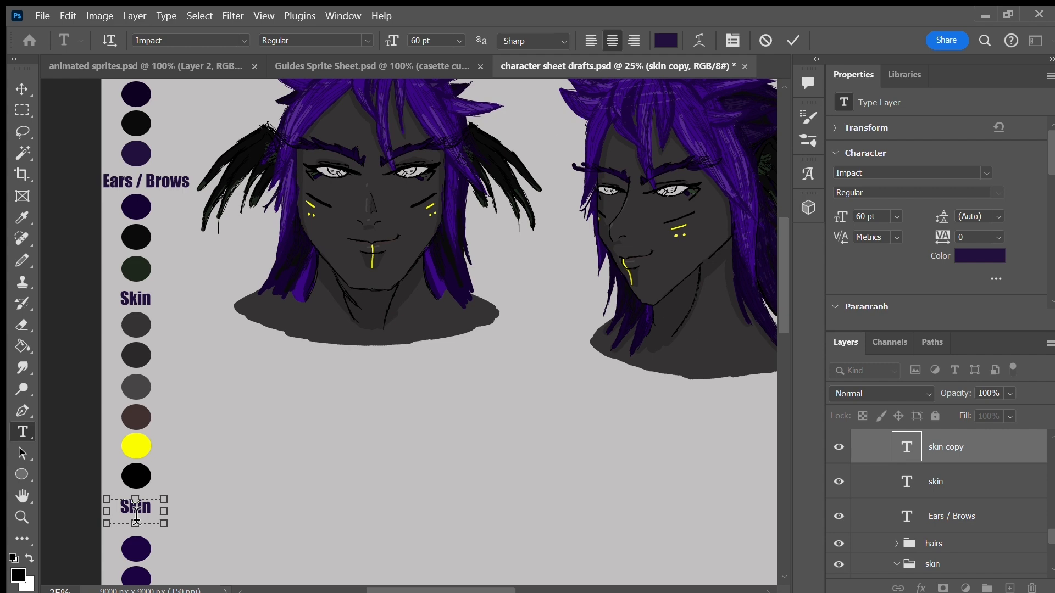
text(Eyes)
click(794, 39)
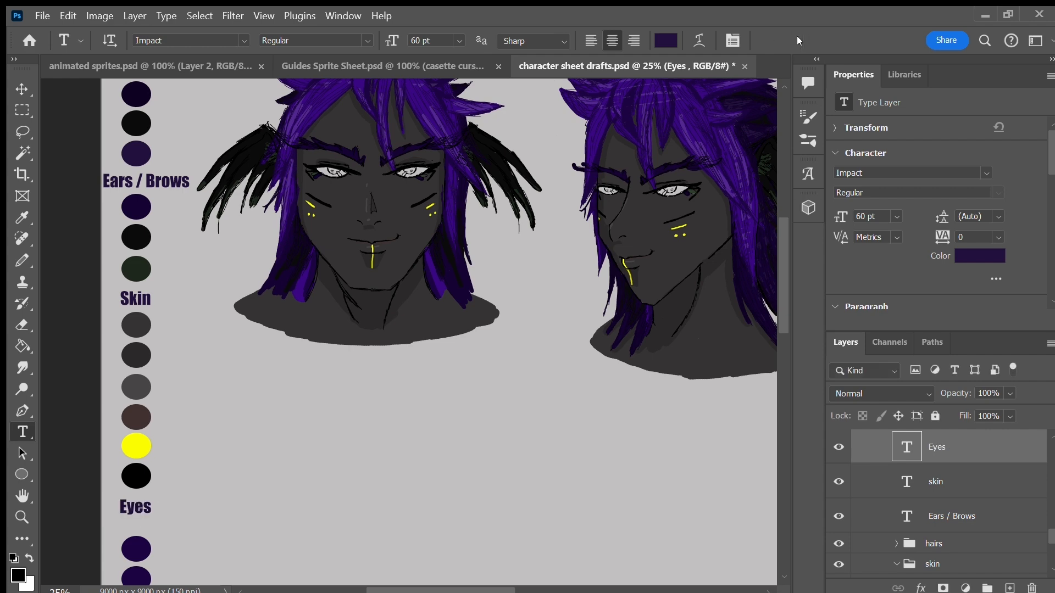
Step: Rename the uppermost g3 palette group to g4, move its circles up closer beneath the Eyes label, and save
scroll(901, 494, up, 5)
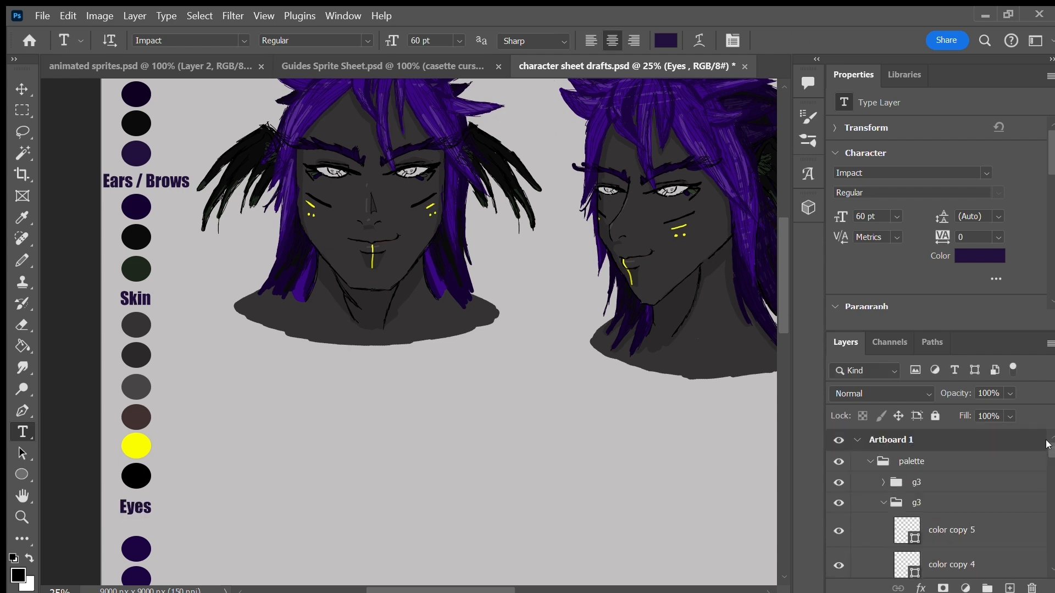
double_click(923, 484)
text(g4)
key(Return)
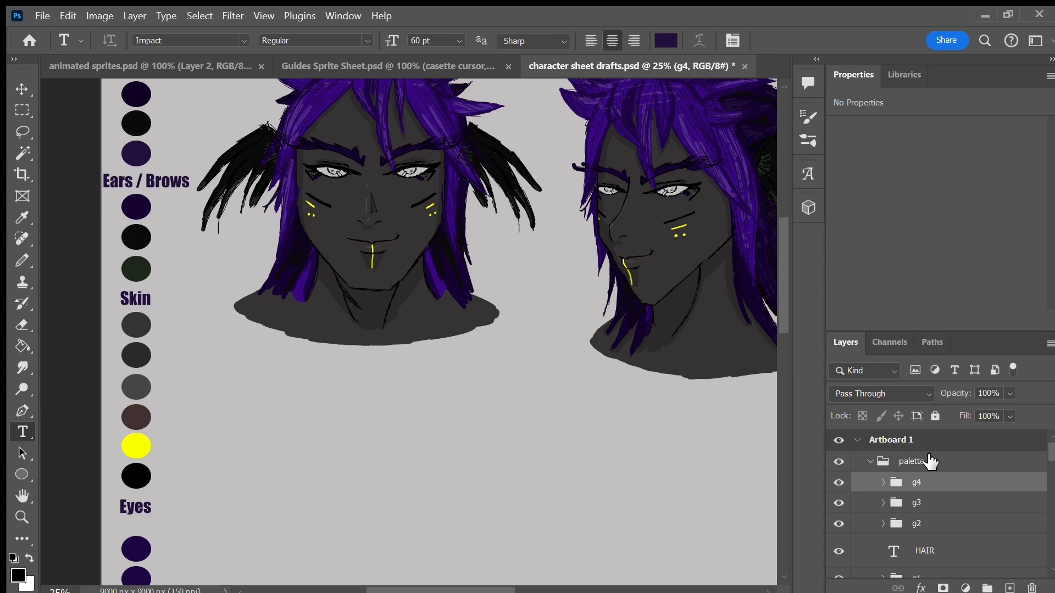
key(v)
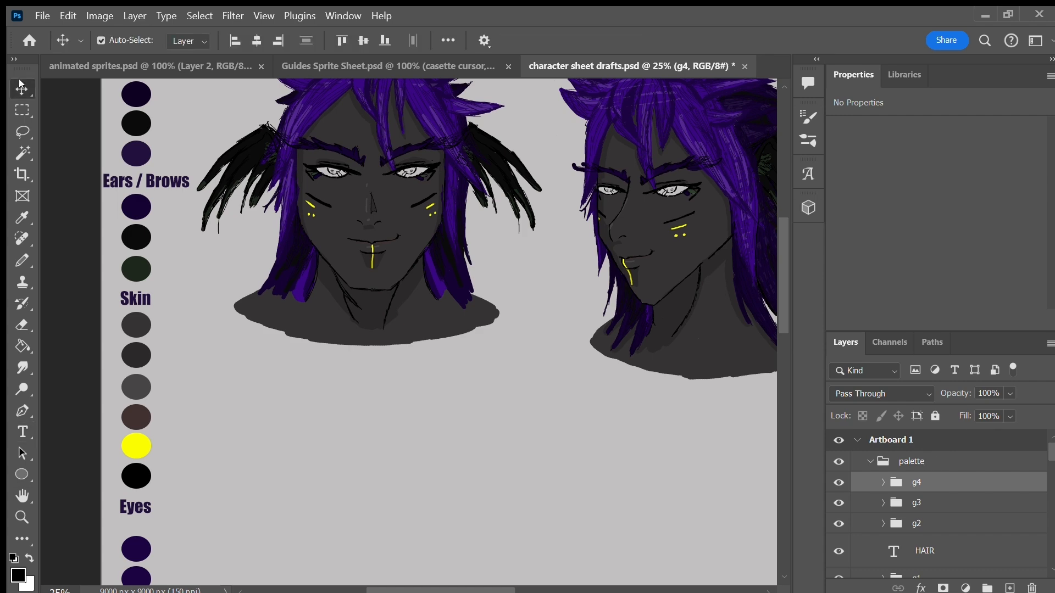
key(ctrl+s)
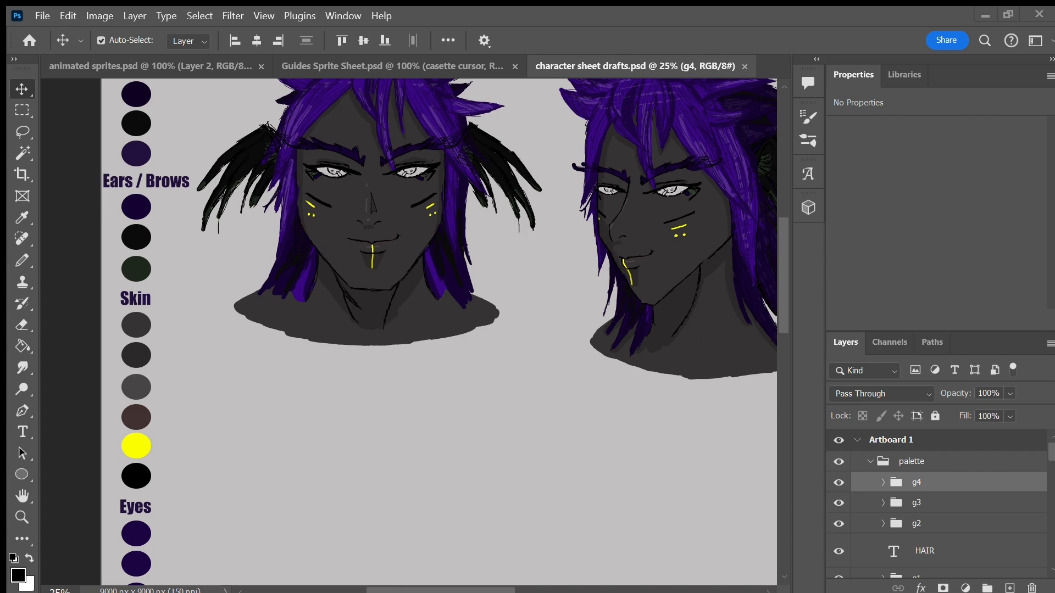
Step: Set the fill of the first circle under the Eyes label to a pale pink
click(132, 528)
key(i)
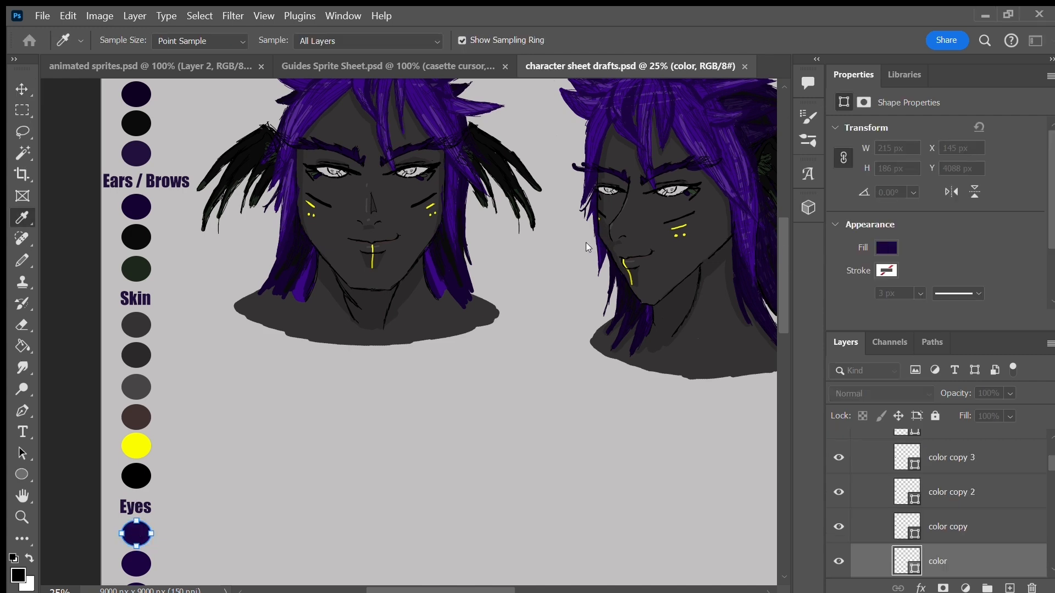
click(907, 228)
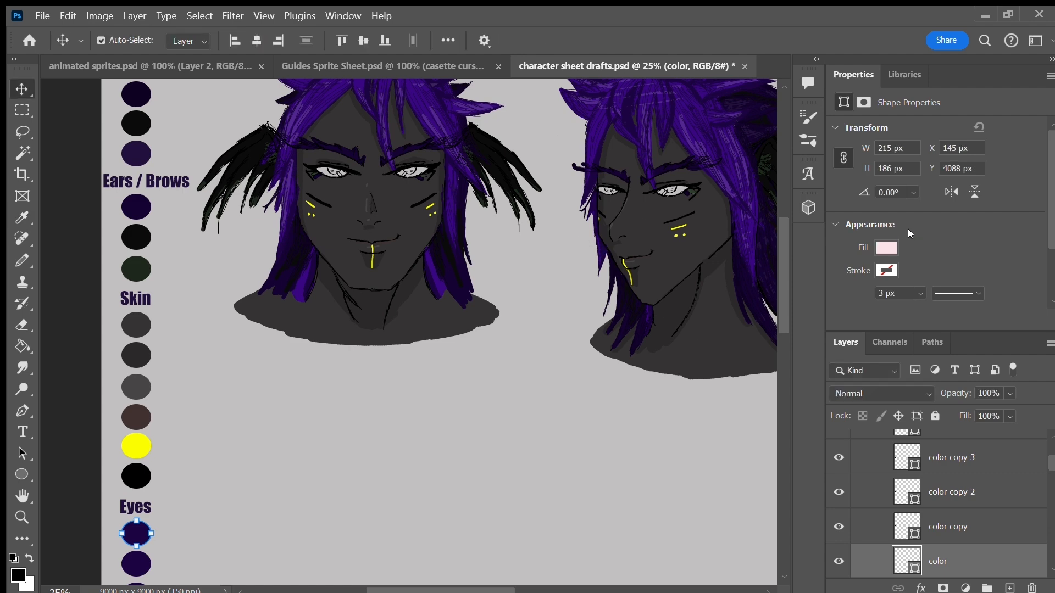
Step: Create a layer group named eyes and place it between the hairs and skin groups
drag(1048, 463, 1048, 530)
click(895, 544)
click(992, 532)
click(988, 588)
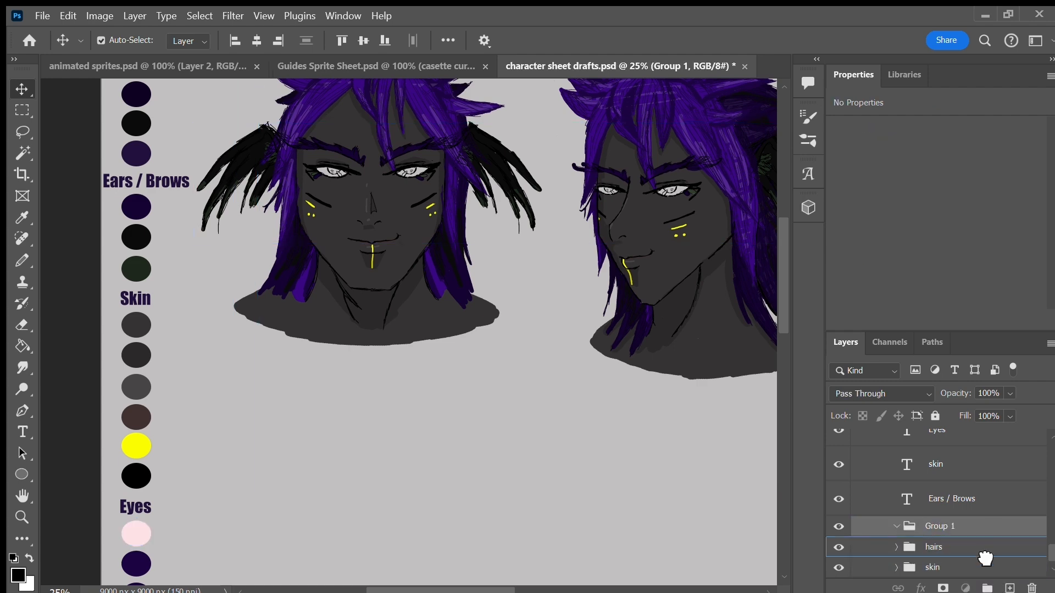
double_click(949, 547)
text(eyes)
key(Return)
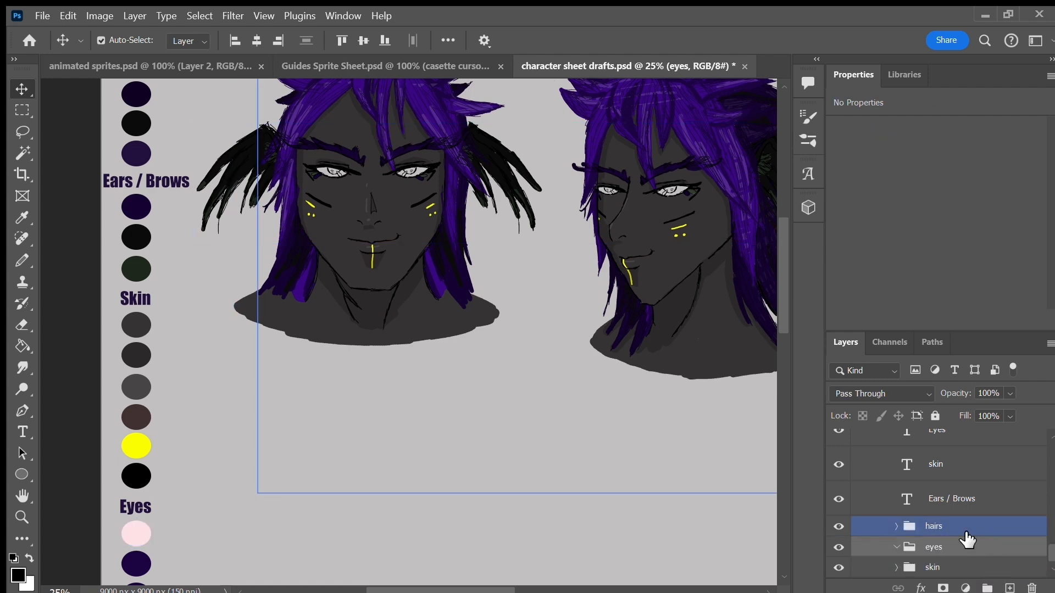
Step: Paint the whites of the front face's eyes with the palette's pale pink on a new layer in the eyes group, and save
click(967, 544)
key(i)
click(136, 533)
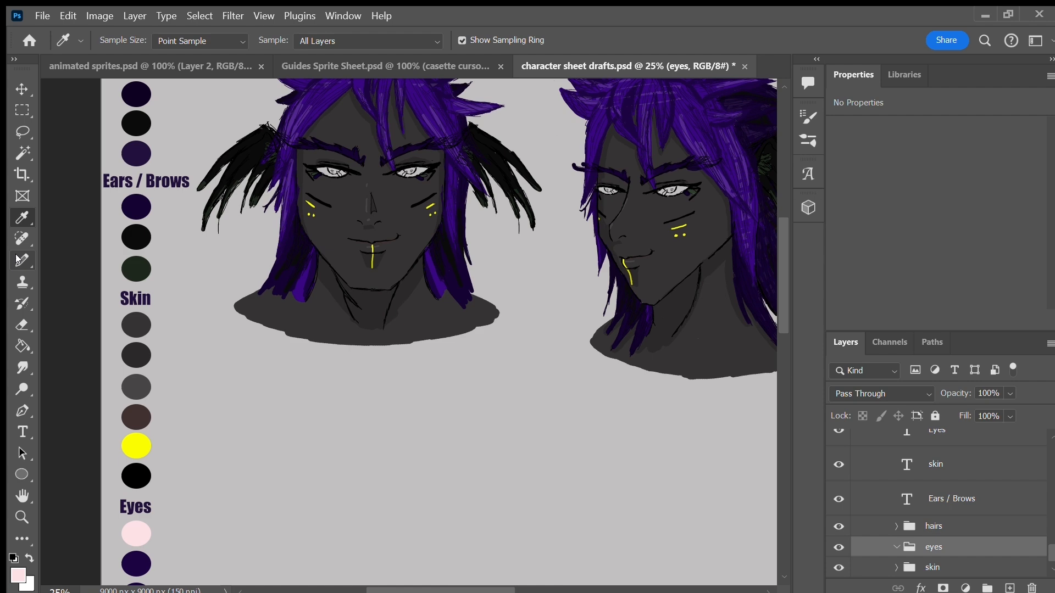
click(23, 254)
click(59, 590)
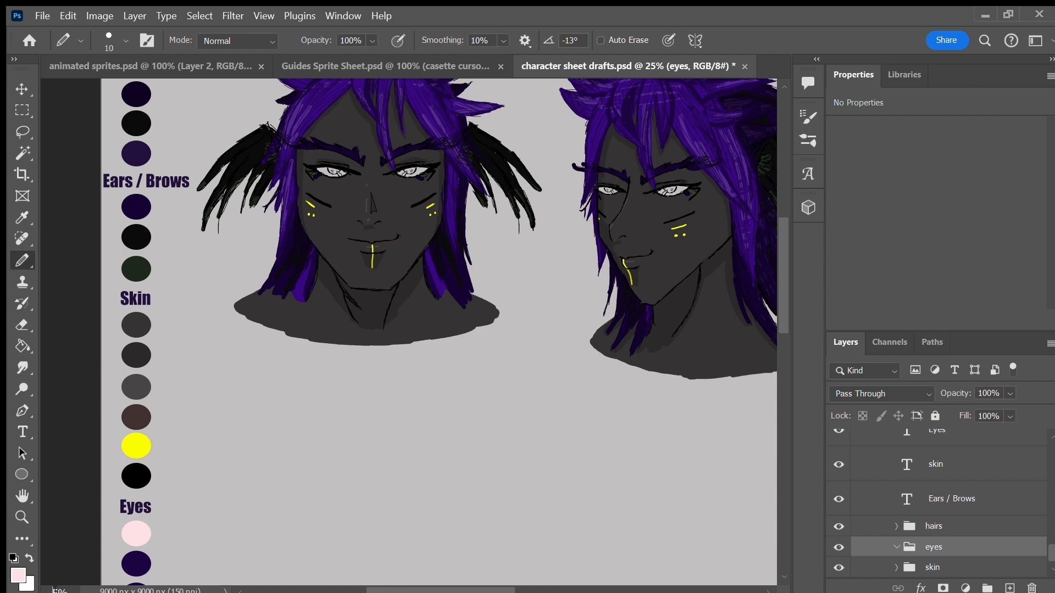
text(55)
key(Return)
drag(780, 268, 776, 225)
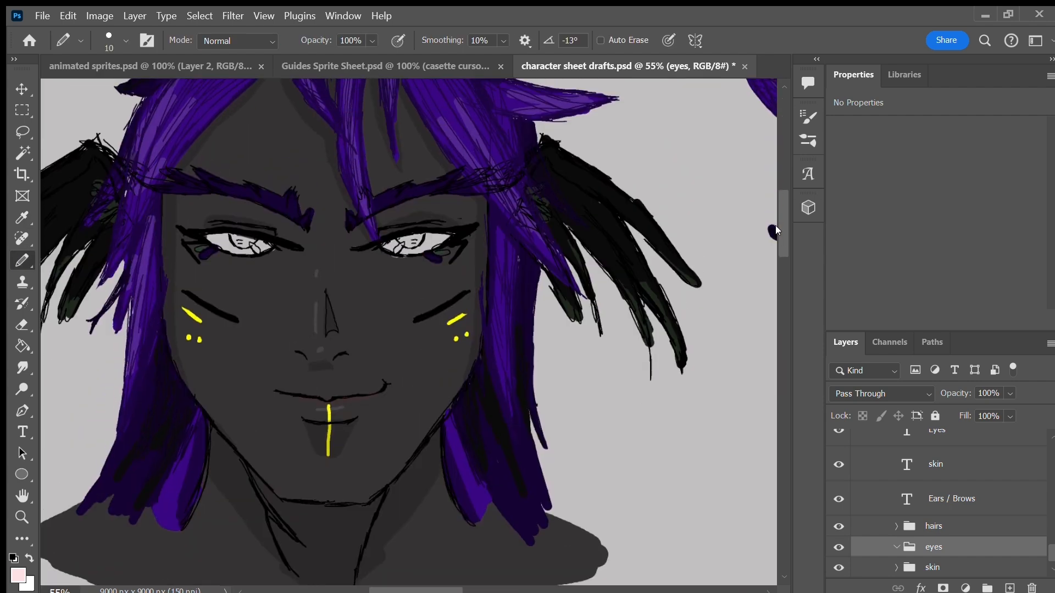
click(1009, 587)
mouse_move(222, 241)
mouse_down()
mouse_move(204, 233)
mouse_move(232, 249)
mouse_move(268, 241)
mouse_up()
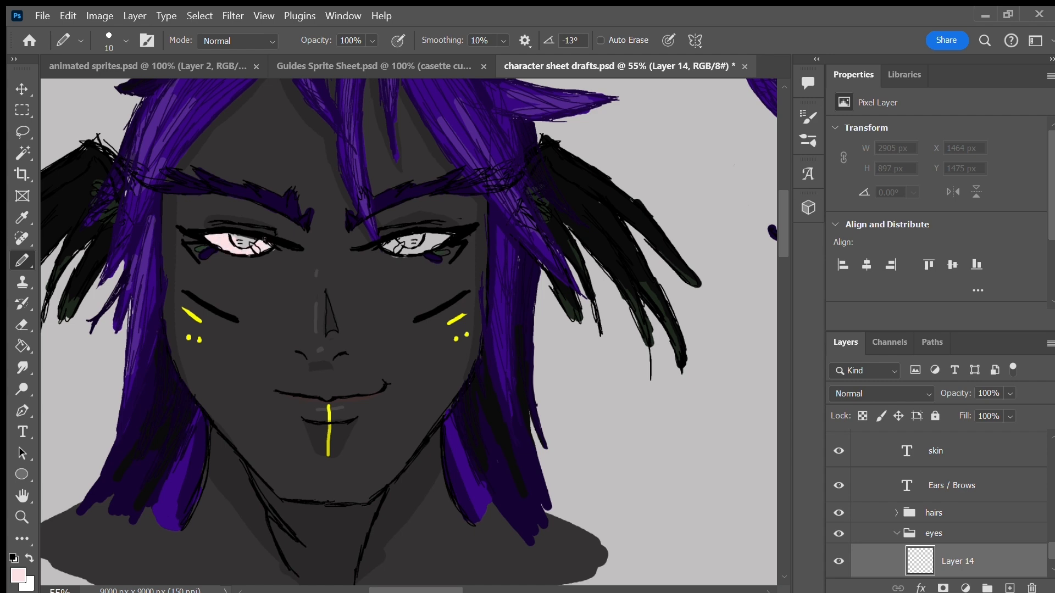
drag(404, 249, 444, 234)
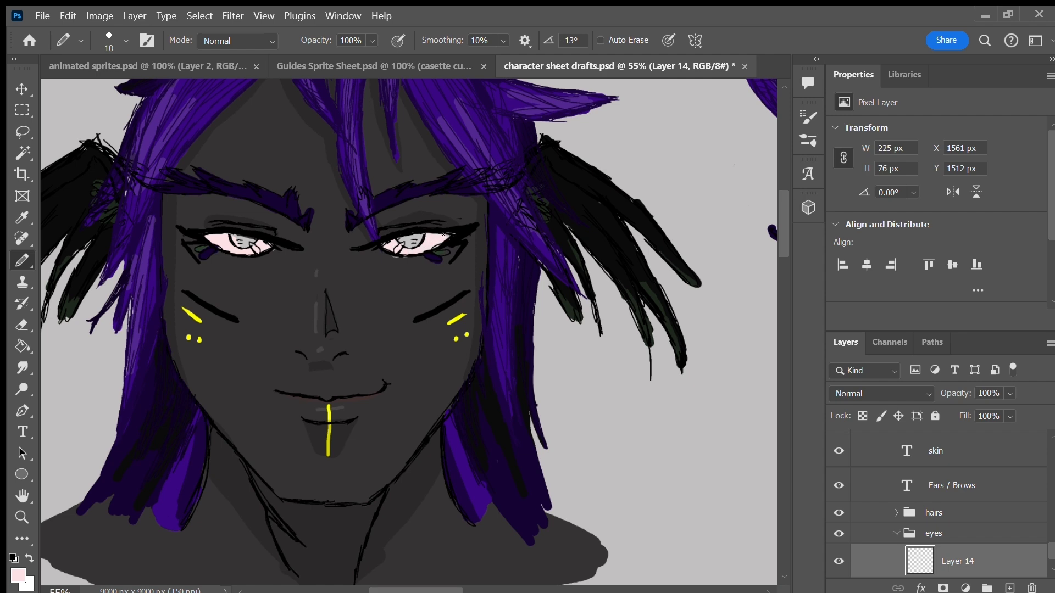
key(ctrl+s)
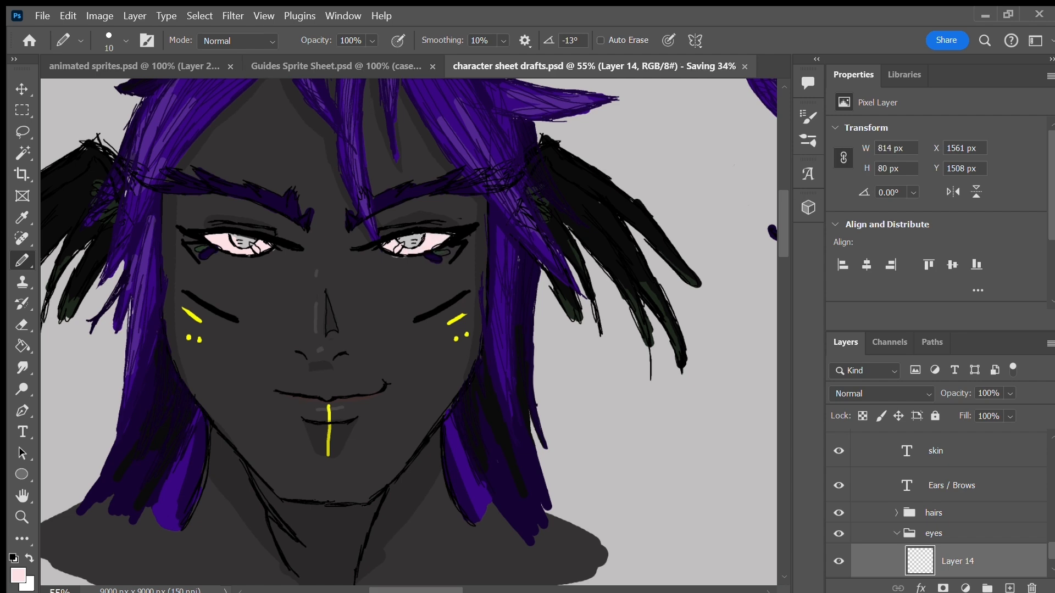
Step: Paint the whites of both eyes on the three-quarter face in the same pale pink, and save
mouse_move(423, 589)
mouse_down()
mouse_move(455, 587)
mouse_move(483, 566)
mouse_up()
drag(363, 283, 390, 284)
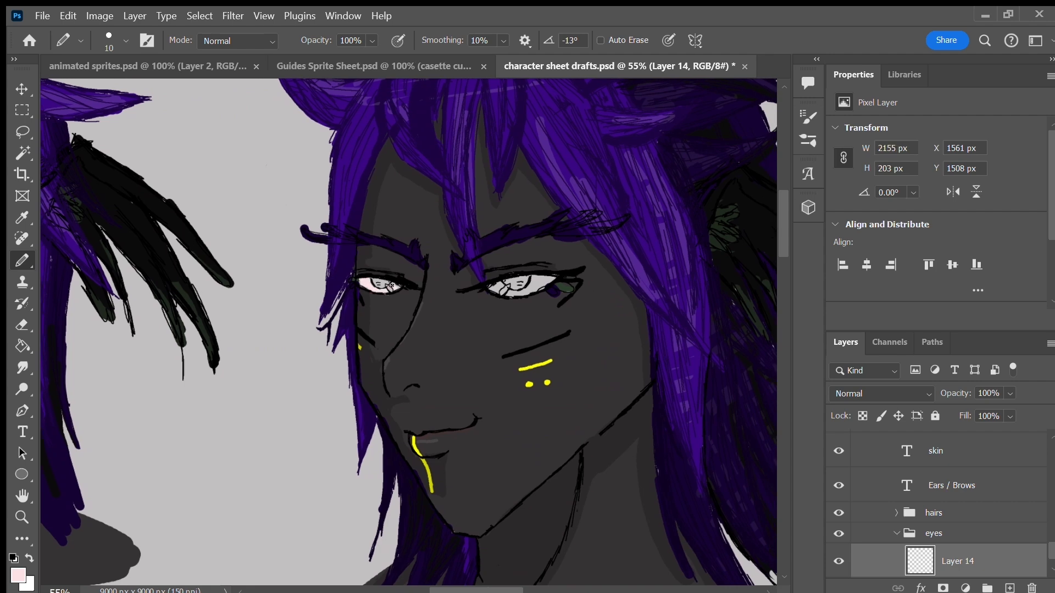
mouse_move(486, 283)
mouse_down()
mouse_move(514, 291)
mouse_move(548, 275)
mouse_up()
key(ctrl+s)
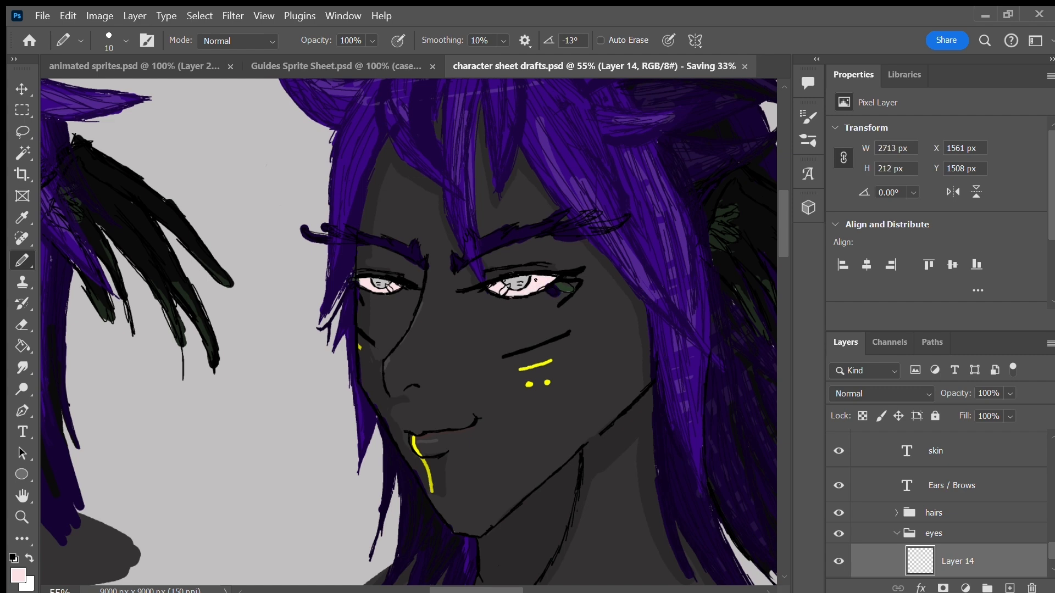
Step: Add a layer named base 1 above the eye-white layer in the eyes group
drag(499, 589, 433, 575)
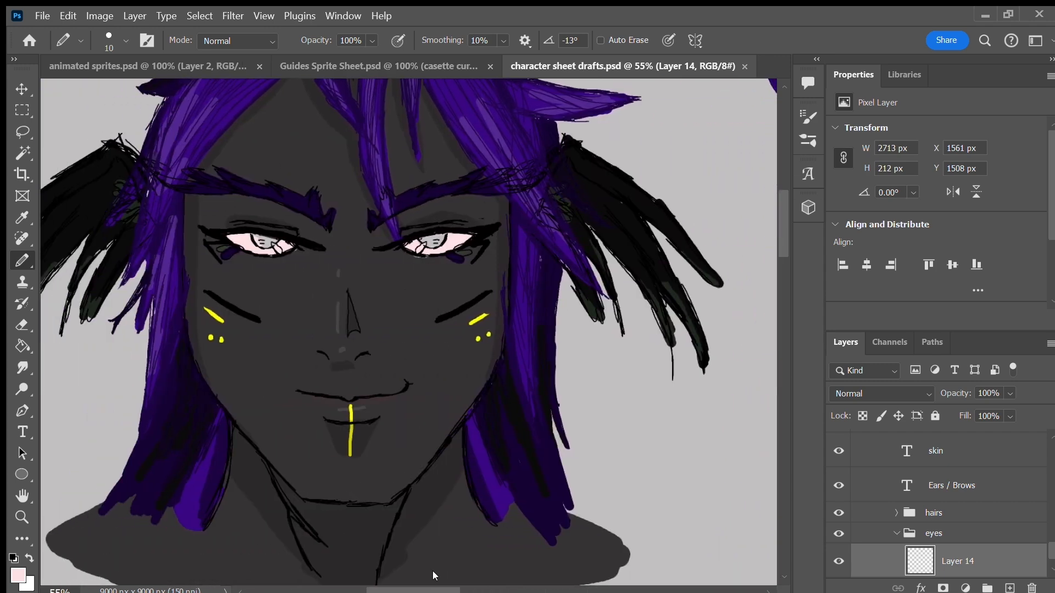
scroll(1046, 553, down, 1)
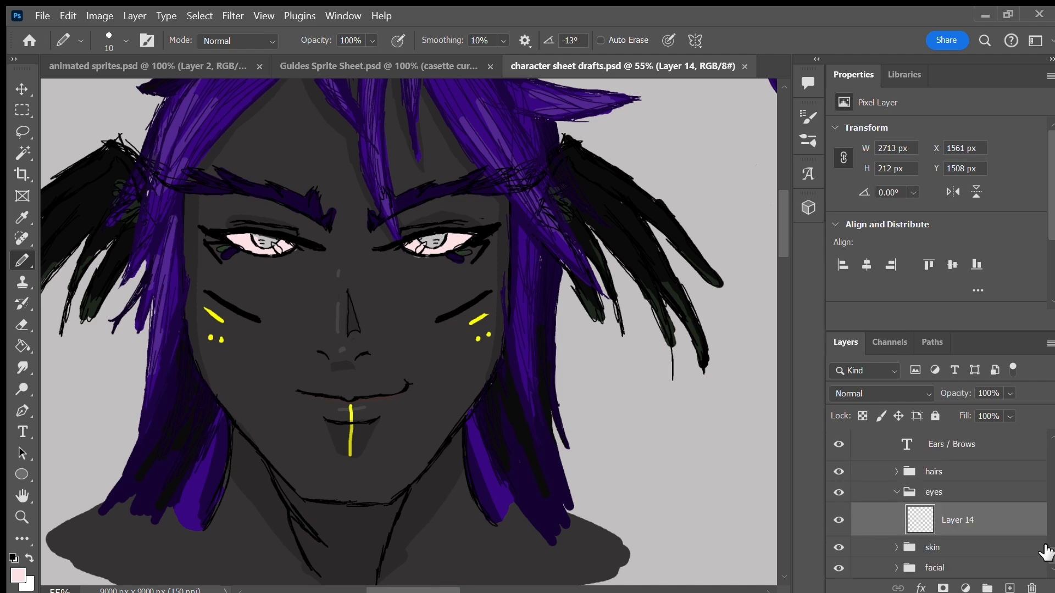
click(1010, 588)
double_click(967, 519)
text(base 1)
key(Return)
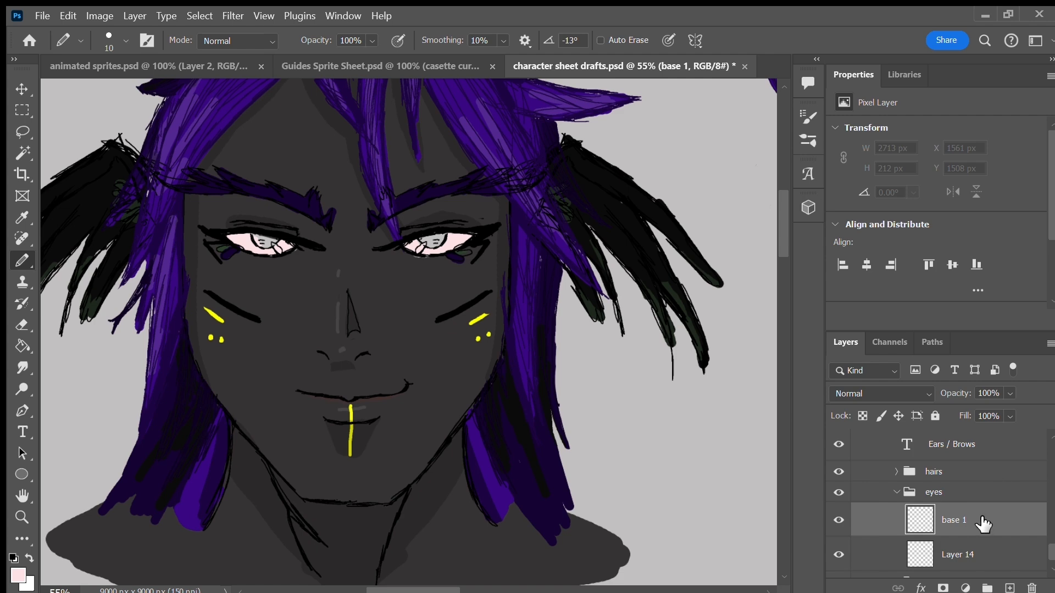
Step: Fill both irises of the front face with a very dark navy blue on the base 1 layer
key(i)
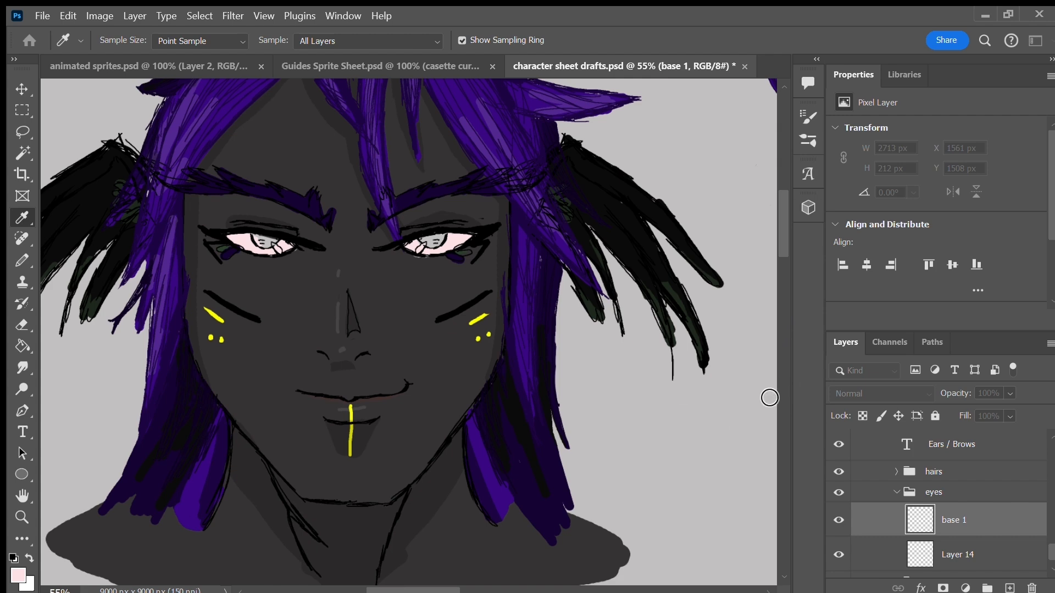
click(952, 235)
drag(259, 235, 268, 240)
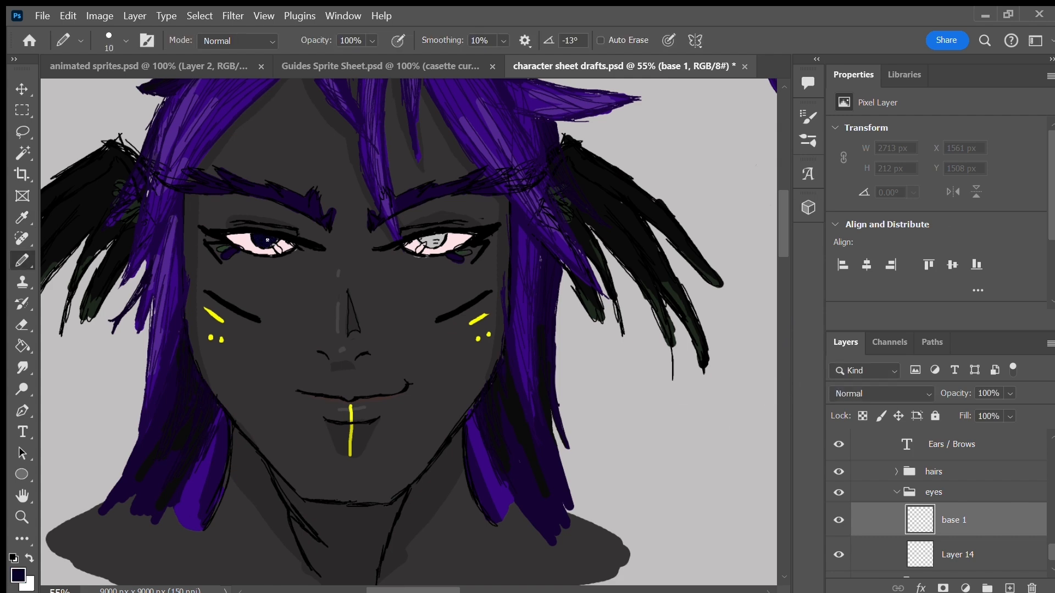
mouse_move(442, 236)
mouse_down()
mouse_move(433, 245)
mouse_move(432, 231)
mouse_move(416, 235)
mouse_up()
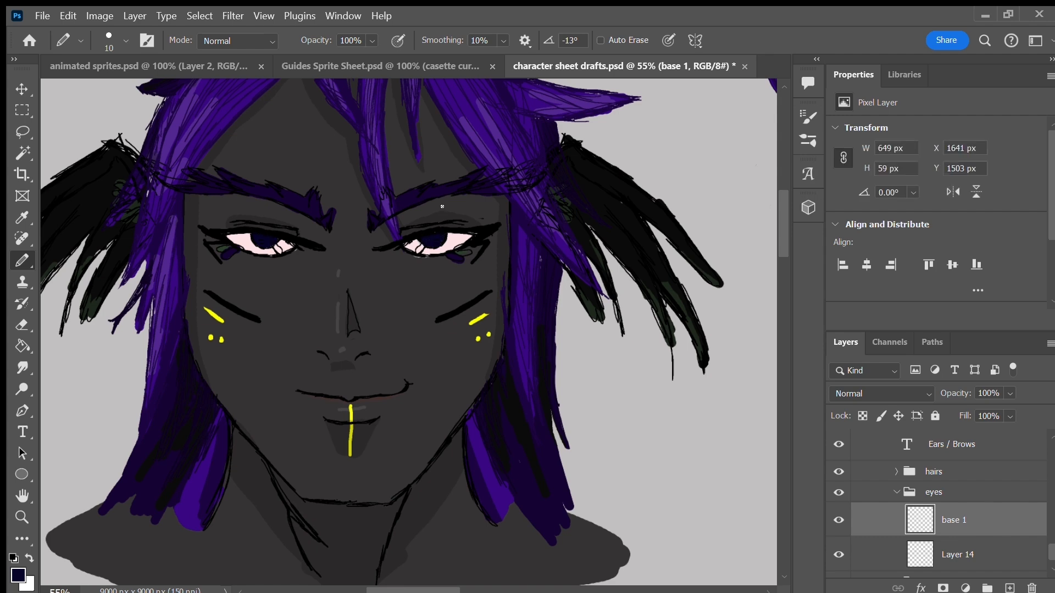
Step: Fill both irises of the three-quarter face with the same dark navy
drag(438, 587, 477, 587)
drag(554, 281, 569, 278)
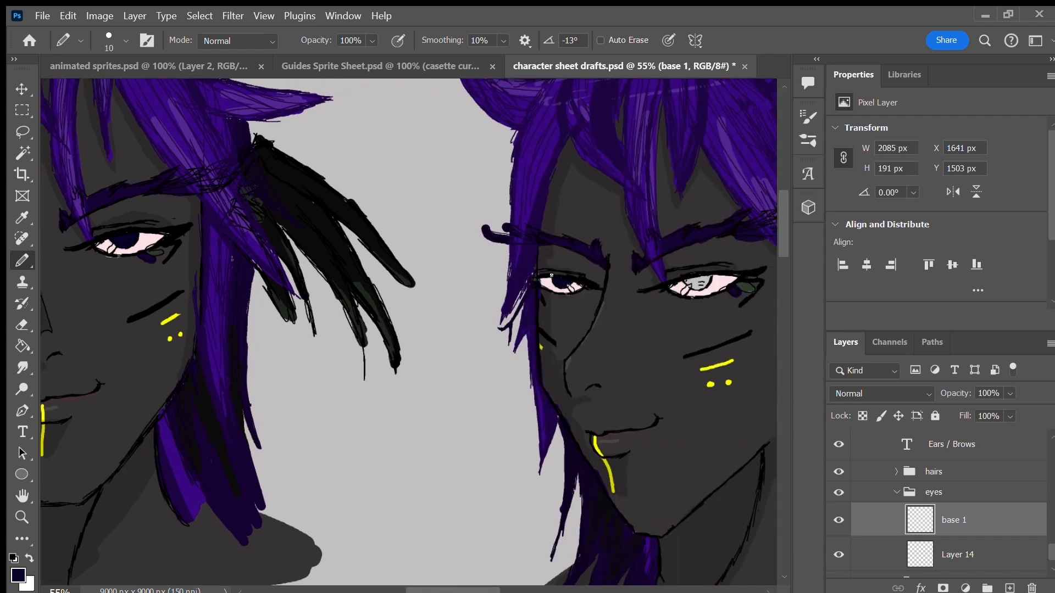
drag(684, 280, 698, 274)
Step: Add a new layer clipped to base 1 and choose a dark red painting colour
drag(462, 590, 419, 579)
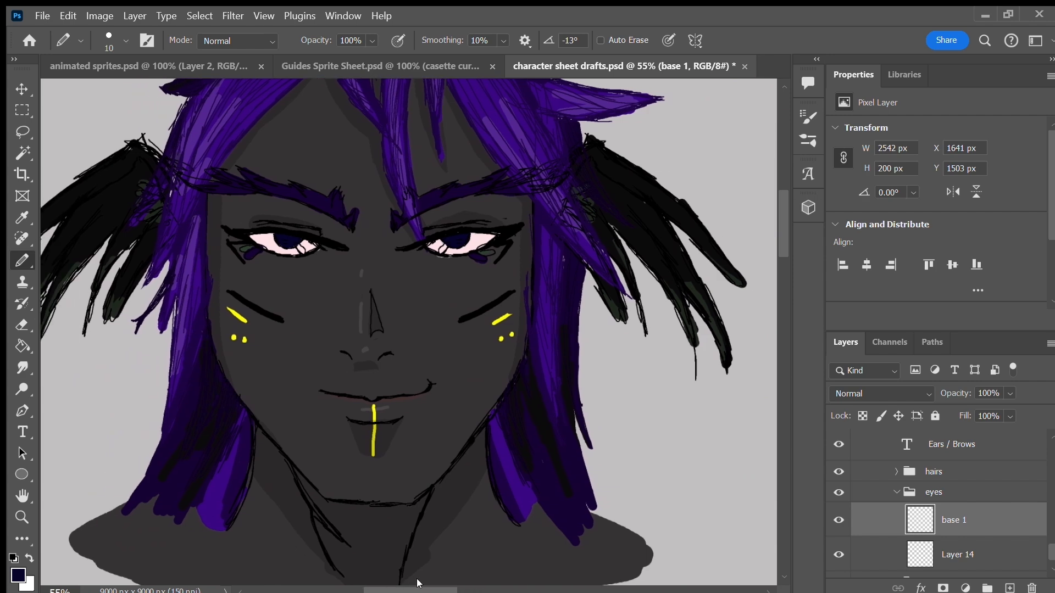
click(1010, 588)
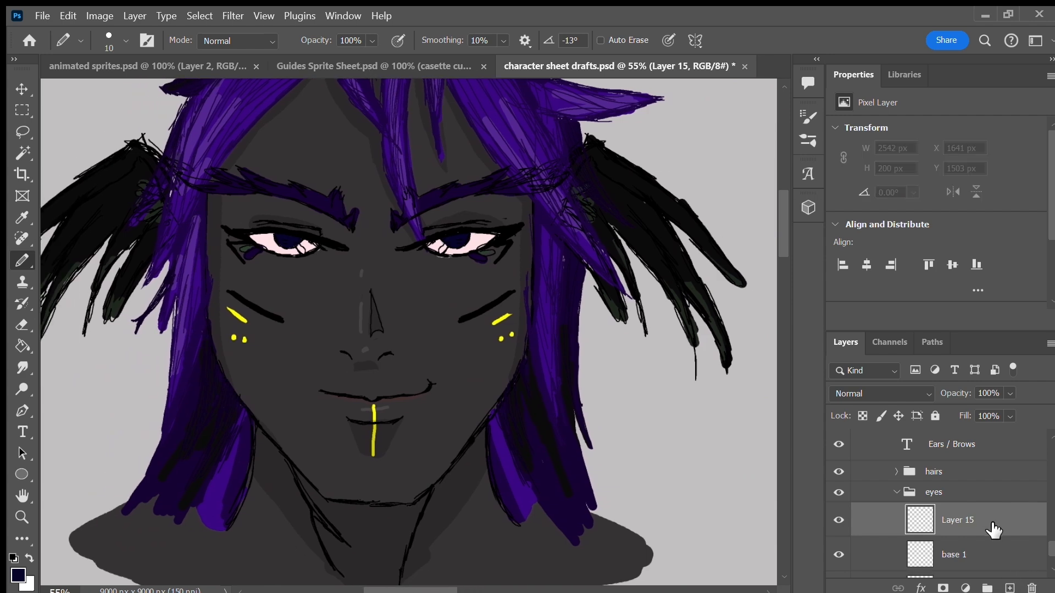
key(ctrl+alt+g)
key(i)
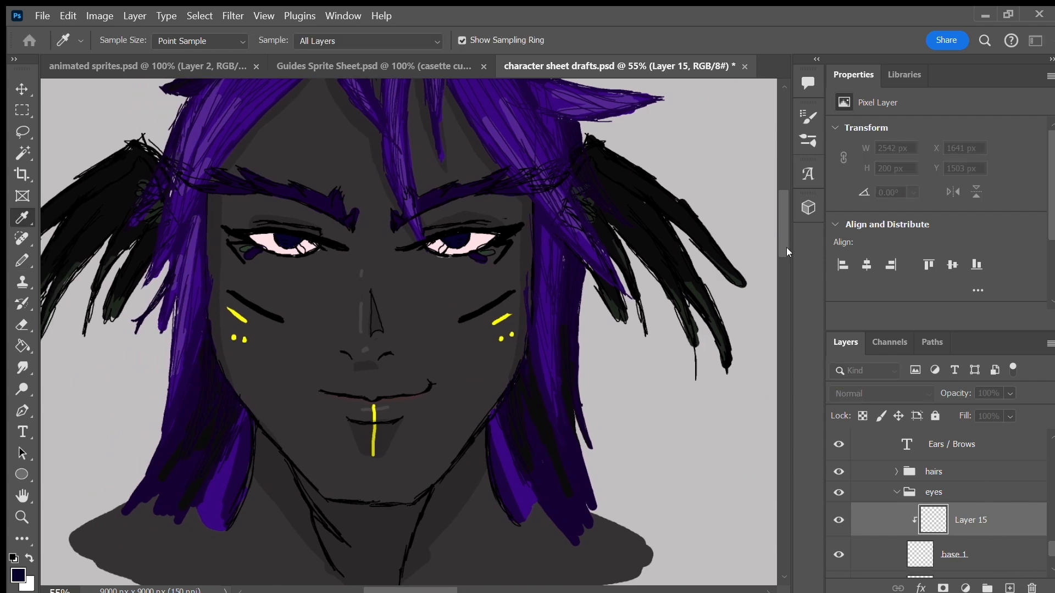
click(901, 240)
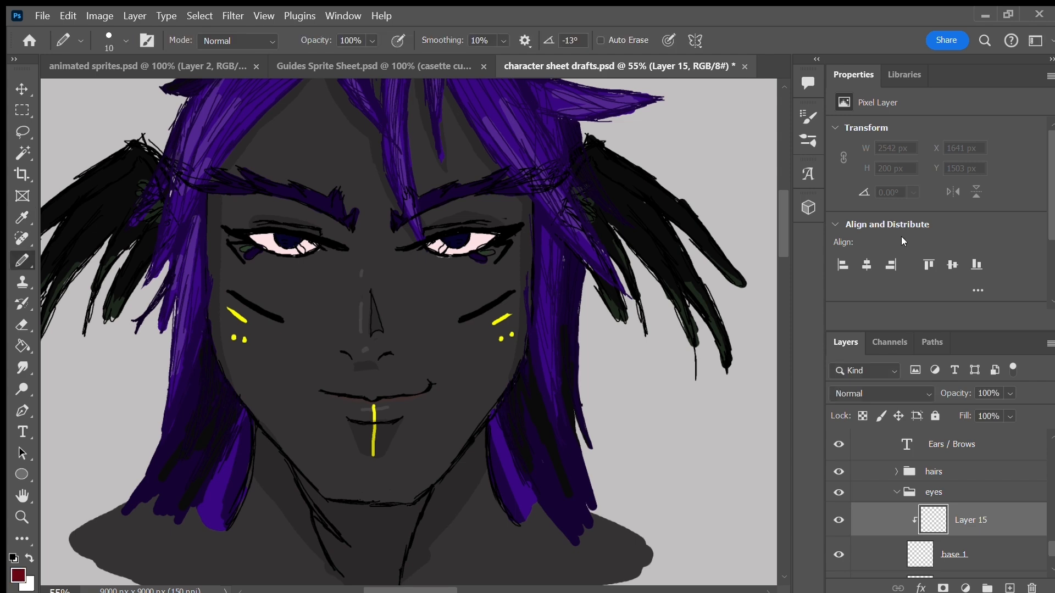
Step: Paint dark red patches in the upper irises of the front and three-quarter faces, and save
drag(291, 239, 284, 233)
drag(459, 238, 449, 235)
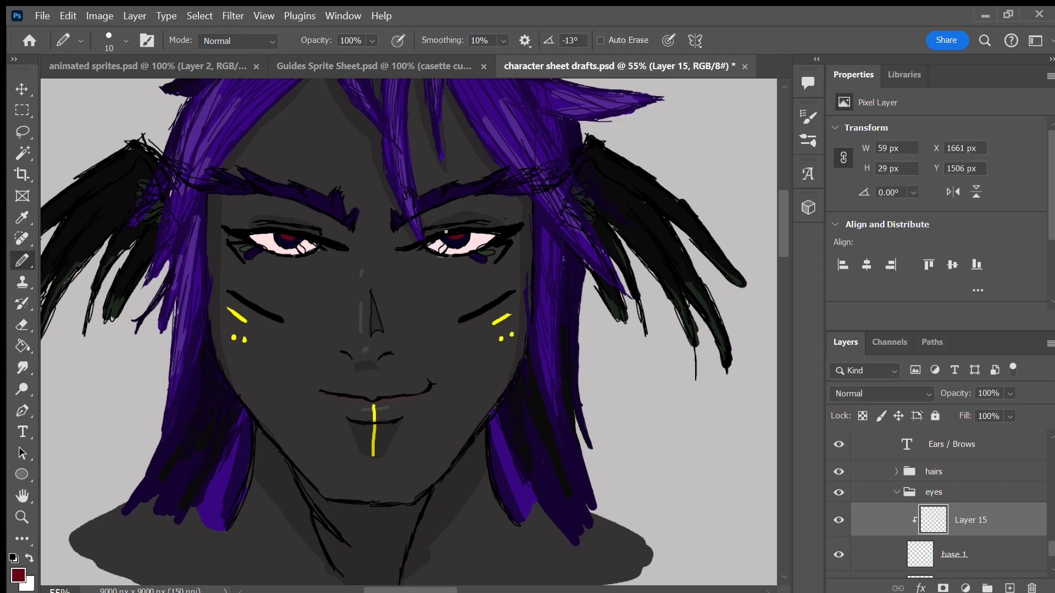
drag(420, 589, 466, 575)
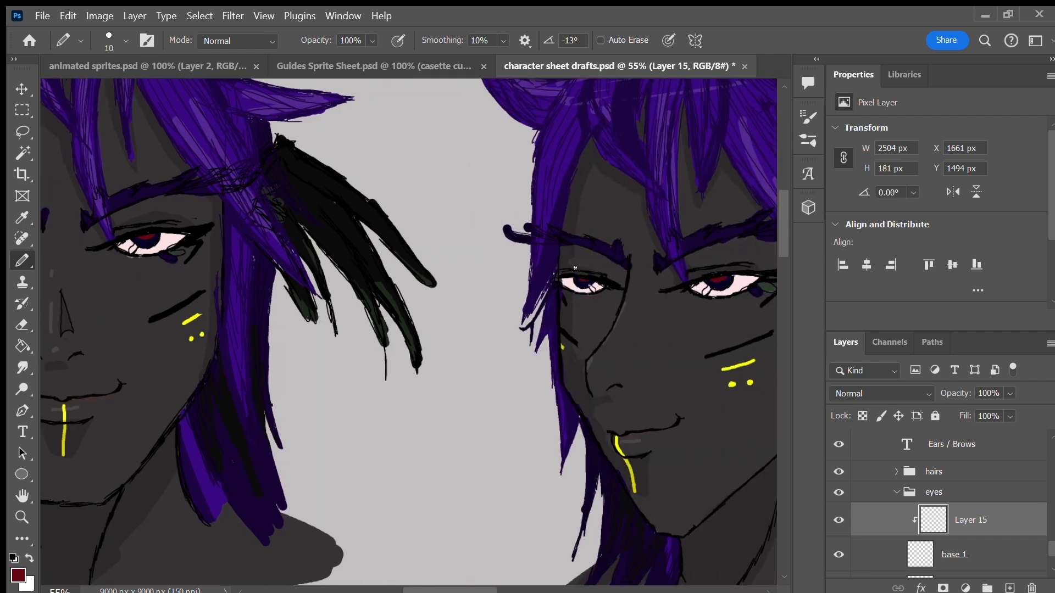
key(ctrl+s)
Step: Add an unclipped layer named reflect at the top of the eyes group
mouse_move(446, 589)
mouse_down()
mouse_move(421, 591)
mouse_move(430, 586)
mouse_up()
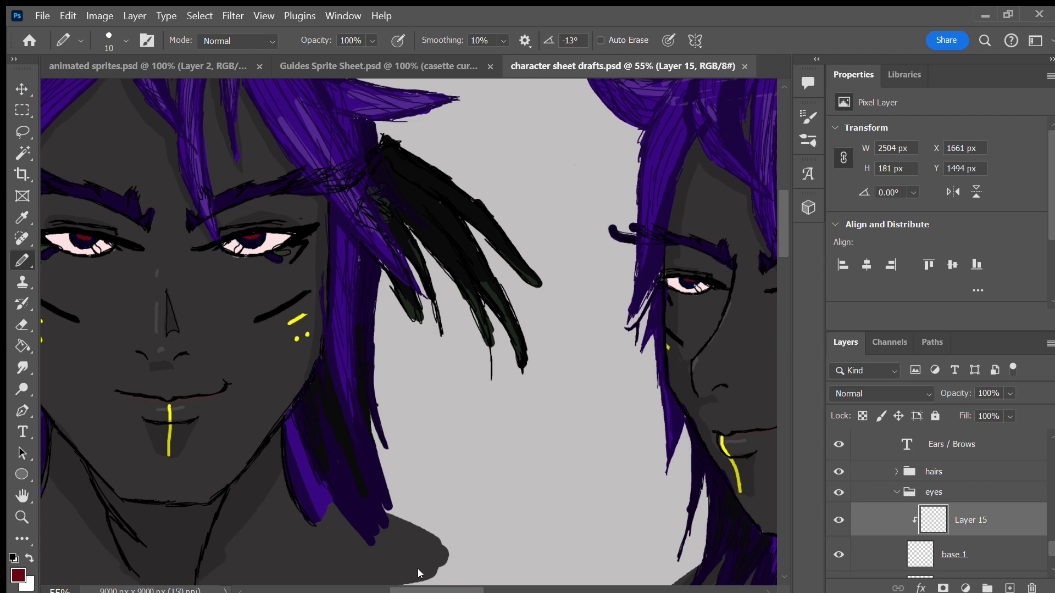
click(1010, 588)
double_click(972, 520)
text(reflect)
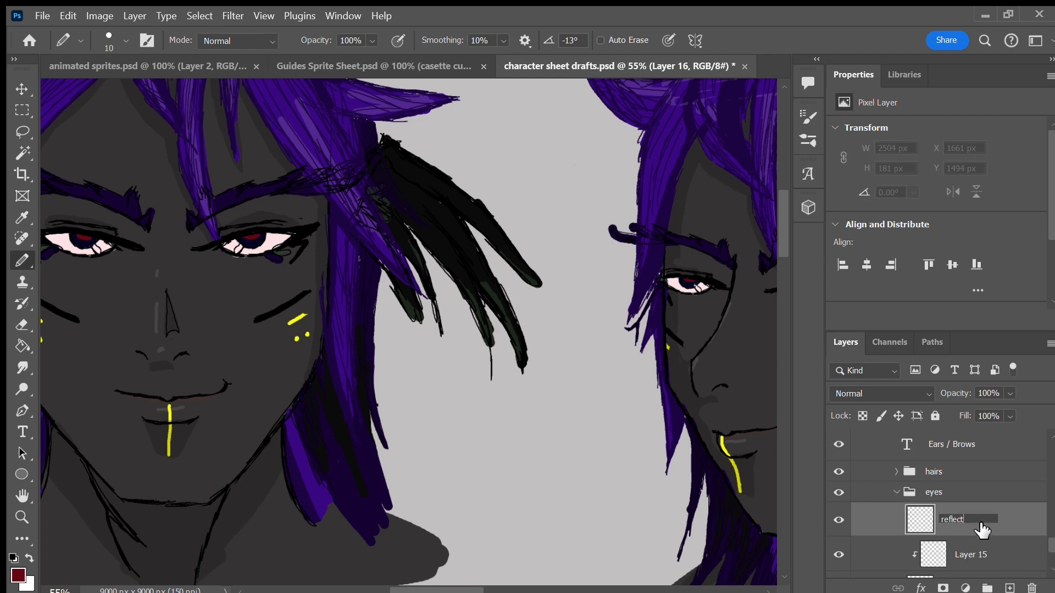
key(Return)
Step: Choose a bright green and dab a small reflection on the outer edge of one front-face iris
key(i)
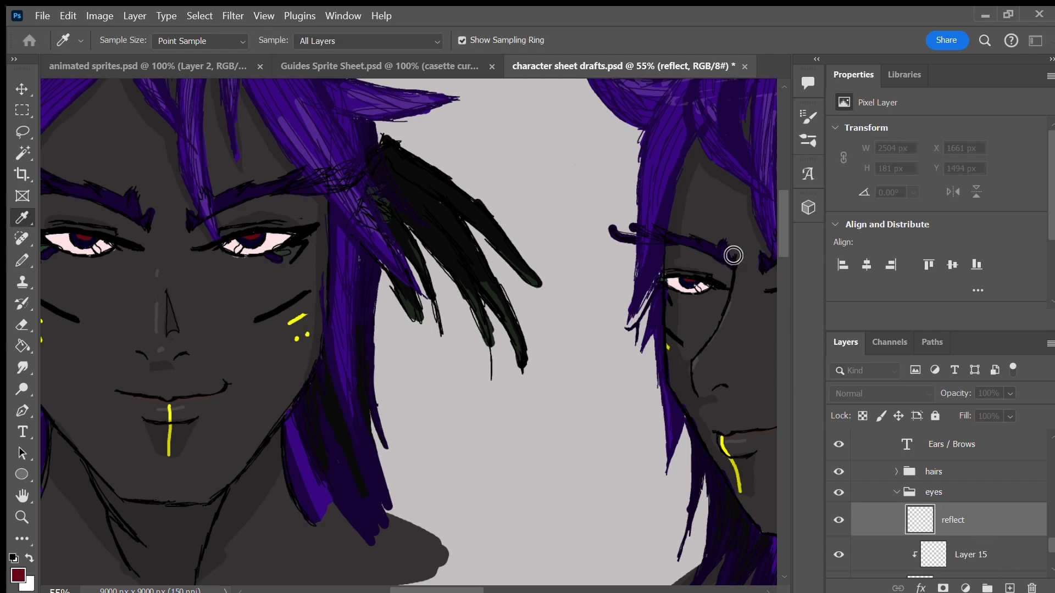
click(903, 232)
drag(422, 590, 403, 590)
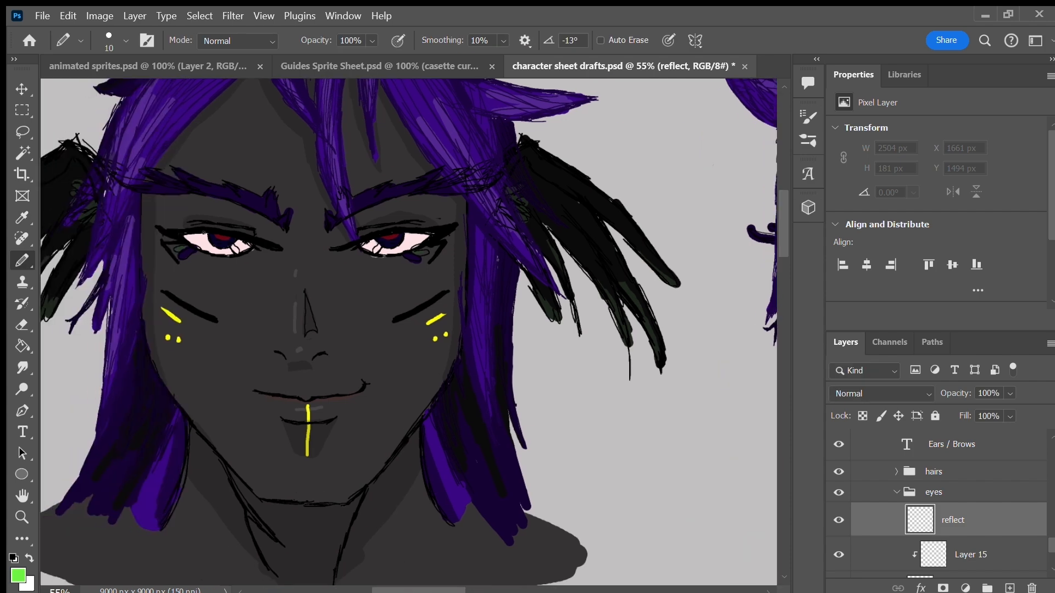
drag(204, 233, 208, 237)
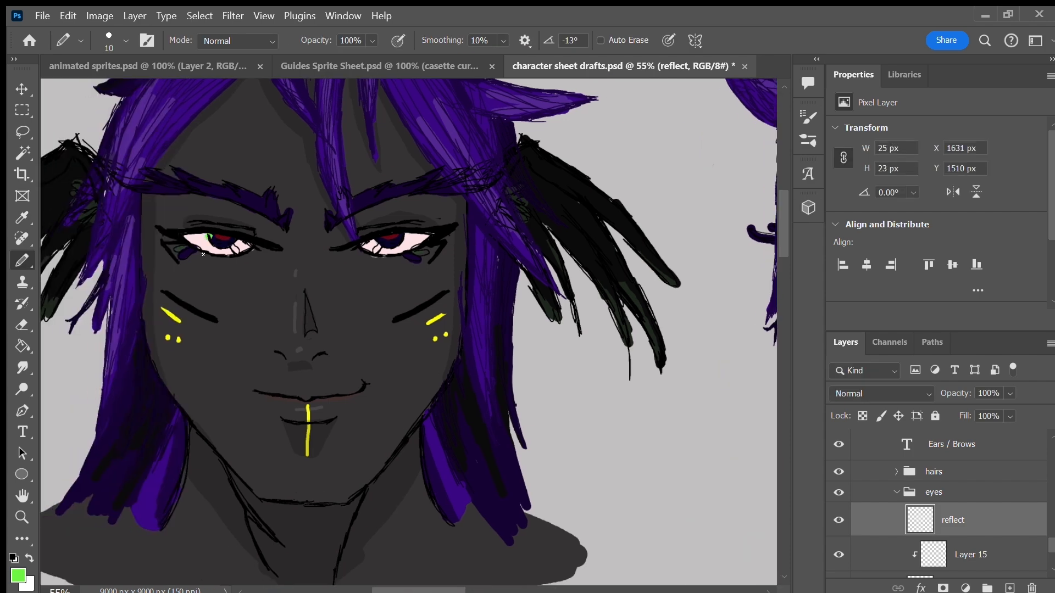
Step: Move the eyes group to the top of the headshots group, above head side, and expand it
scroll(1001, 470, down, 5)
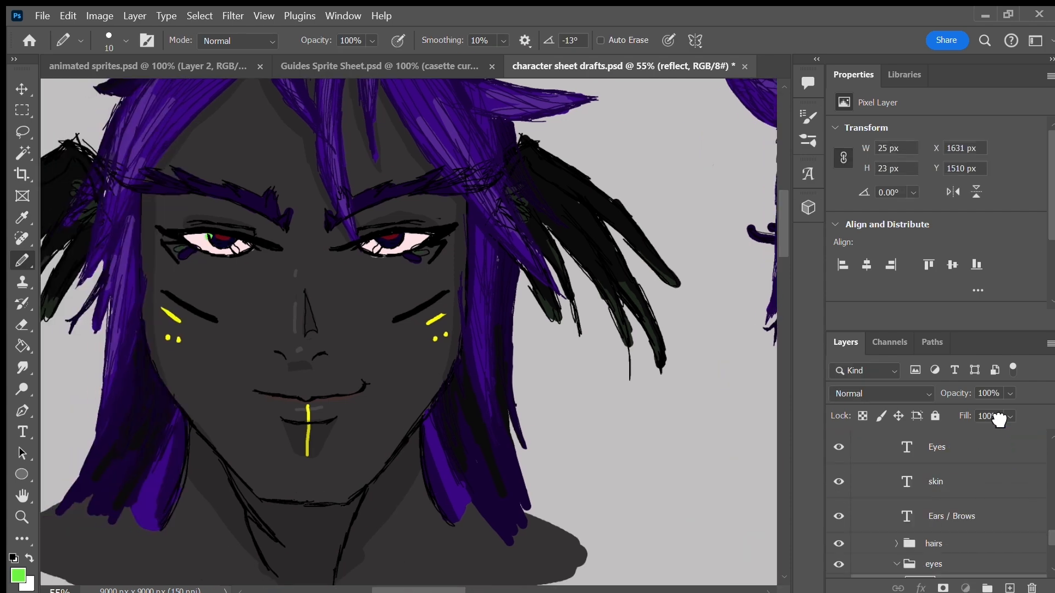
drag(999, 419, 980, 467)
key(ctrl+z)
click(896, 533)
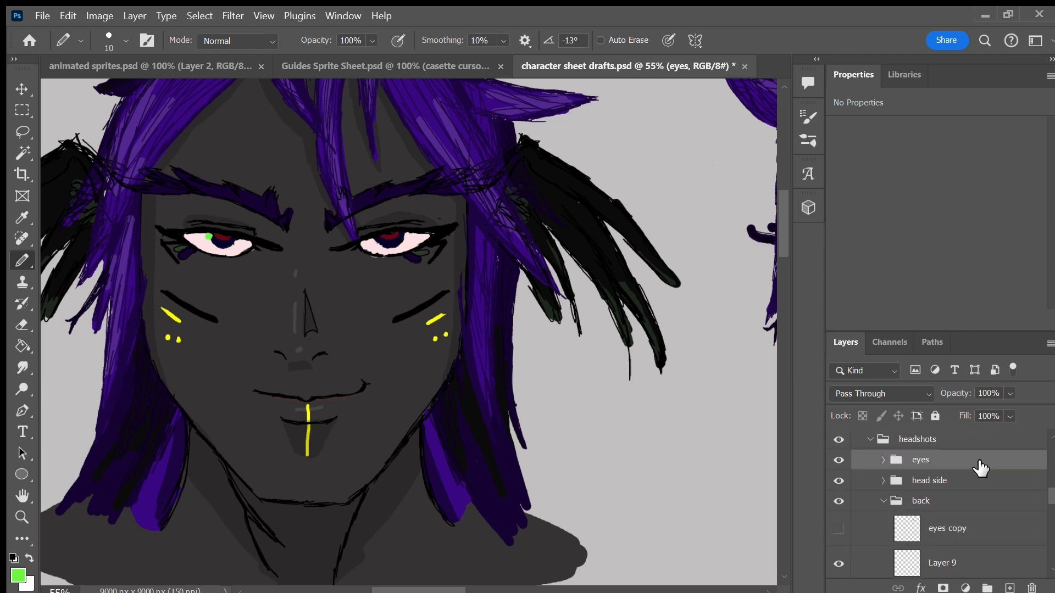
click(883, 460)
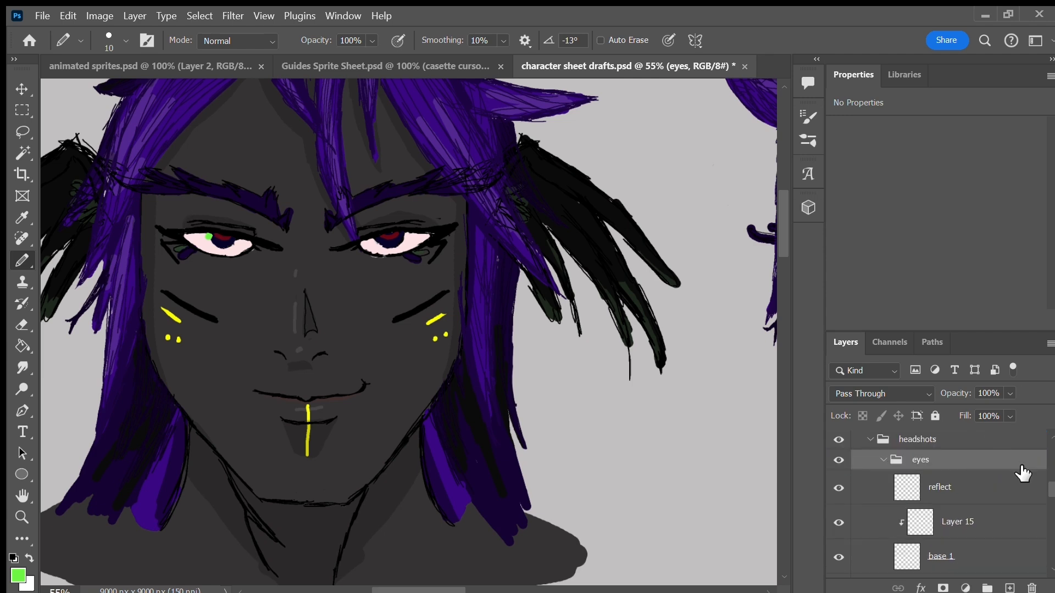
Step: Paint bright green reflections around the lower irises of both front-face eyes on the reflect layer
click(995, 490)
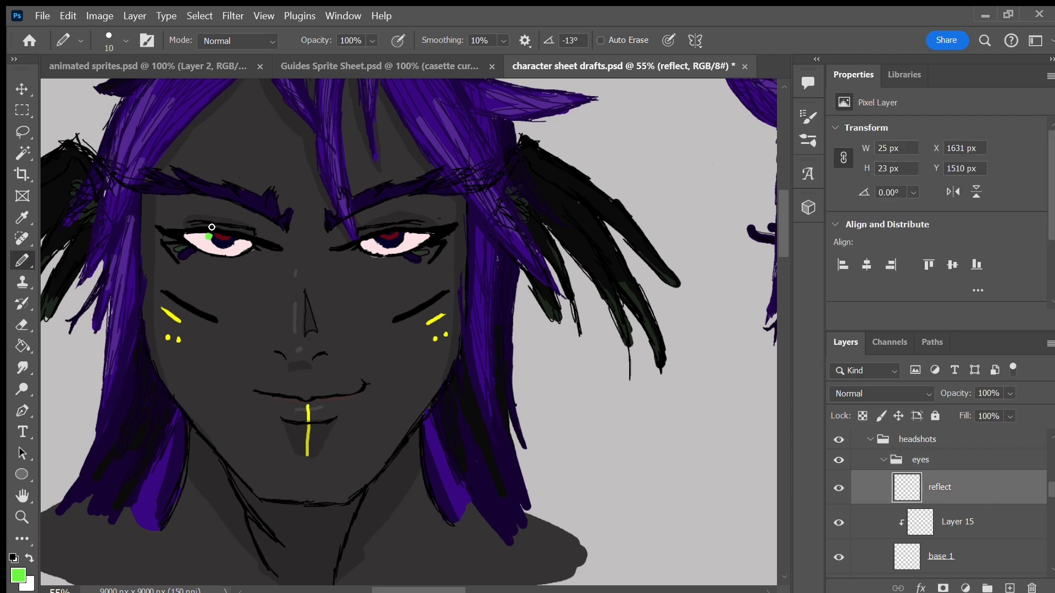
drag(231, 240, 201, 225)
click(393, 237)
click(400, 231)
Step: Add a clipped layer named = between reflect and Layer 15
click(1001, 537)
key(ctrl+shift+alt+n)
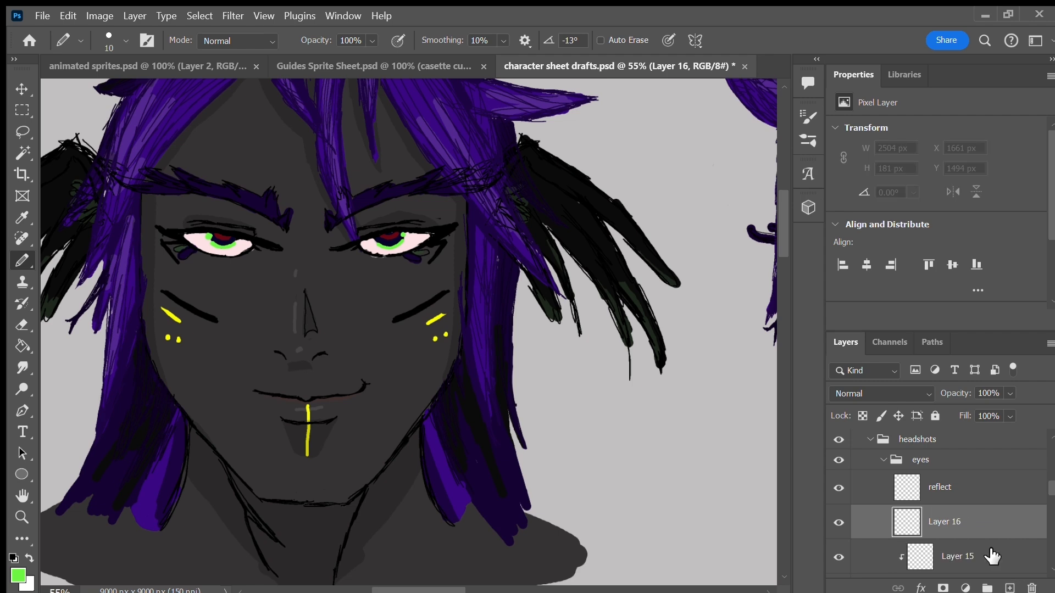
key(ctrl+alt+g)
double_click(970, 522)
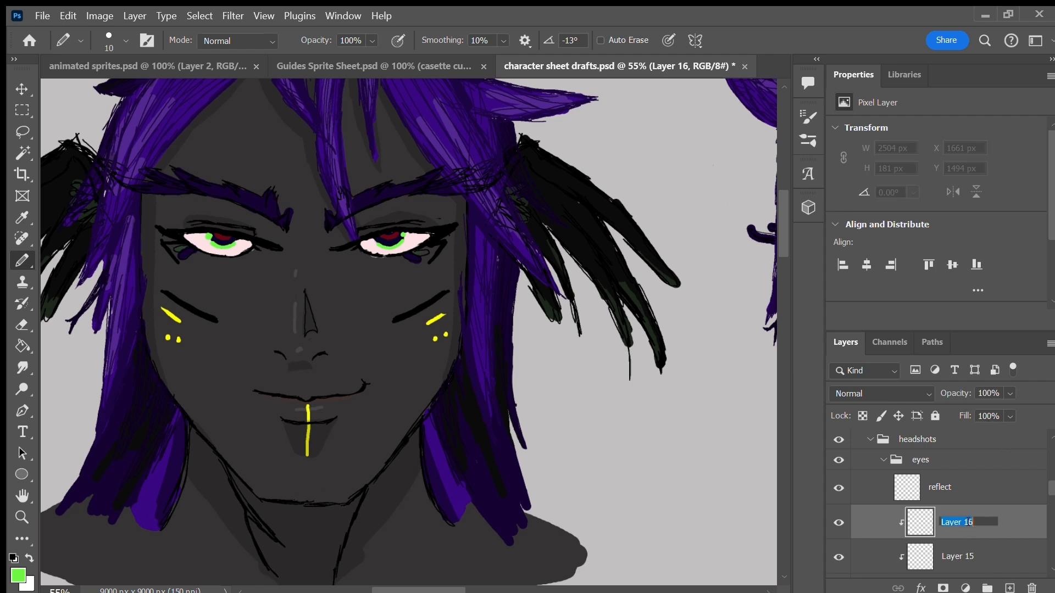
text(=)
key(Return)
Step: Choose a blue-violet colour and a size 3 pencil, and paint small accents in both front-face irises on the = layer
click(19, 576)
click(937, 240)
click(112, 42)
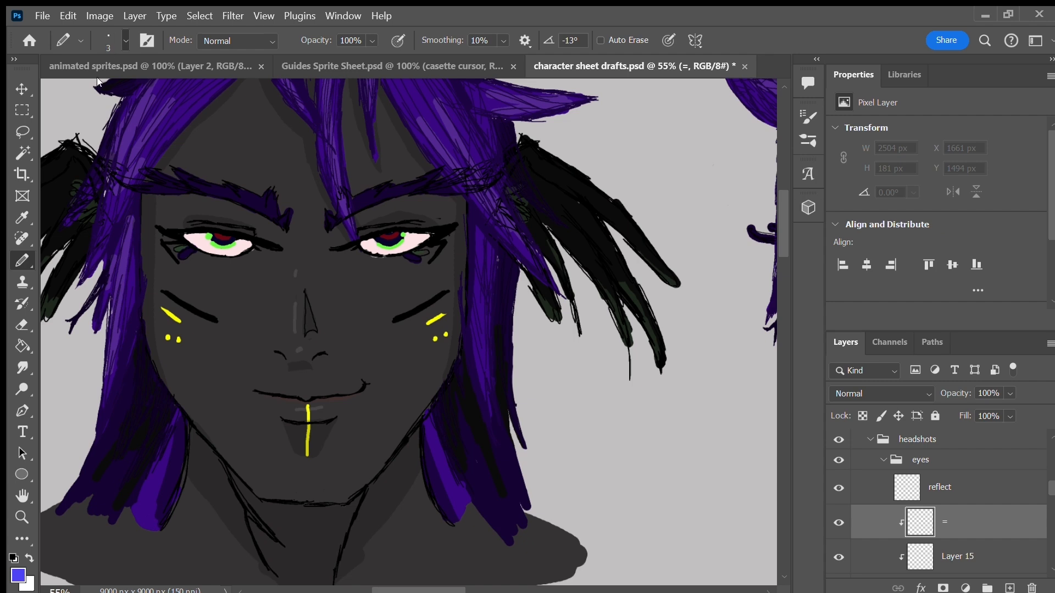
drag(386, 235, 394, 240)
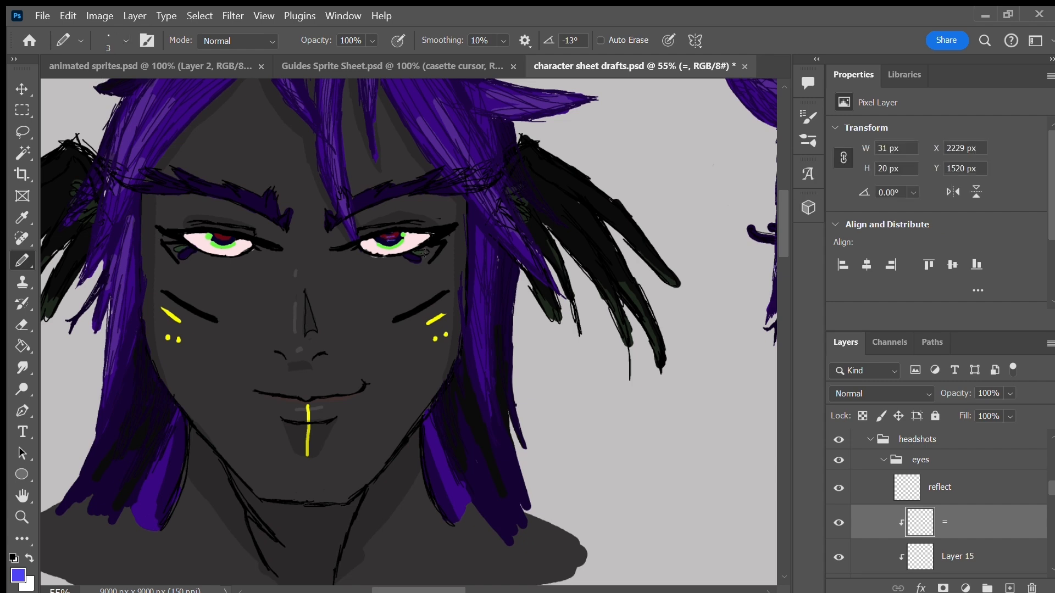
drag(218, 237, 222, 241)
Step: Erase parts of the green reflections along the lower irises of both front-face eyes on the reflect layer
click(999, 487)
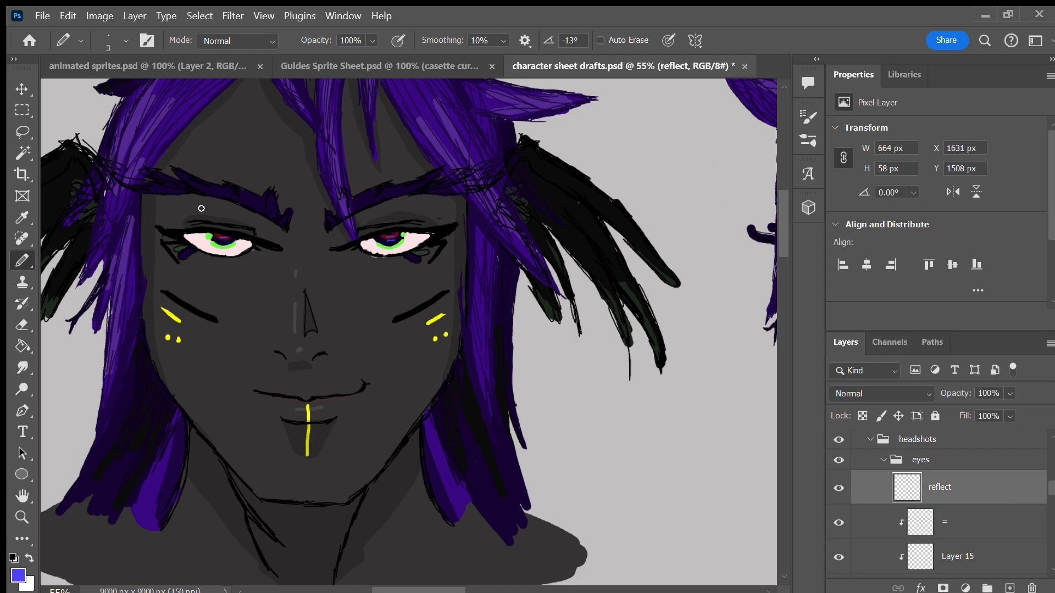
drag(211, 247, 236, 240)
drag(372, 248, 411, 248)
Step: Move the reflect layer out of the eyes group to just above it and rename it eye reflect
drag(999, 487, 984, 452)
double_click(938, 465)
click(916, 464)
text(eye)
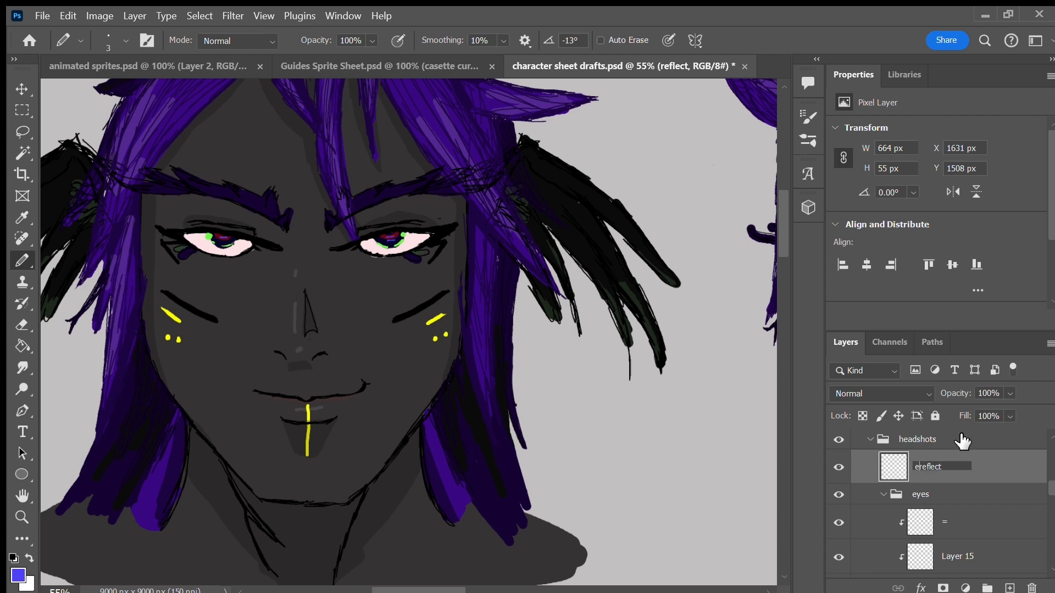
key(Return)
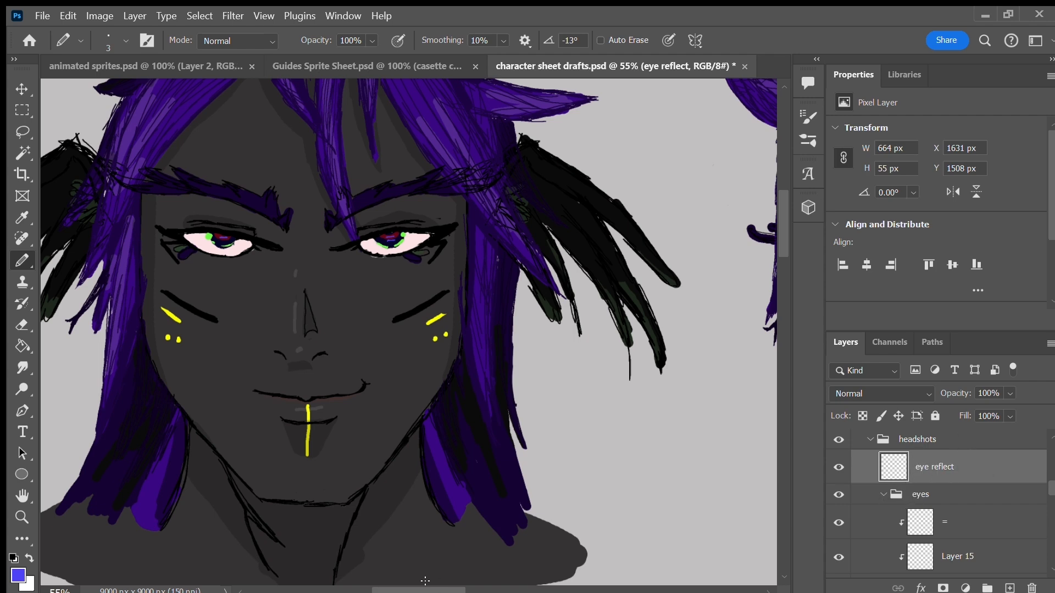
Step: Paint blue-violet accents in the three-quarter face's irises on the = layer and save the document
click(1001, 522)
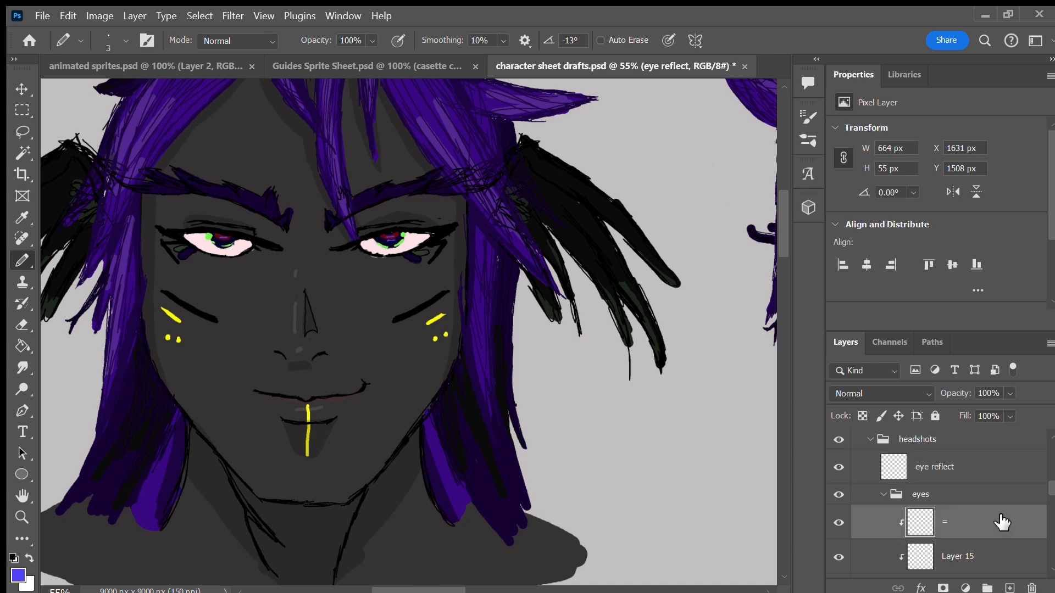
drag(420, 584, 468, 573)
click(595, 279)
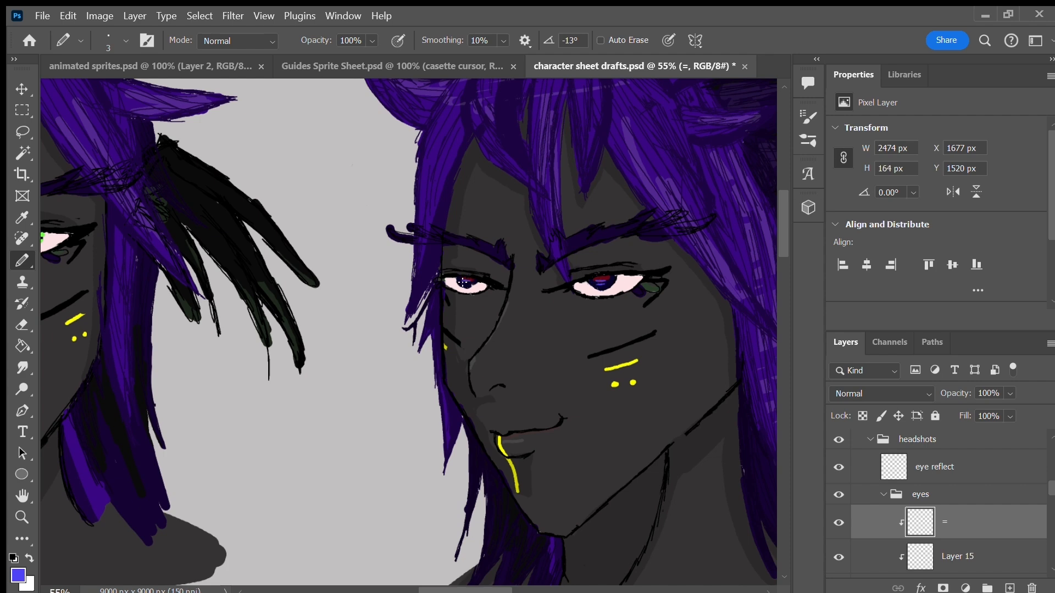
key(ctrl+s)
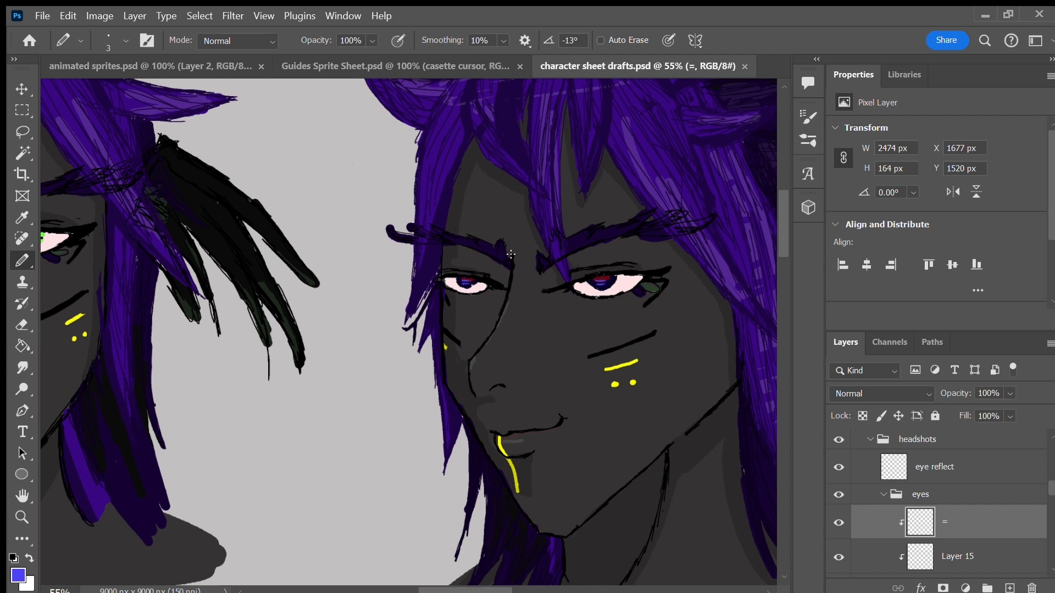
Step: Sample the bright green from the front-face eye, paint reflections on the three-quarter face's irises on the eye reflect layer, and save
click(1002, 473)
click(22, 217)
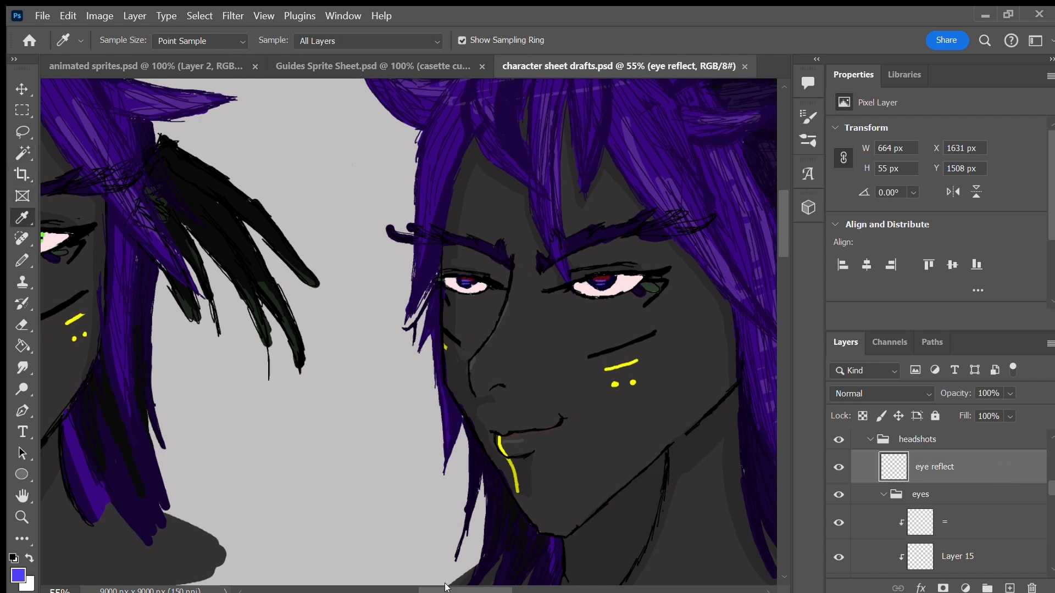
drag(446, 585, 434, 572)
click(124, 246)
click(23, 256)
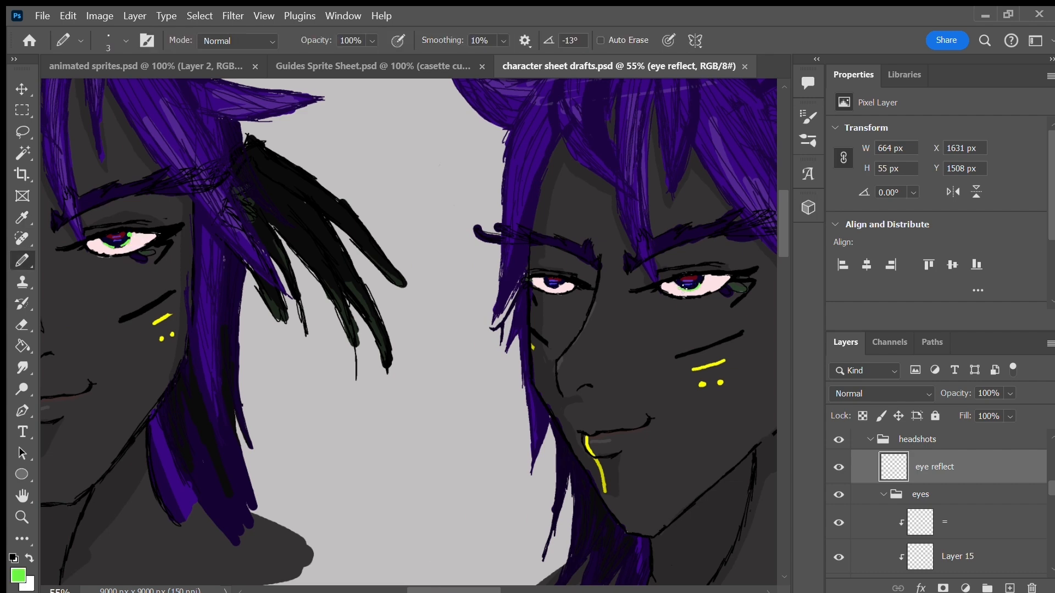
drag(683, 289, 679, 287)
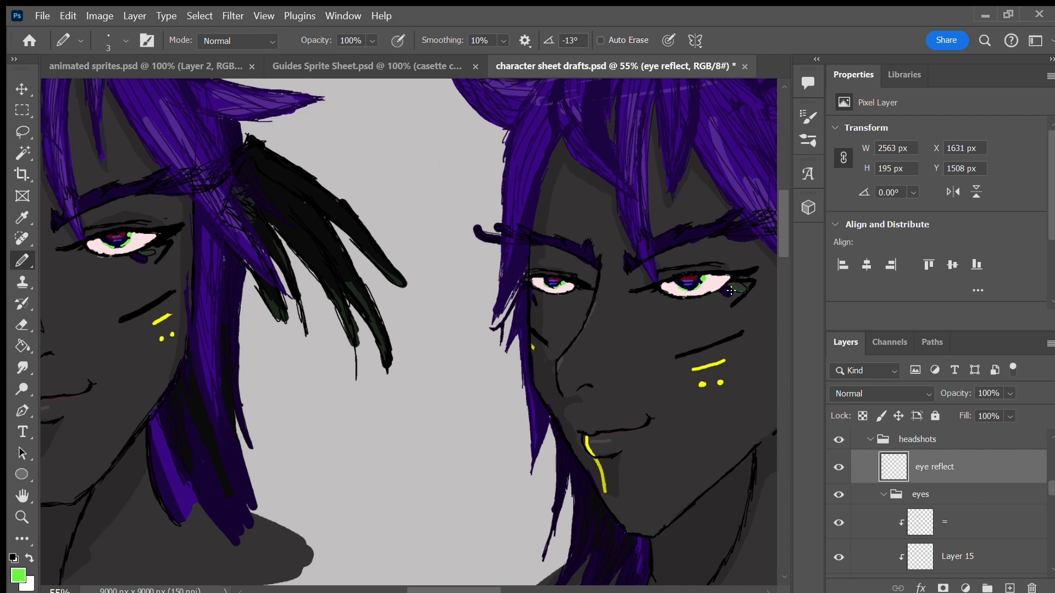
key(ctrl+s)
Step: Collapse the eyes and back groups, move the eyes group to the top of the coloring group, and save
click(883, 495)
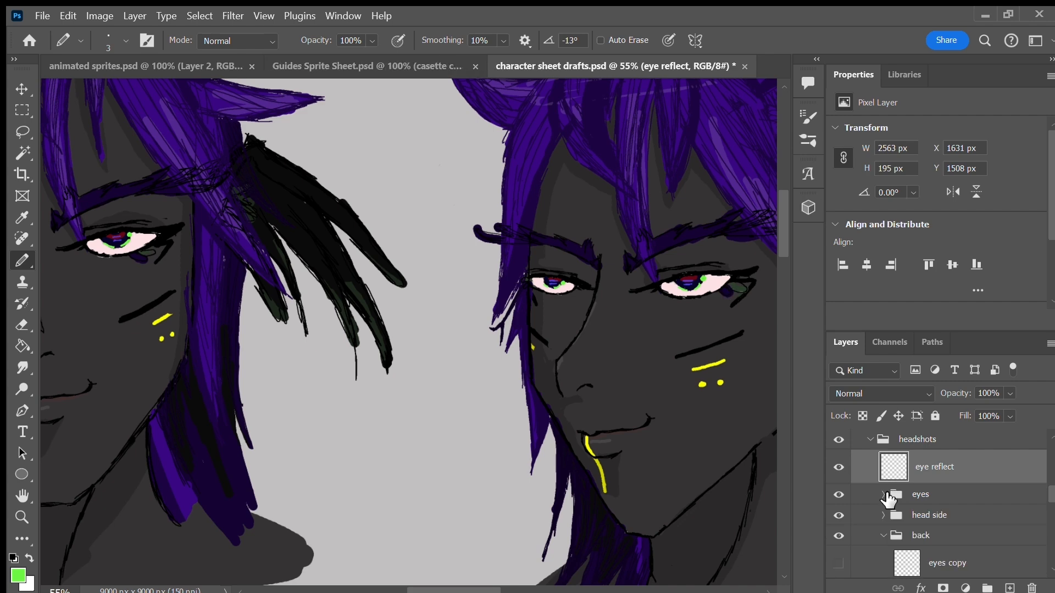
click(977, 497)
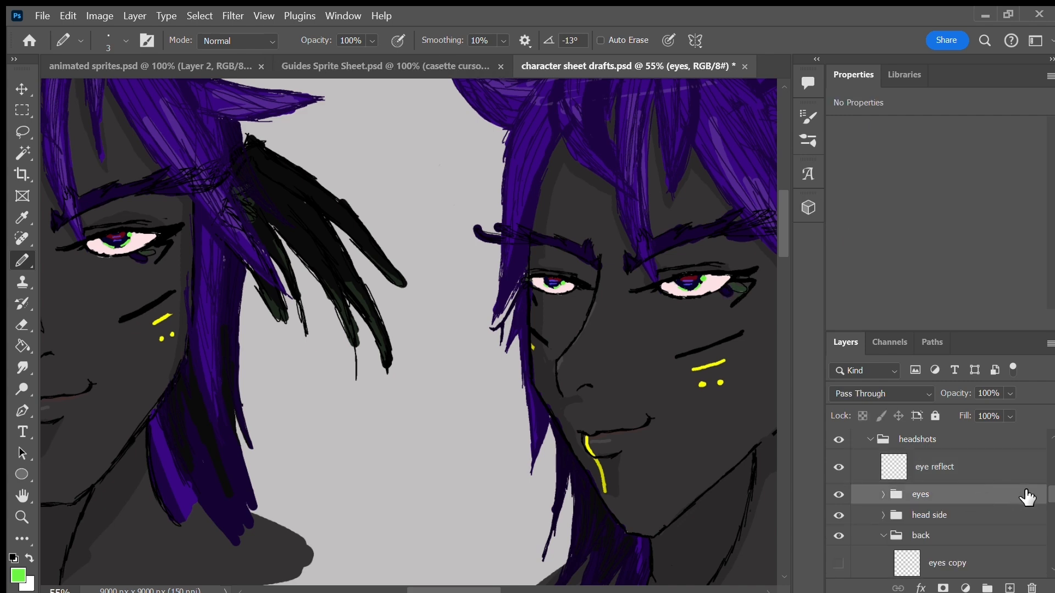
click(883, 536)
click(891, 556)
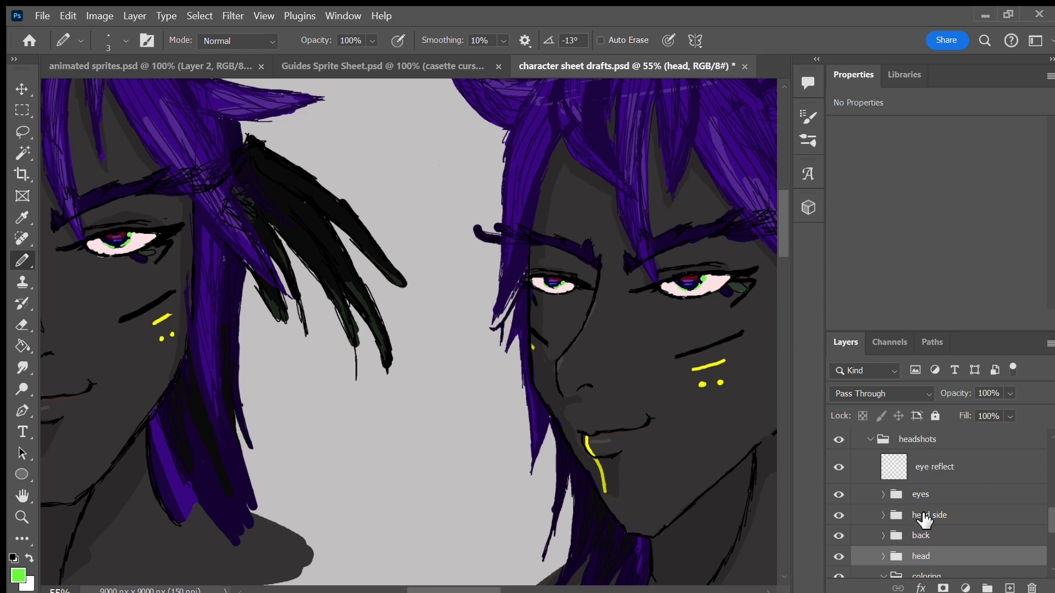
scroll(962, 465, down, 2)
drag(915, 454, 989, 550)
key(ctrl+s)
Step: Clean up the line work over the three-quarter face's eyes on the head side group's eyes copy layer, and save
scroll(1000, 549, up, 5)
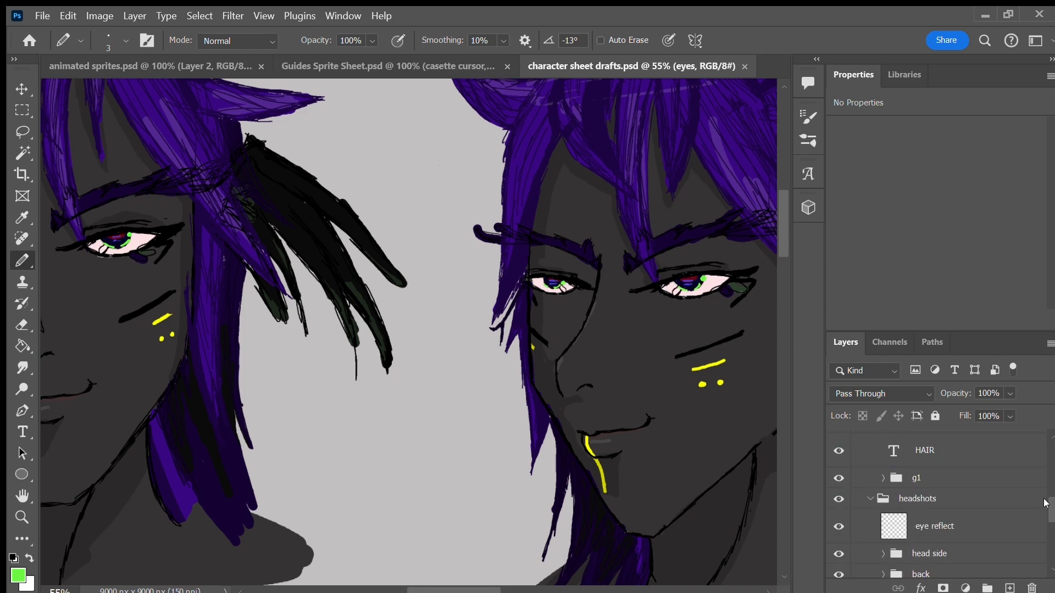
scroll(1036, 494, down, 4)
click(883, 476)
drag(1044, 504, 1043, 515)
click(896, 521)
click(838, 467)
click(839, 467)
click(869, 469)
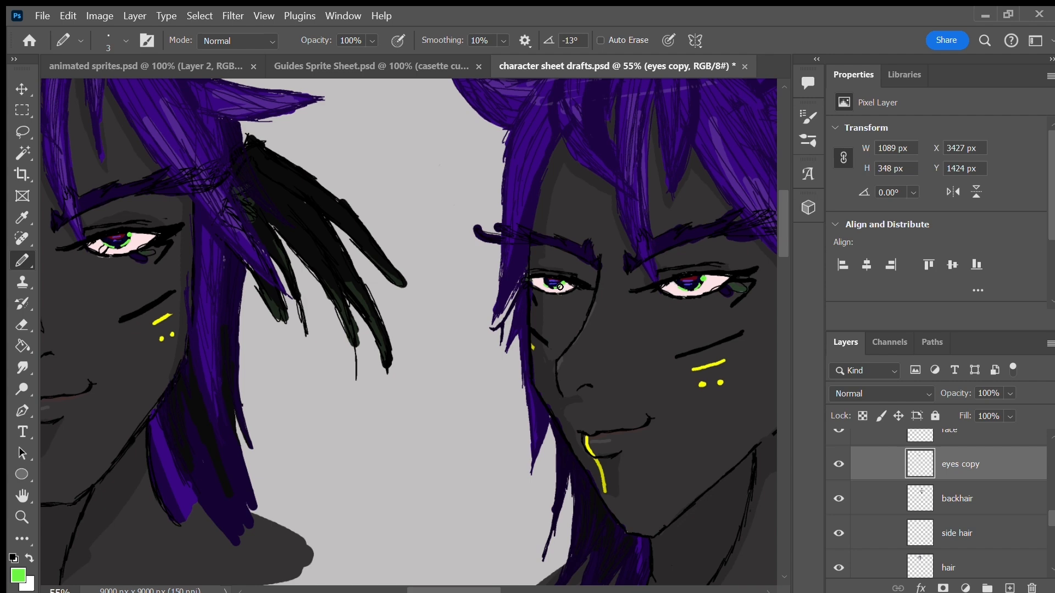
key(ctrl+s)
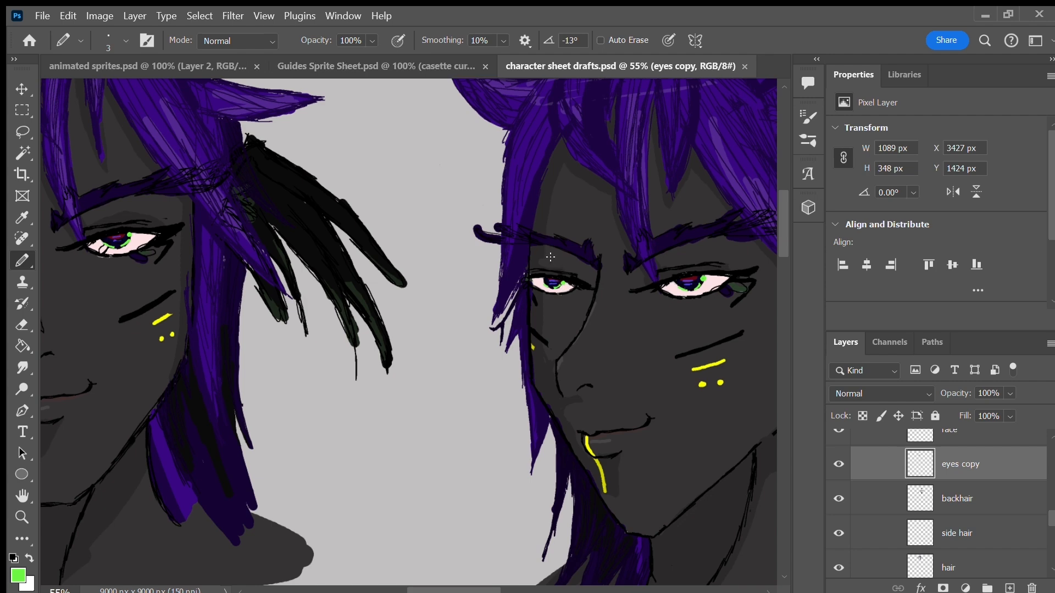
Step: Clean up the line work over the front-face eyes on the head group's eyes copy layer, and save
drag(1049, 515, 1046, 493)
click(887, 460)
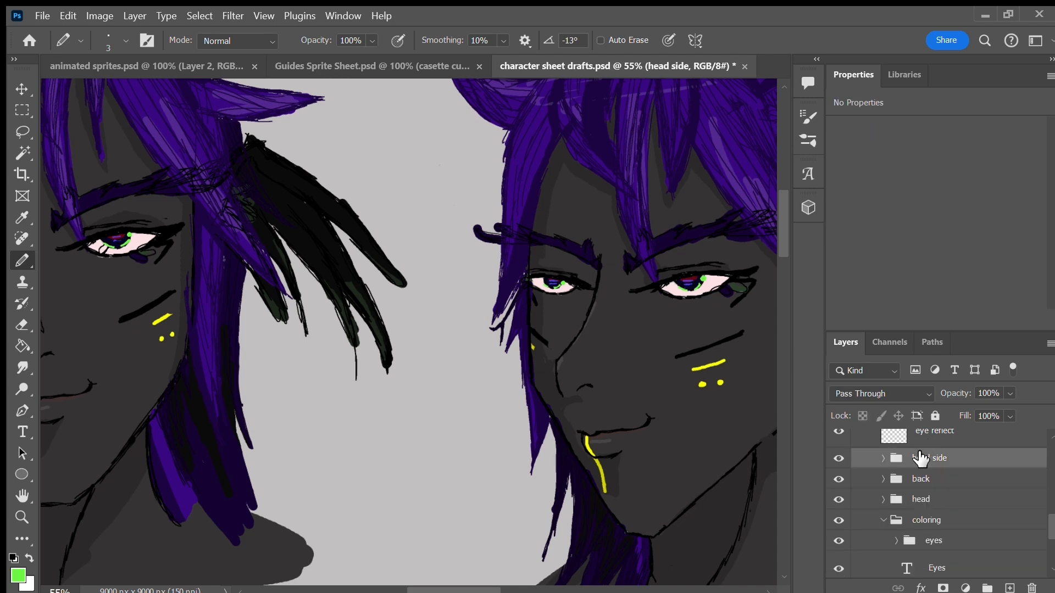
click(884, 500)
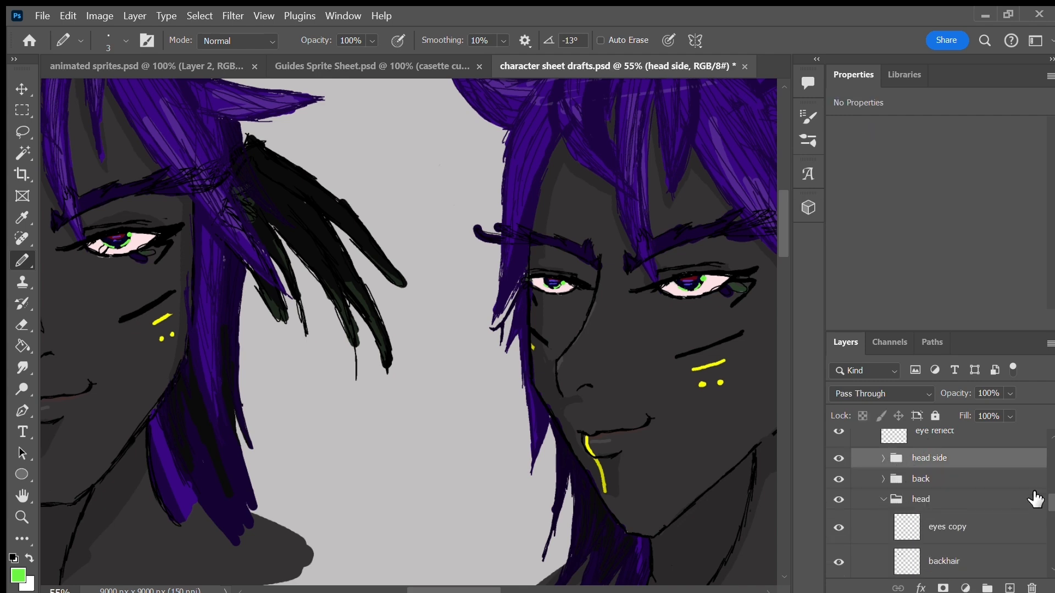
click(984, 526)
drag(451, 591, 404, 578)
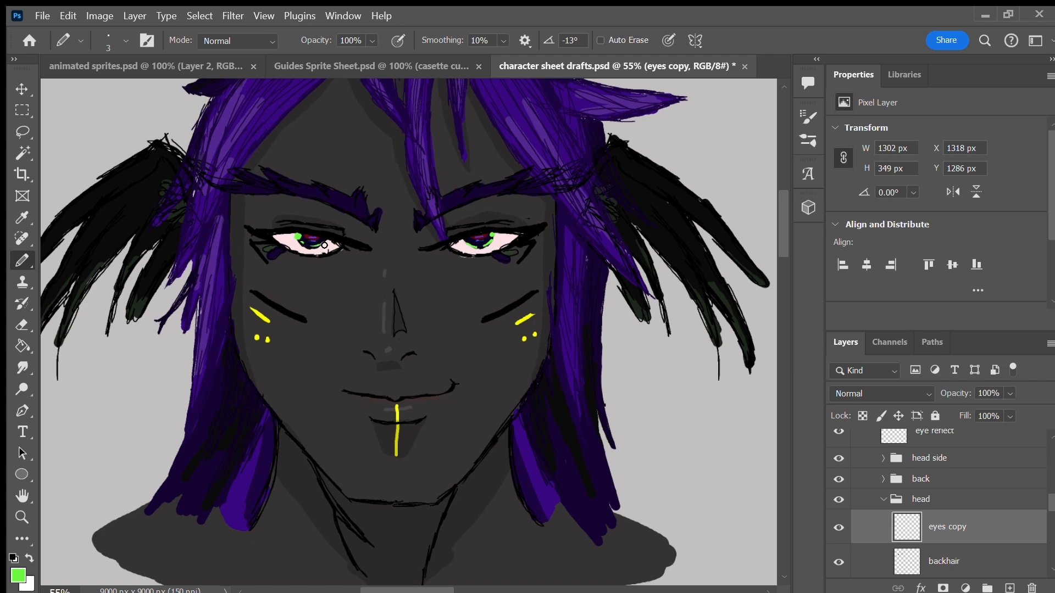
key(ctrl+s)
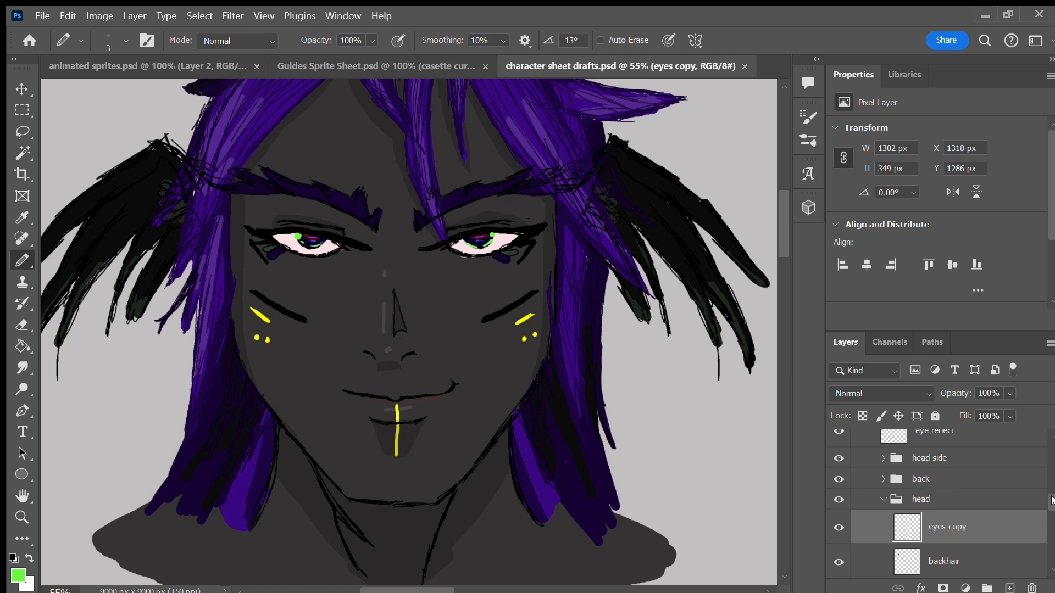
Step: Review the headshots at 25% zoom, toggle the markeup layer off and on to compare, and save
scroll(929, 484, down, 5)
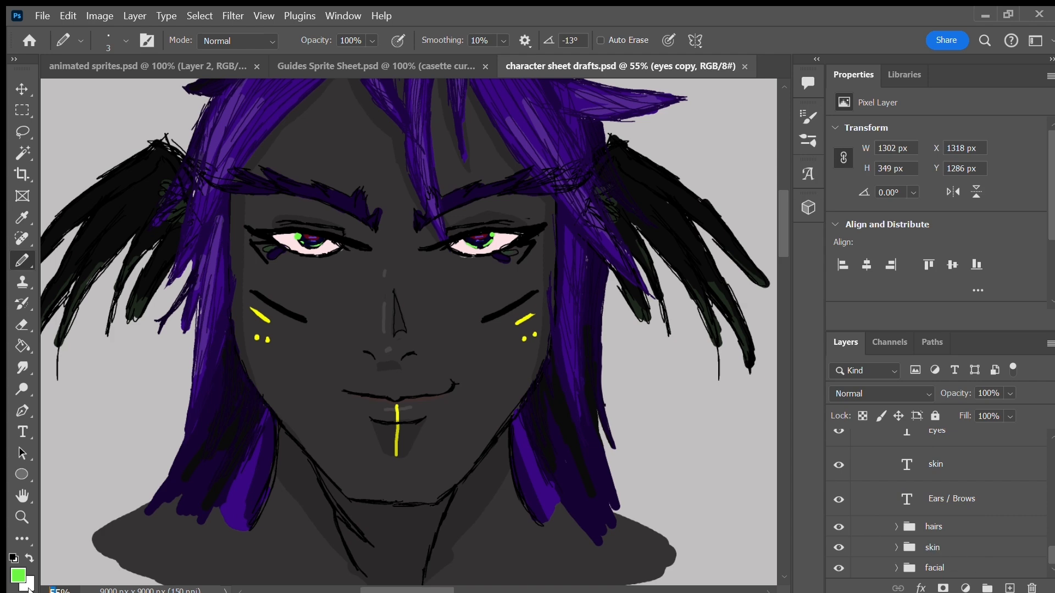
key(ctrl+minus)
key(ctrl+minus)
key(ctrl+minus)
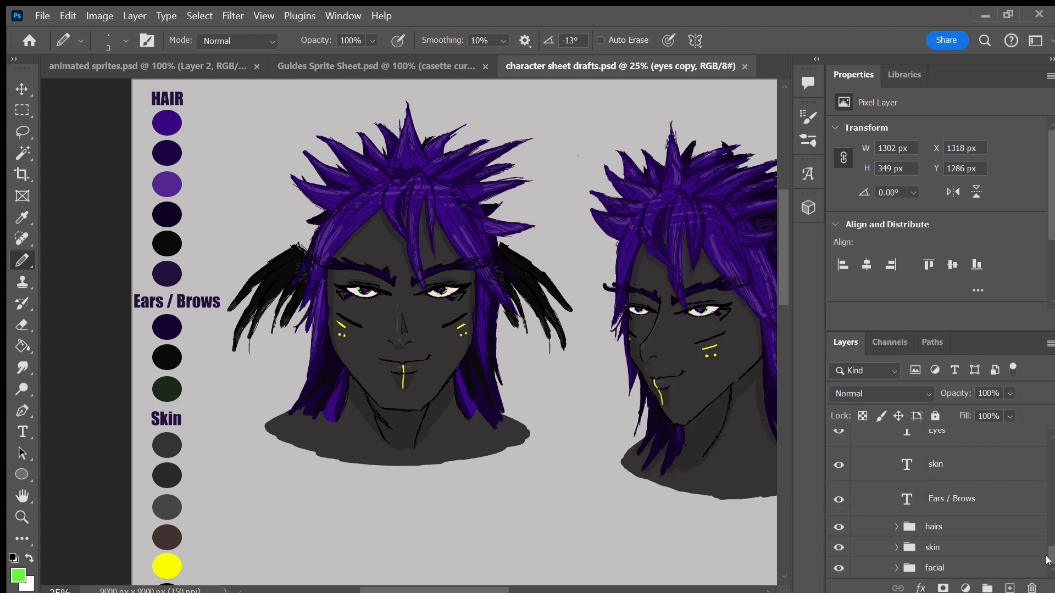
scroll(934, 516, down, 3)
click(839, 484)
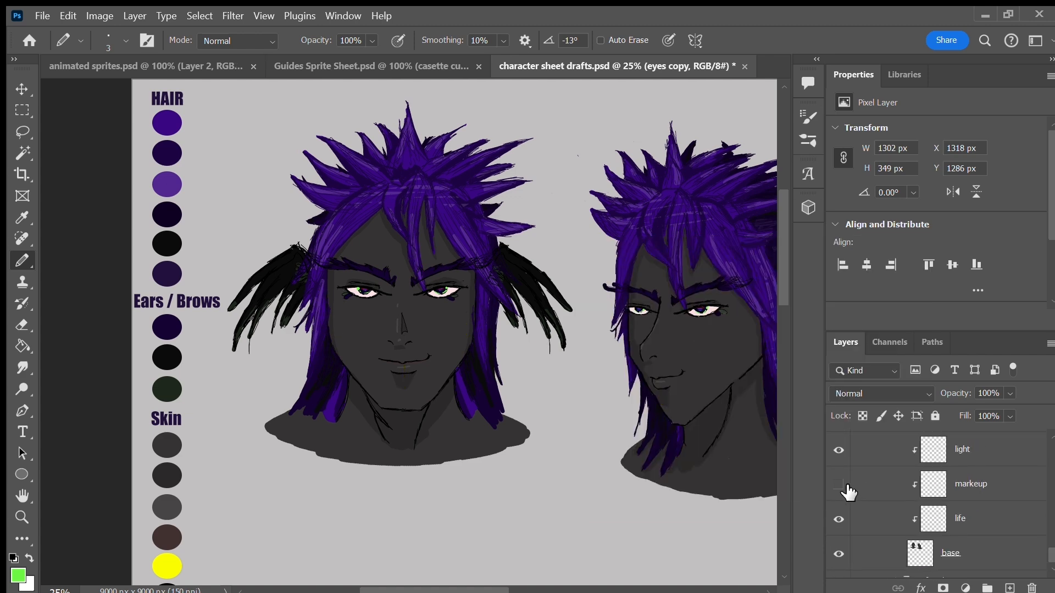
click(838, 484)
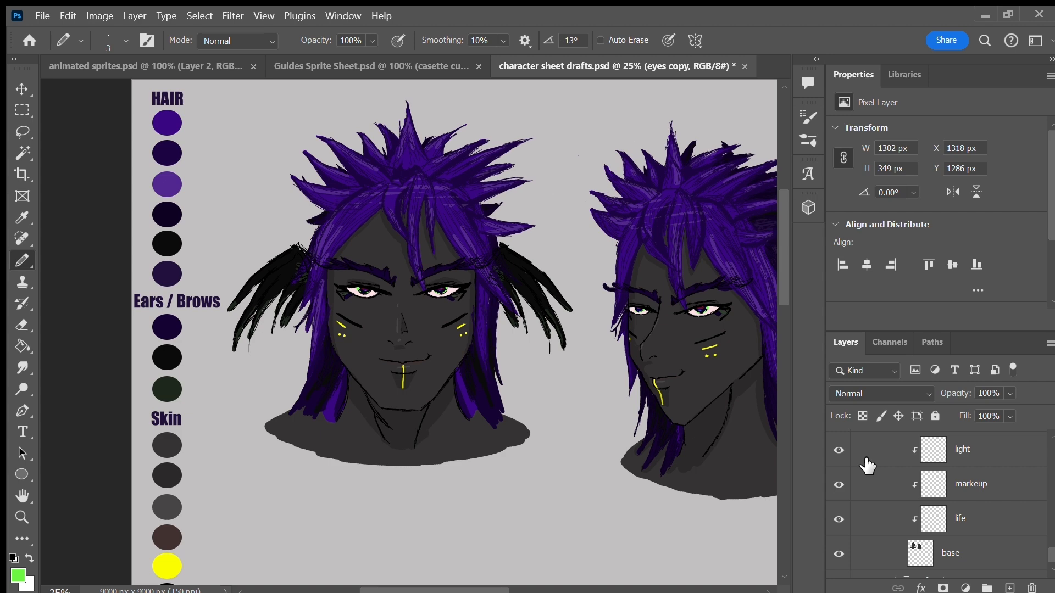
scroll(779, 295, down, 1)
scroll(778, 298, down, 2)
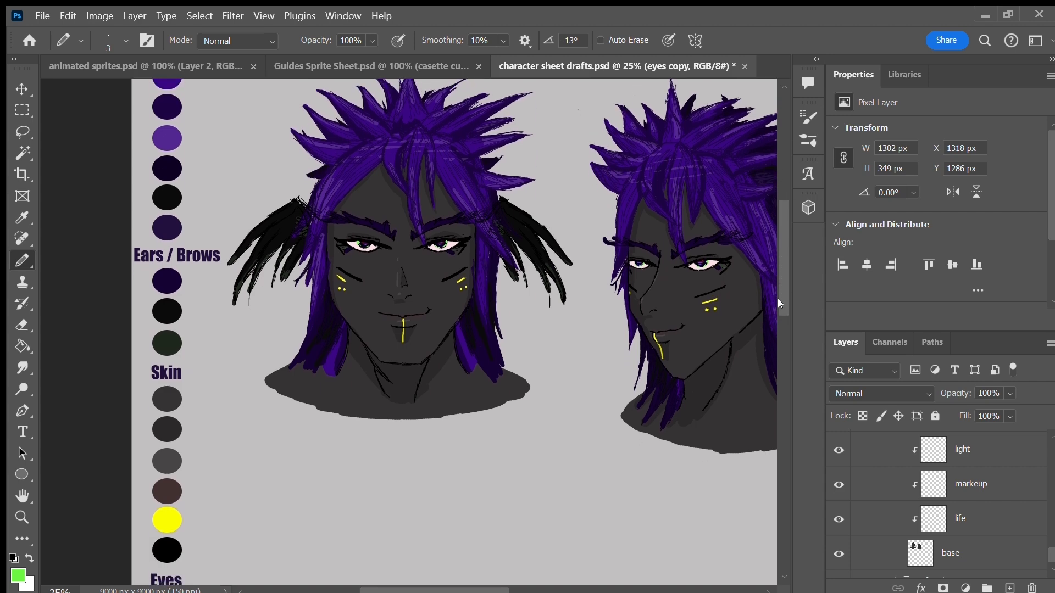
key(ctrl+s)
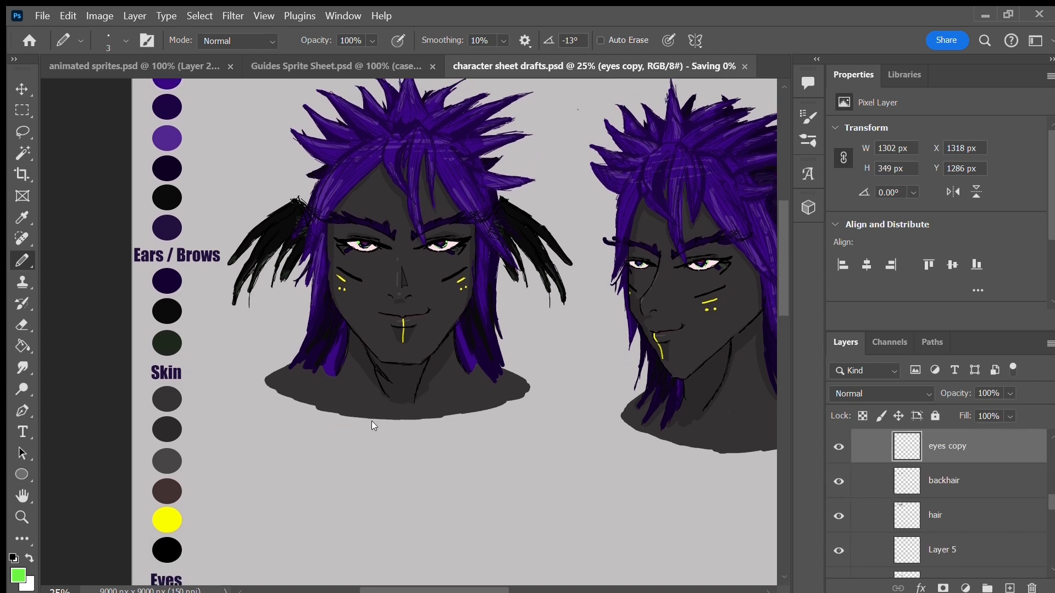
Step: Change the fill of the second and third Eyes palette swatches to bright green and blue-violet
scroll(778, 297, down, 3)
key(v)
scroll(780, 318, down, 2)
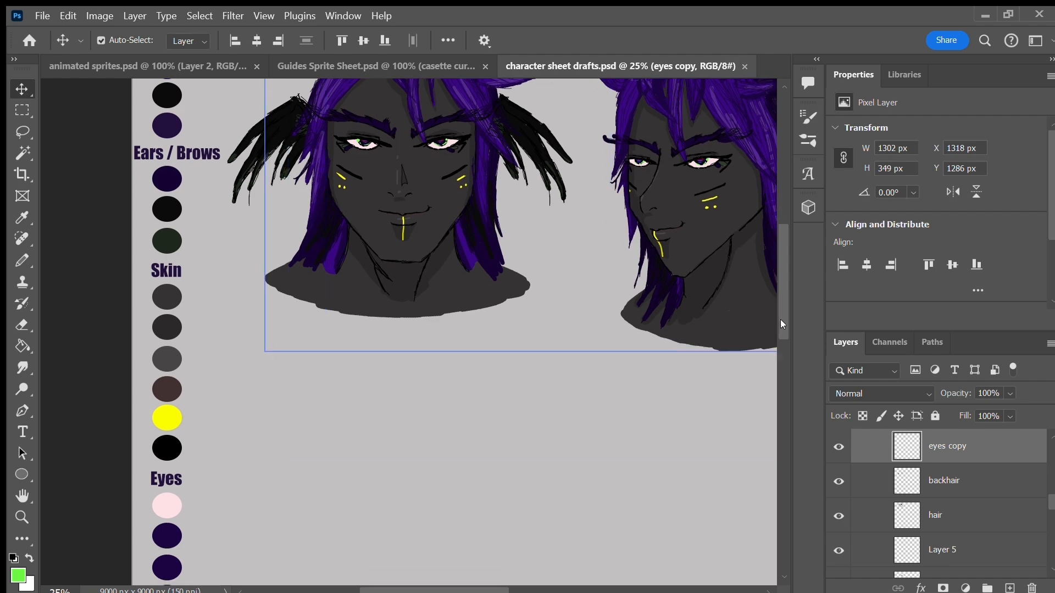
click(168, 527)
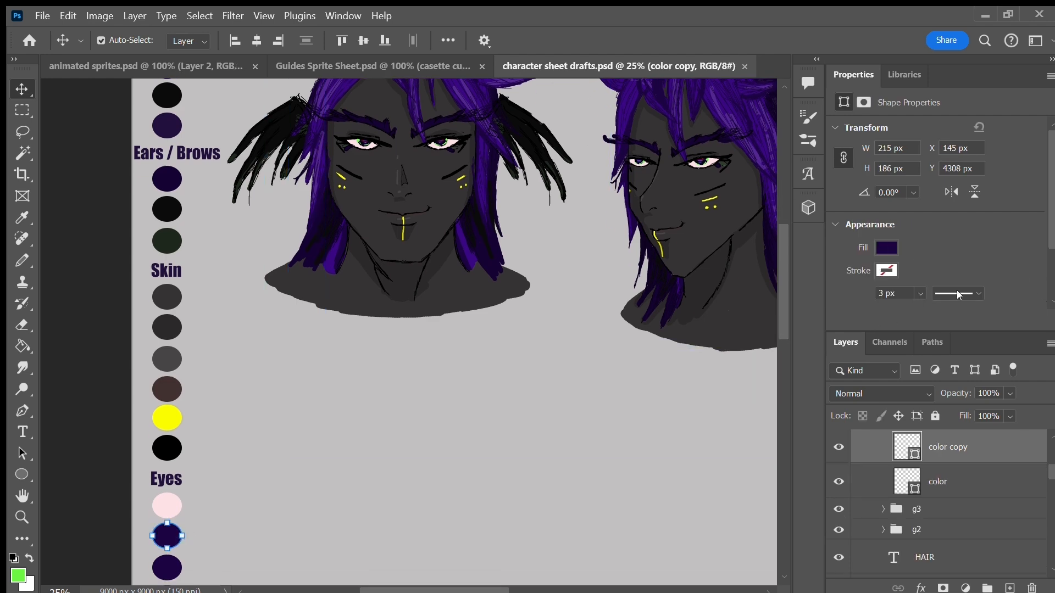
click(832, 346)
click(174, 566)
click(881, 243)
click(844, 343)
Step: Change the fill of the fourth Eyes palette swatch to dark red and save the document
mouse_move(779, 274)
mouse_down()
mouse_move(773, 305)
mouse_move(773, 259)
mouse_up()
click(168, 509)
click(877, 241)
click(883, 243)
click(876, 349)
key(ctrl+s)
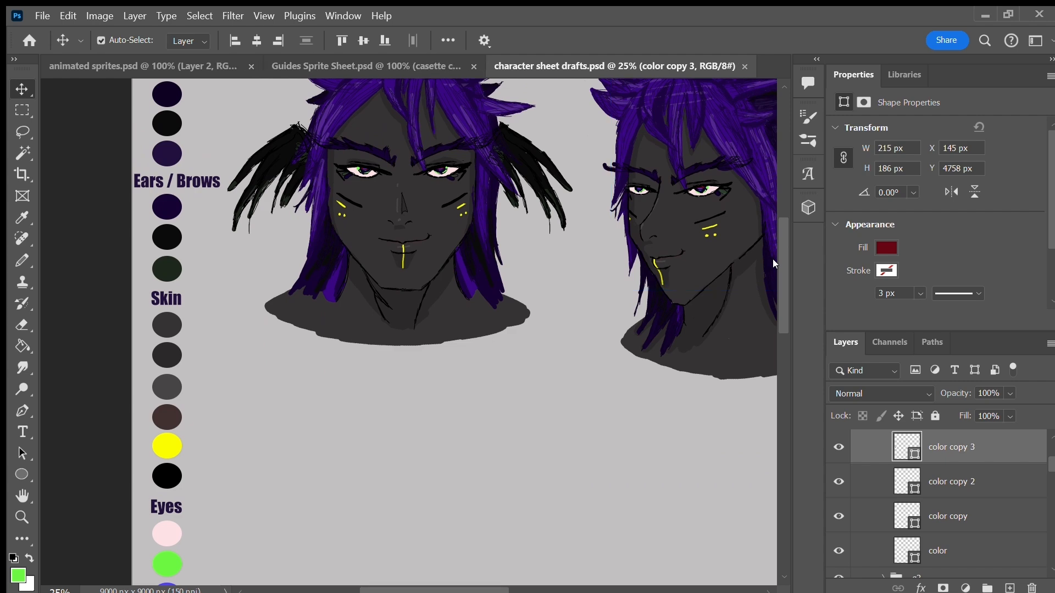
Step: Expand the eyes group inside the coloring group, rename Layer 14 as reg, and duplicate it
drag(1049, 459, 1049, 494)
click(884, 473)
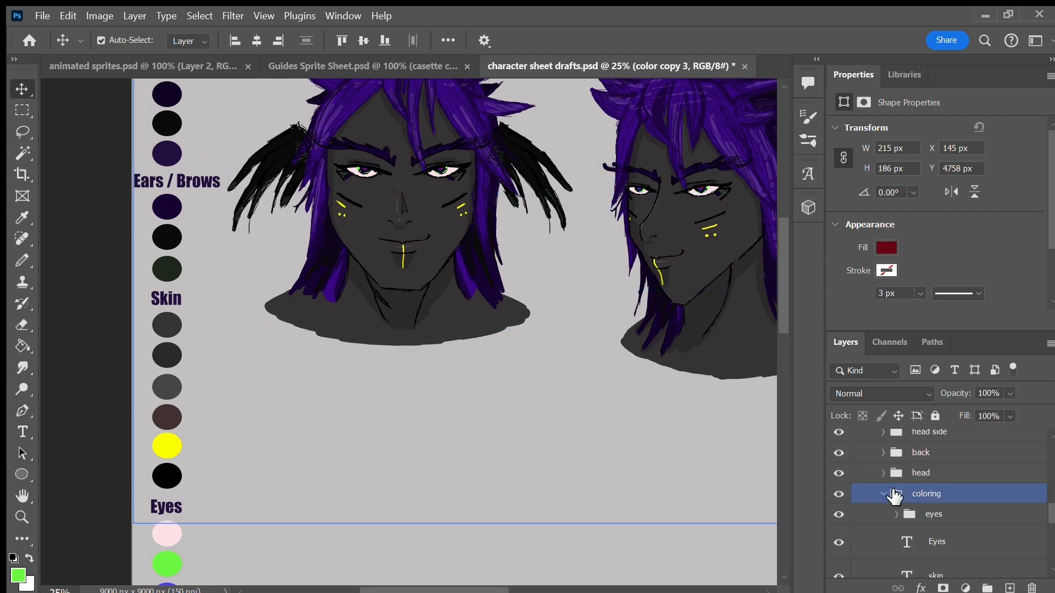
click(896, 514)
drag(1048, 507, 1048, 512)
click(838, 526)
click(839, 526)
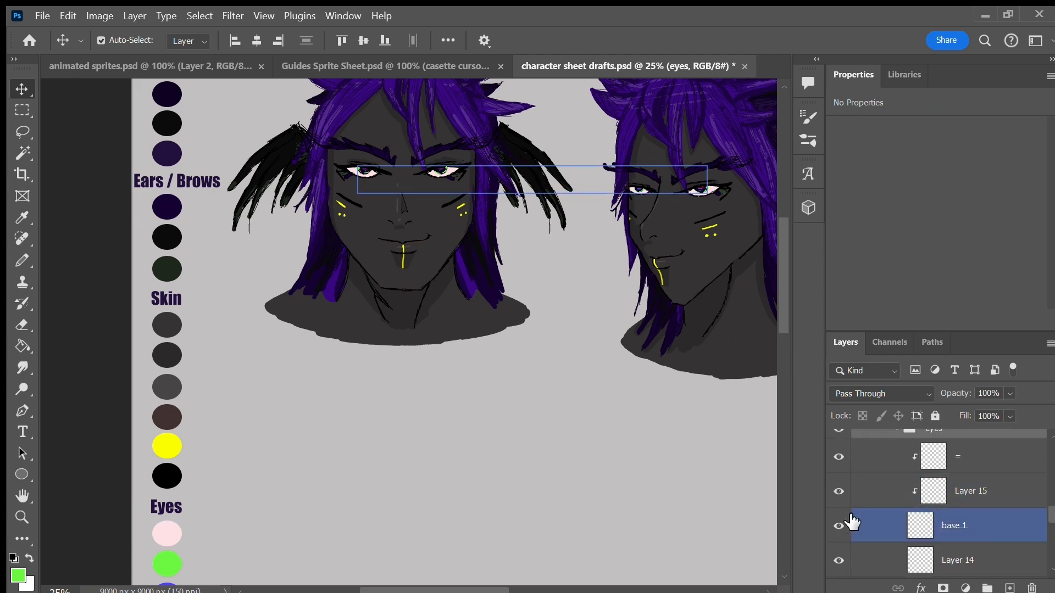
click(986, 528)
click(967, 560)
double_click(962, 561)
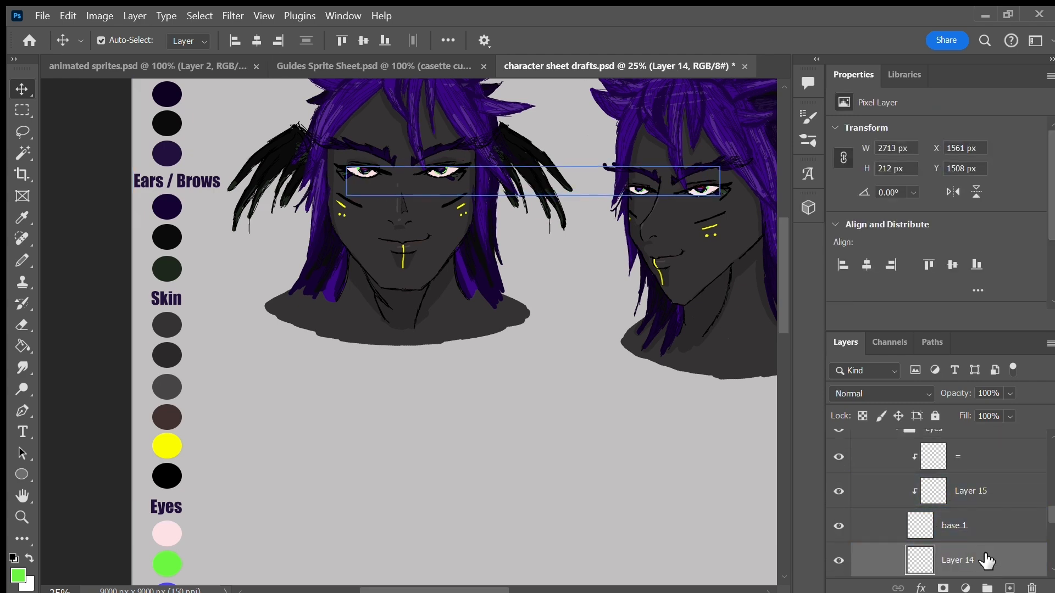
text(reg)
key(Return)
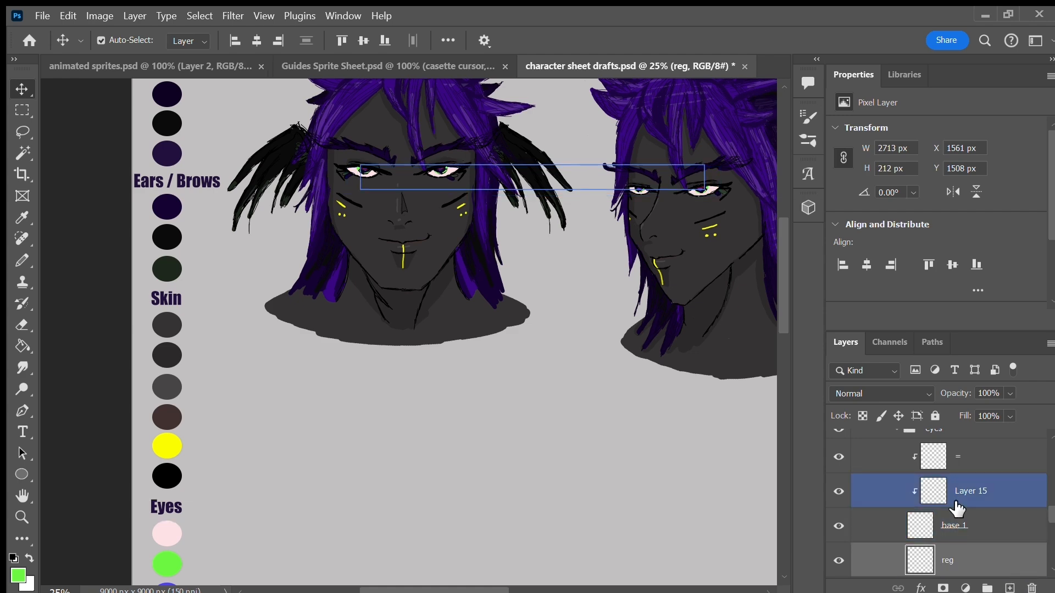
key(ctrl+j)
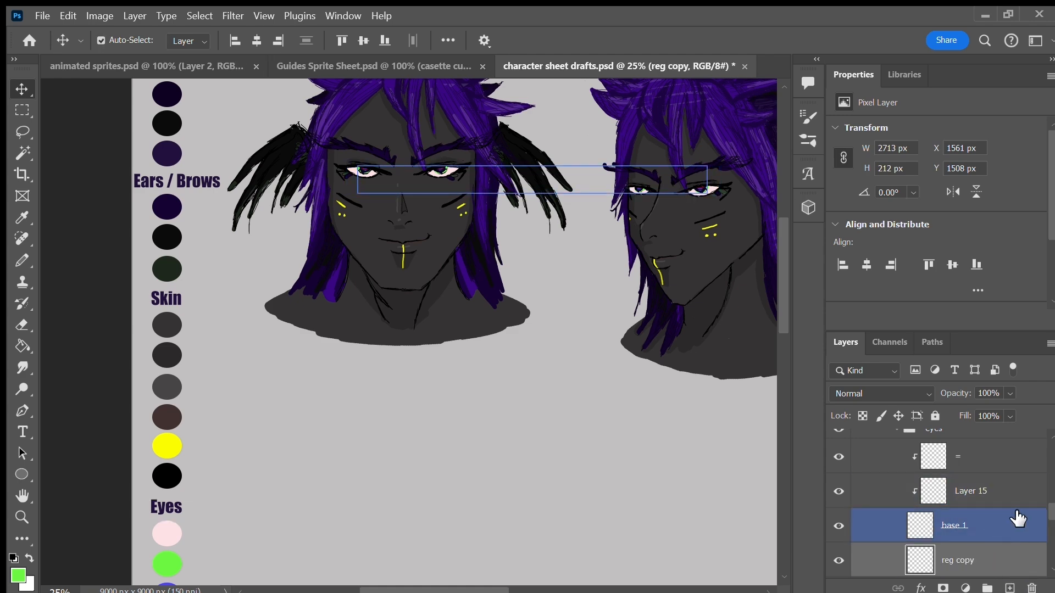
Step: Rename the duplicated reg layer as angry
double_click(968, 561)
text(angry)
key(Return)
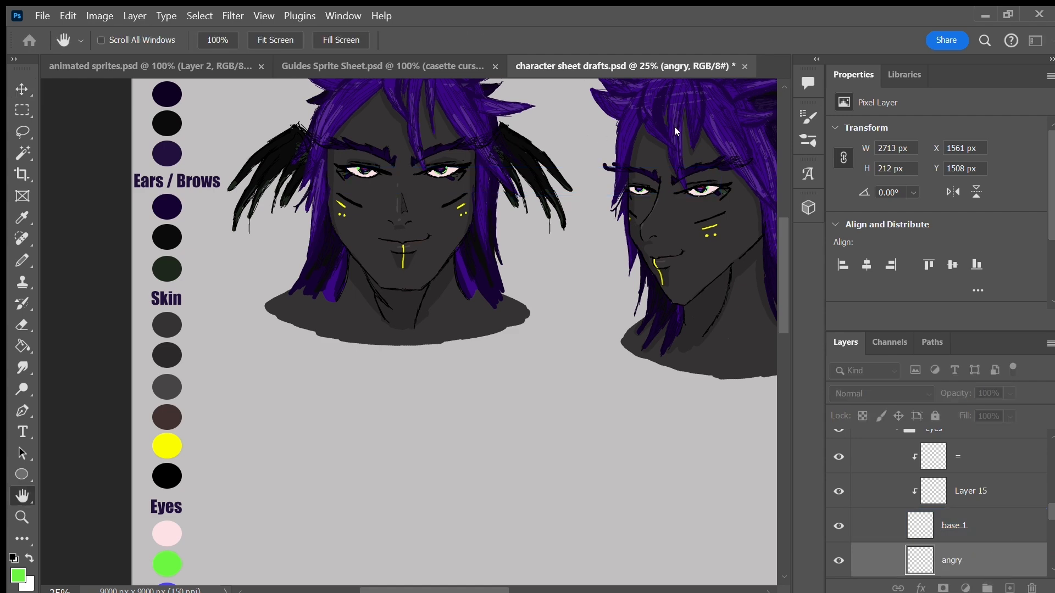
Step: Apply a dark blue Color Overlay effect to the angry eye layer
click(539, 381)
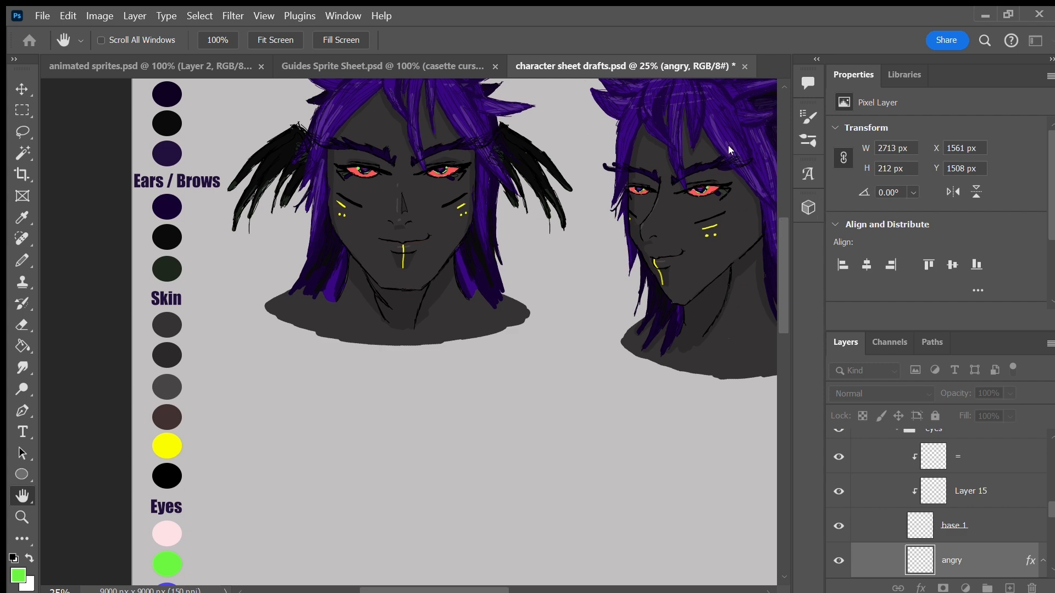
key(i)
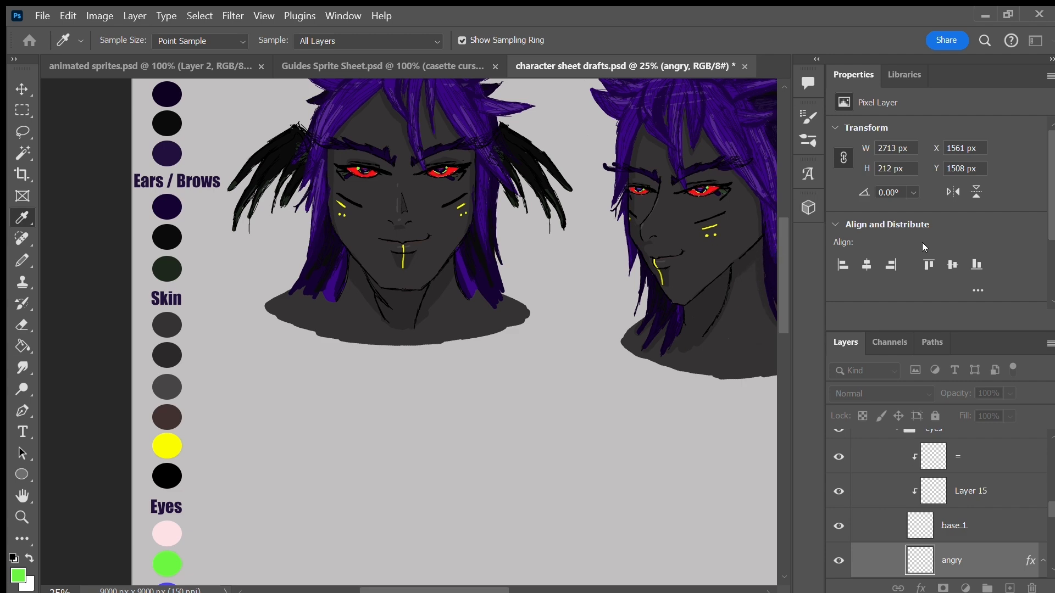
click(790, 314)
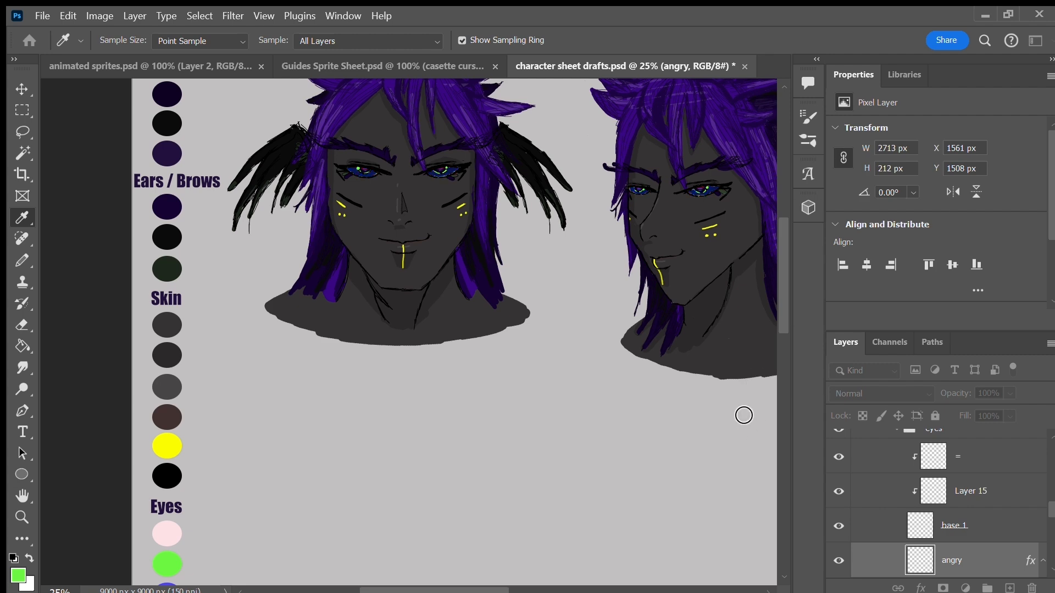
key(h)
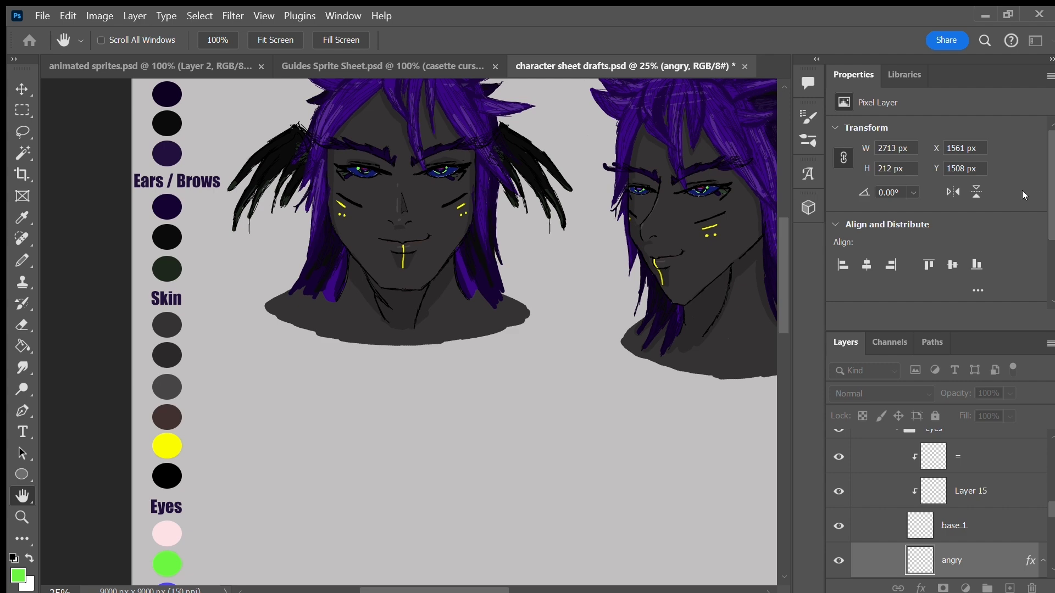
key(v)
drag(1050, 509, 1050, 511)
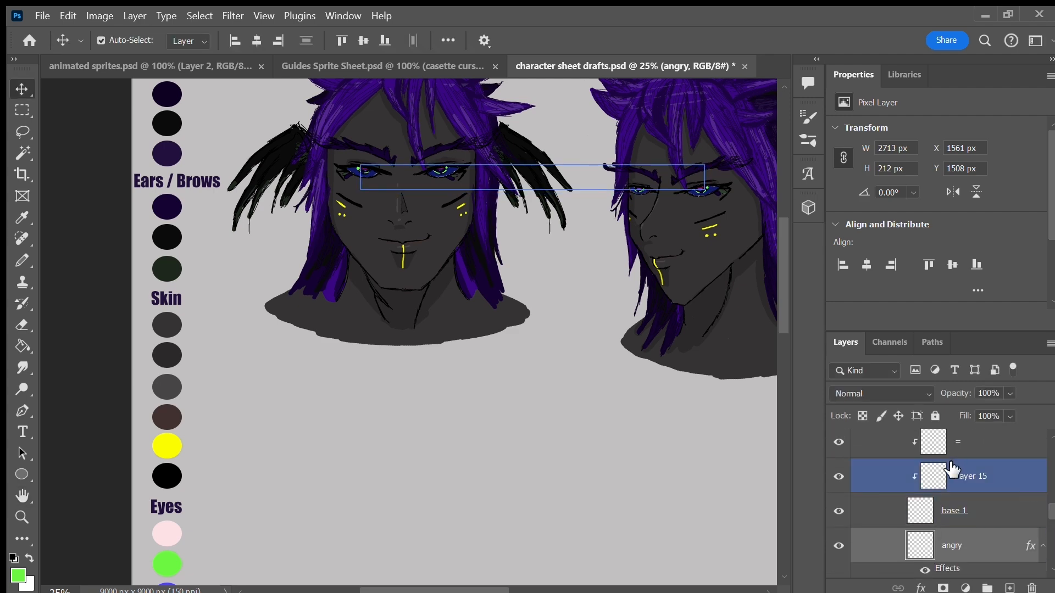
Step: Sample the dark blue of the middle headshot's eye as the foreground colour and switch to the Pencil tool
click(22, 218)
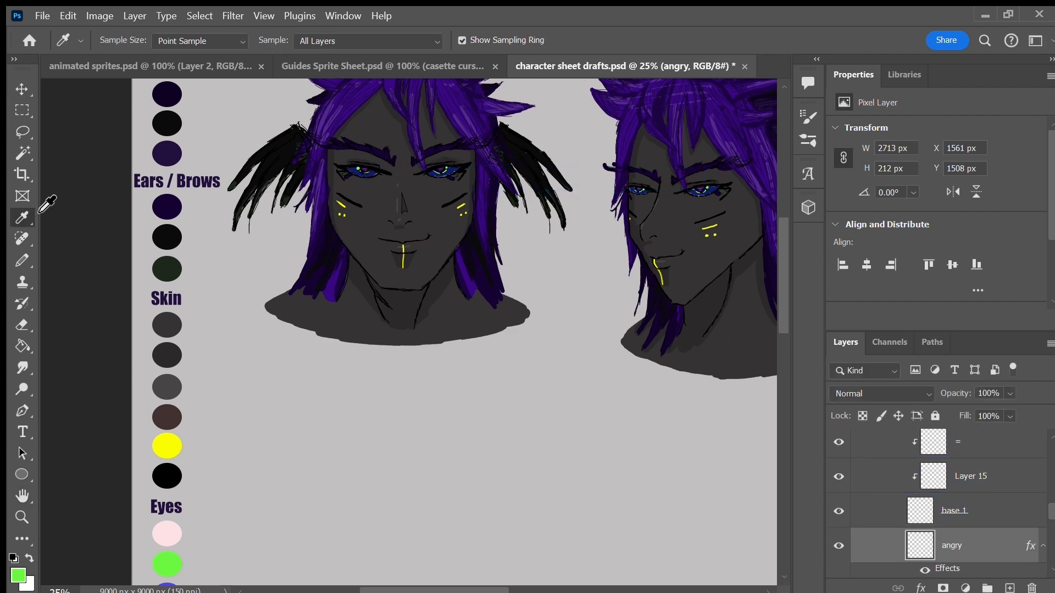
drag(779, 302, 779, 318)
click(714, 160)
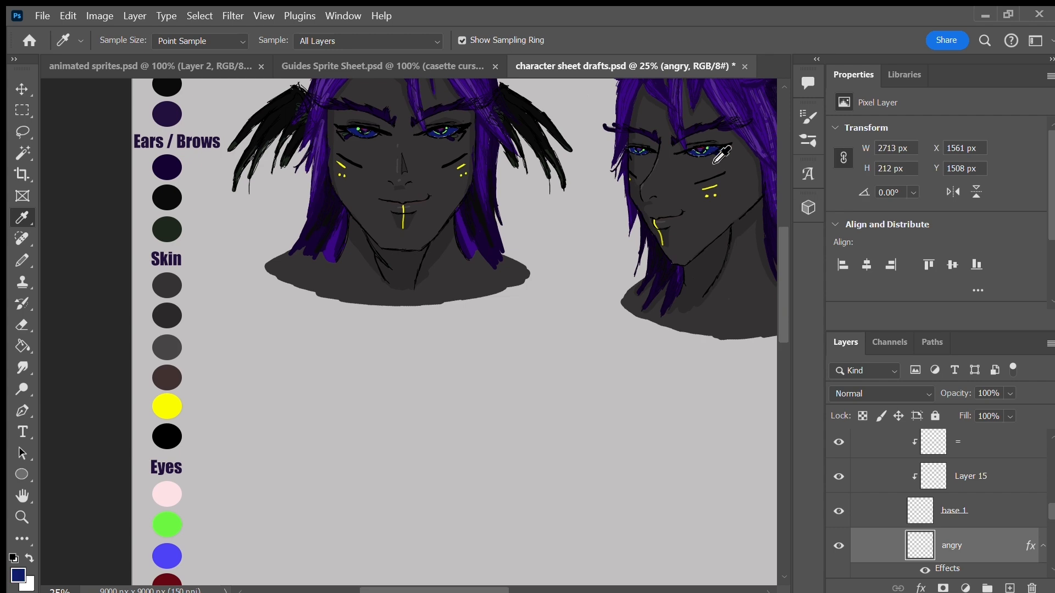
click(24, 253)
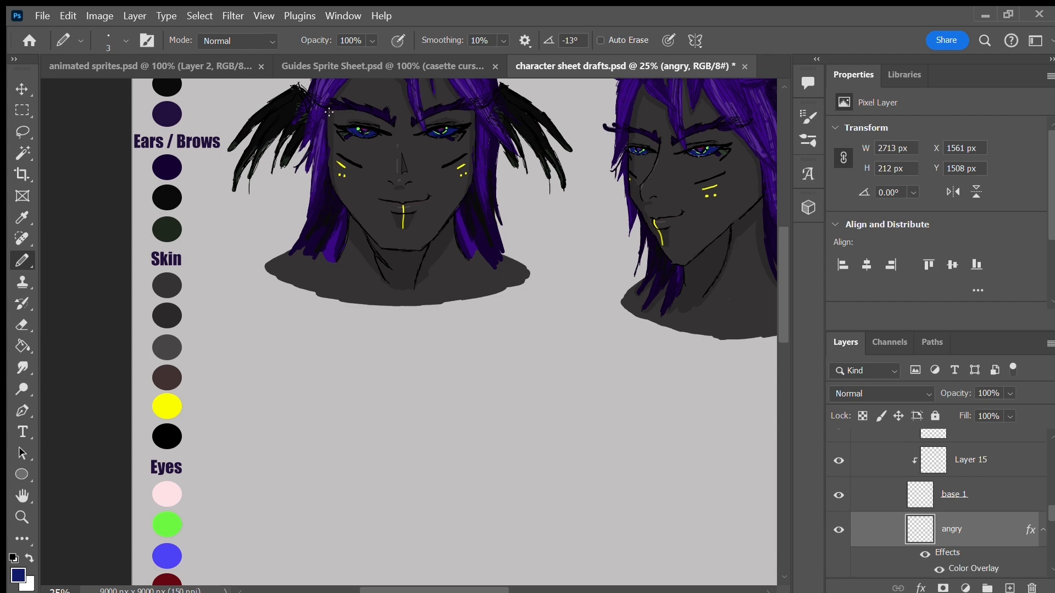
Step: Merge the angry layer with a new blank layer to flatten its effect, name the result angry, and save
click(1010, 589)
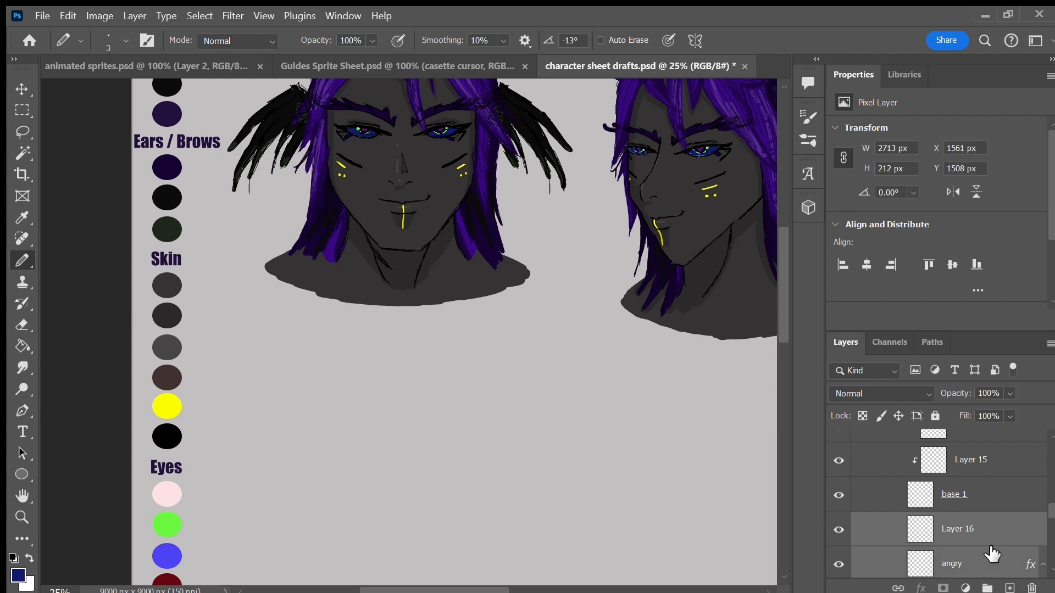
double_click(972, 530)
text(angry)
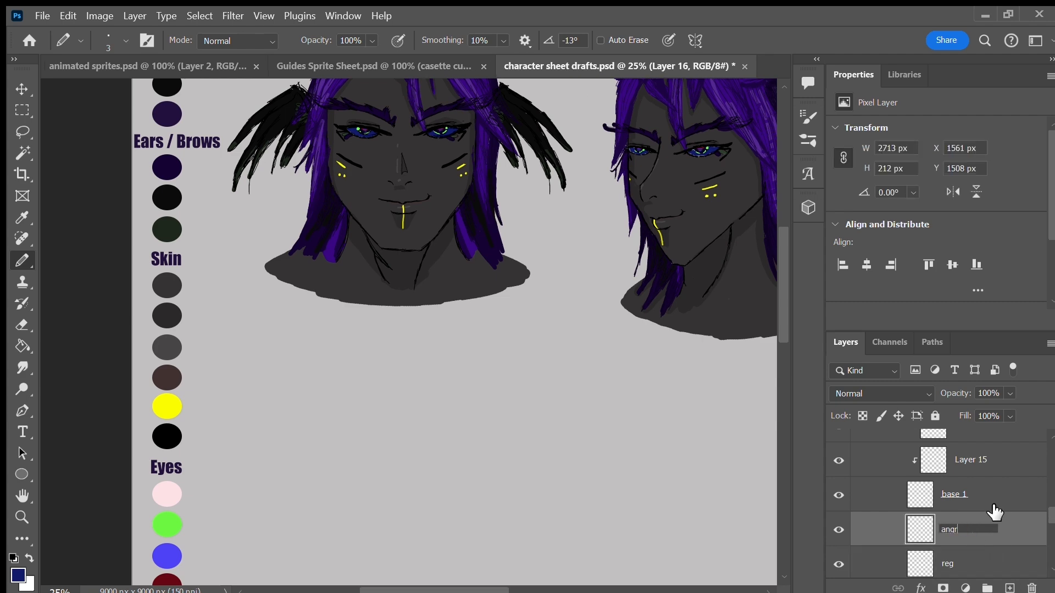
key(Return)
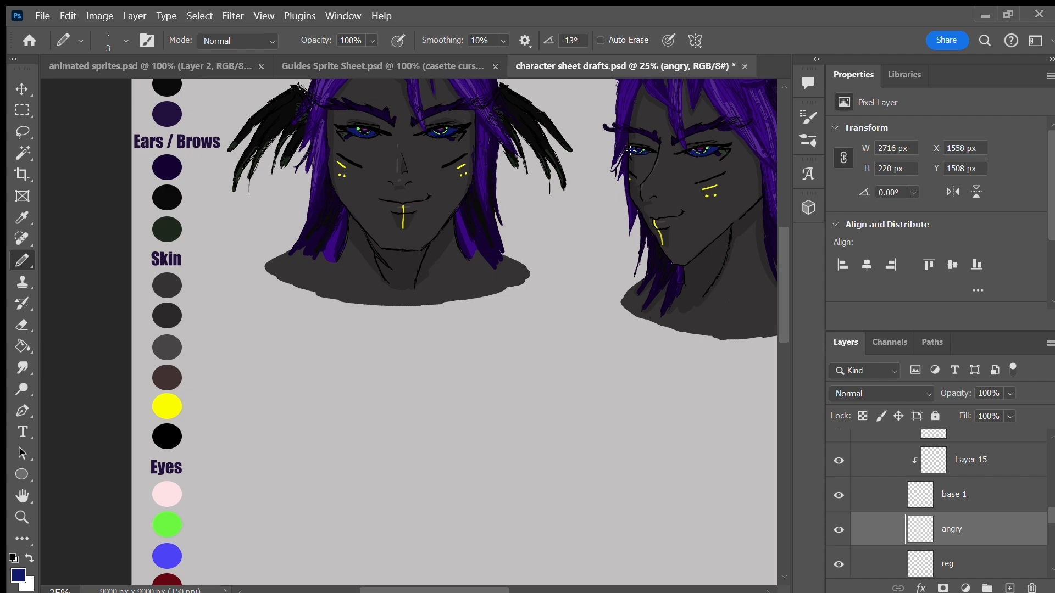
key(ctrl+s)
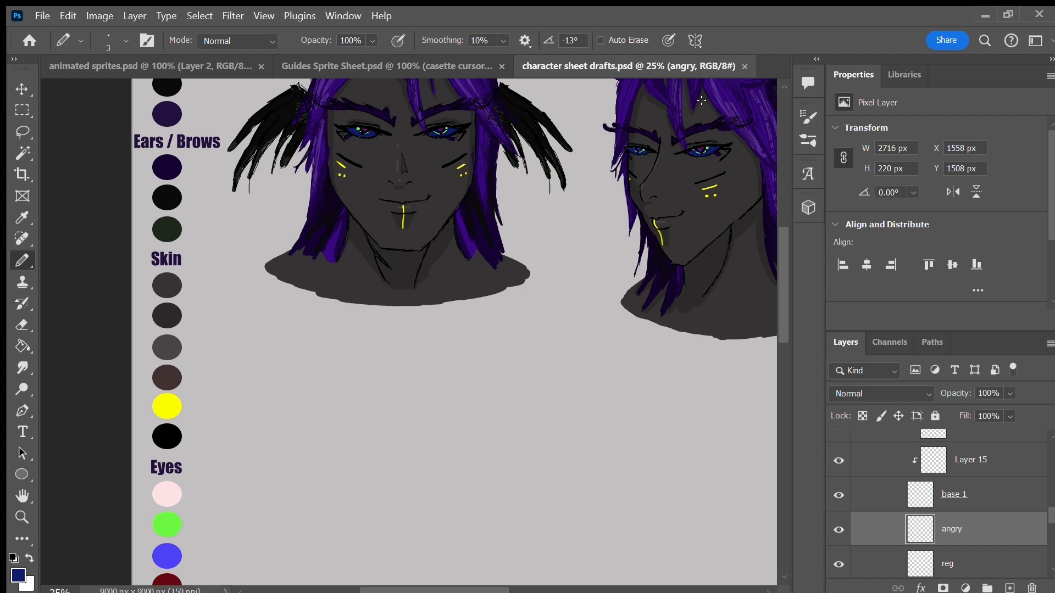
Step: Change the fill of the fifth Eyes palette swatch to the angry eyes' dark blue and save the document
scroll(777, 334, down, 3)
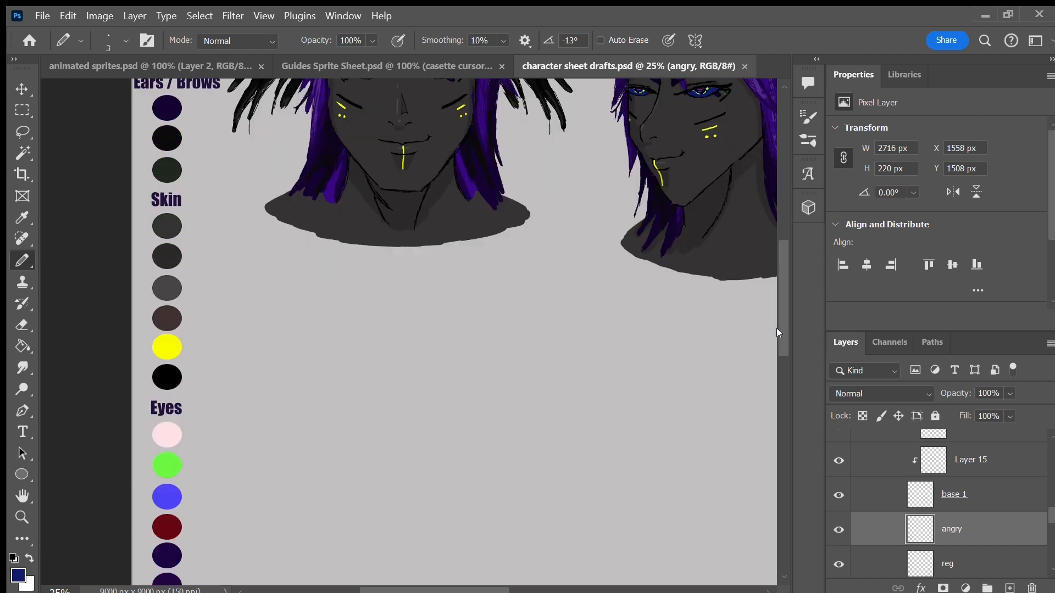
key(v)
click(167, 557)
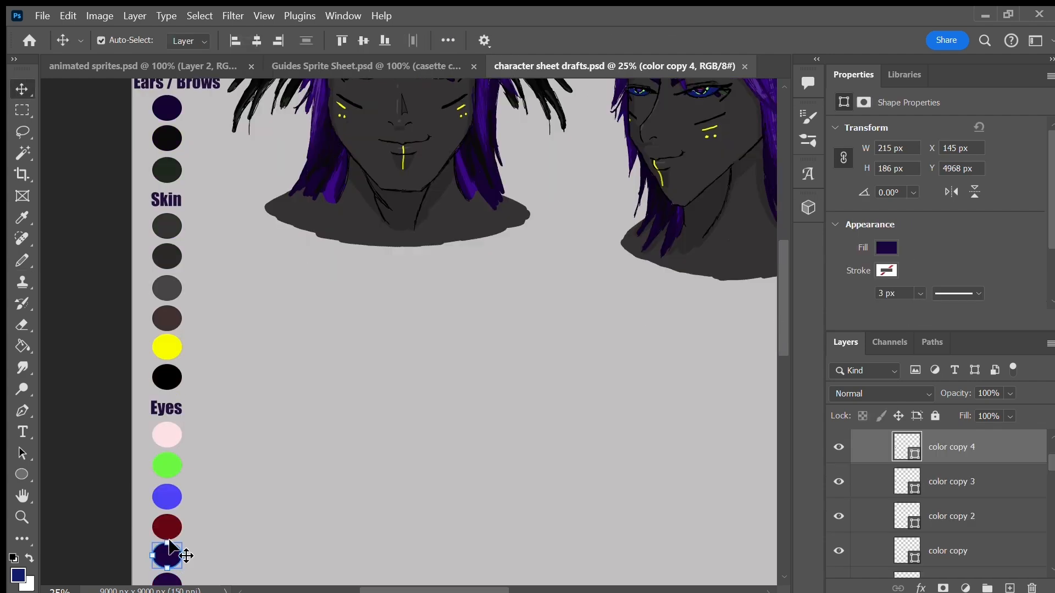
click(889, 242)
click(1027, 276)
click(711, 95)
click(945, 235)
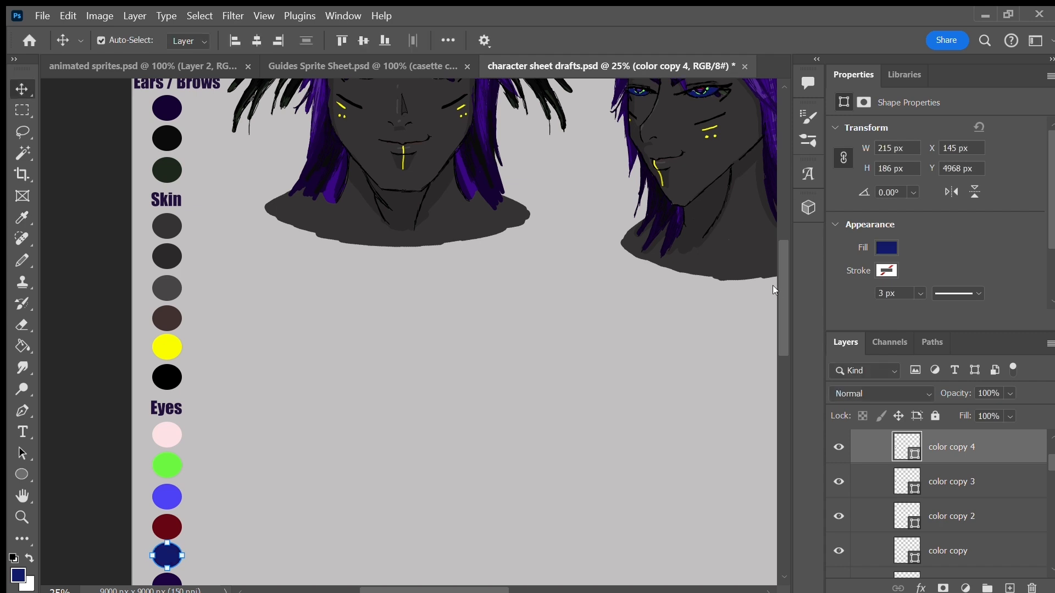
scroll(772, 285, up, 2)
scroll(776, 279, down, 3)
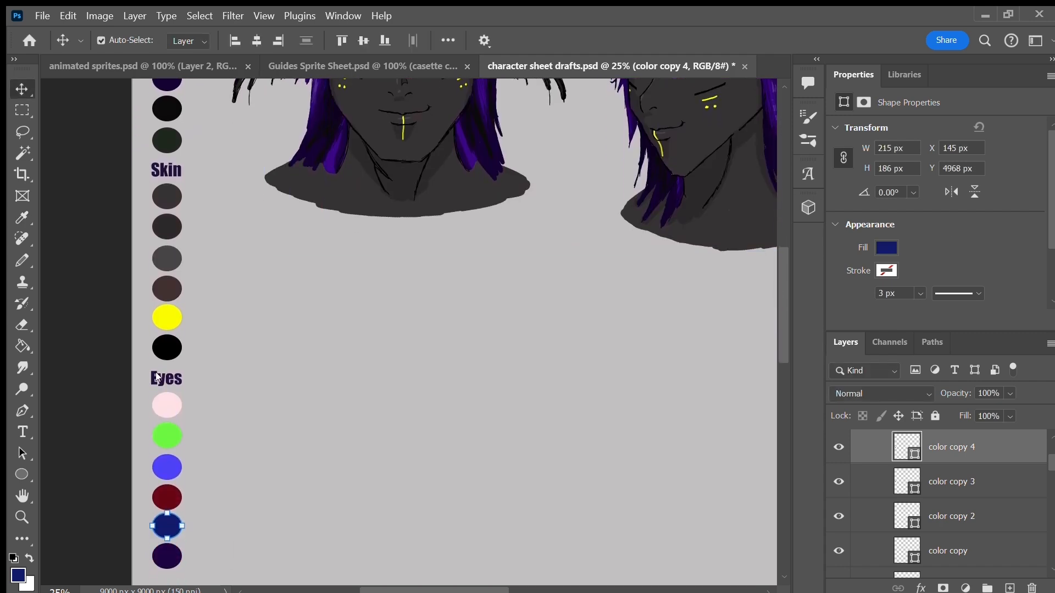
click(172, 405)
scroll(781, 320, up, 3)
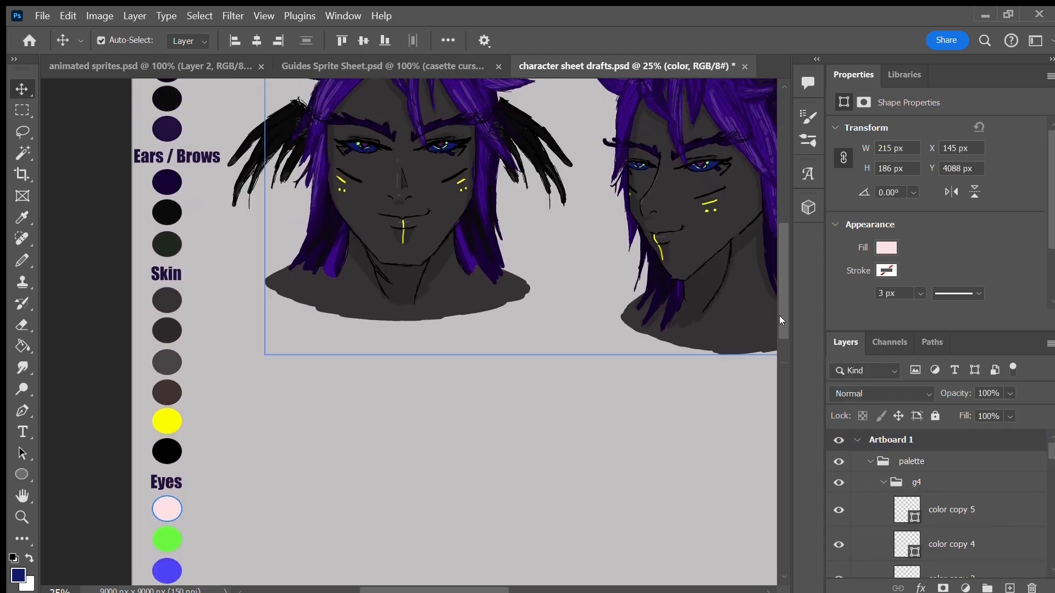
scroll(778, 307, up, 1)
key(ctrl+s)
Step: Expand the eyes group and hide the angry layer
scroll(1050, 544, down, 5)
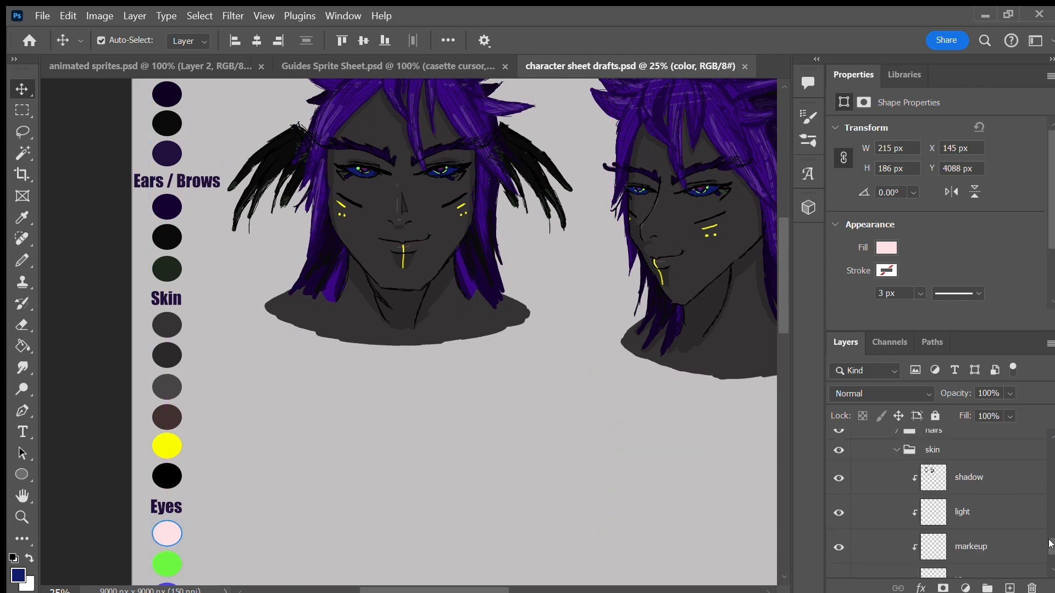
drag(1049, 539, 1049, 529)
click(896, 485)
click(839, 501)
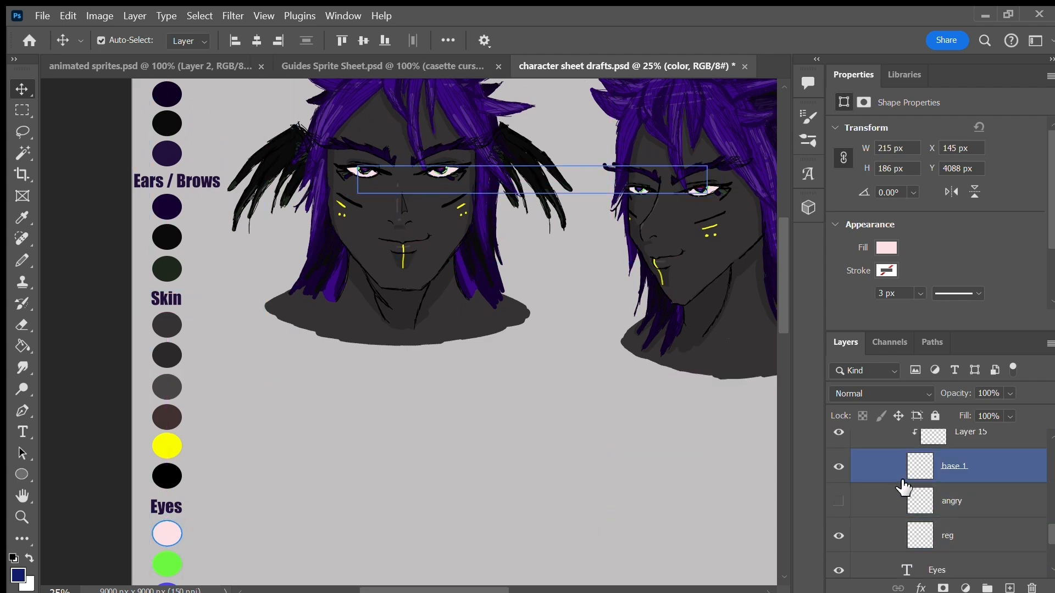
Step: Apply a muted lavender Color Overlay effect to the reg eye layer and save the document
click(967, 534)
key(h)
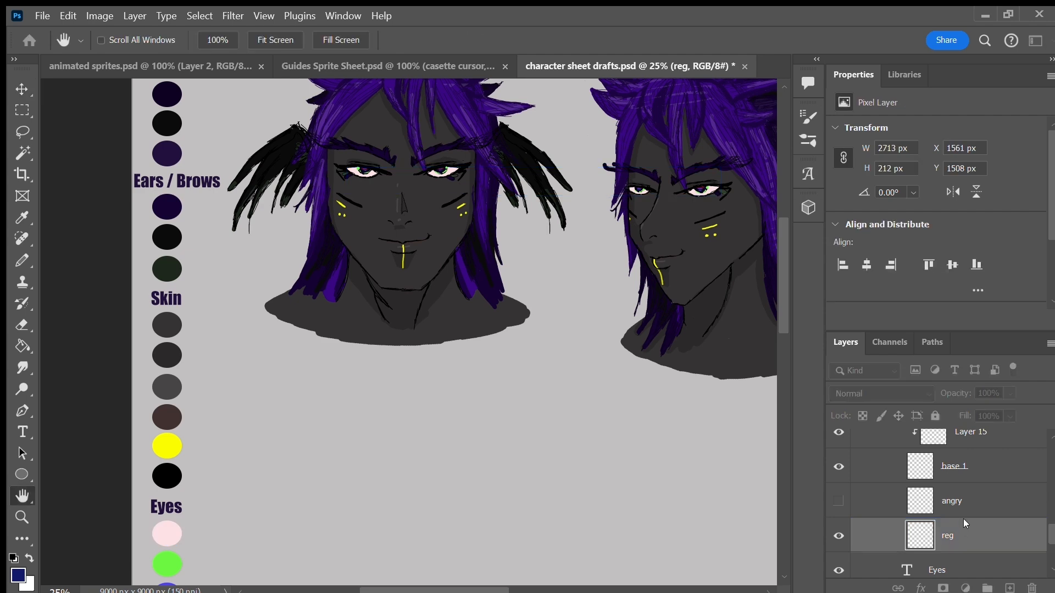
click(430, 403)
mouse_move(728, 261)
mouse_down()
mouse_move(714, 259)
mouse_move(742, 259)
mouse_up()
key(v)
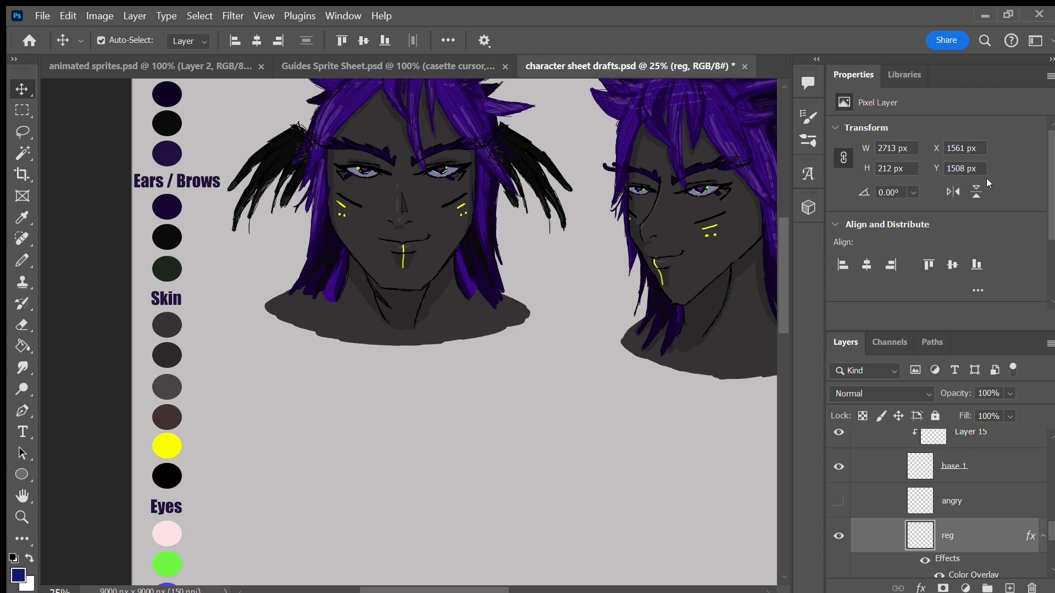
key(ctrl+s)
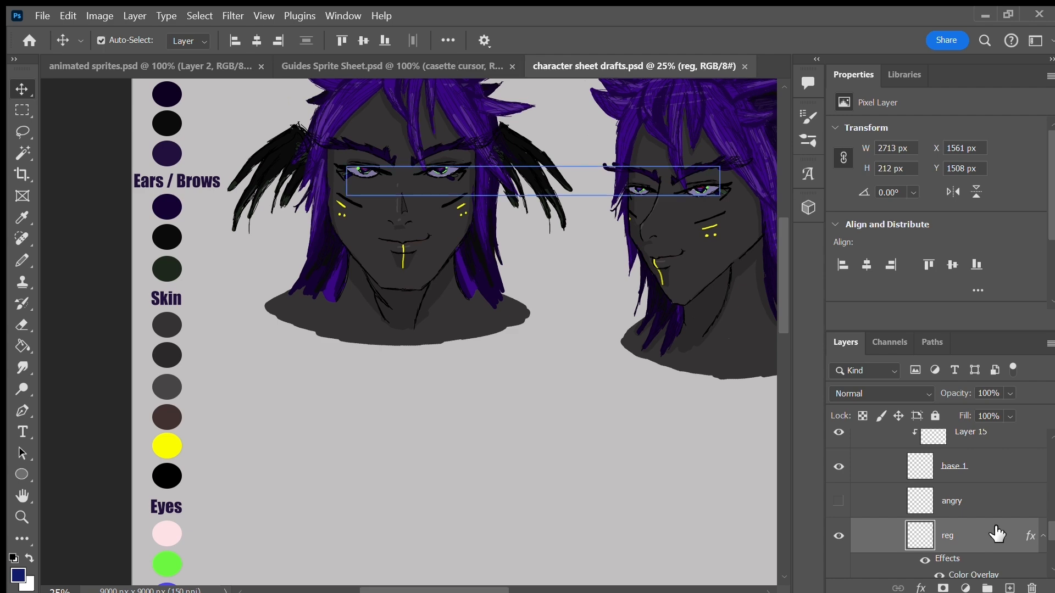
Step: Change the fill of the first Eyes palette swatch to the muted lavender sampled from the front headshot's eye, and save
scroll(1050, 531, down, 1)
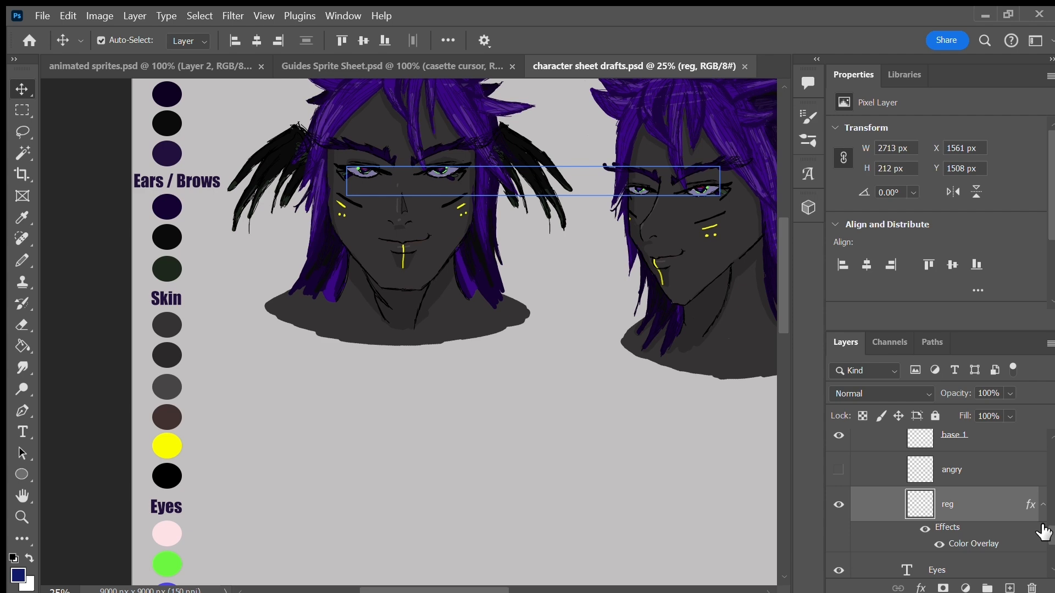
click(171, 535)
click(1017, 269)
click(447, 177)
click(937, 258)
key(ctrl+s)
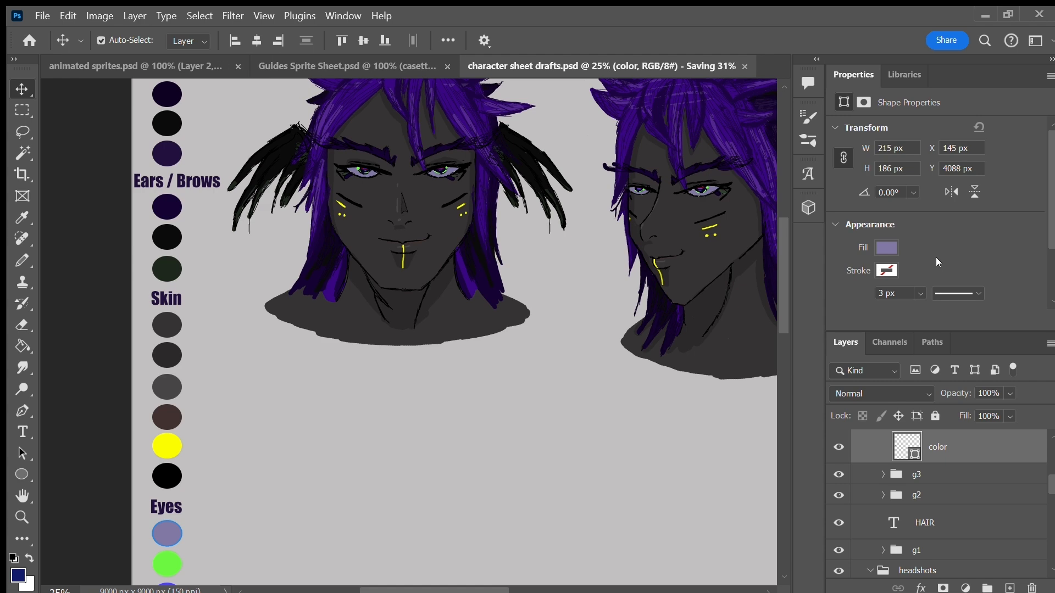
Step: Add a new blank layer inside the palette group, above the g4 group
scroll(780, 259, up, 3)
click(56, 590)
text(15)
key(Return)
drag(503, 591, 549, 591)
key(ctrl+j)
scroll(1017, 473, up, 5)
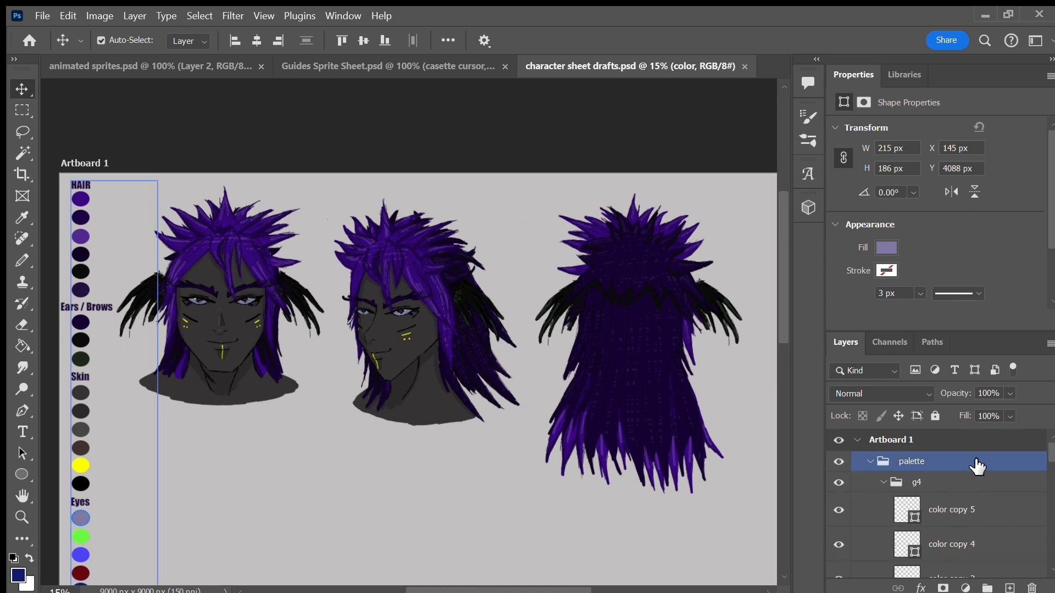
click(977, 464)
click(1012, 586)
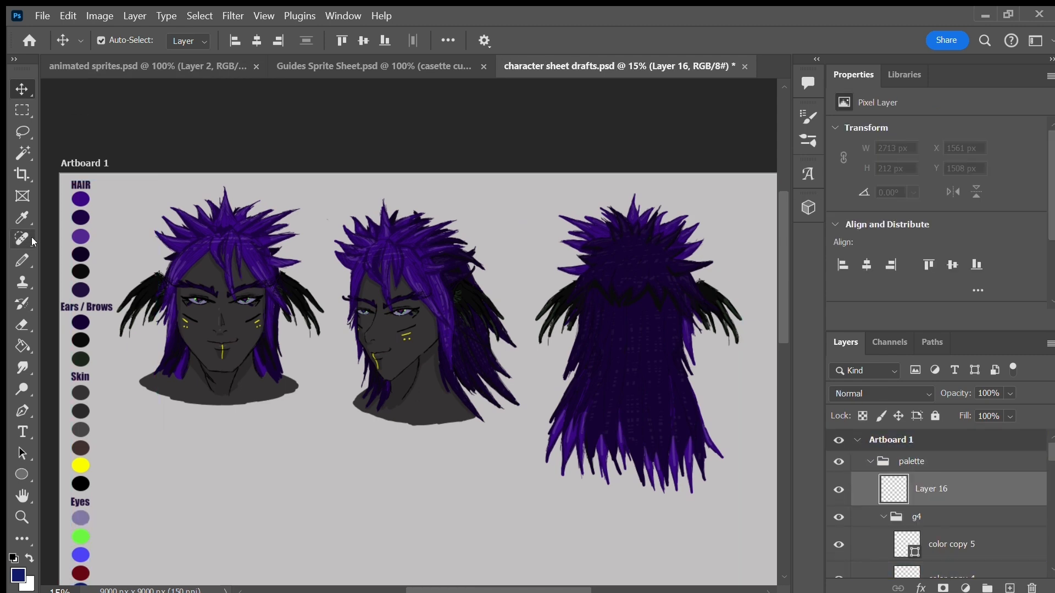
Step: Handwrite "Master Claw" below the headshots and a large "CatGrin" watermark with a sweeping tail across them, using a 55 px dark blue pencil
key(b)
mouse_move(159, 503)
mouse_down()
mouse_move(196, 445)
mouse_move(221, 504)
mouse_move(250, 473)
mouse_move(382, 514)
mouse_move(404, 455)
mouse_move(428, 506)
mouse_move(465, 508)
mouse_move(462, 490)
mouse_up()
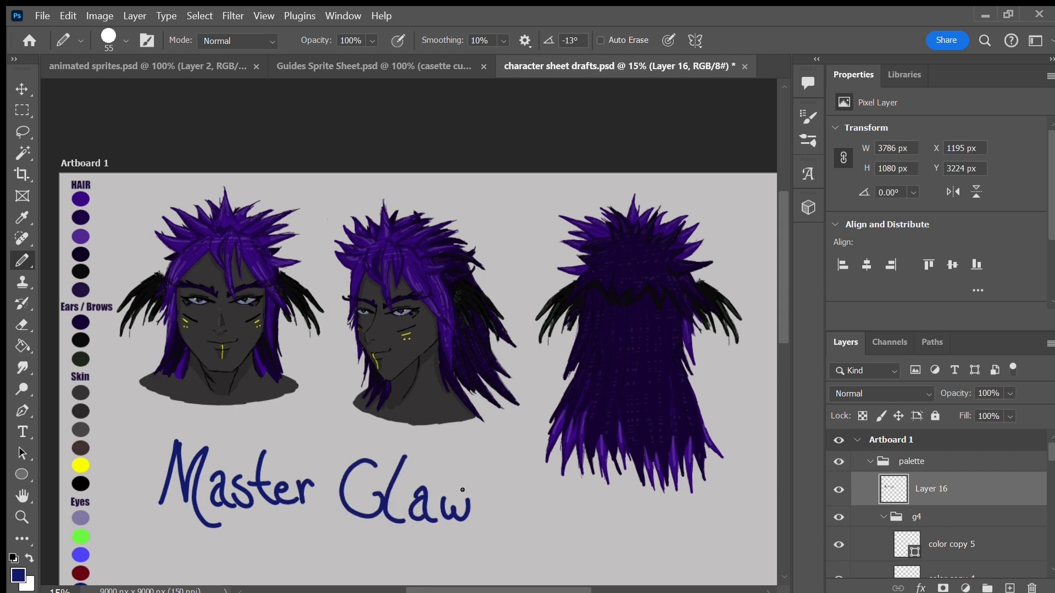
mouse_move(375, 484)
mouse_down()
mouse_move(382, 515)
mouse_move(389, 490)
mouse_up()
mouse_move(245, 299)
mouse_down()
mouse_move(336, 378)
mouse_move(378, 343)
mouse_move(366, 333)
mouse_move(430, 338)
mouse_move(475, 320)
mouse_move(503, 360)
mouse_move(565, 345)
mouse_move(566, 478)
mouse_move(703, 342)
mouse_move(702, 309)
mouse_up()
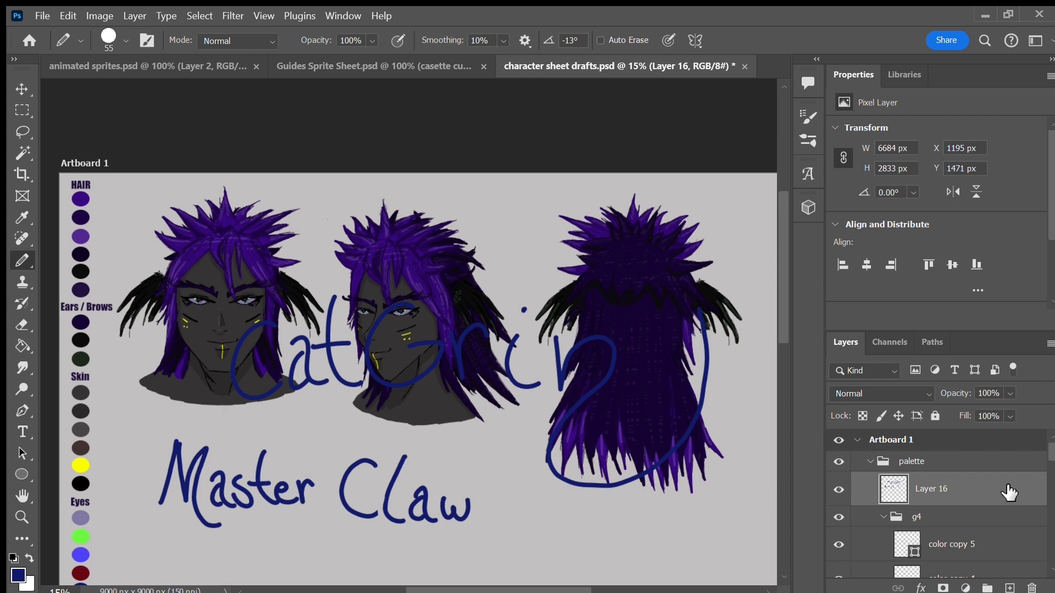
Step: Outline the handwritten lettering with a golden Stroke layer effect and save the document
key(h)
click(430, 320)
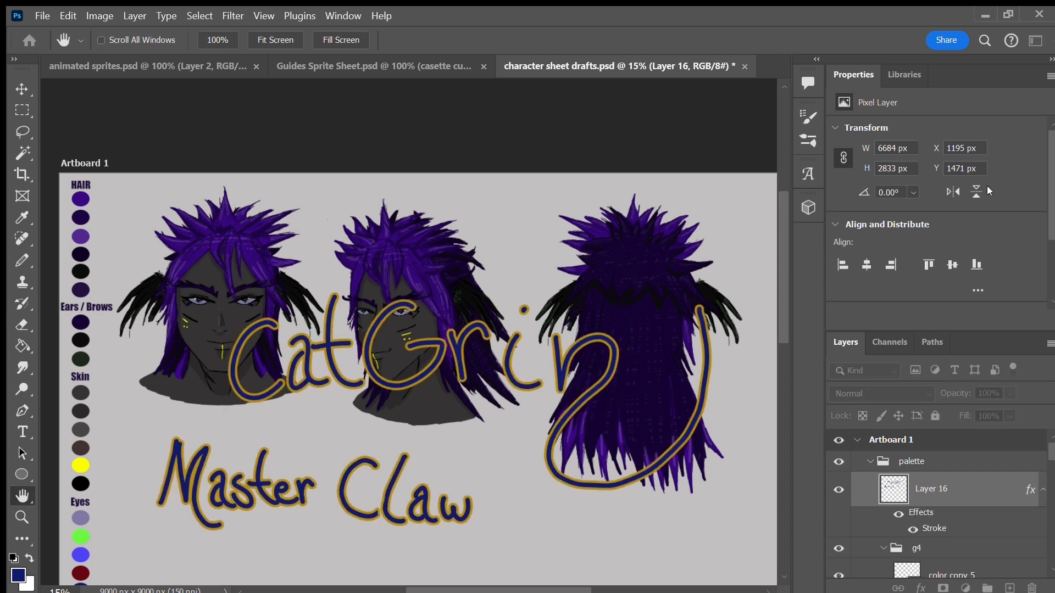
key(b)
key(ctrl+s)
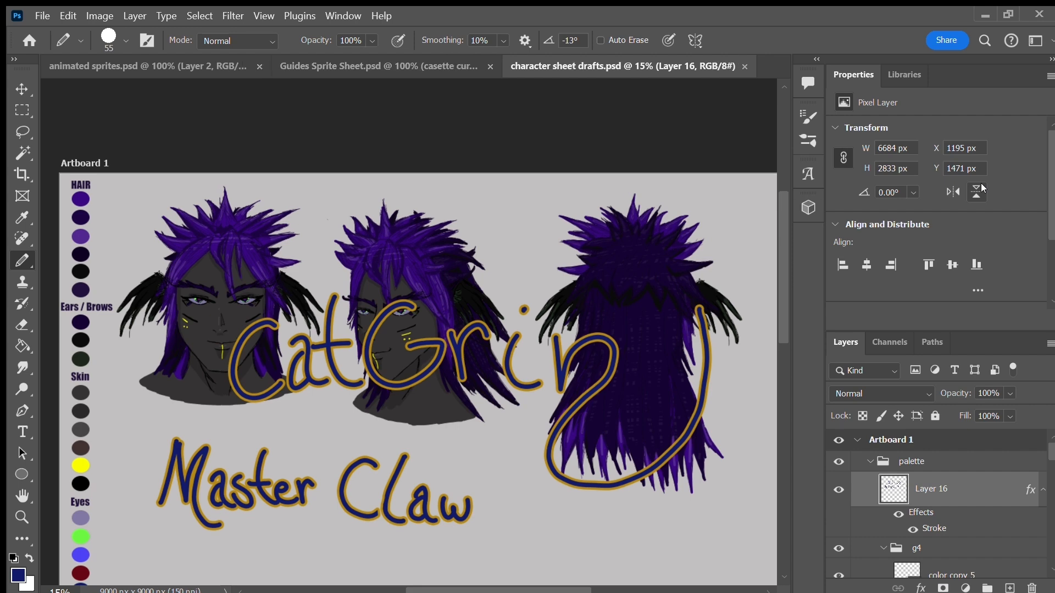